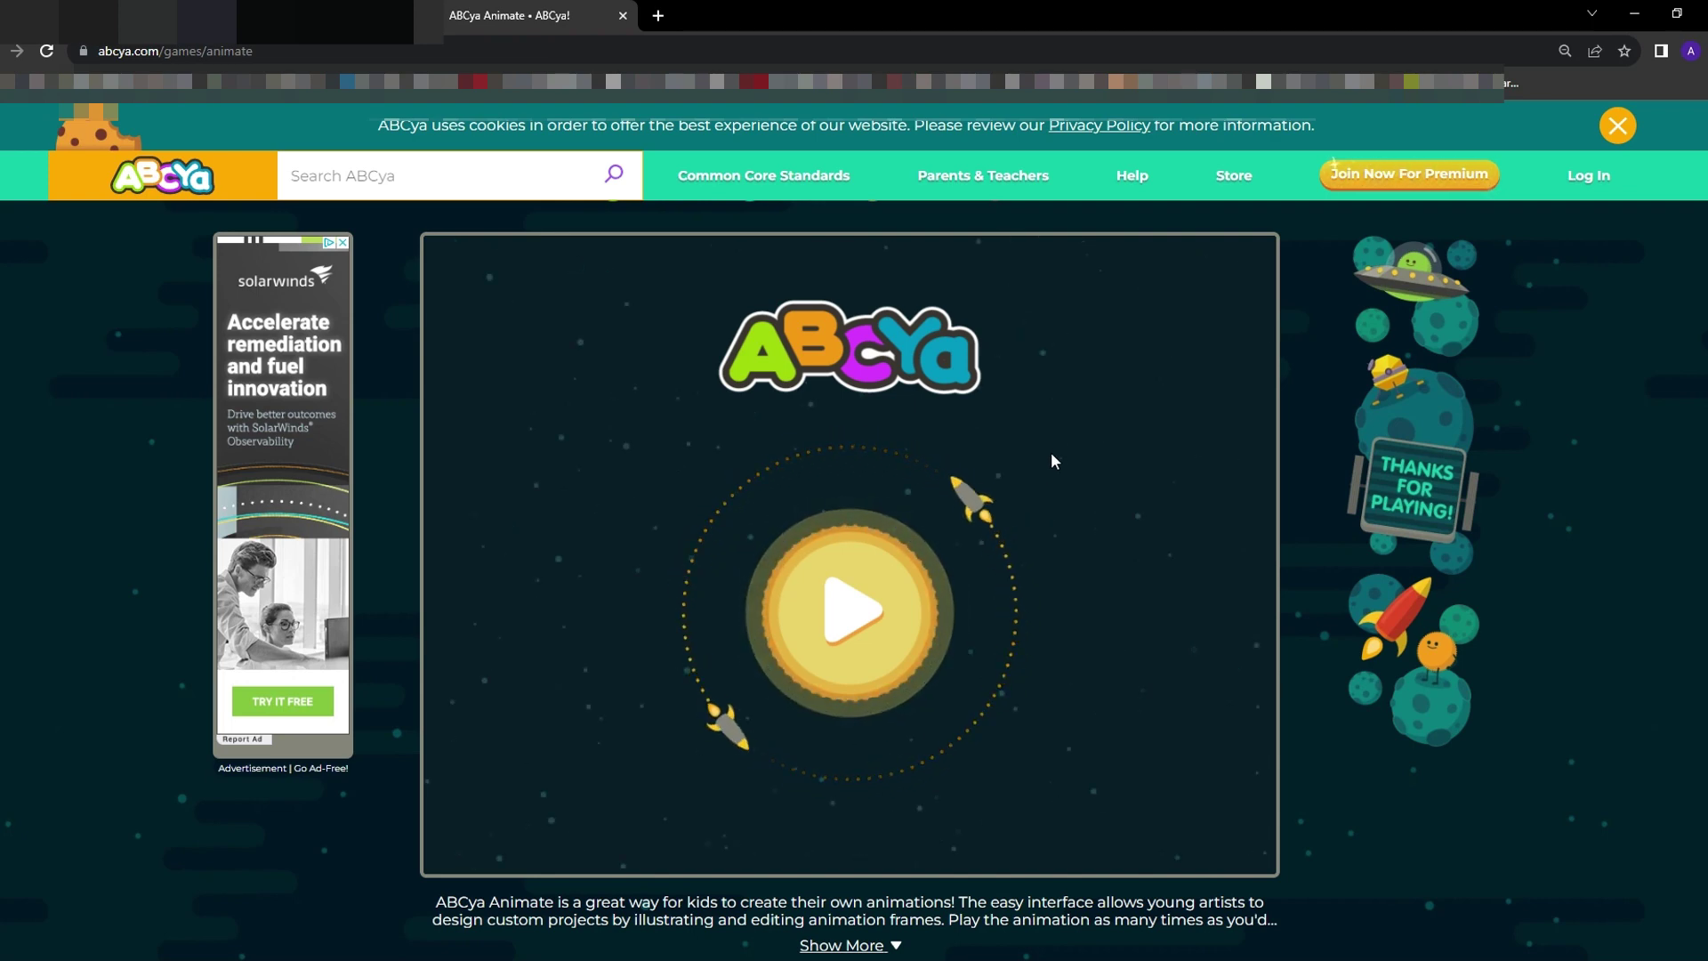
# Launch the animation maker and add frames 2 through 5 to the timeline
pyautogui.click(846, 620)
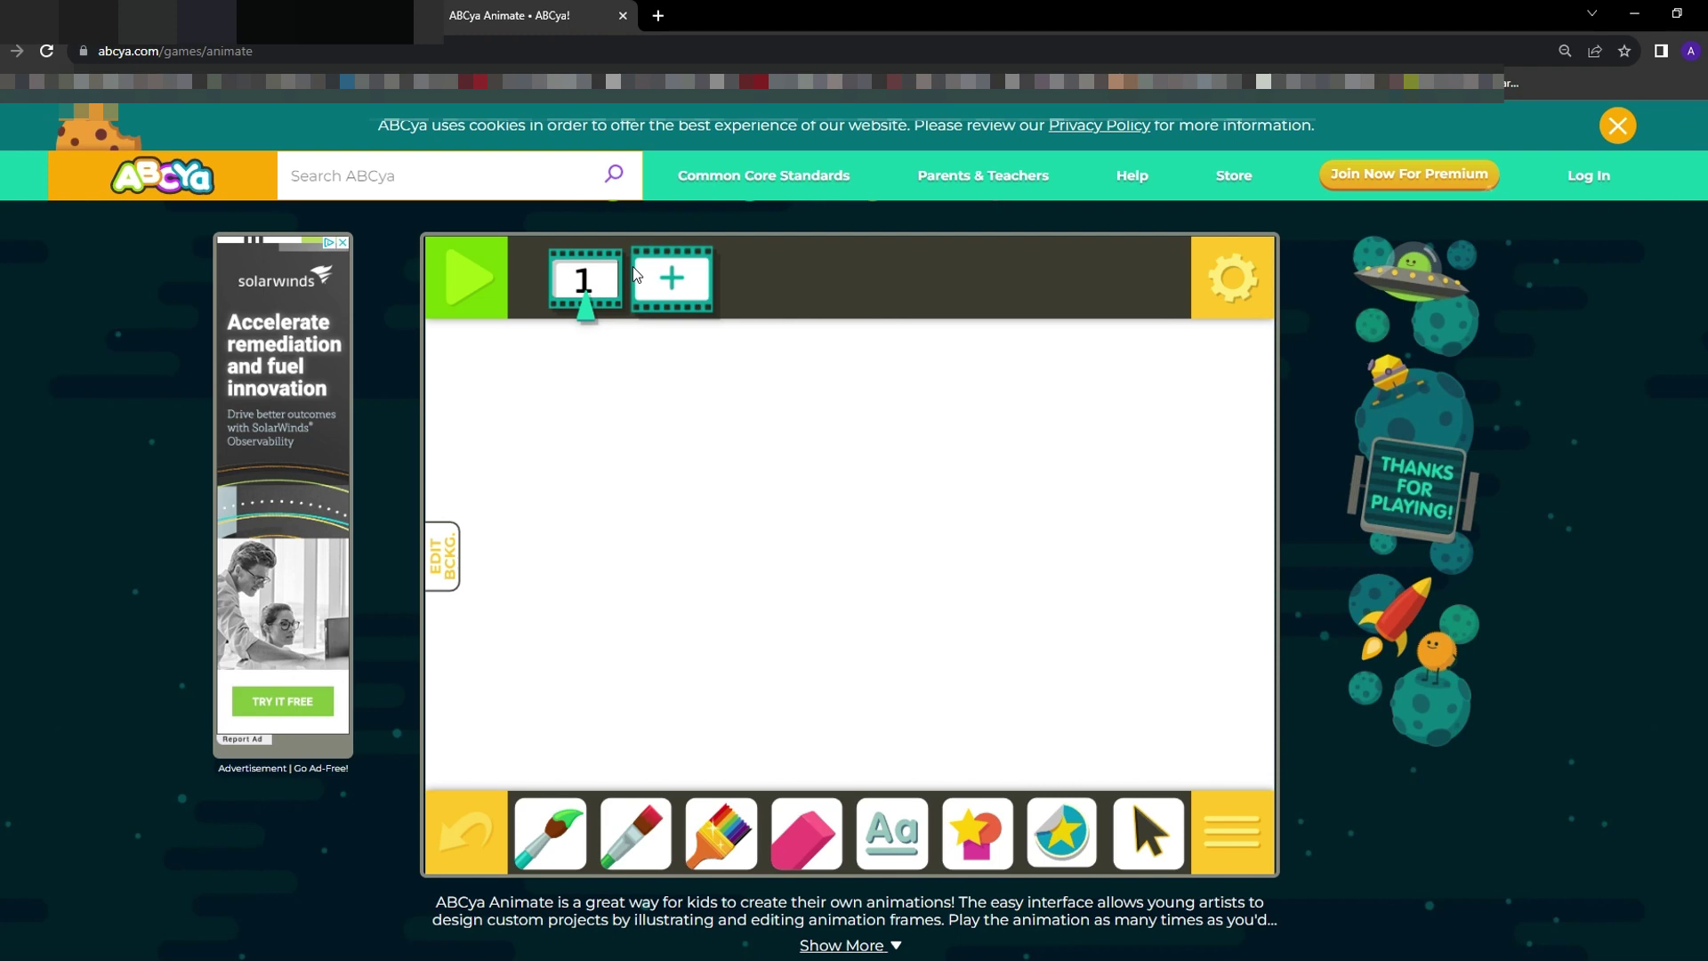
pyautogui.click(674, 292)
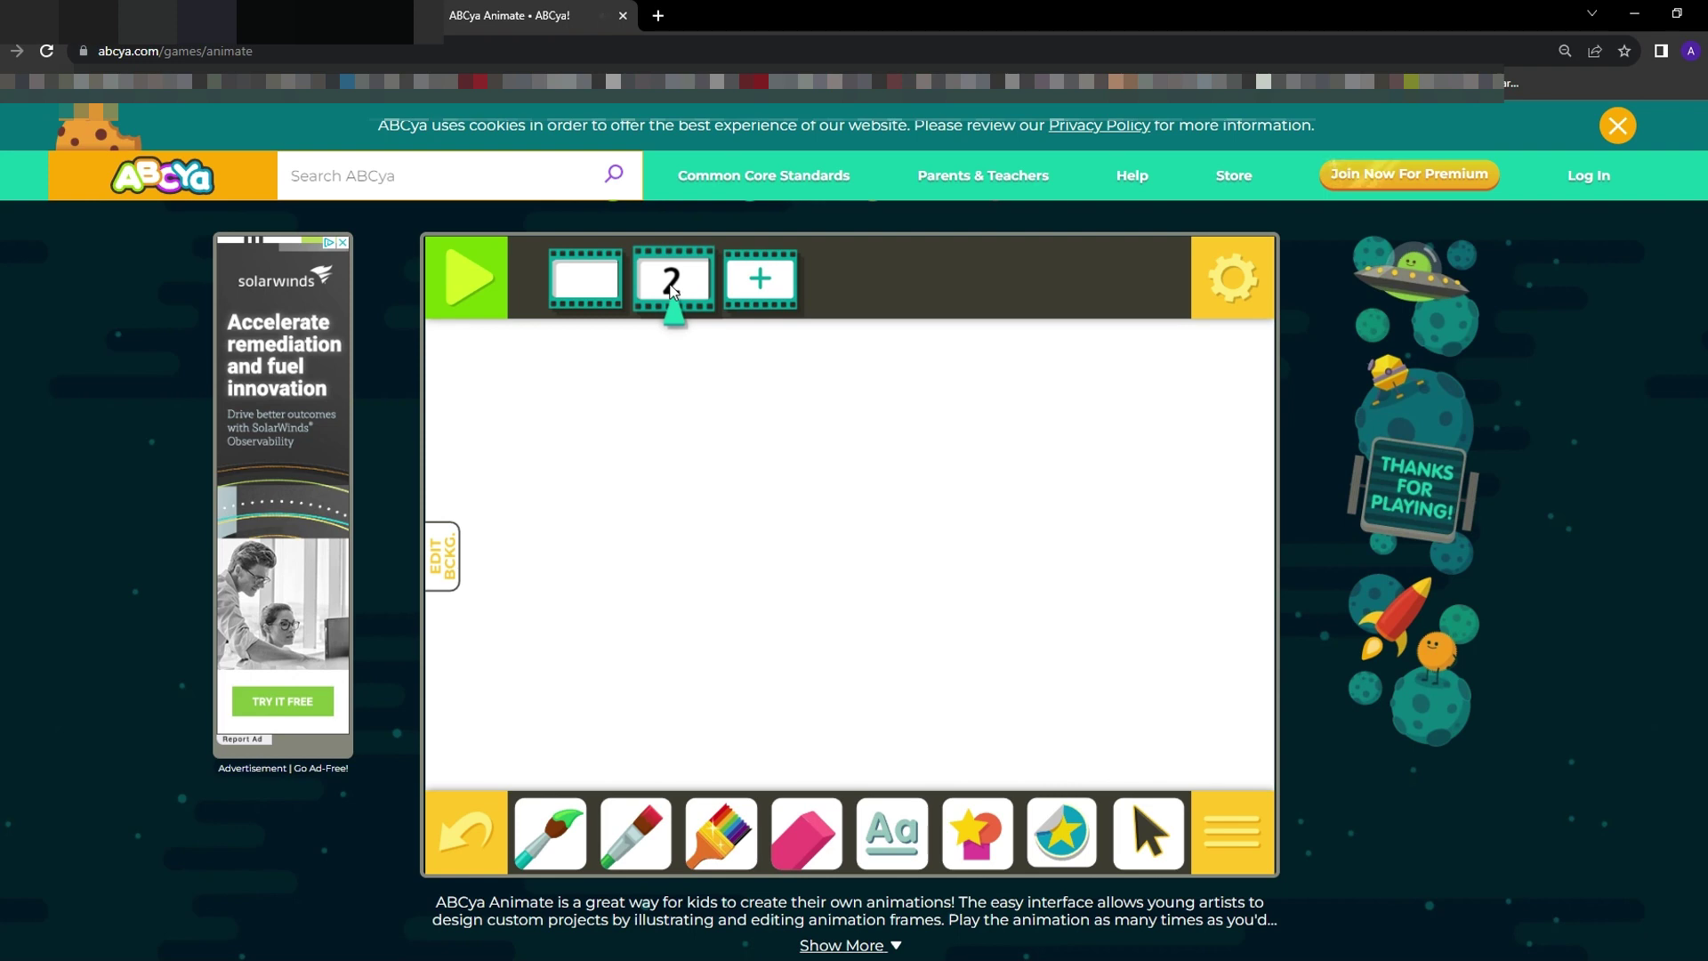
pyautogui.click(760, 280)
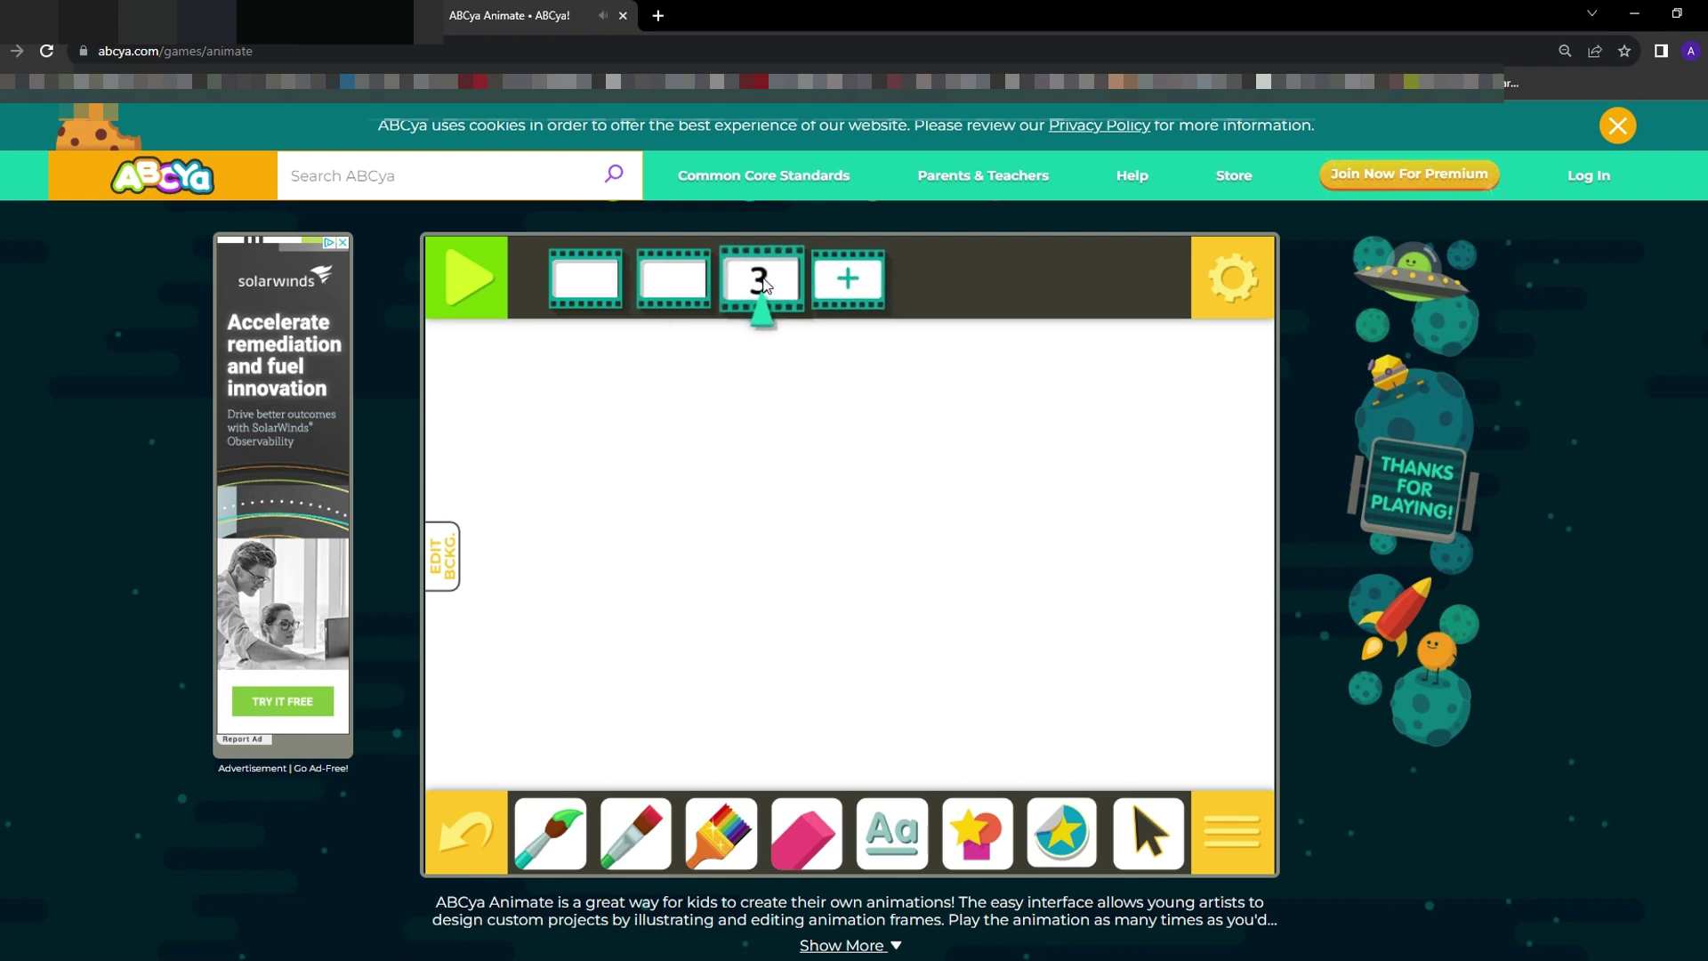
pyautogui.click(854, 281)
pyautogui.click(934, 281)
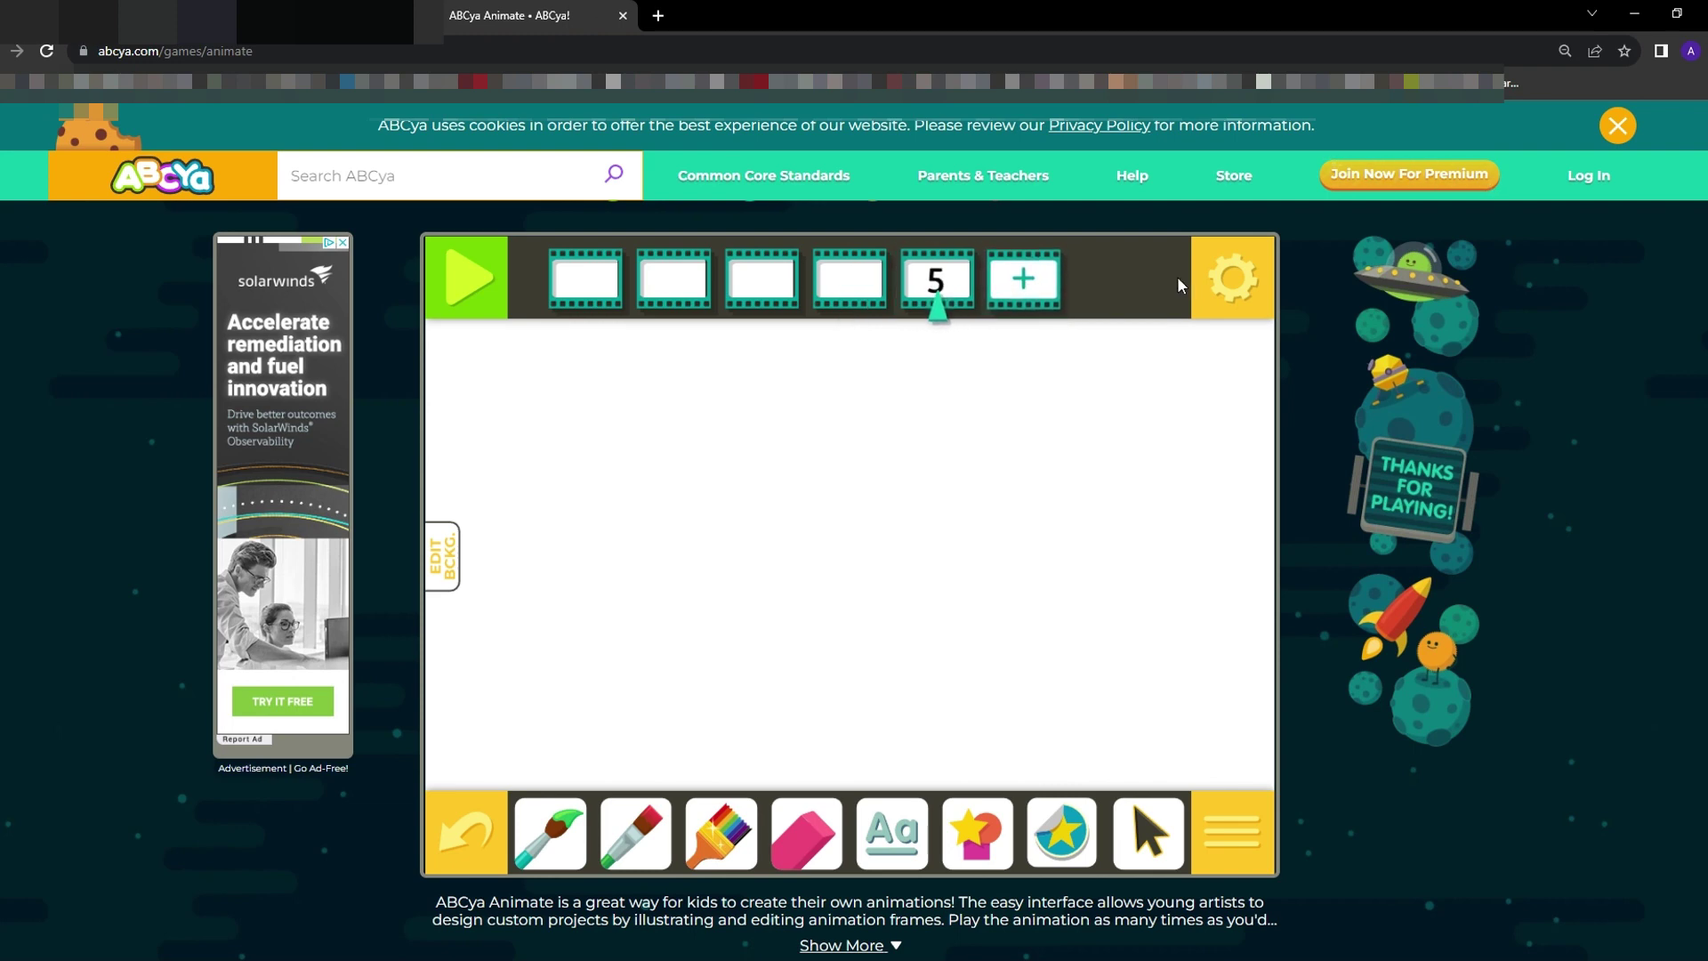
# In the animation settings, try slow, medium and fast playback speeds, leaving it on medium
pyautogui.click(1237, 279)
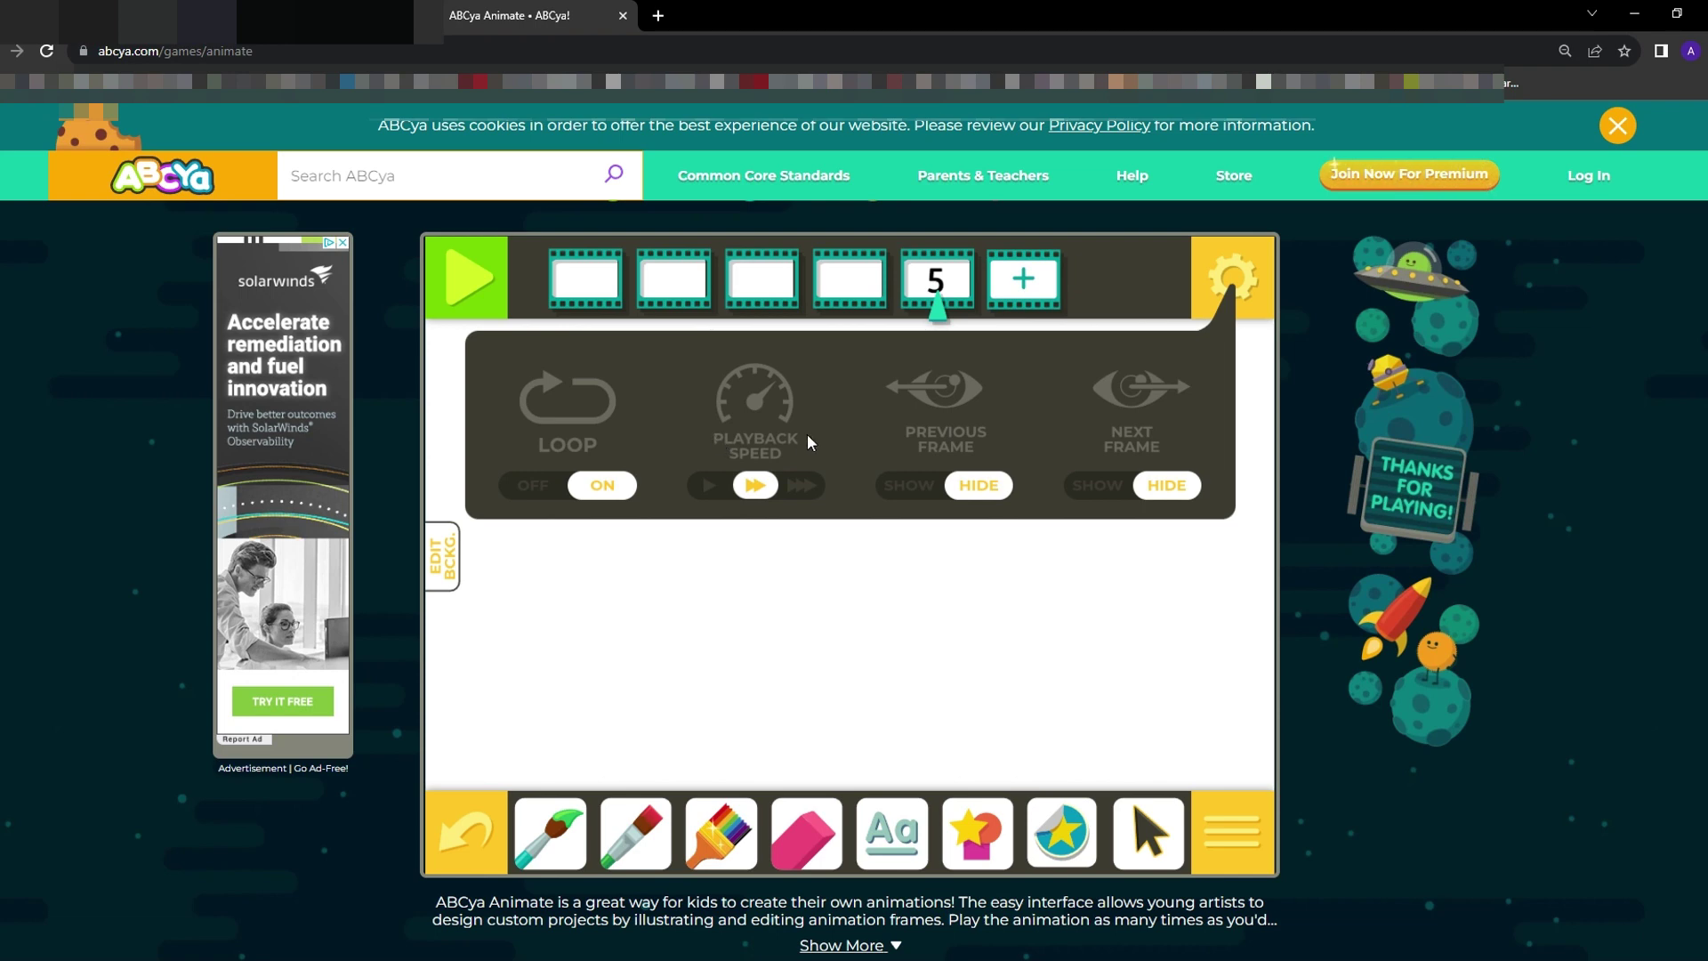
pyautogui.click(702, 488)
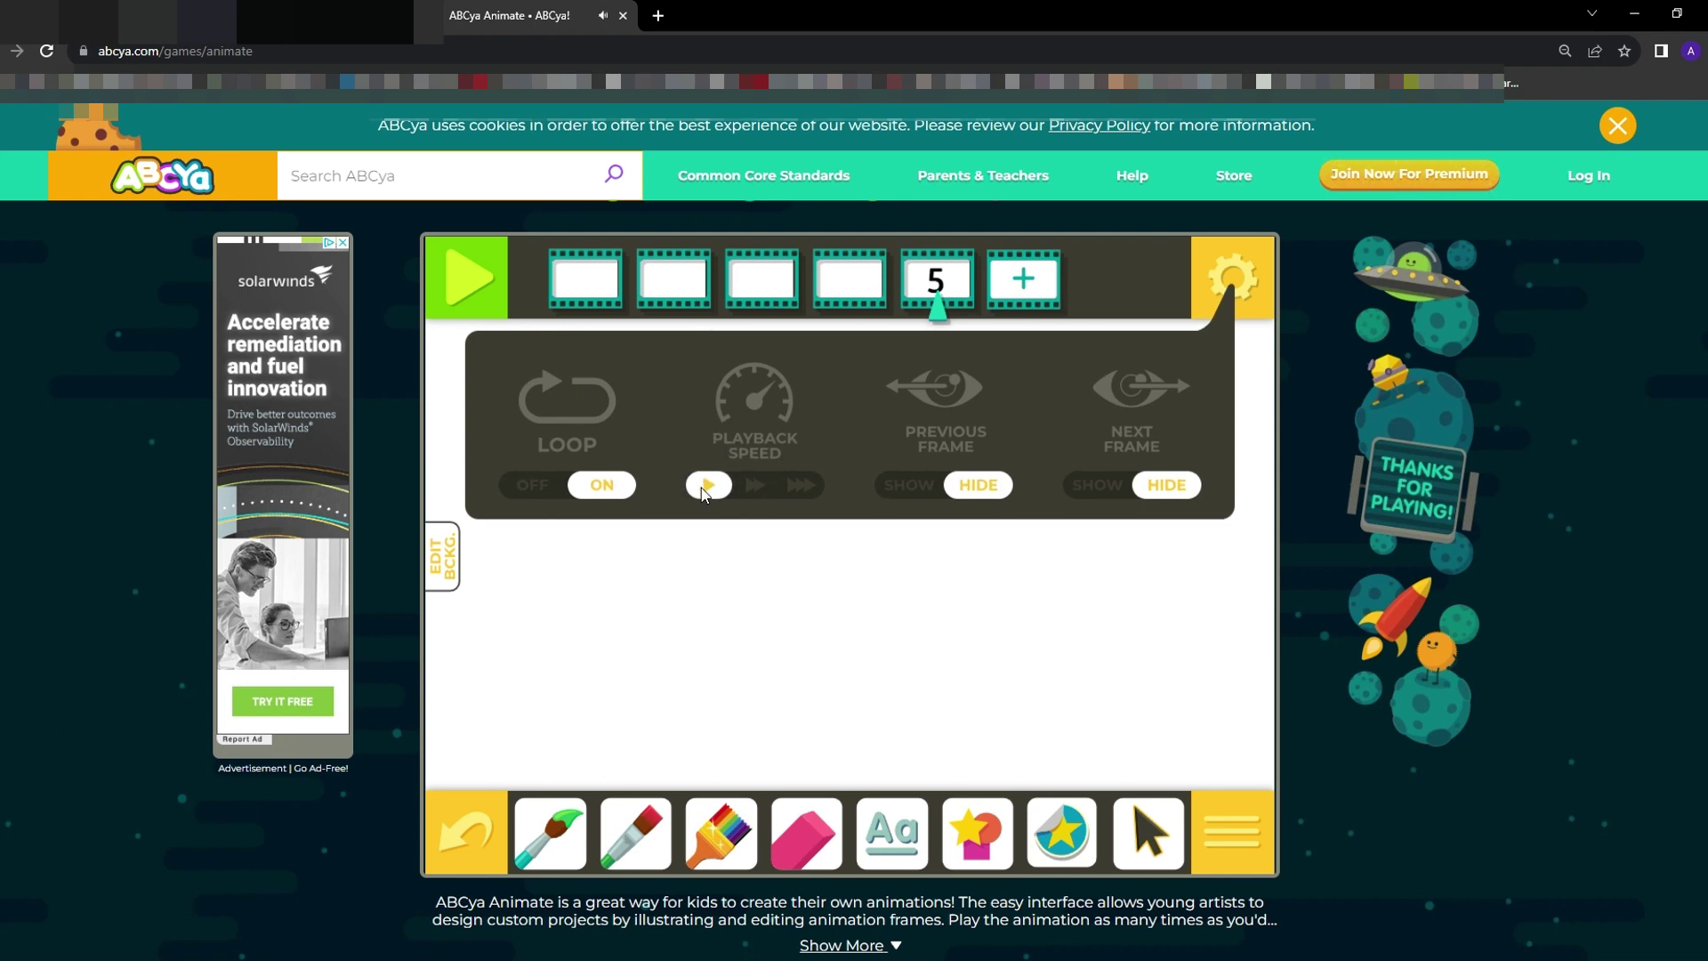
pyautogui.click(759, 486)
pyautogui.click(800, 487)
pyautogui.click(756, 487)
# Close the settings, paint a test freehand stroke, then undo it
pyautogui.click(1252, 277)
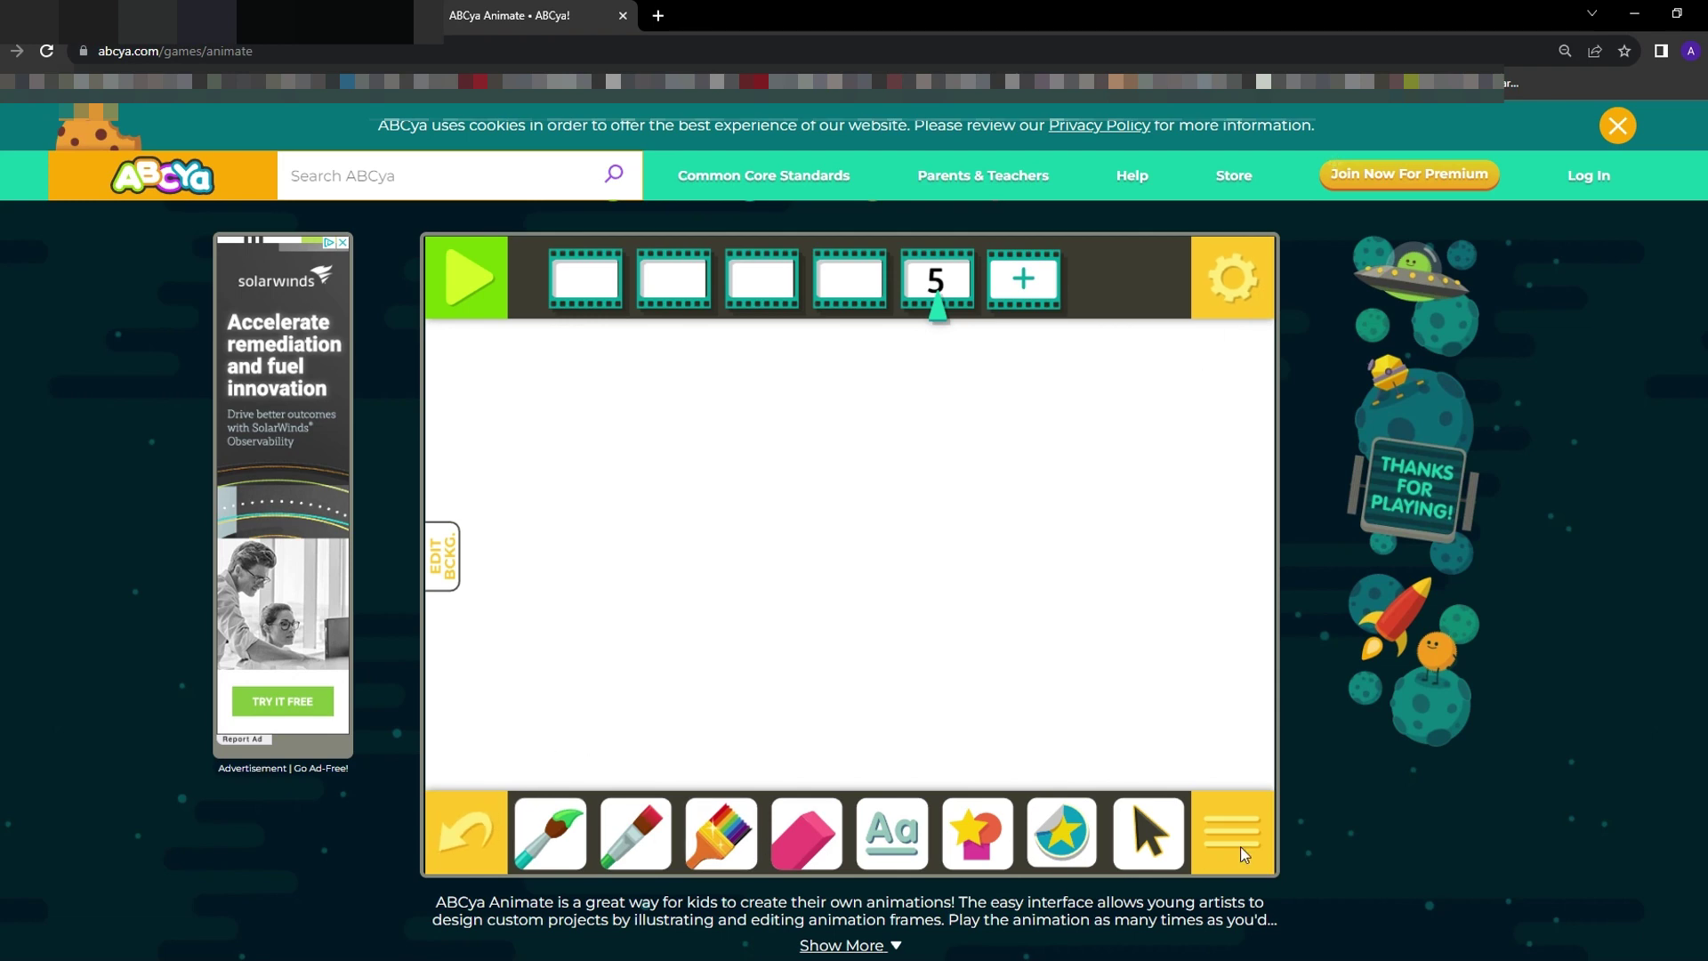
pyautogui.click(541, 836)
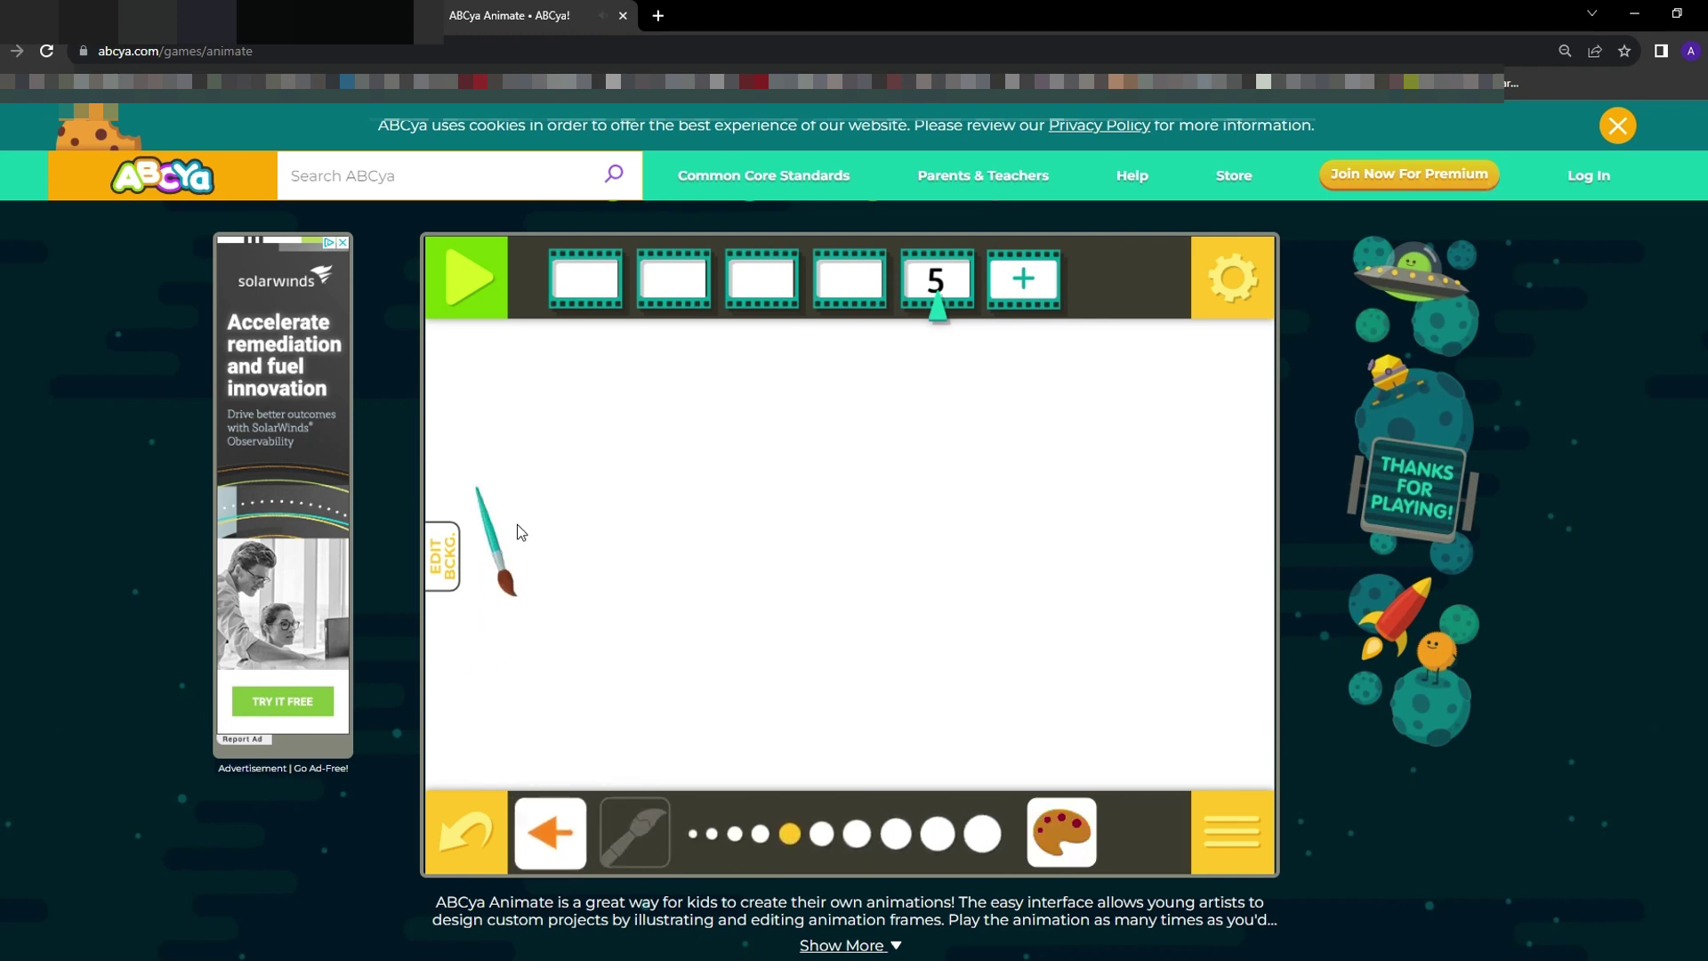
pyautogui.moveTo(685, 456)
pyautogui.mouseDown()
pyautogui.moveTo(736, 526)
pyautogui.moveTo(931, 448)
pyautogui.moveTo(931, 429)
pyautogui.moveTo(1136, 510)
pyautogui.moveTo(883, 611)
pyautogui.moveTo(1170, 671)
pyautogui.mouseUp()
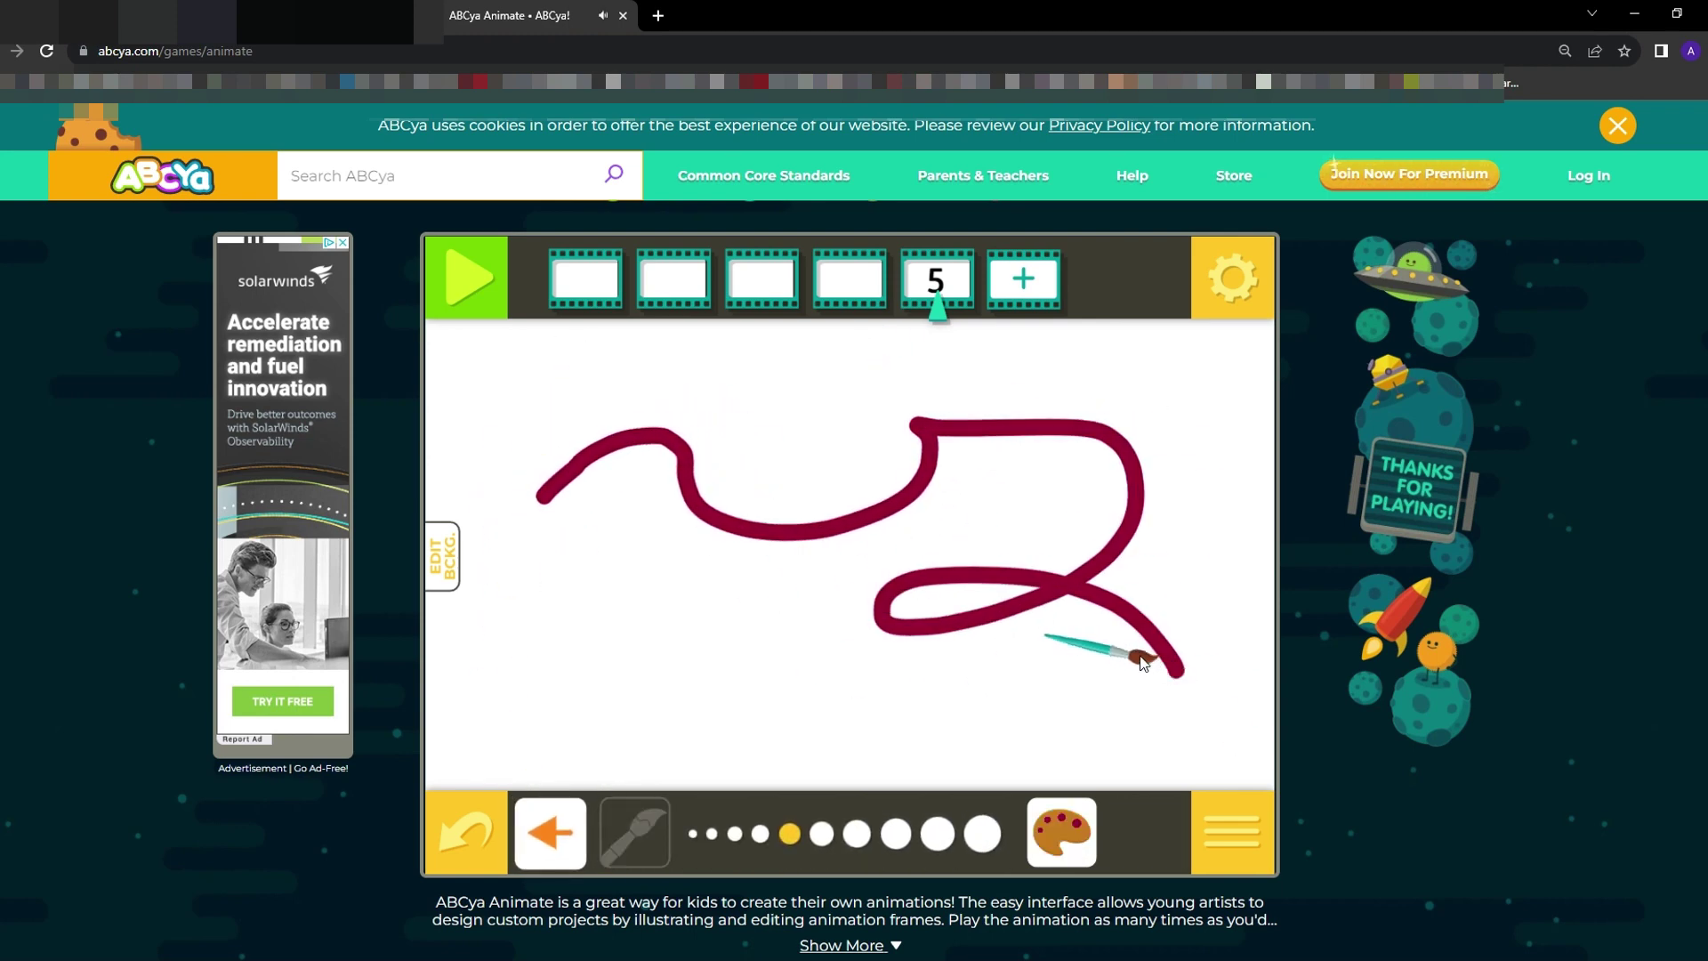
pyautogui.click(461, 837)
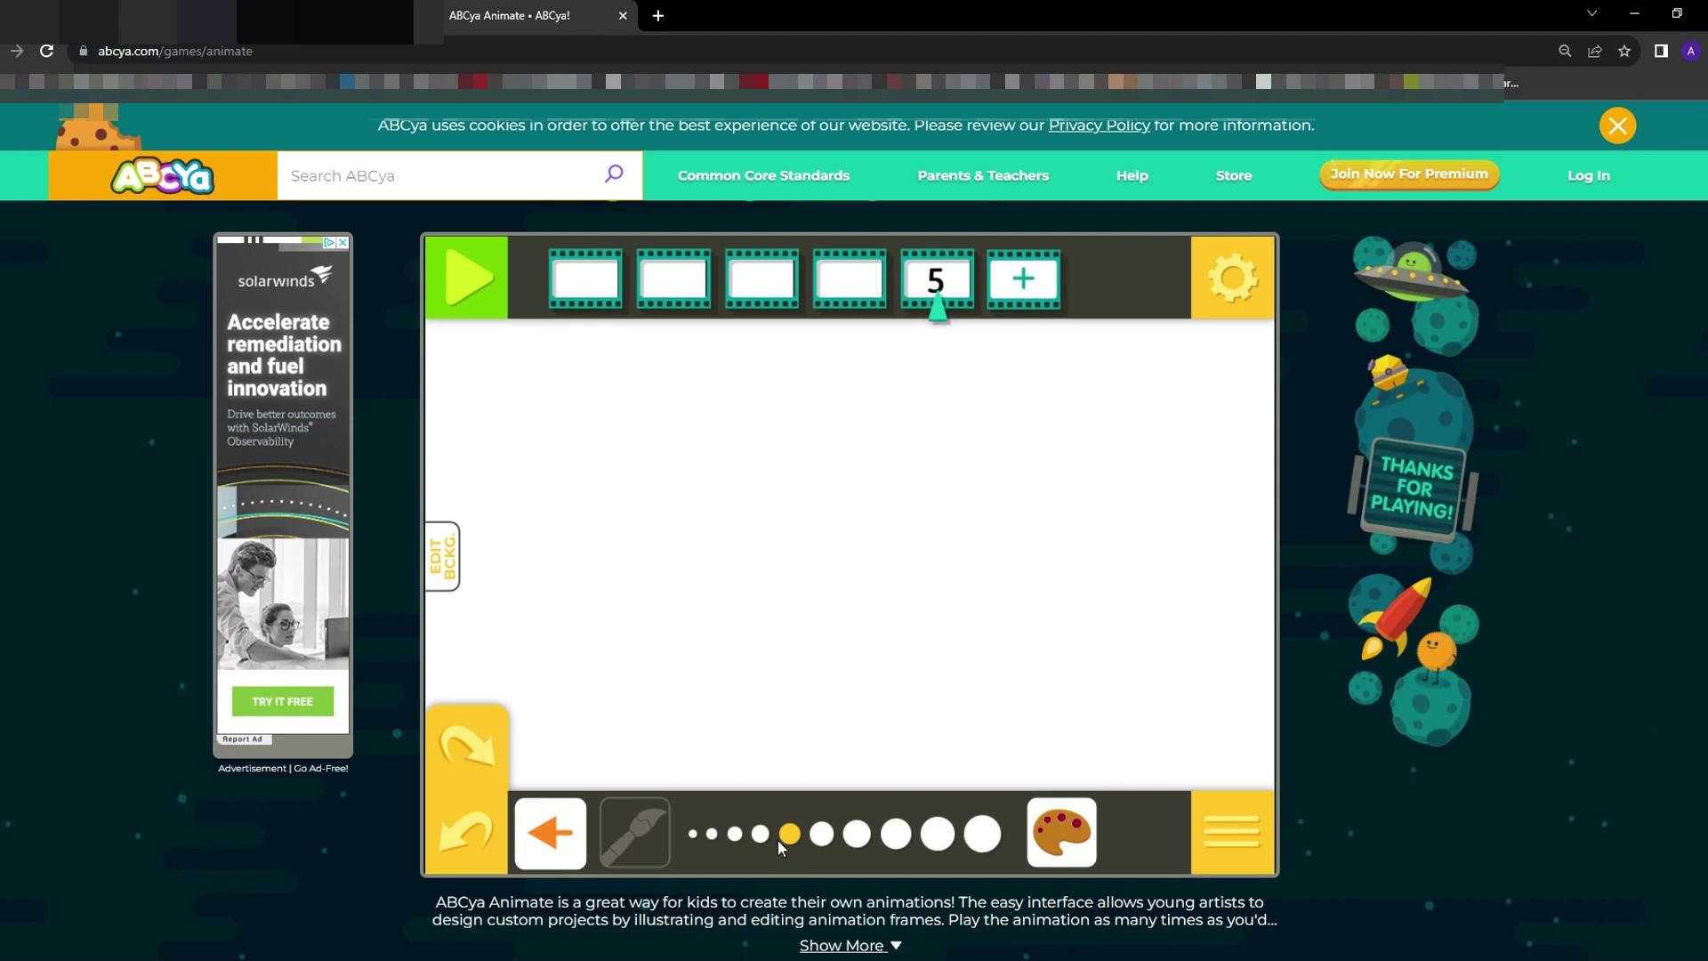
# Paint a wide pink watercolour wash at largest size, then a thin pink circle
pyautogui.click(1062, 832)
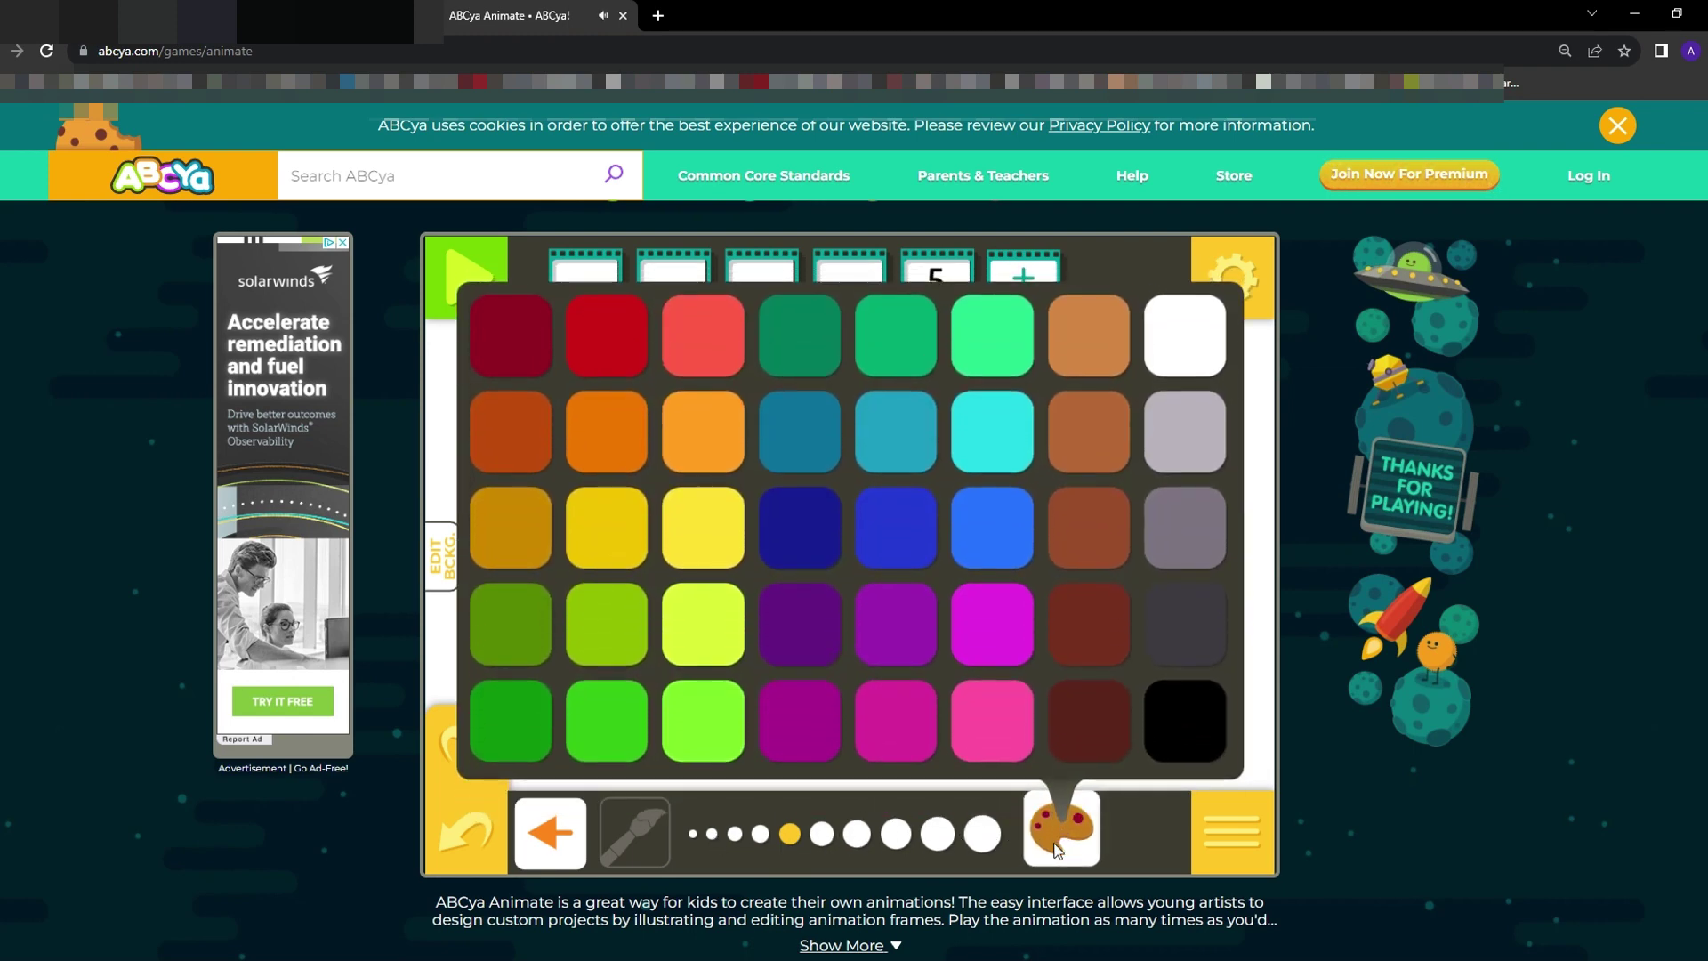
pyautogui.click(551, 834)
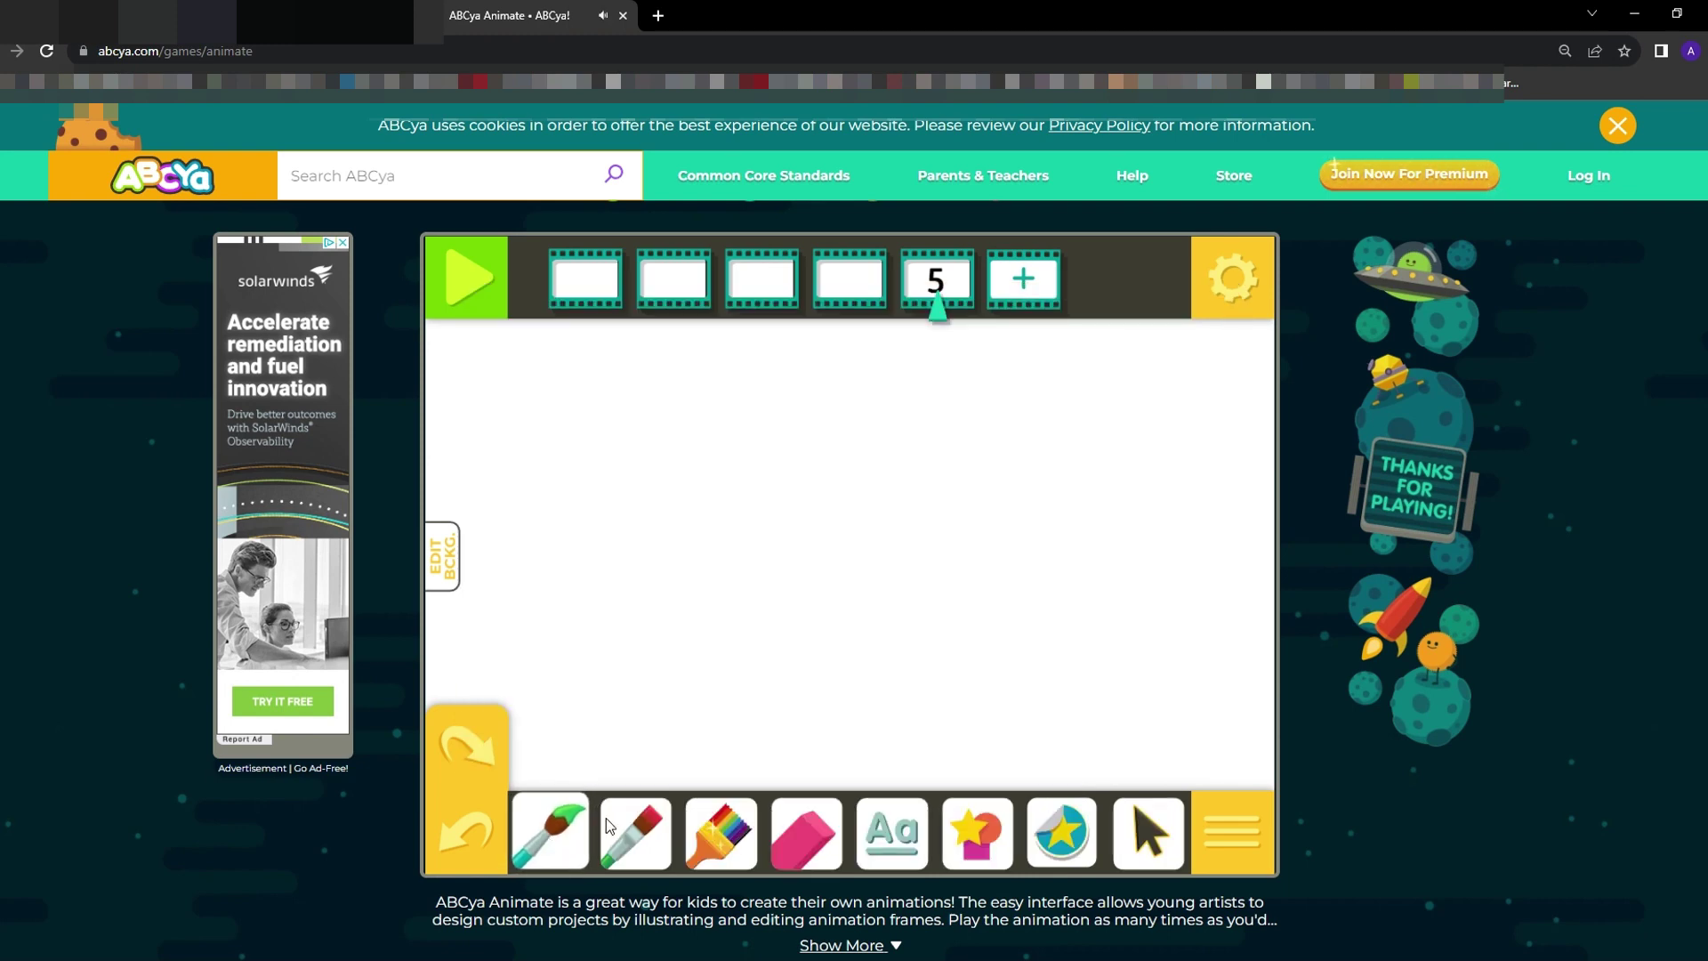
pyautogui.click(633, 835)
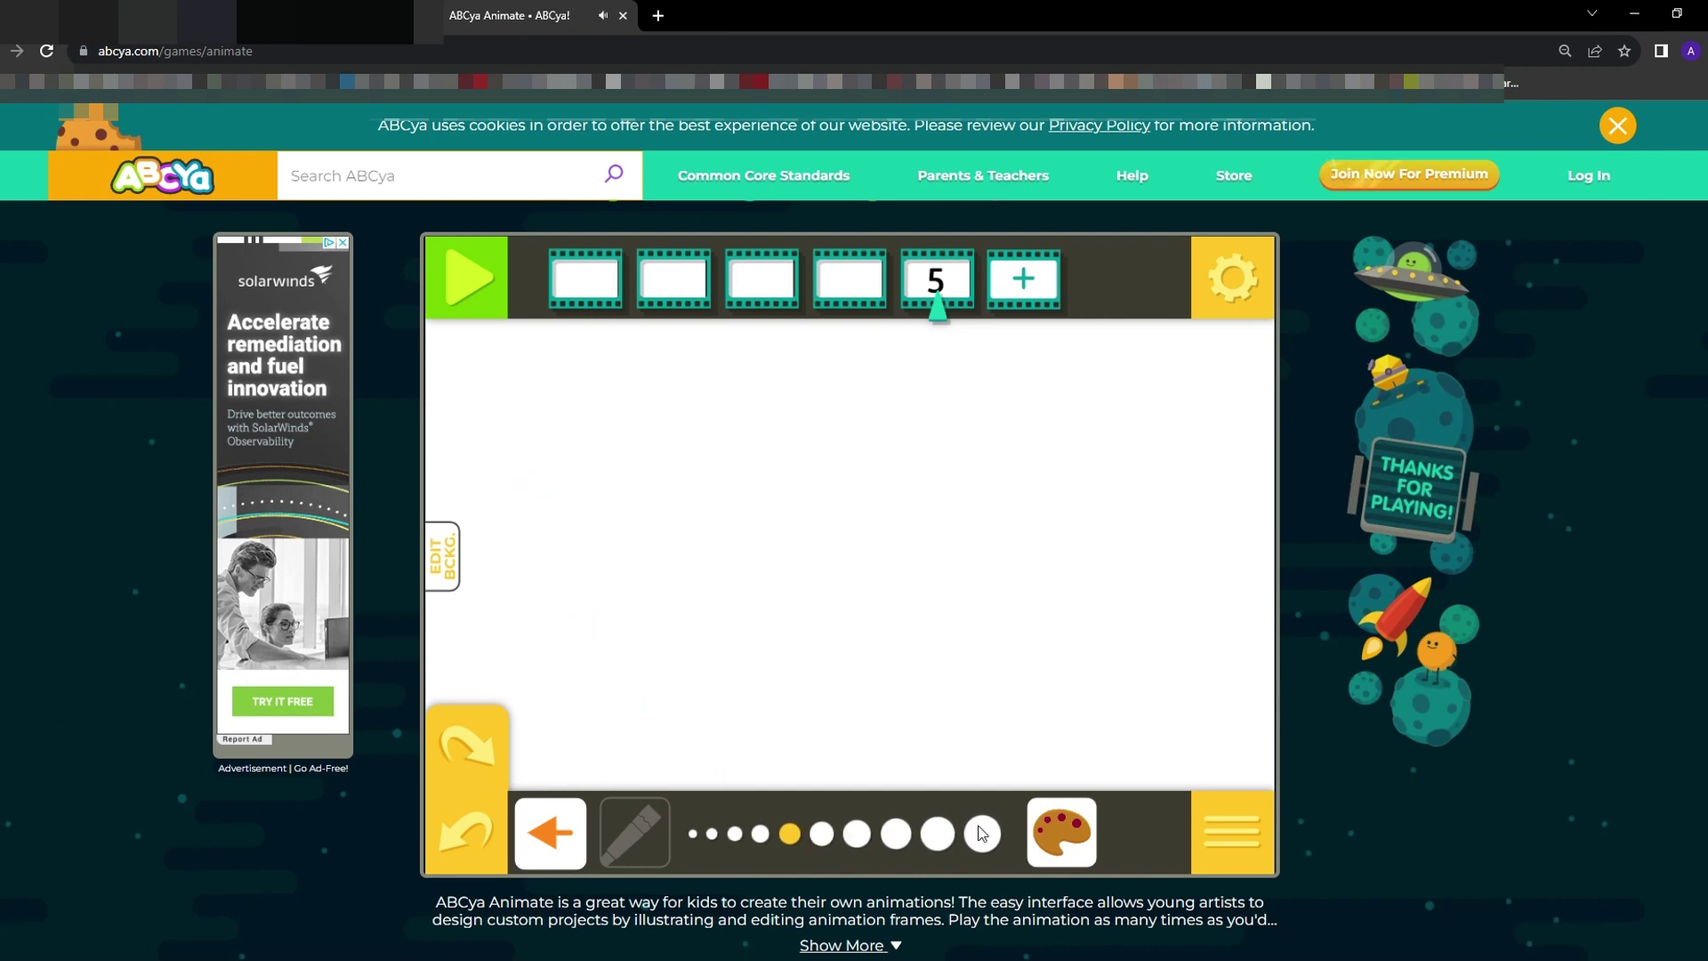
pyautogui.click(982, 834)
pyautogui.moveTo(578, 478)
pyautogui.mouseDown()
pyautogui.moveTo(783, 505)
pyautogui.moveTo(1019, 508)
pyautogui.moveTo(1132, 538)
pyautogui.moveTo(681, 593)
pyautogui.mouseUp()
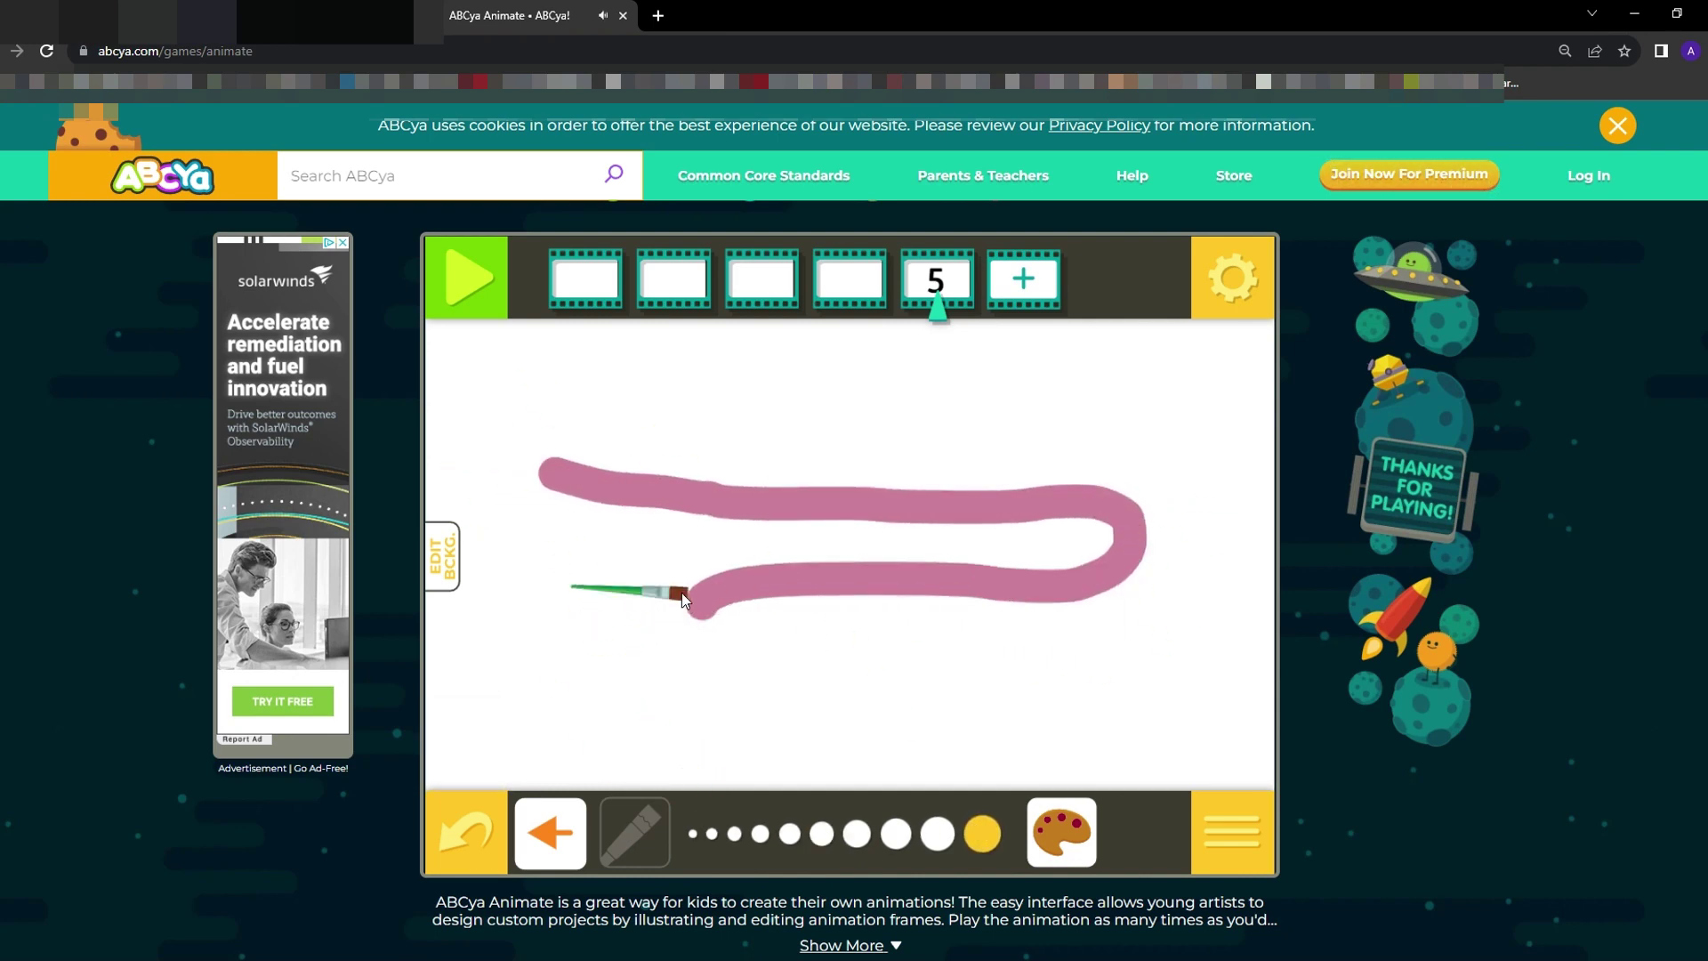
pyautogui.click(735, 834)
pyautogui.moveTo(614, 704)
pyautogui.mouseDown()
pyautogui.moveTo(938, 661)
pyautogui.moveTo(764, 541)
pyautogui.moveTo(919, 728)
pyautogui.moveTo(958, 720)
pyautogui.mouseUp()
# Paint a thin blue wavy wash stroke, then undo all three wash strokes to clear the canvas
pyautogui.click(1061, 831)
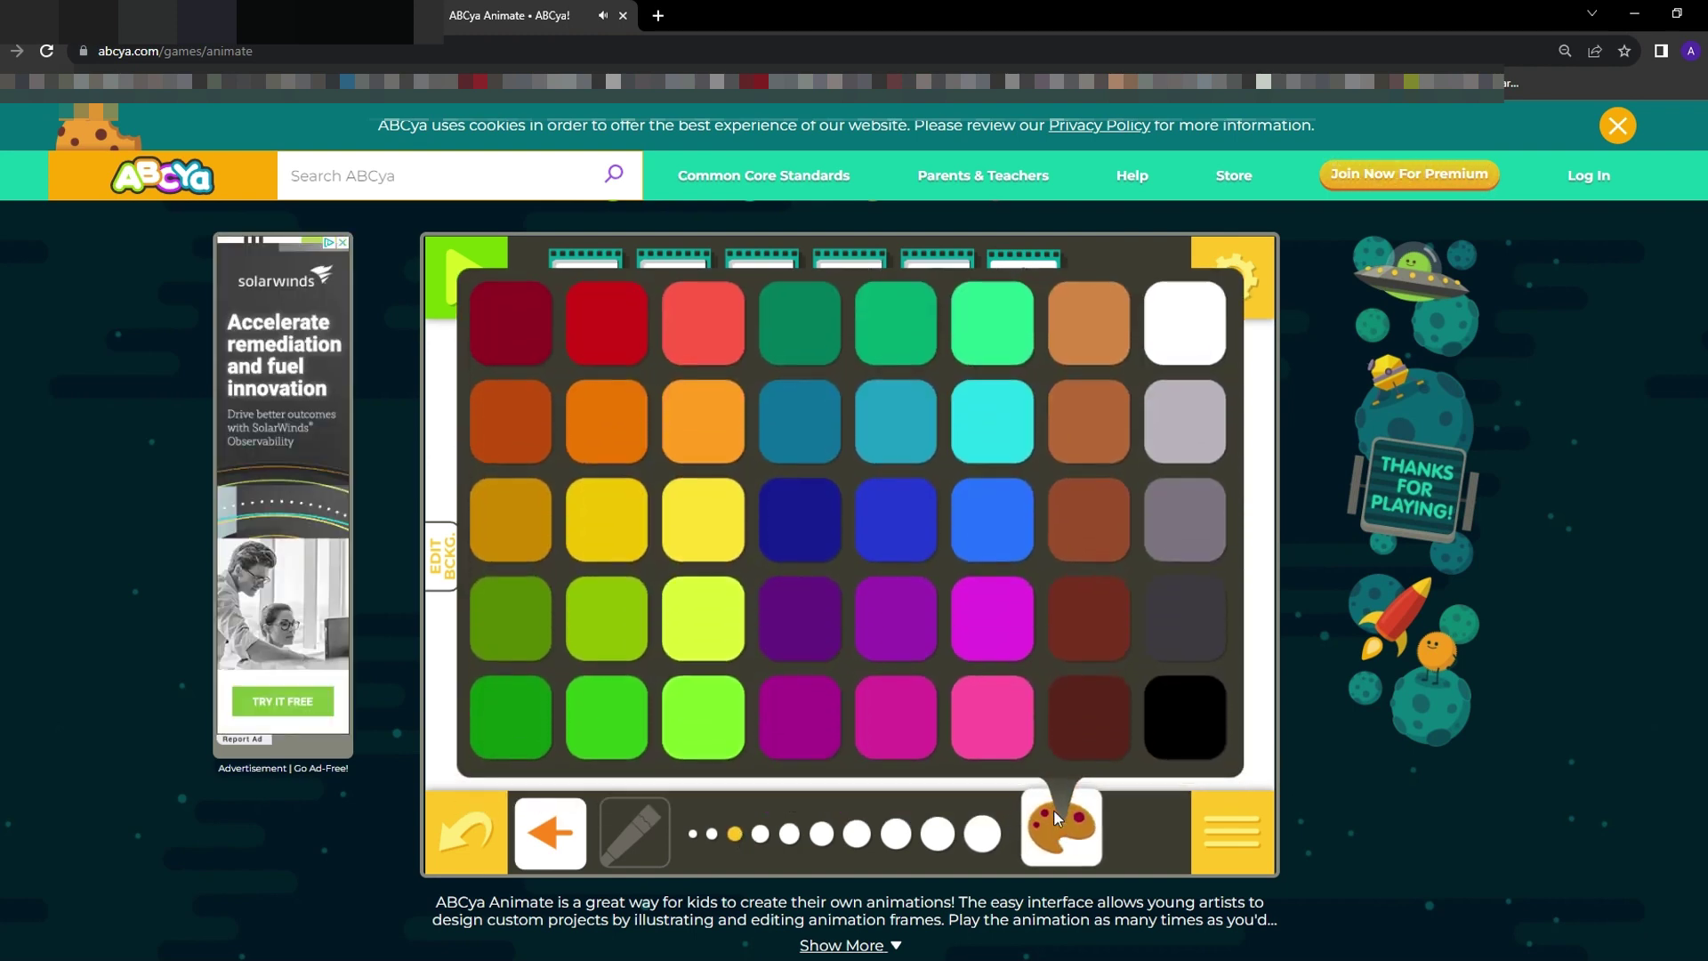
pyautogui.click(858, 536)
pyautogui.moveTo(496, 460)
pyautogui.mouseDown()
pyautogui.moveTo(704, 437)
pyautogui.moveTo(792, 522)
pyautogui.moveTo(1090, 491)
pyautogui.moveTo(1220, 518)
pyautogui.mouseUp()
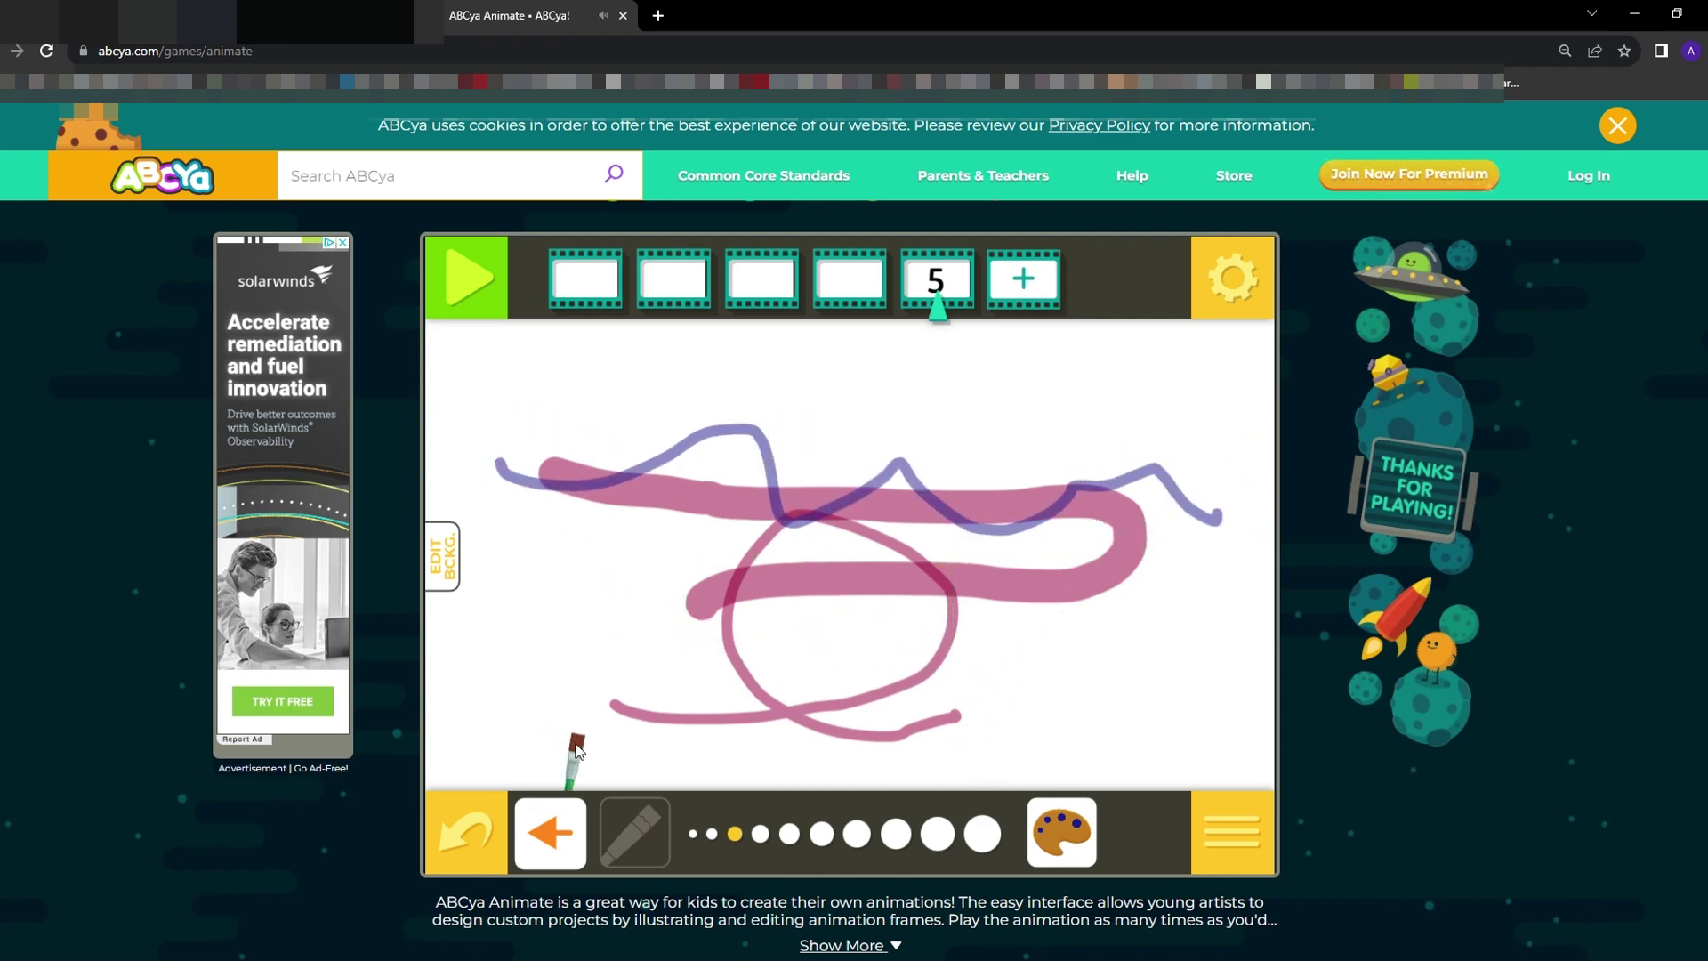
pyautogui.click(472, 830)
pyautogui.click(472, 831)
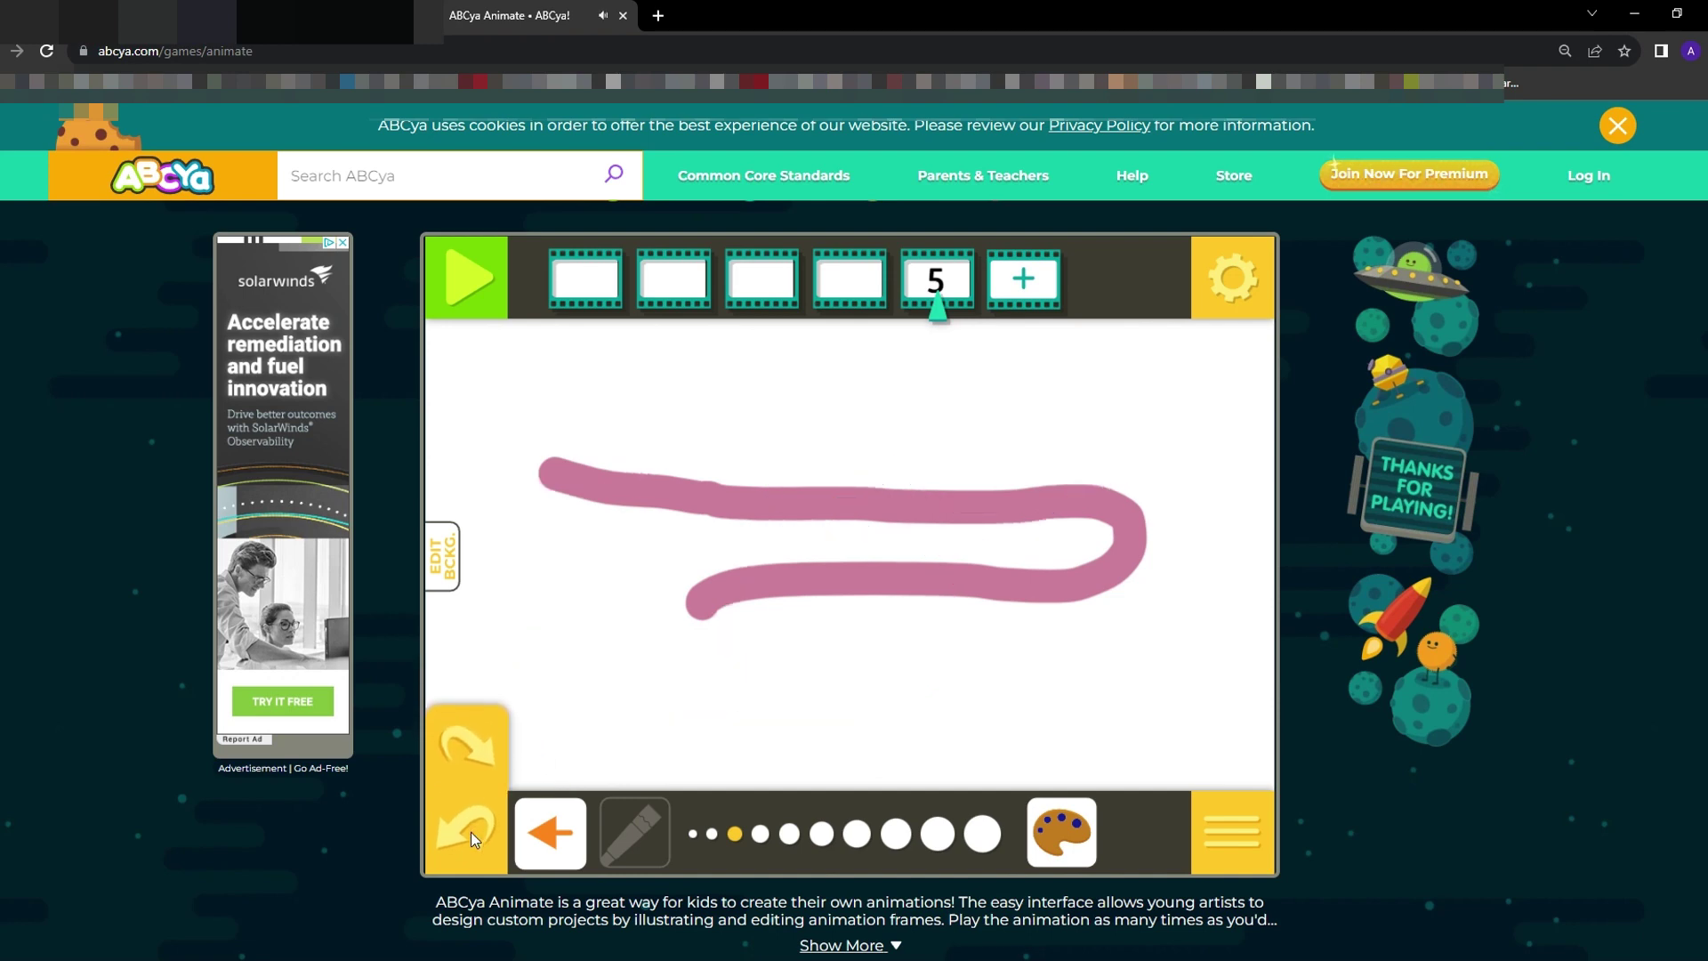
pyautogui.click(471, 831)
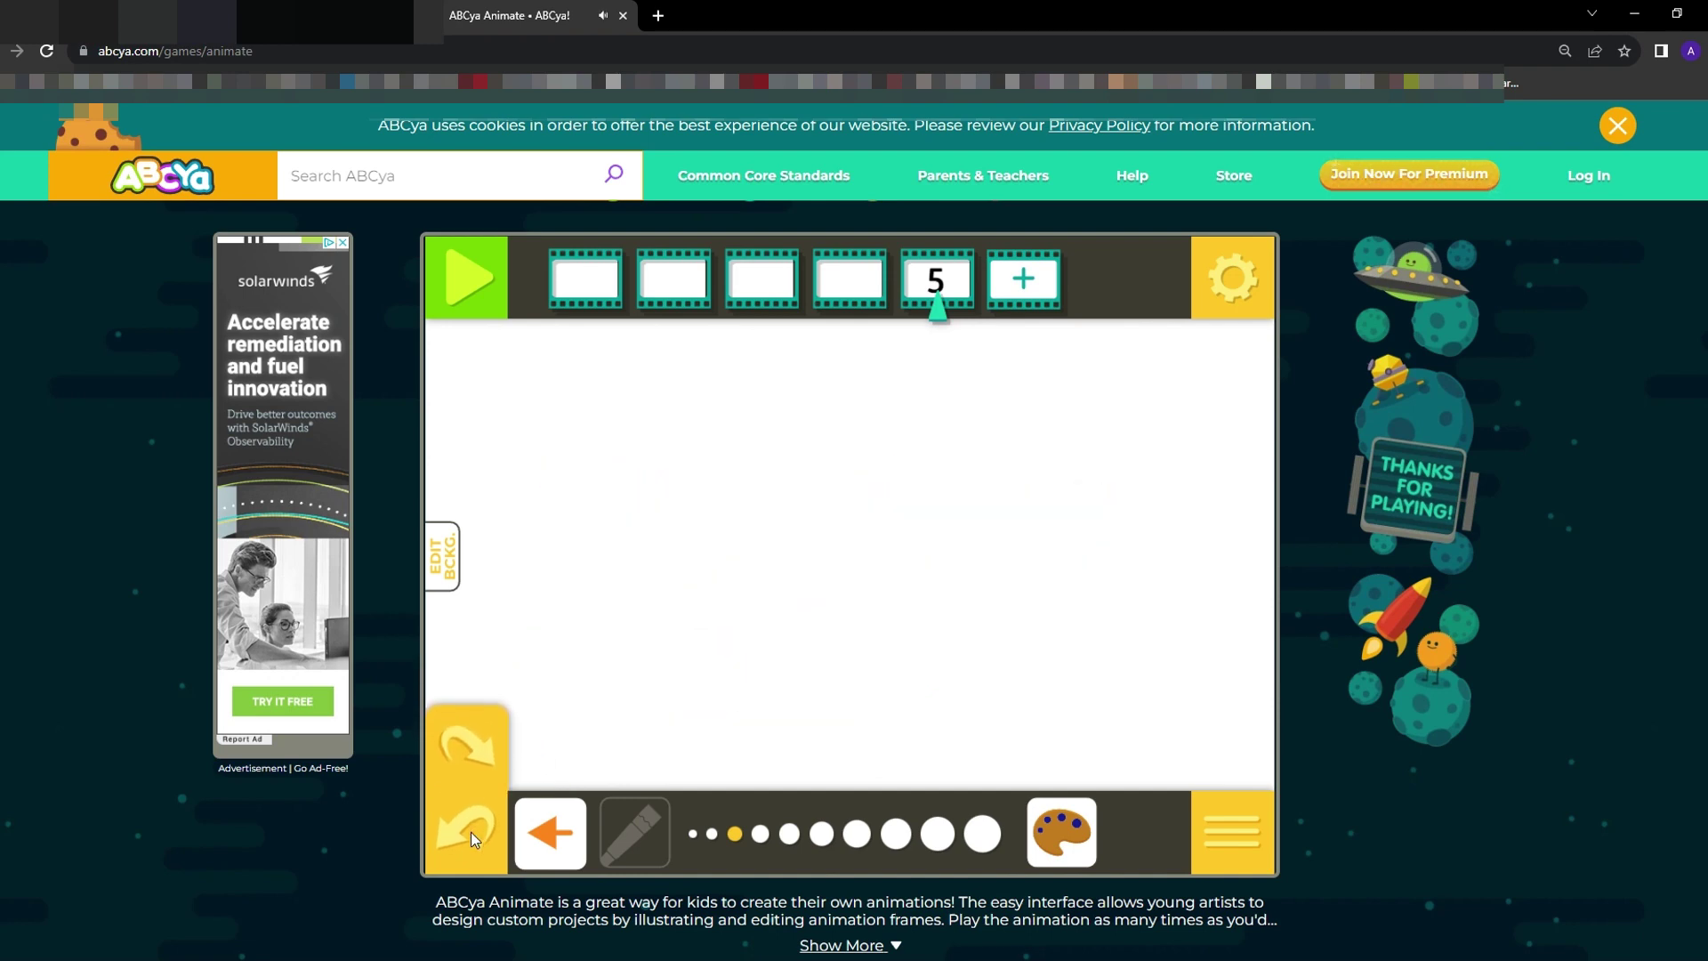
pyautogui.click(550, 832)
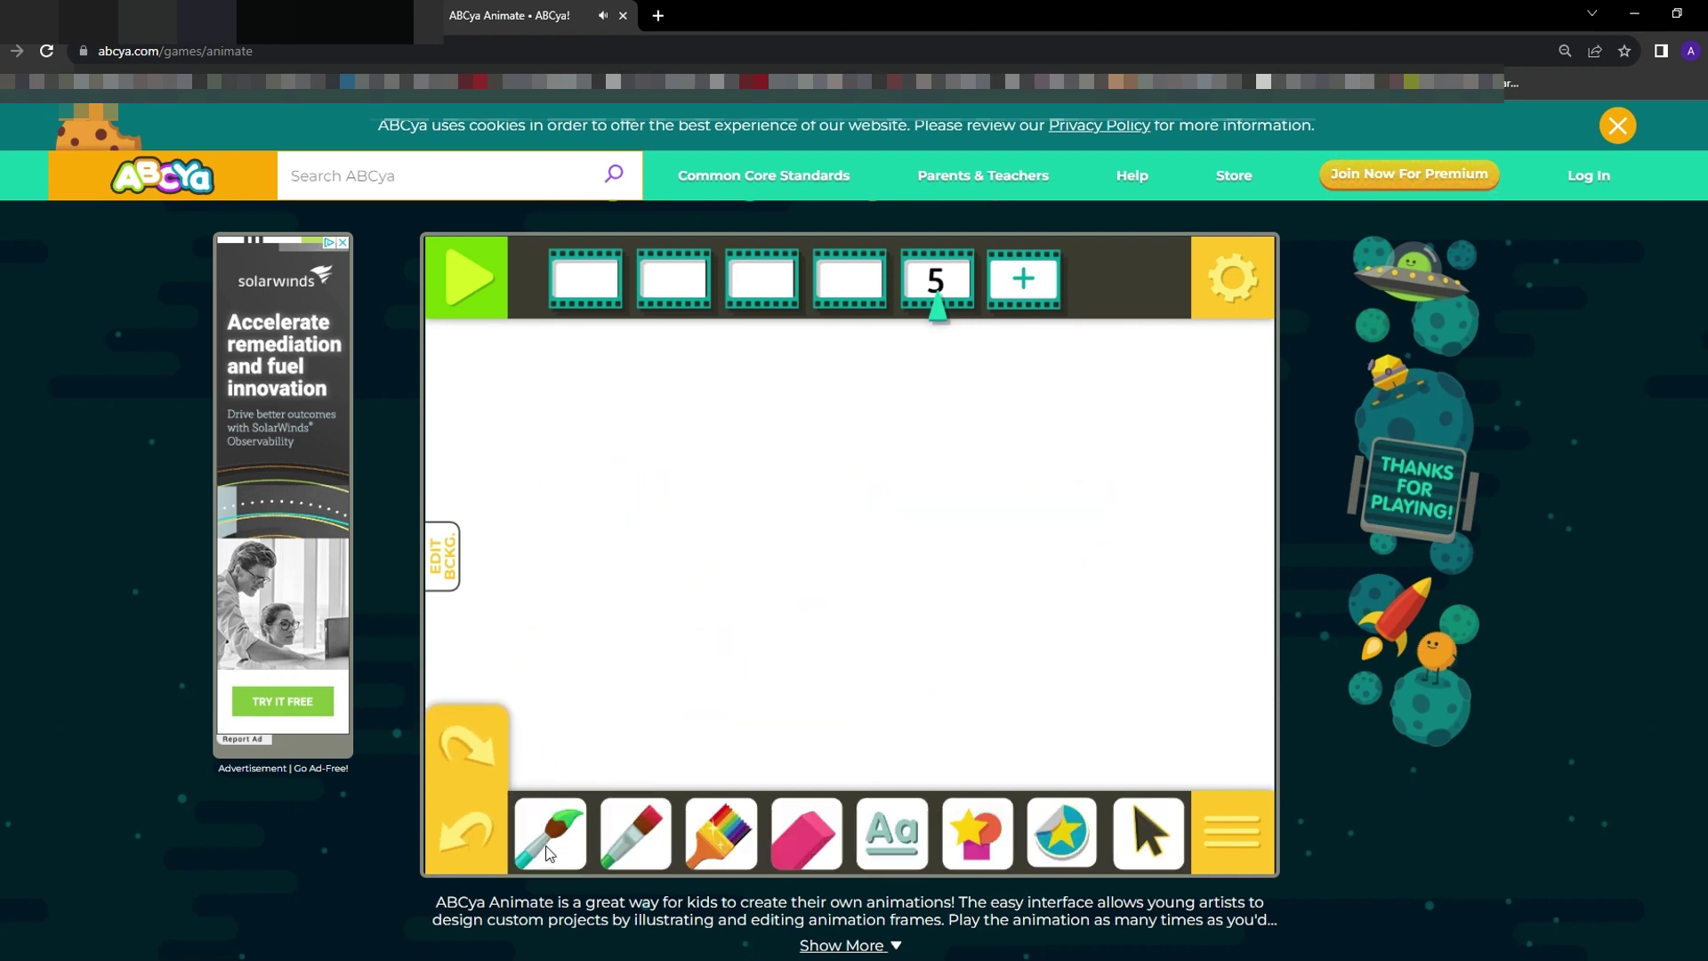
# Paint test strokes with the rainbow, road and railroad track pattern brushes
pyautogui.click(739, 836)
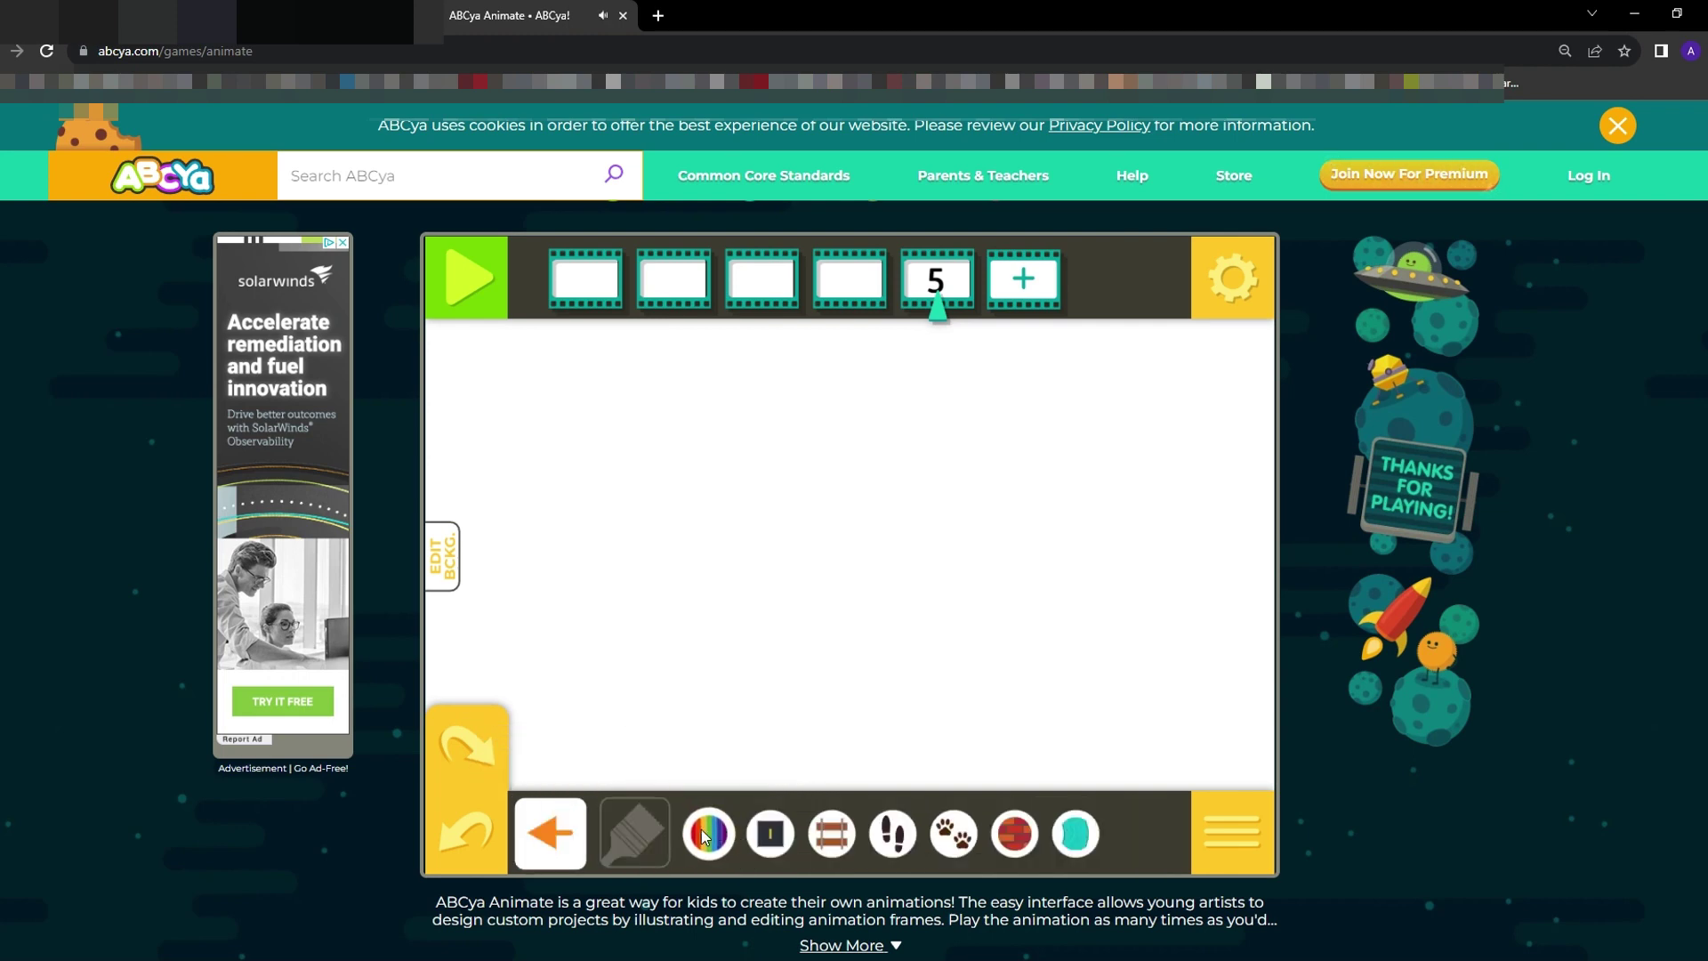
pyautogui.click(705, 839)
pyautogui.moveTo(518, 716)
pyautogui.mouseDown()
pyautogui.moveTo(600, 579)
pyautogui.moveTo(677, 529)
pyautogui.moveTo(858, 494)
pyautogui.moveTo(1000, 517)
pyautogui.moveTo(1116, 594)
pyautogui.moveTo(1201, 728)
pyautogui.mouseUp()
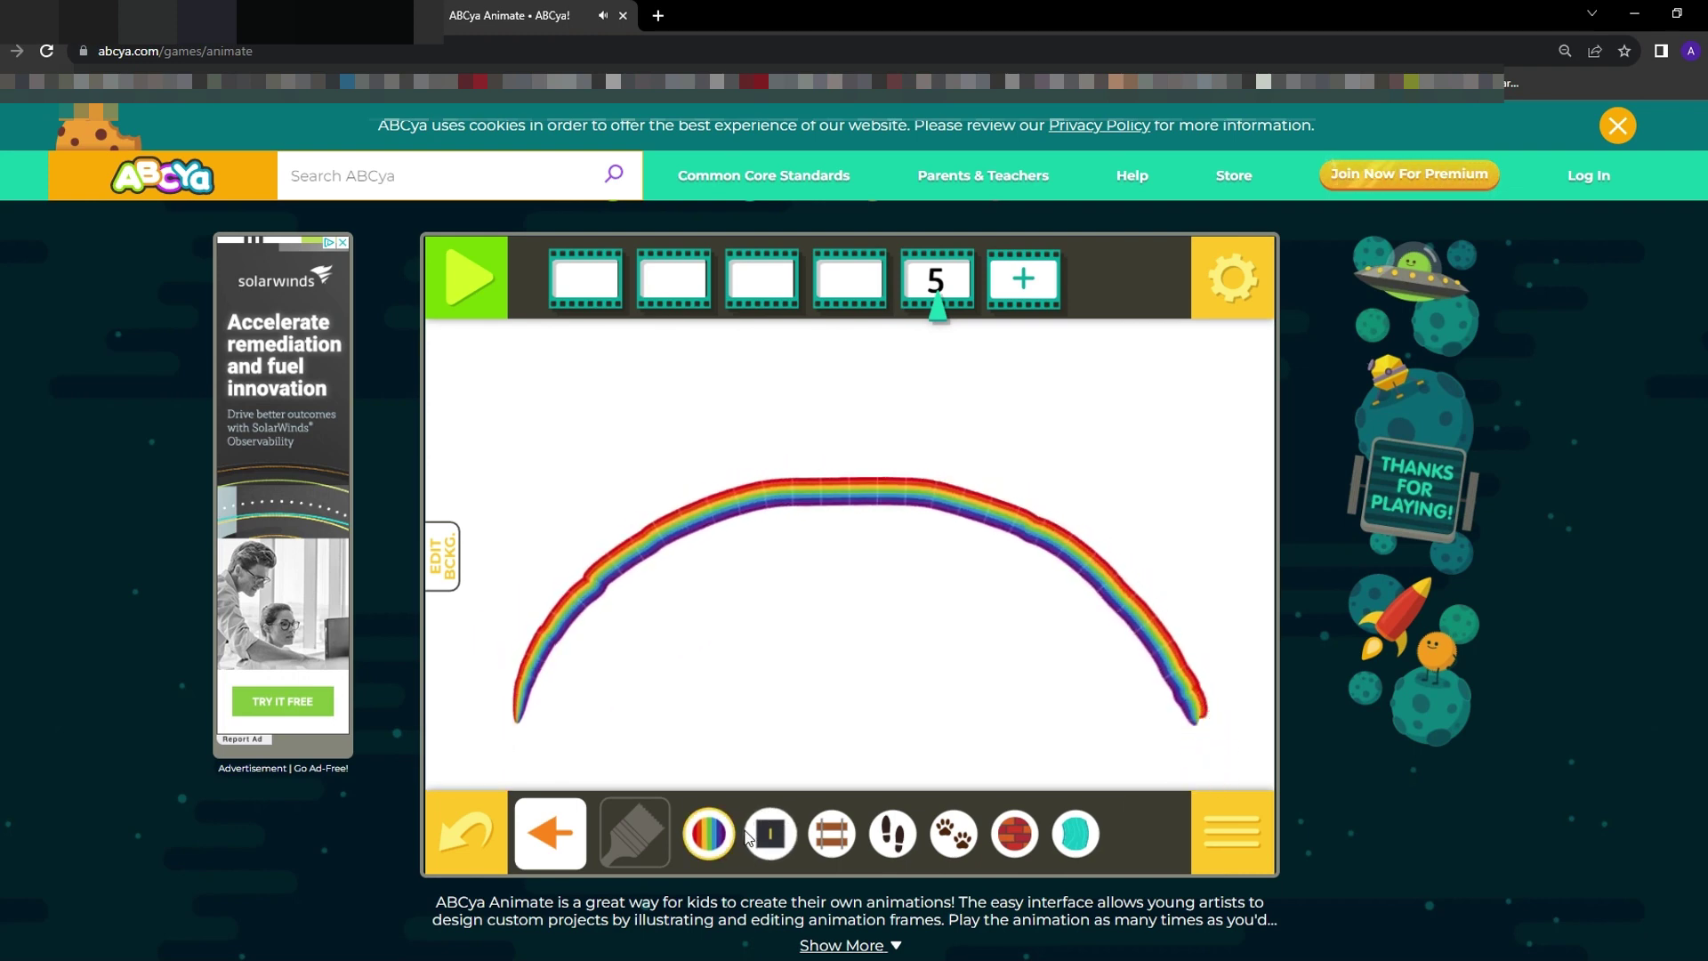
pyautogui.click(770, 840)
pyautogui.moveTo(538, 754); pyautogui.dragTo(1140, 763)
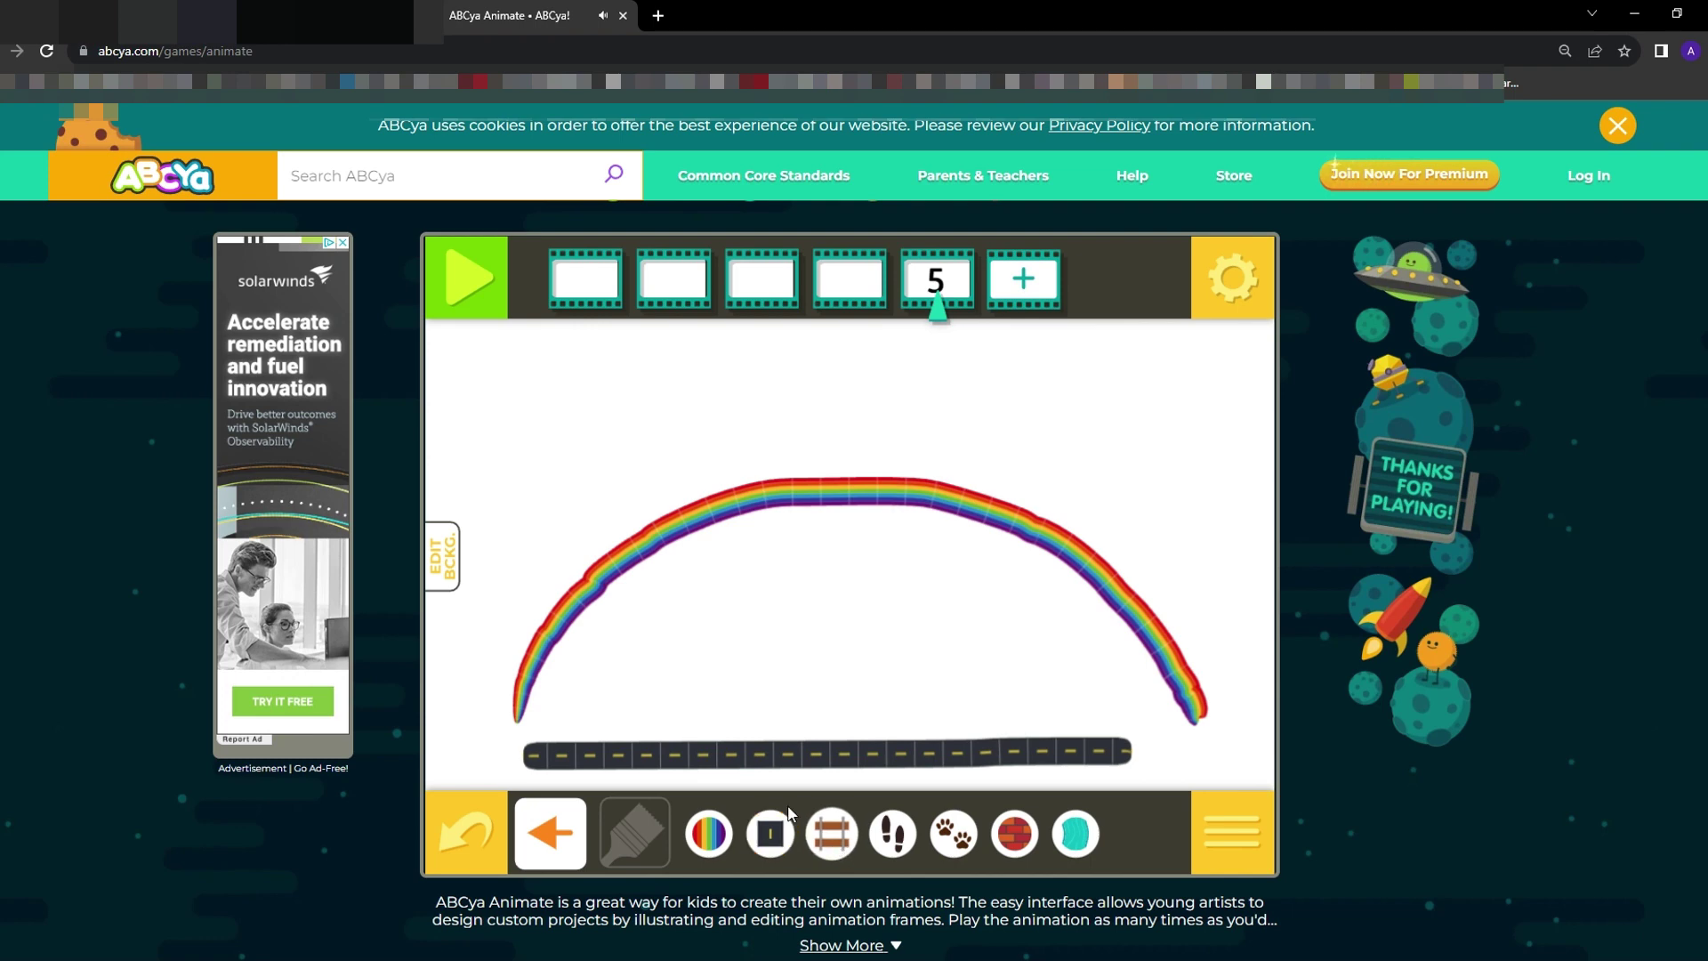
pyautogui.click(831, 834)
pyautogui.moveTo(545, 719); pyautogui.dragTo(1112, 715)
# Add test strokes with the footprints, paw-prints, brick and teal pattern brushes
pyautogui.click(892, 834)
pyautogui.moveTo(609, 660); pyautogui.dragTo(1034, 667)
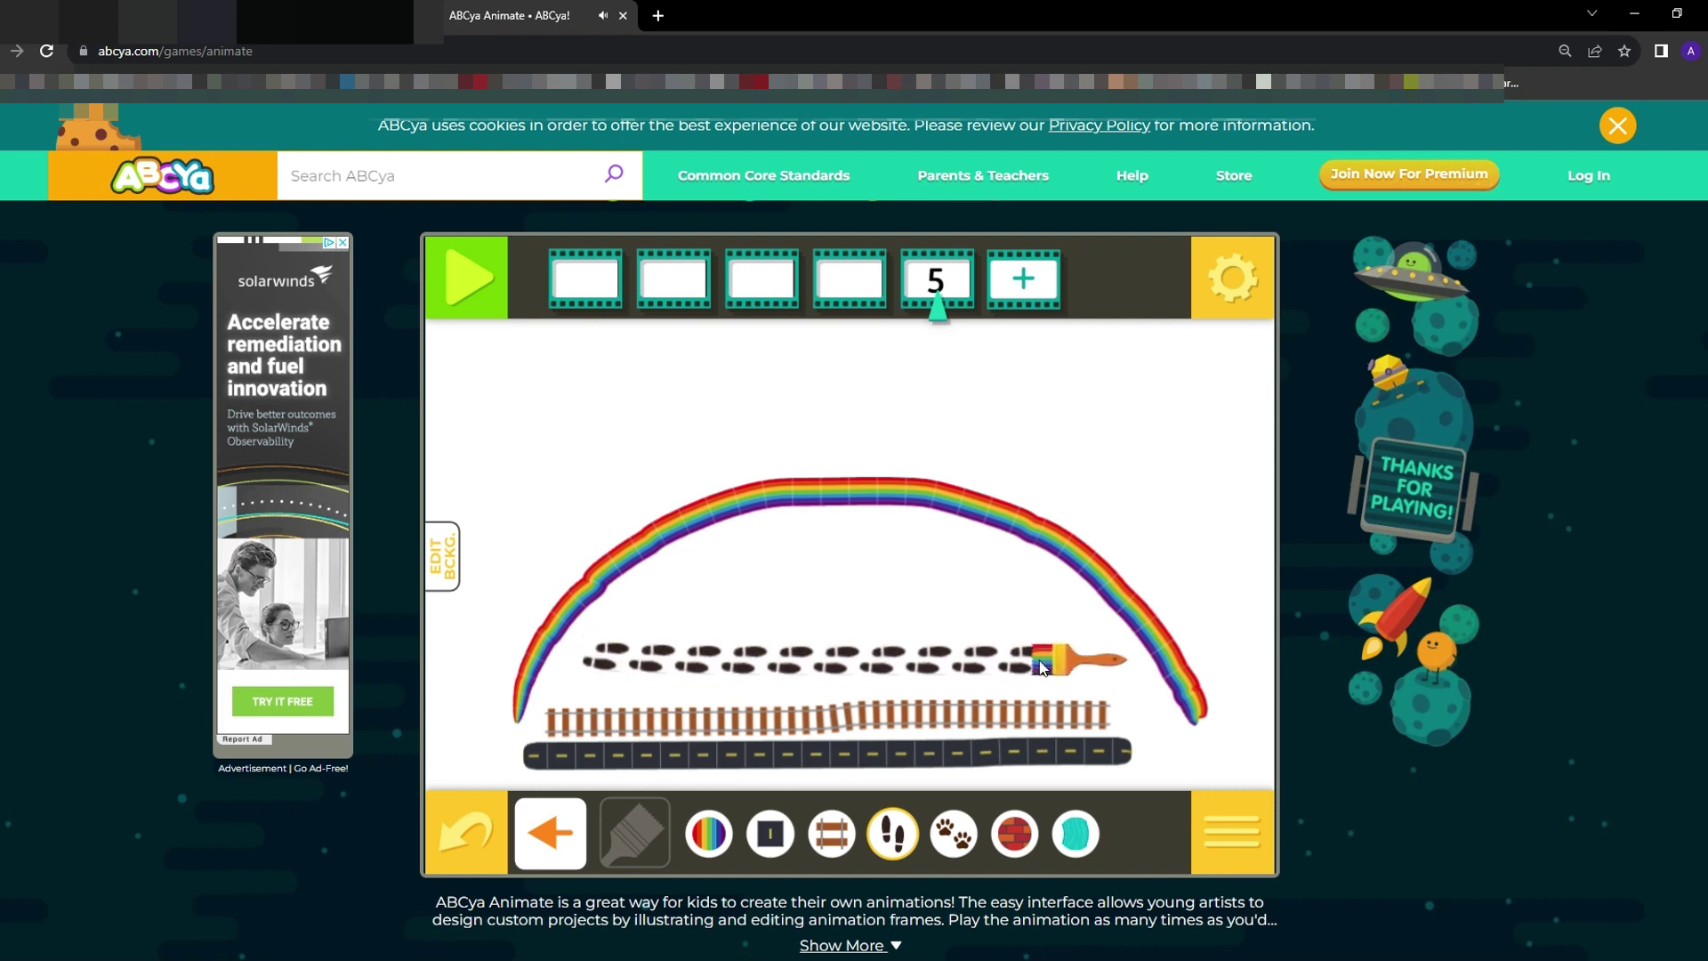
pyautogui.click(953, 834)
pyautogui.moveTo(975, 602)
pyautogui.mouseDown()
pyautogui.moveTo(684, 568)
pyautogui.moveTo(735, 621)
pyautogui.moveTo(645, 462)
pyautogui.moveTo(558, 477)
pyautogui.mouseUp()
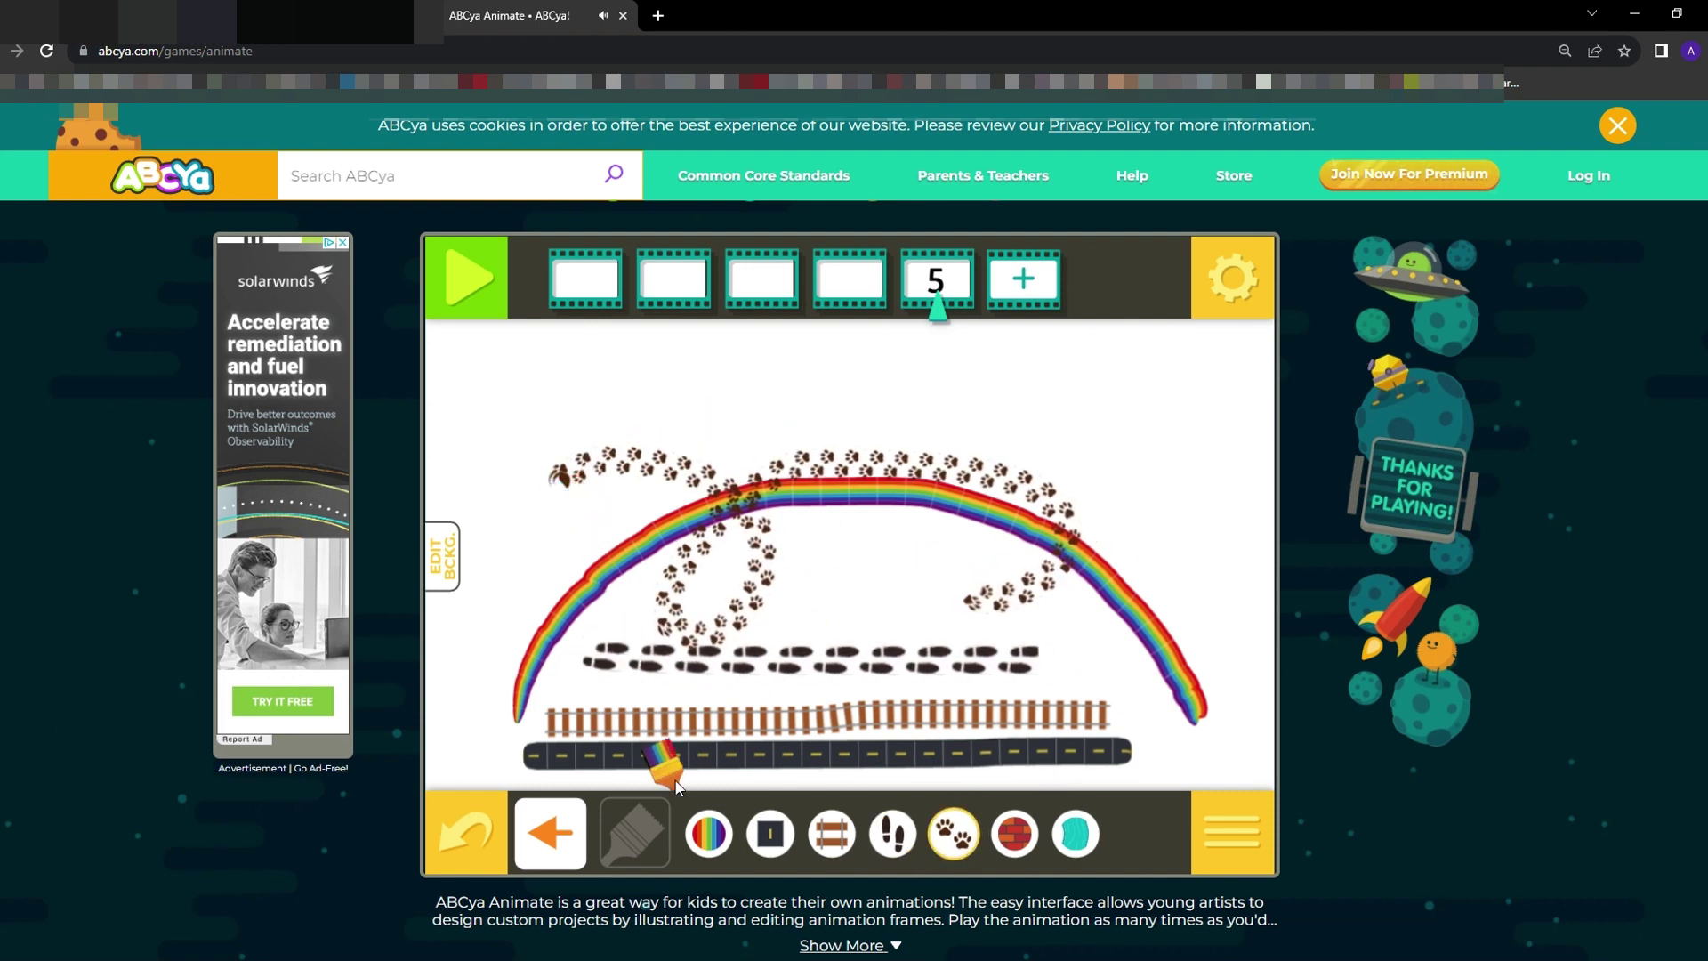
pyautogui.click(1014, 834)
pyautogui.moveTo(614, 378)
pyautogui.mouseDown()
pyautogui.moveTo(695, 384)
pyautogui.moveTo(1081, 396)
pyautogui.mouseUp()
pyautogui.click(1075, 834)
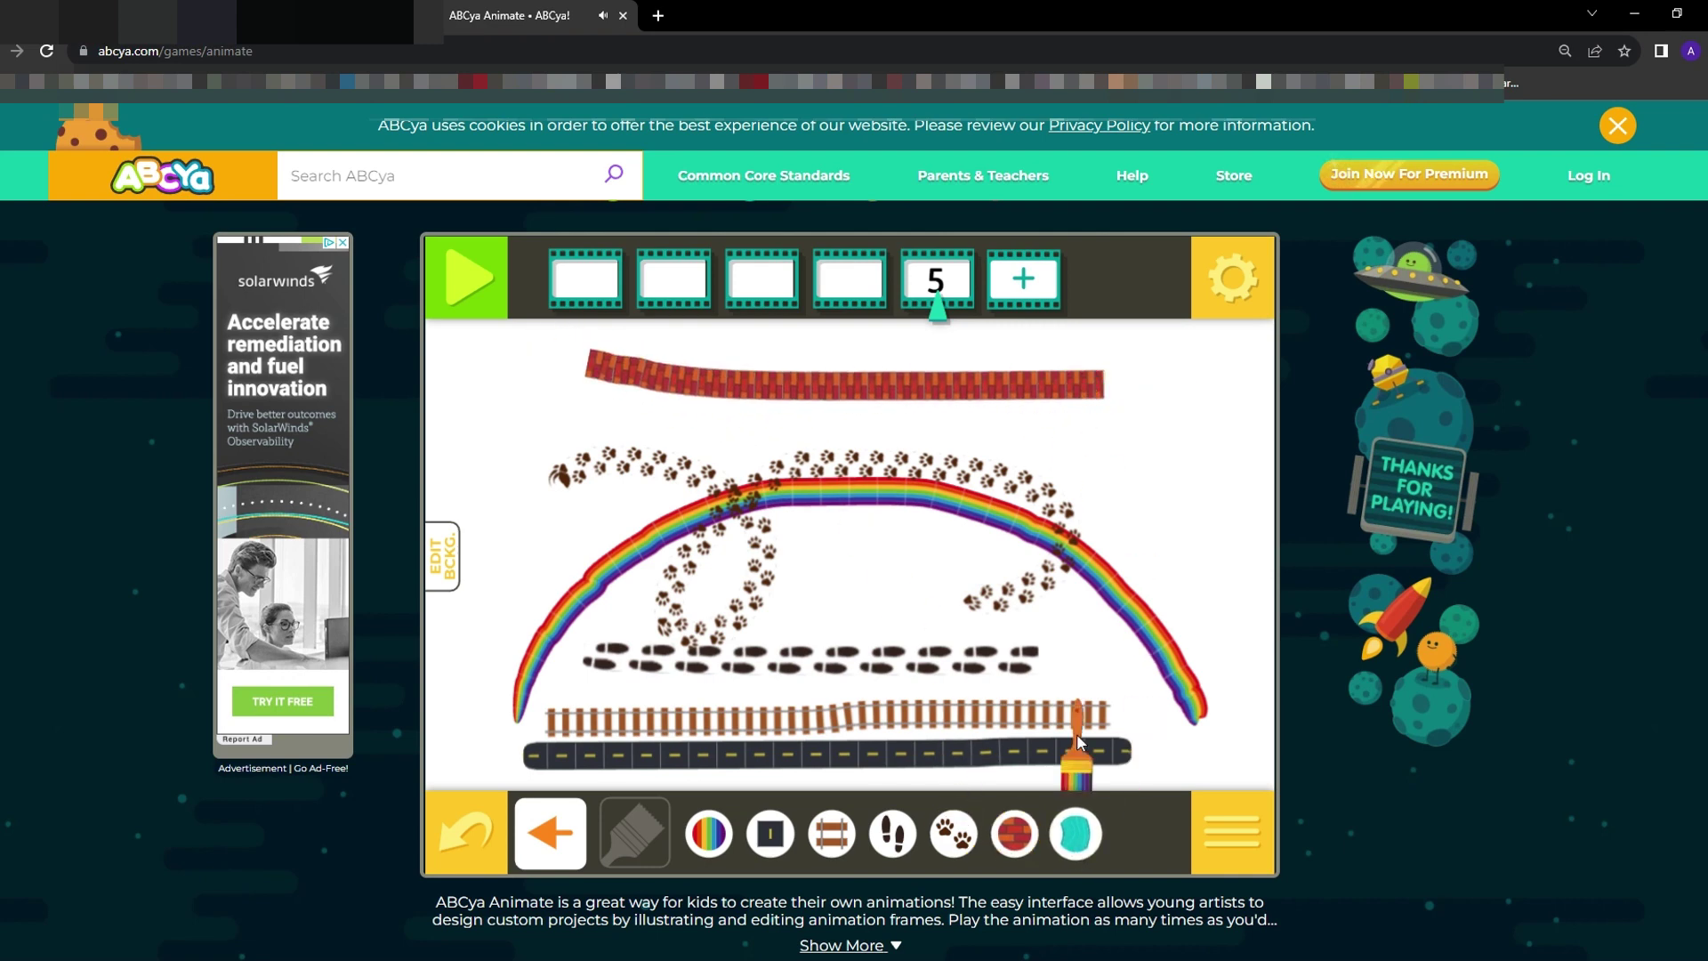
pyautogui.moveTo(1212, 556)
pyautogui.mouseDown()
pyautogui.moveTo(1184, 586)
pyautogui.moveTo(942, 487)
pyautogui.moveTo(814, 596)
pyautogui.moveTo(564, 535)
pyautogui.moveTo(462, 643)
pyautogui.mouseUp()
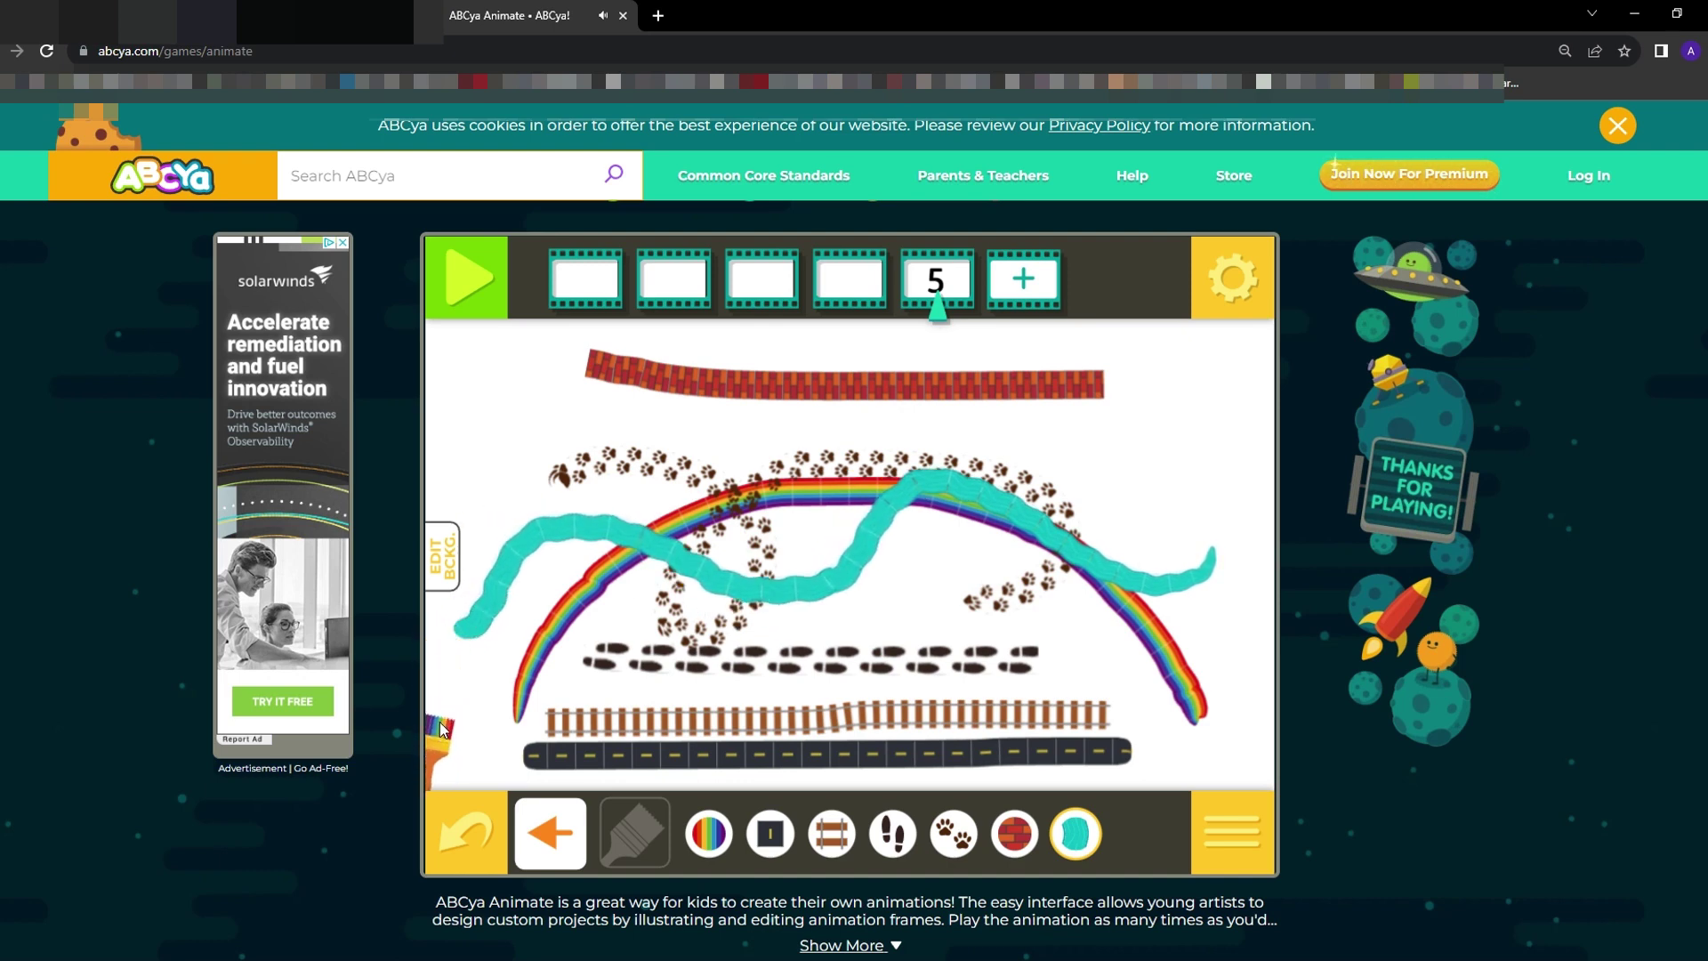
# Erase all the pattern strokes on frame 5 using the largest eraser size
pyautogui.click(550, 857)
pyautogui.click(550, 856)
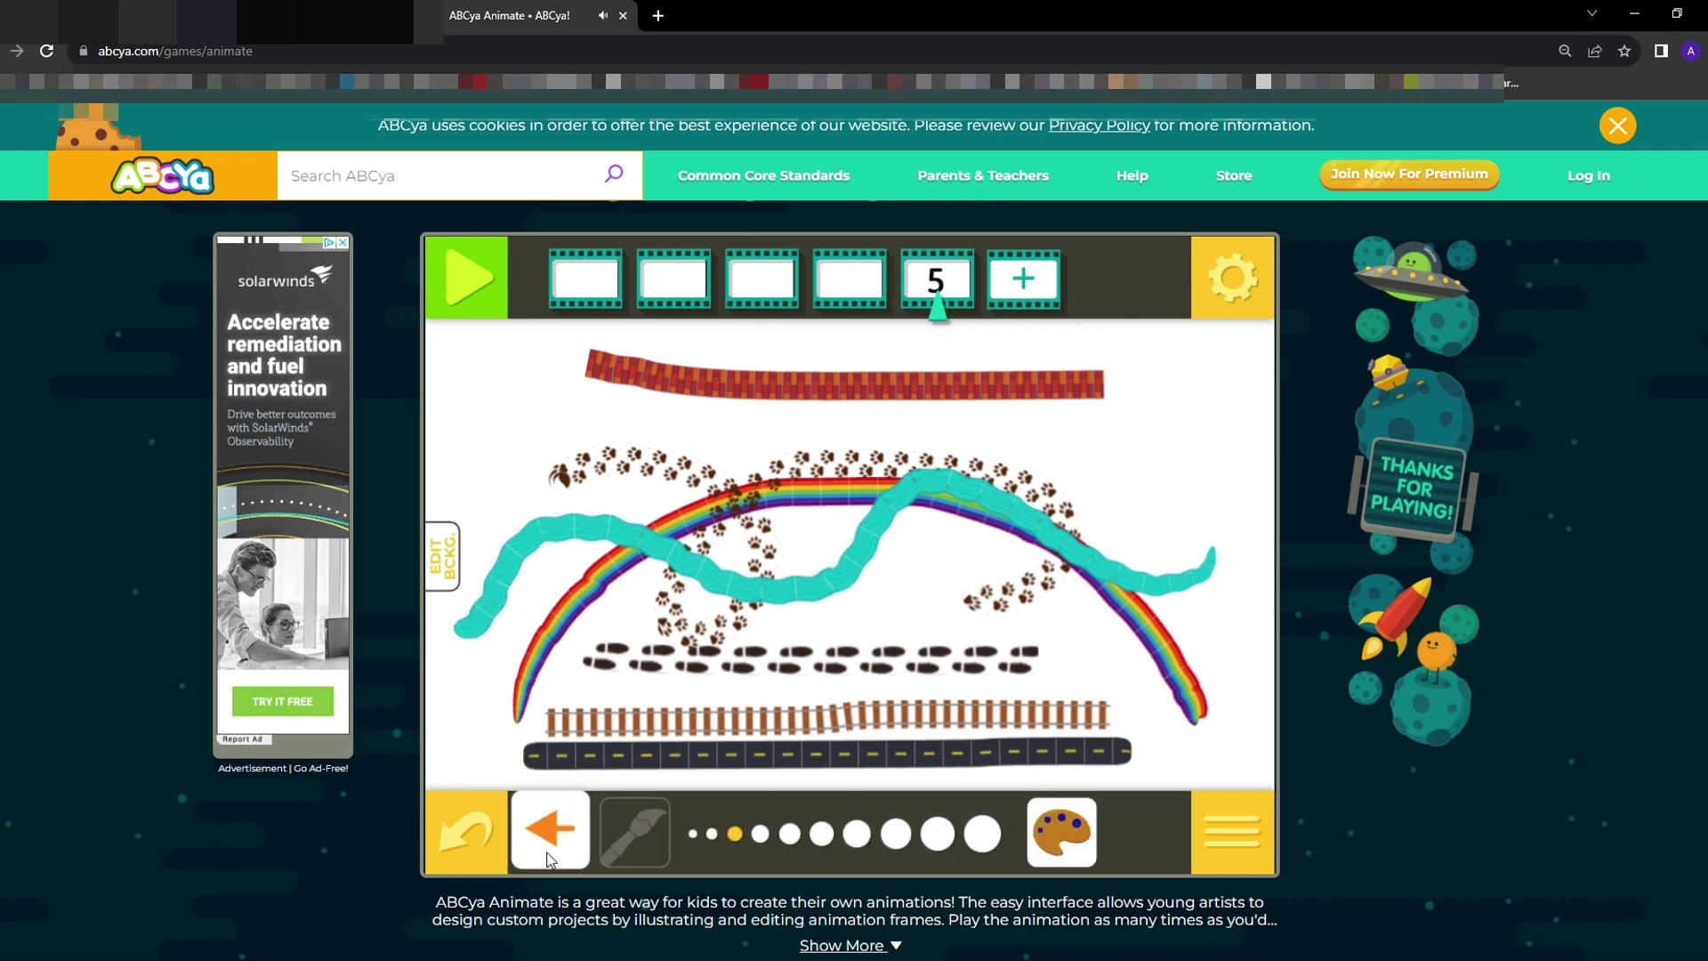
pyautogui.click(551, 858)
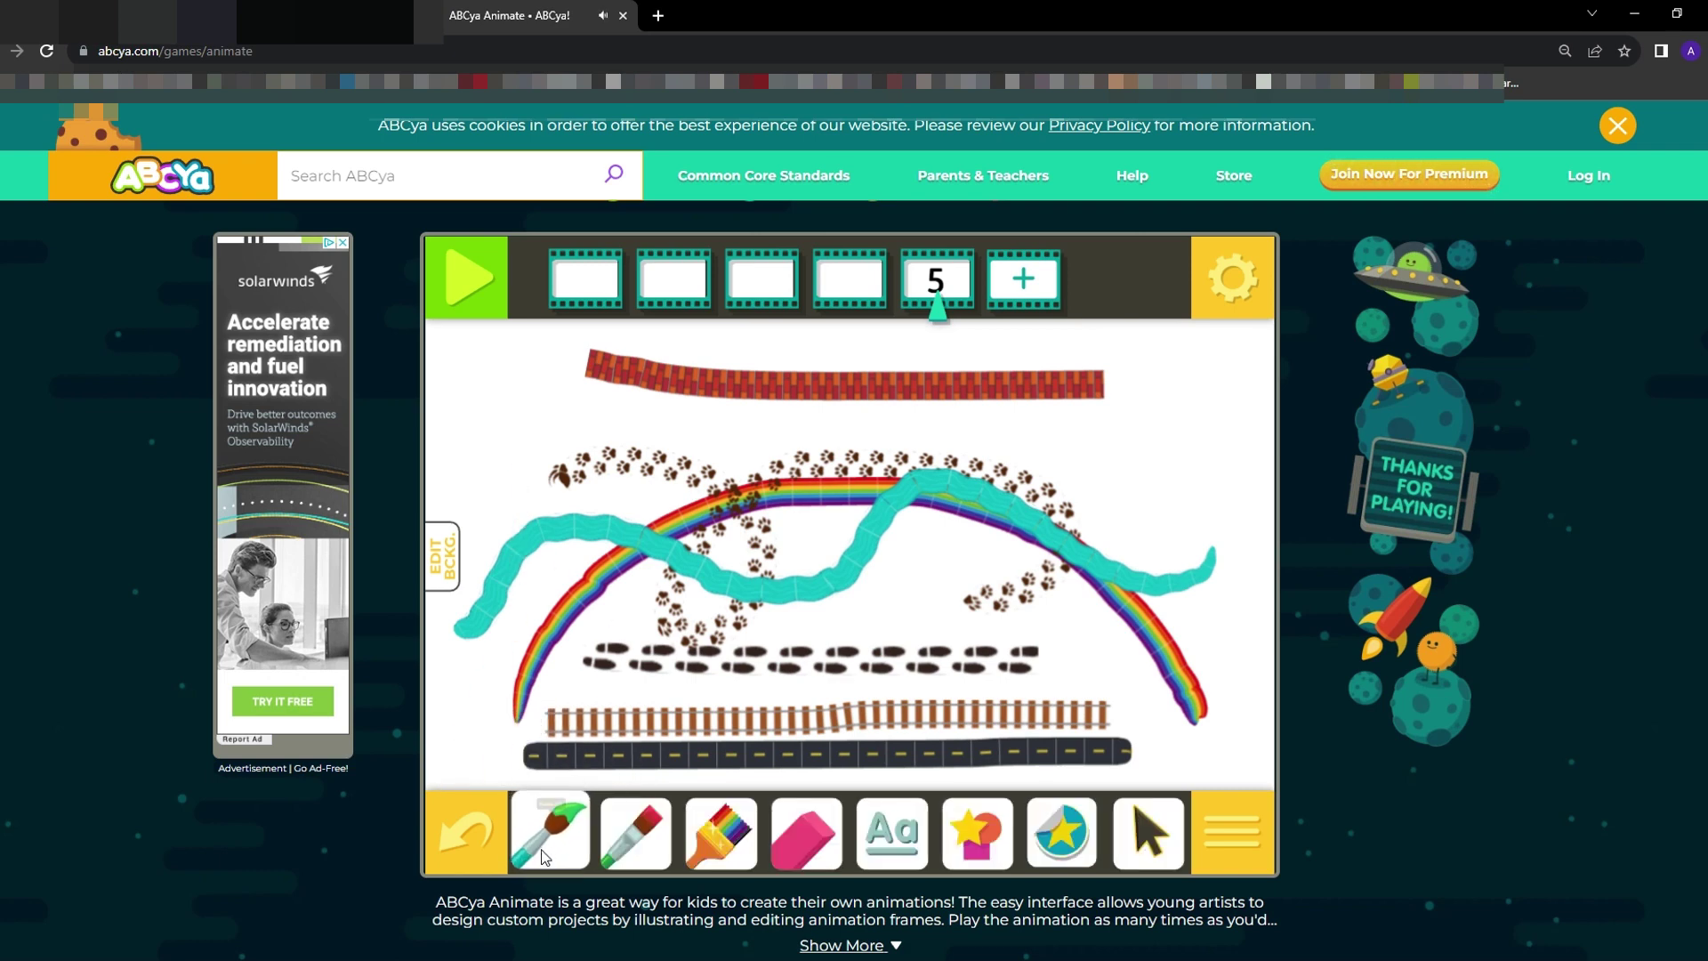
pyautogui.click(806, 840)
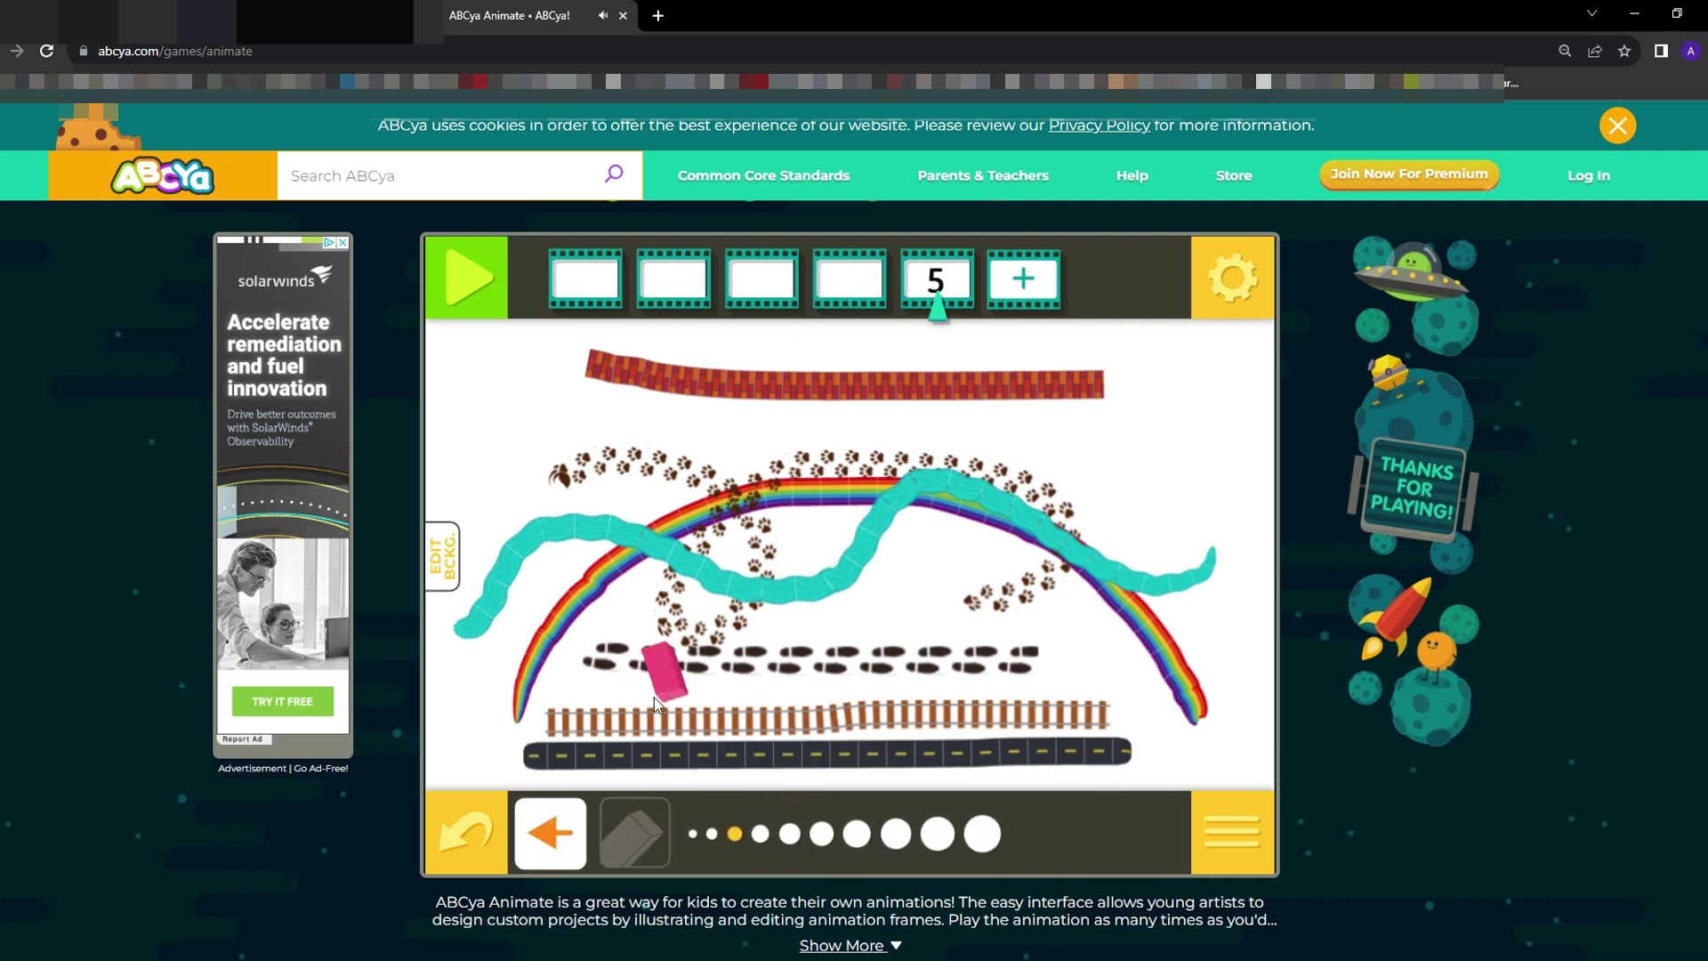
pyautogui.moveTo(645, 707)
pyautogui.mouseDown()
pyautogui.moveTo(775, 722)
pyautogui.moveTo(698, 738)
pyautogui.moveTo(950, 723)
pyautogui.moveTo(714, 717)
pyautogui.moveTo(755, 676)
pyautogui.moveTo(800, 514)
pyautogui.moveTo(780, 395)
pyautogui.moveTo(866, 376)
pyautogui.moveTo(957, 403)
pyautogui.moveTo(1057, 397)
pyautogui.moveTo(976, 374)
pyautogui.moveTo(670, 403)
pyautogui.mouseUp()
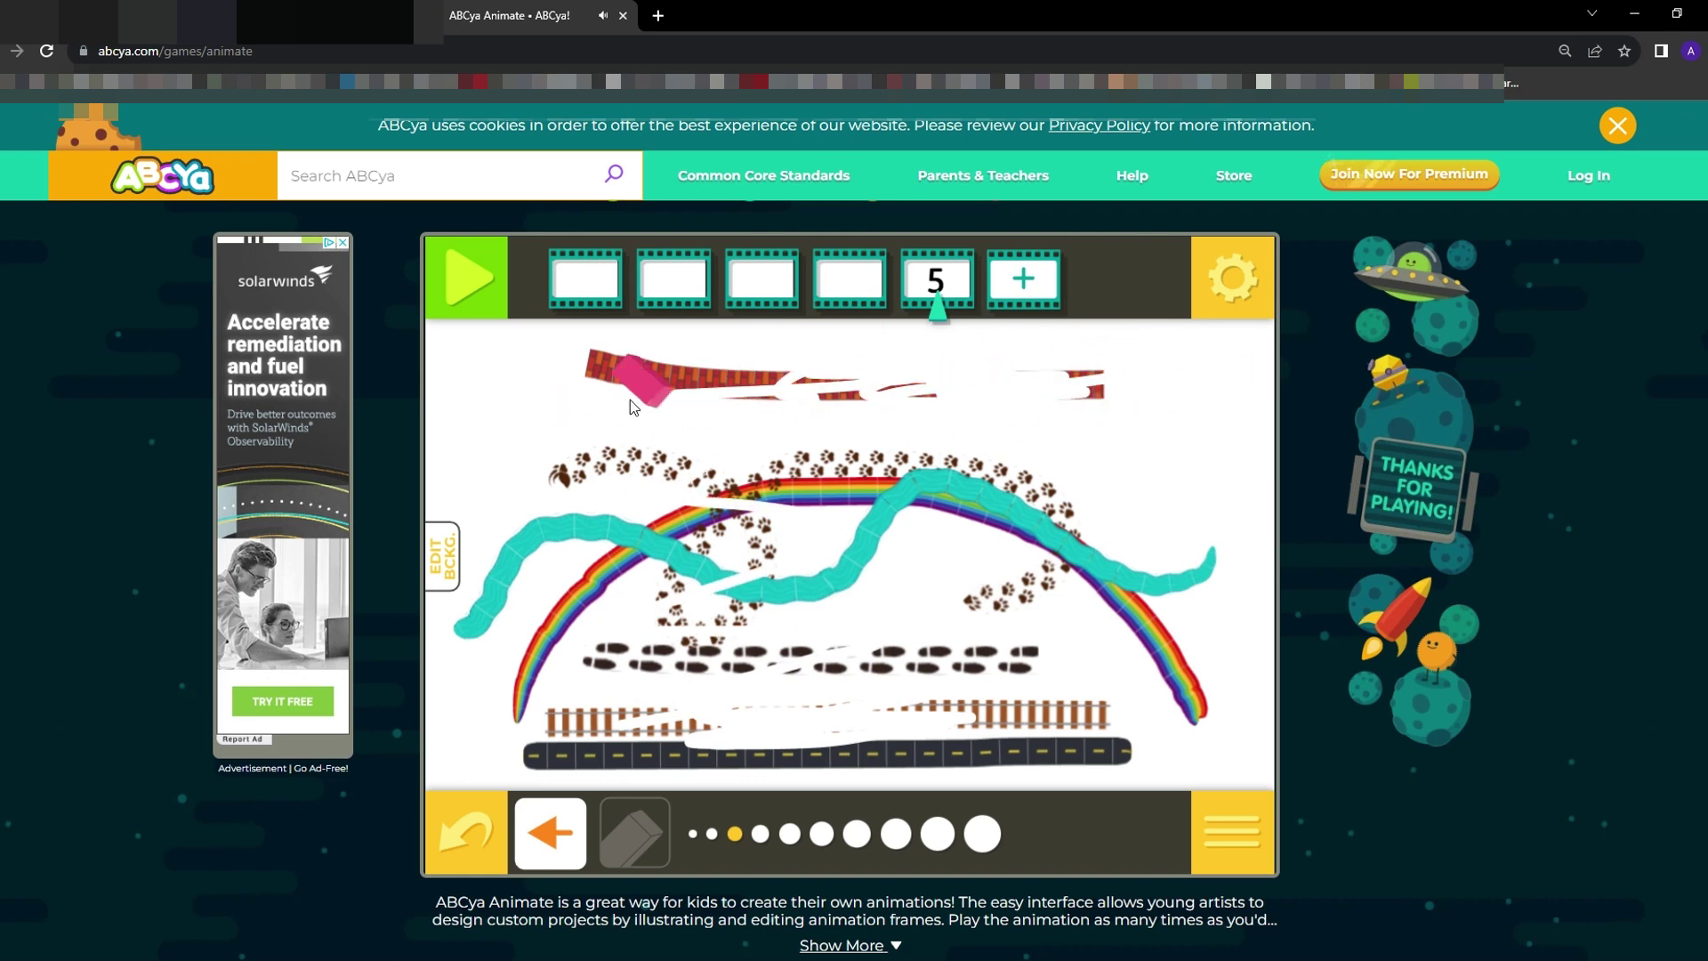
pyautogui.click(982, 833)
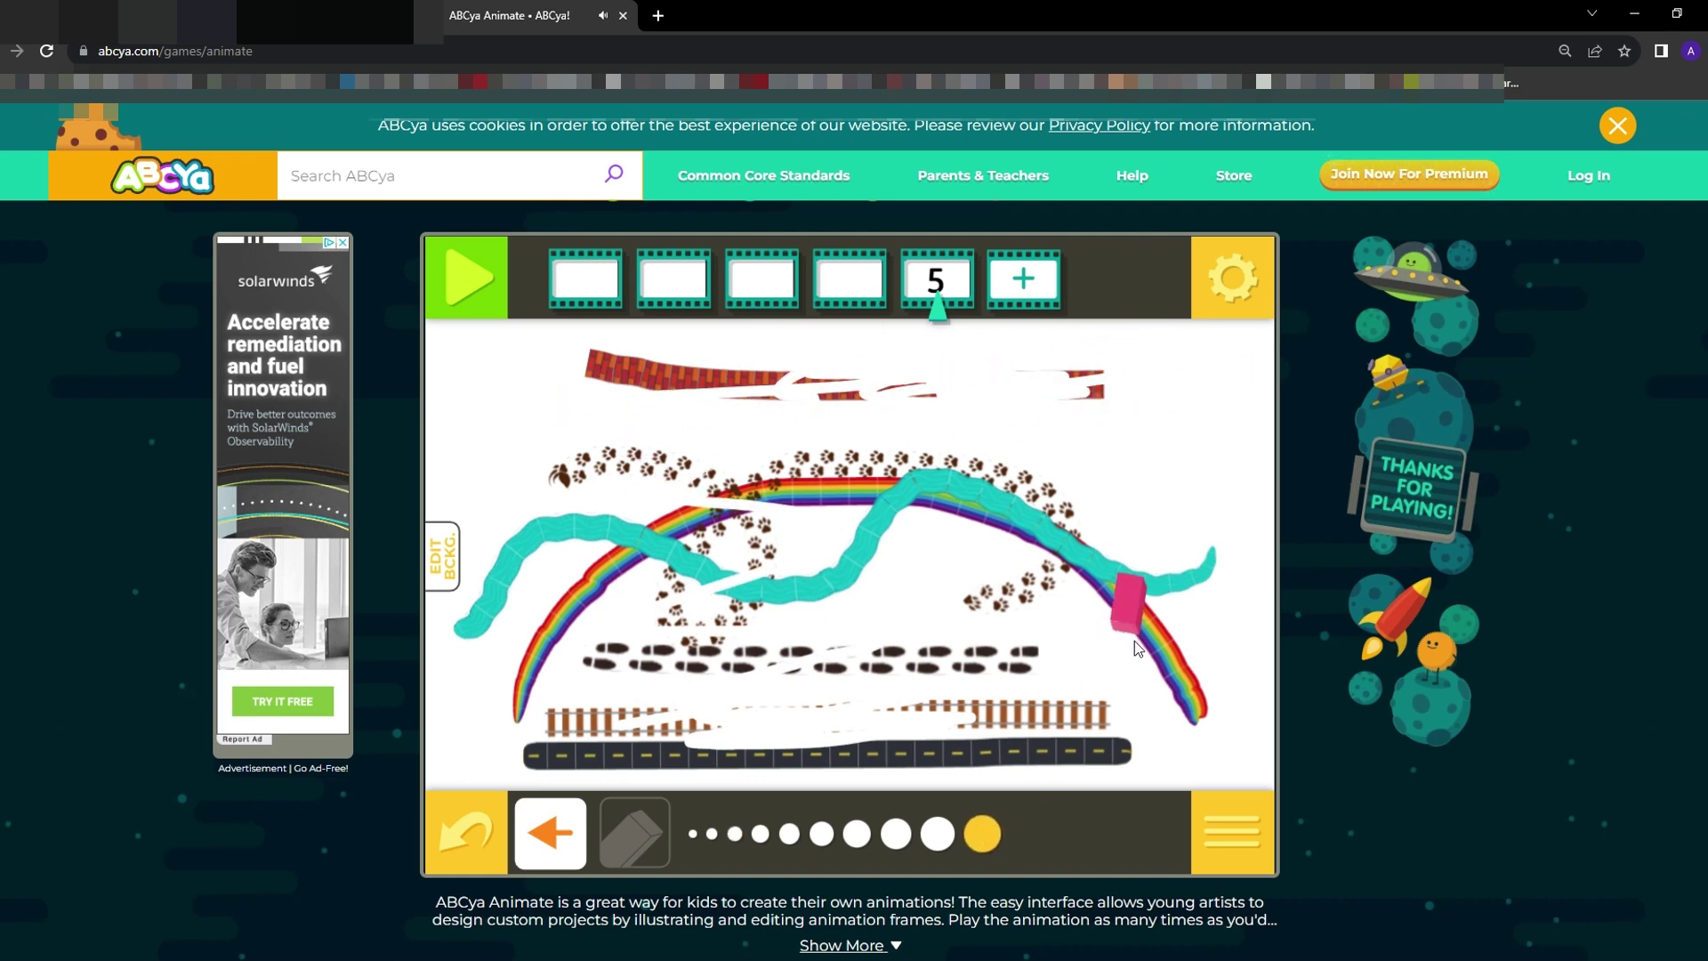
pyautogui.moveTo(1173, 624)
pyautogui.mouseDown()
pyautogui.moveTo(1131, 586)
pyautogui.moveTo(699, 582)
pyautogui.moveTo(593, 553)
pyautogui.moveTo(743, 454)
pyautogui.moveTo(707, 362)
pyautogui.moveTo(465, 361)
pyautogui.moveTo(733, 389)
pyautogui.moveTo(968, 380)
pyautogui.moveTo(904, 365)
pyautogui.moveTo(1013, 424)
pyautogui.moveTo(809, 541)
pyautogui.moveTo(640, 501)
pyautogui.moveTo(683, 476)
pyautogui.moveTo(784, 488)
pyautogui.moveTo(409, 436)
pyautogui.moveTo(560, 516)
pyautogui.moveTo(657, 543)
pyautogui.moveTo(593, 575)
pyautogui.moveTo(824, 664)
pyautogui.moveTo(769, 711)
pyautogui.moveTo(572, 751)
pyautogui.moveTo(1063, 710)
pyautogui.moveTo(1059, 728)
pyautogui.moveTo(864, 763)
pyautogui.moveTo(479, 788)
pyautogui.moveTo(1139, 741)
pyautogui.moveTo(1055, 759)
pyautogui.moveTo(1110, 749)
pyautogui.moveTo(971, 679)
pyautogui.moveTo(1136, 595)
pyautogui.moveTo(1021, 559)
pyautogui.moveTo(1038, 475)
pyautogui.moveTo(592, 553)
pyautogui.moveTo(771, 630)
pyautogui.moveTo(405, 600)
pyautogui.moveTo(754, 553)
pyautogui.moveTo(542, 678)
pyautogui.moveTo(752, 556)
pyautogui.moveTo(706, 640)
pyautogui.moveTo(760, 586)
pyautogui.moveTo(988, 632)
pyautogui.moveTo(856, 676)
pyautogui.moveTo(986, 652)
pyautogui.moveTo(960, 667)
pyautogui.moveTo(980, 731)
pyautogui.moveTo(955, 732)
pyautogui.moveTo(1170, 736)
pyautogui.moveTo(1217, 605)
pyautogui.moveTo(1007, 540)
pyautogui.moveTo(1151, 513)
pyautogui.mouseUp()
pyautogui.moveTo(1229, 557)
pyautogui.mouseDown()
pyautogui.moveTo(837, 540)
pyautogui.moveTo(694, 473)
pyautogui.moveTo(618, 523)
pyautogui.moveTo(531, 664)
pyautogui.moveTo(583, 745)
pyautogui.moveTo(1042, 747)
pyautogui.moveTo(975, 596)
pyautogui.moveTo(790, 530)
pyautogui.moveTo(577, 747)
pyautogui.moveTo(663, 773)
pyautogui.moveTo(558, 852)
pyautogui.mouseUp()
pyautogui.click(553, 845)
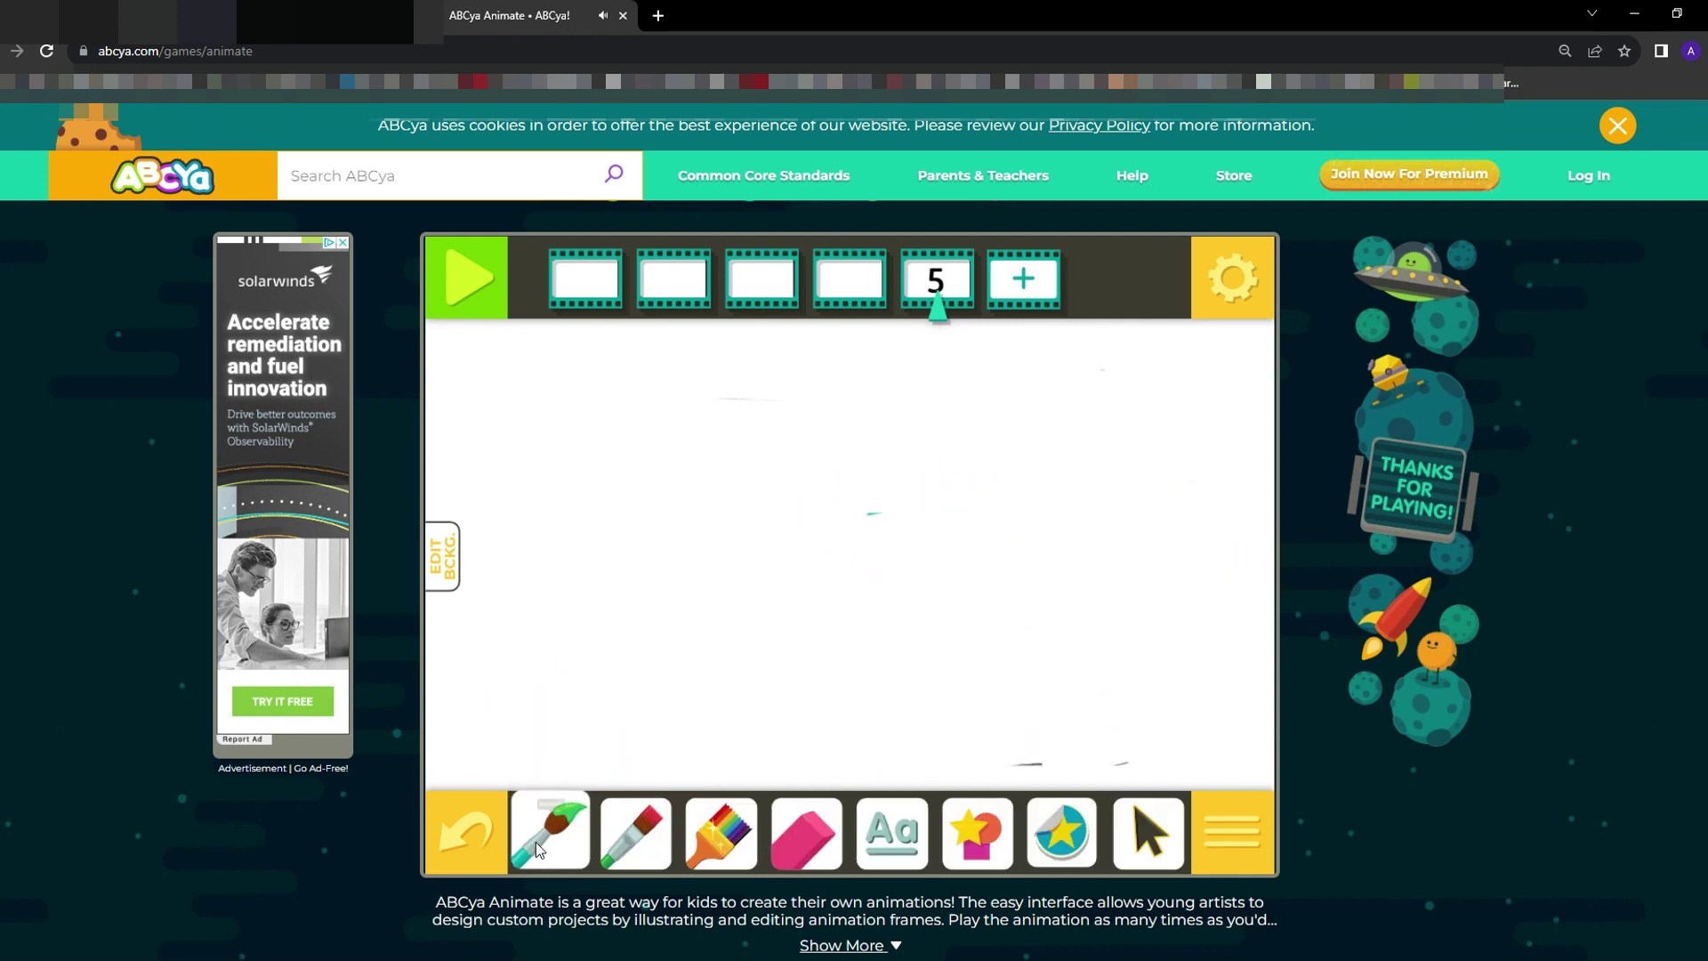
pyautogui.click(893, 832)
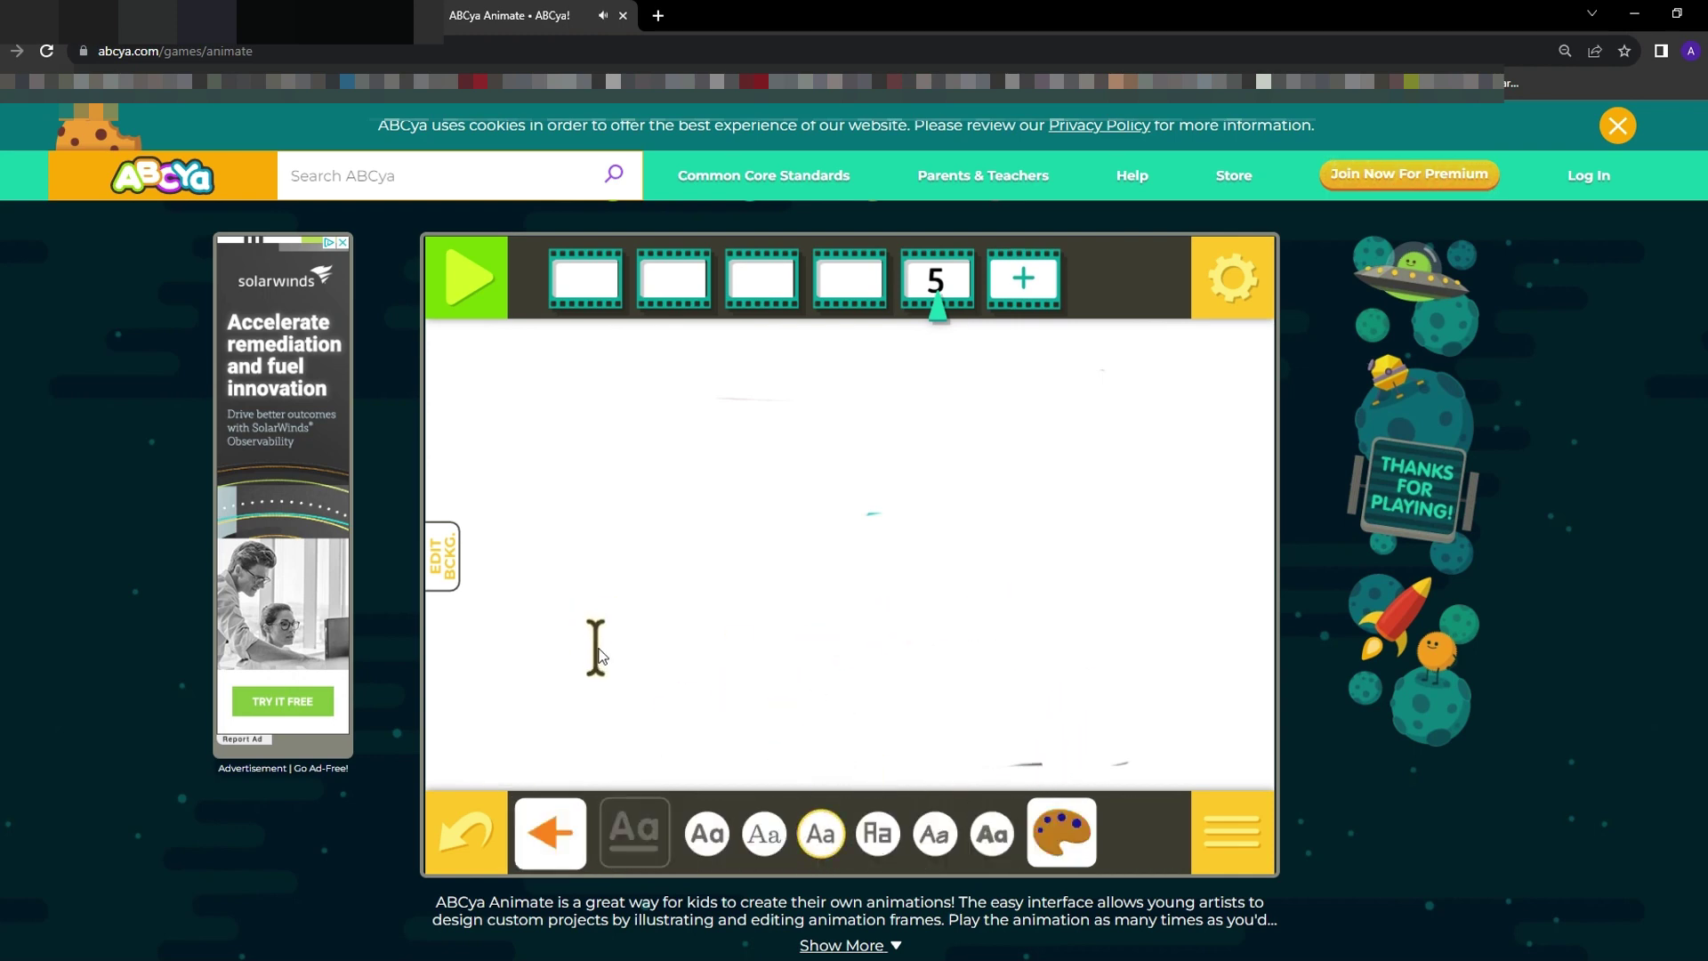
pyautogui.moveTo(593, 648); pyautogui.dragTo(947, 739)
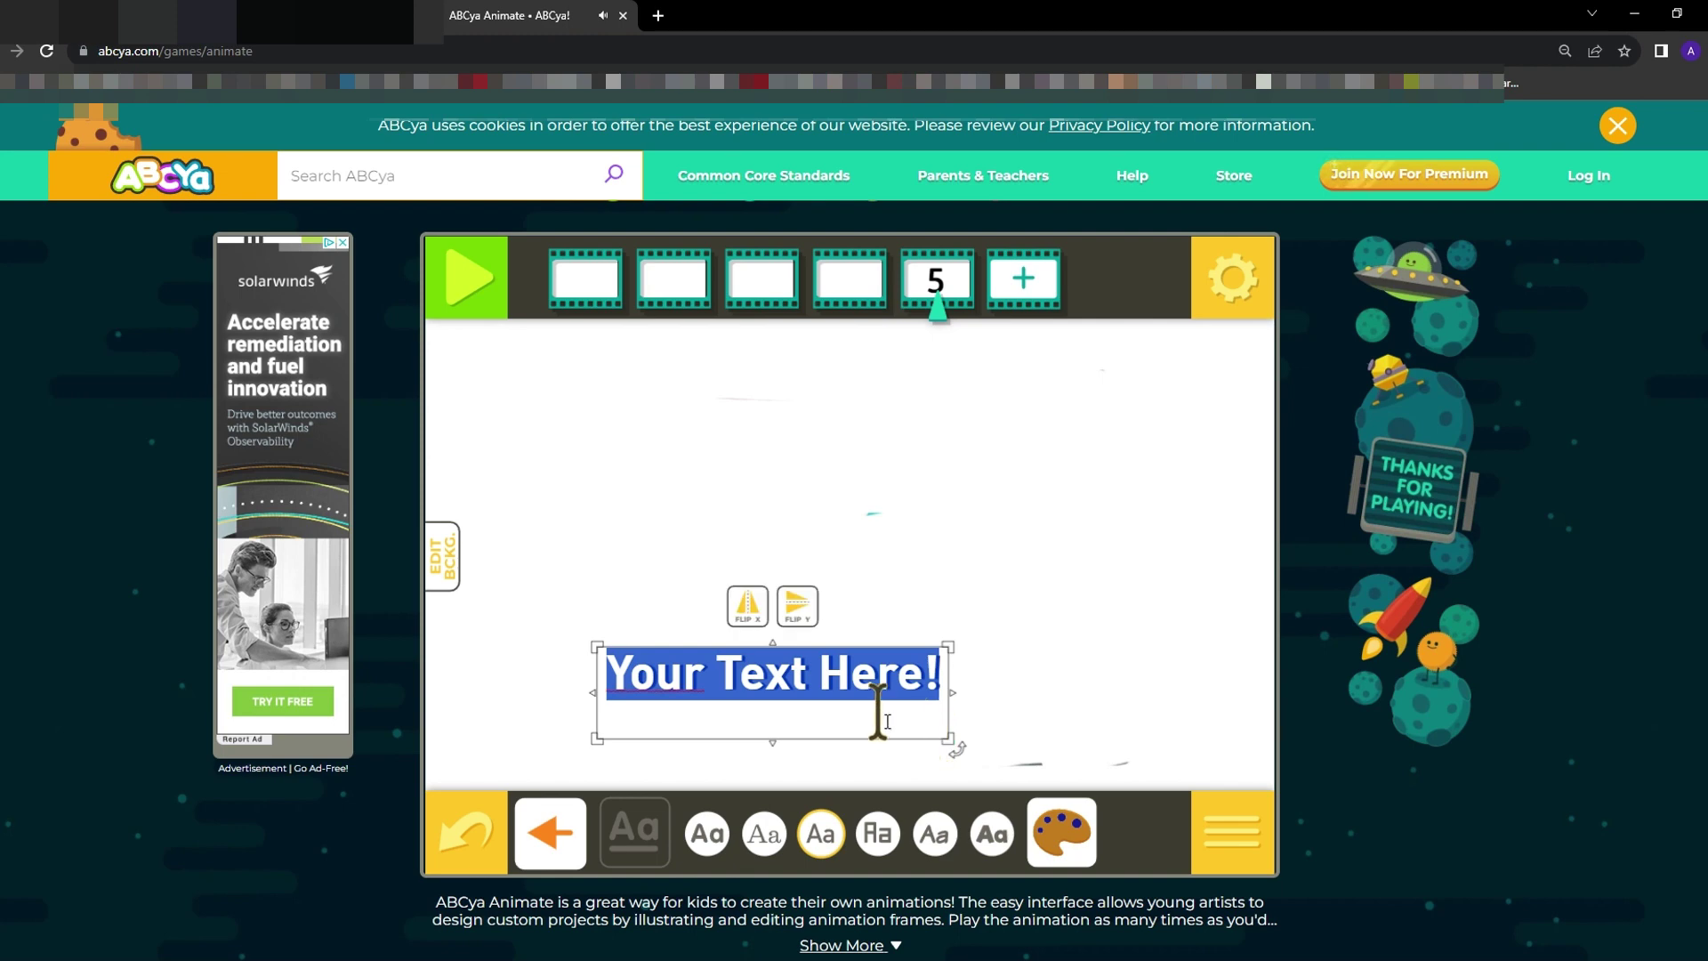
pyautogui.write('HI!')
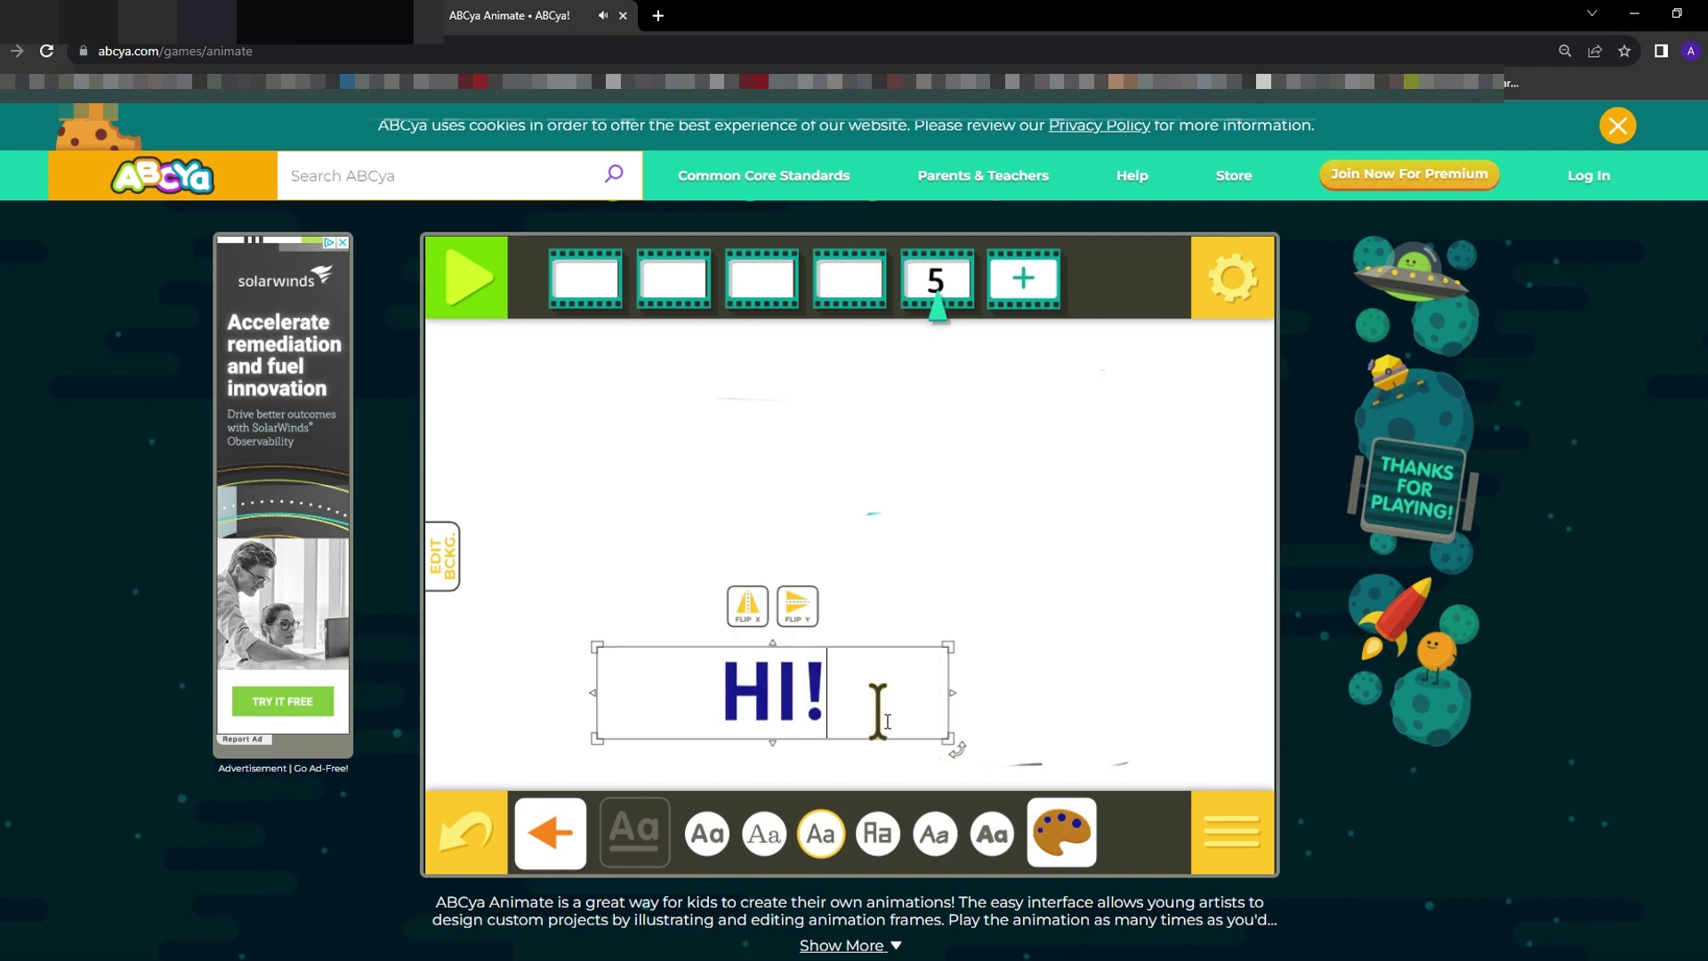
pyautogui.click(1009, 637)
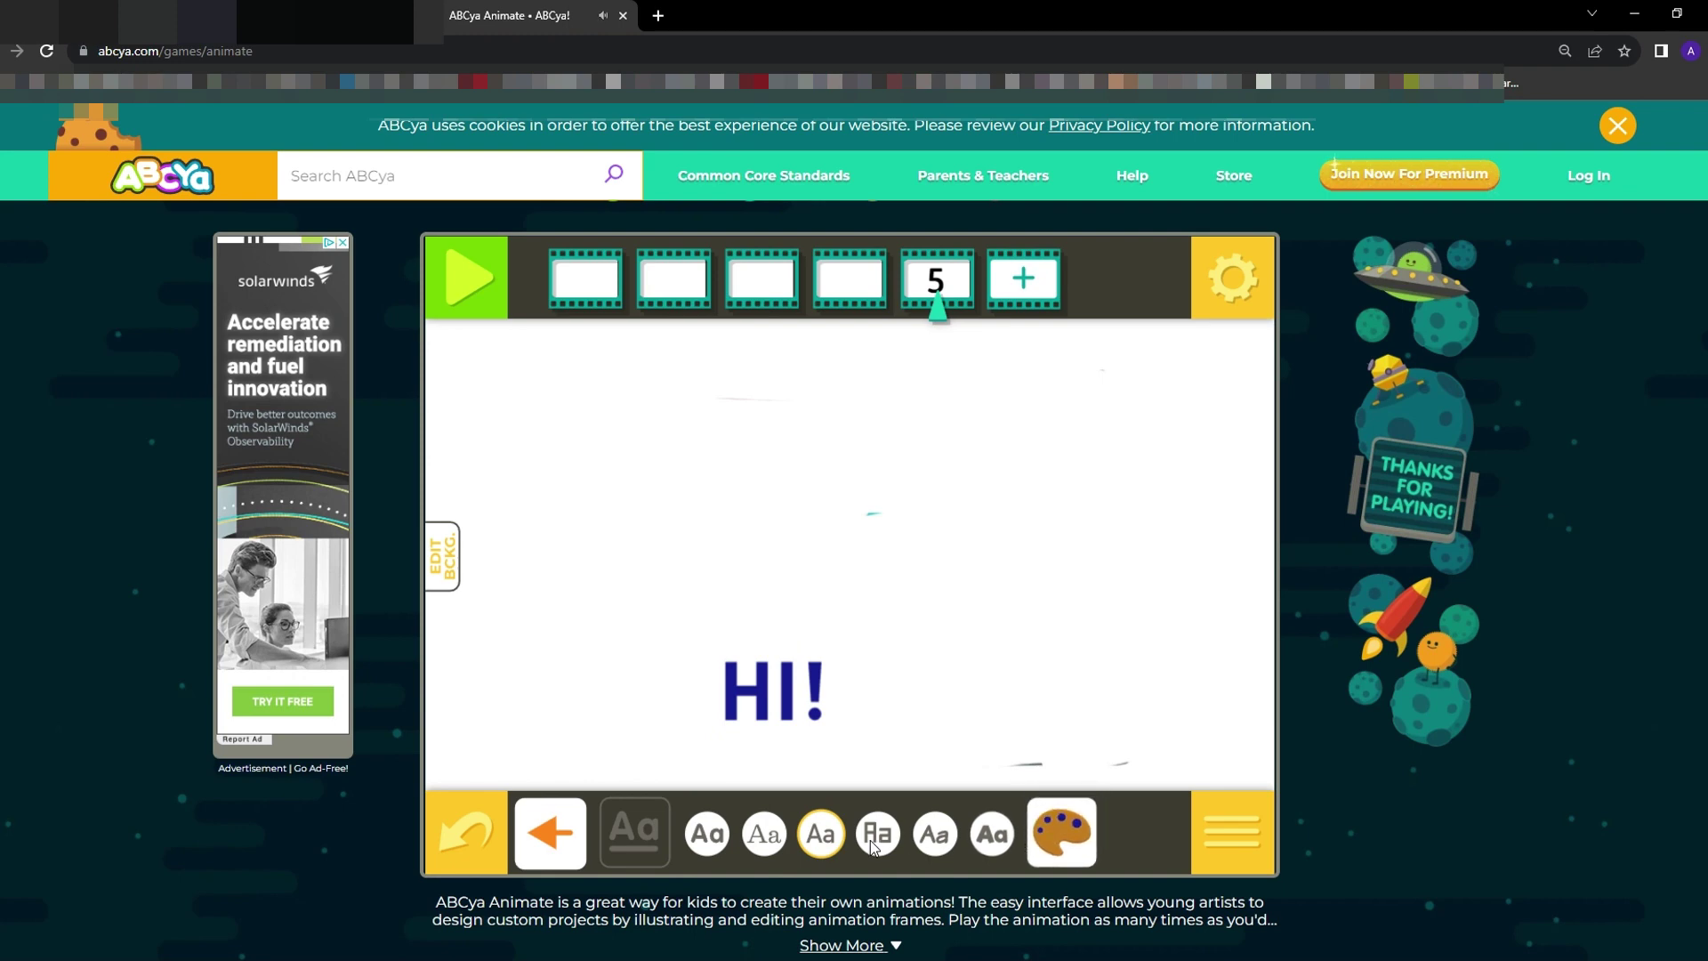
pyautogui.click(550, 835)
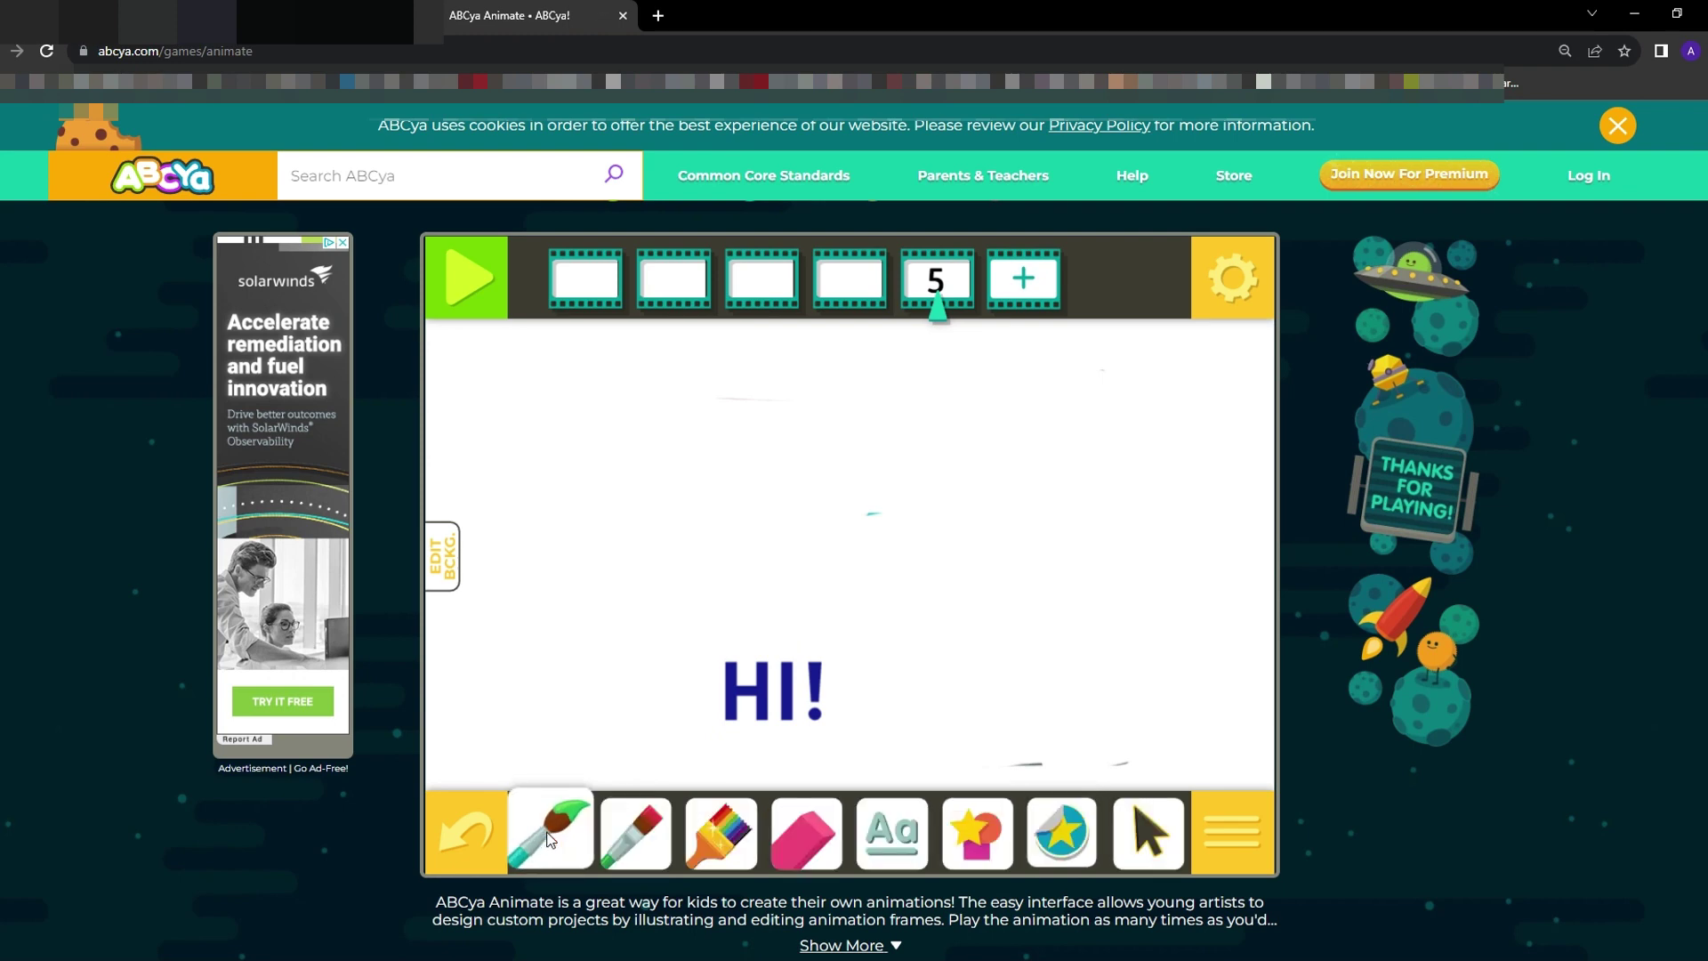
pyautogui.click(477, 837)
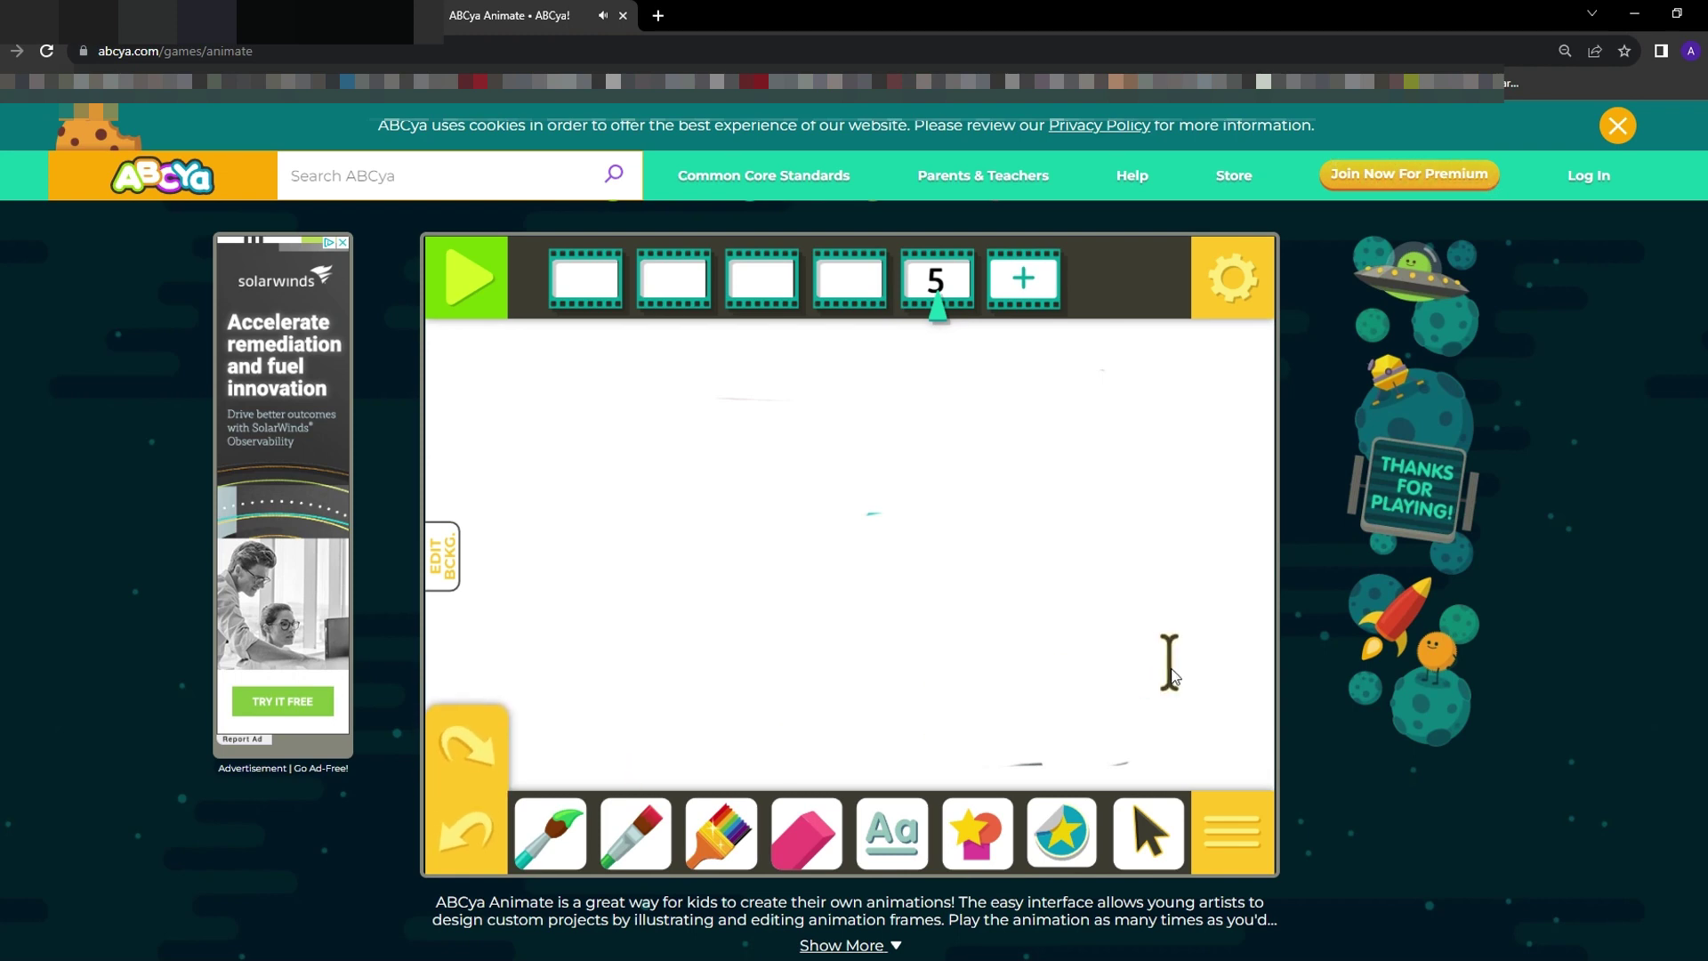
pyautogui.click(976, 840)
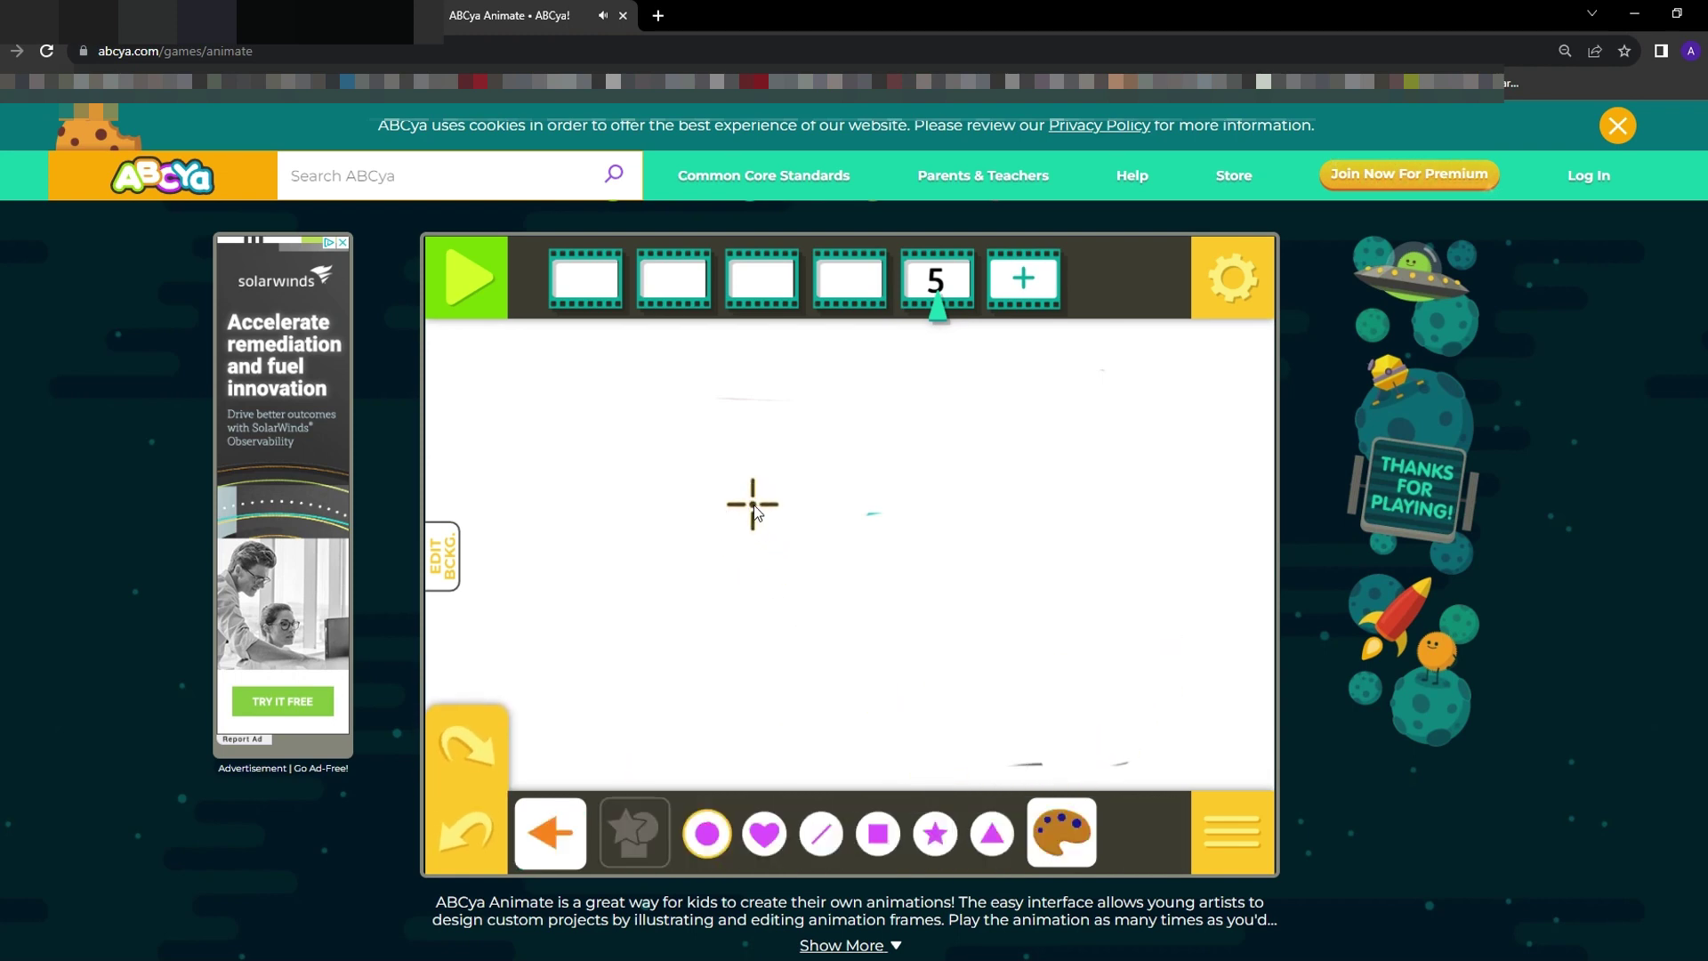
pyautogui.moveTo(754, 503); pyautogui.dragTo(629, 572)
pyautogui.click(764, 828)
pyautogui.moveTo(938, 465); pyautogui.dragTo(1081, 593)
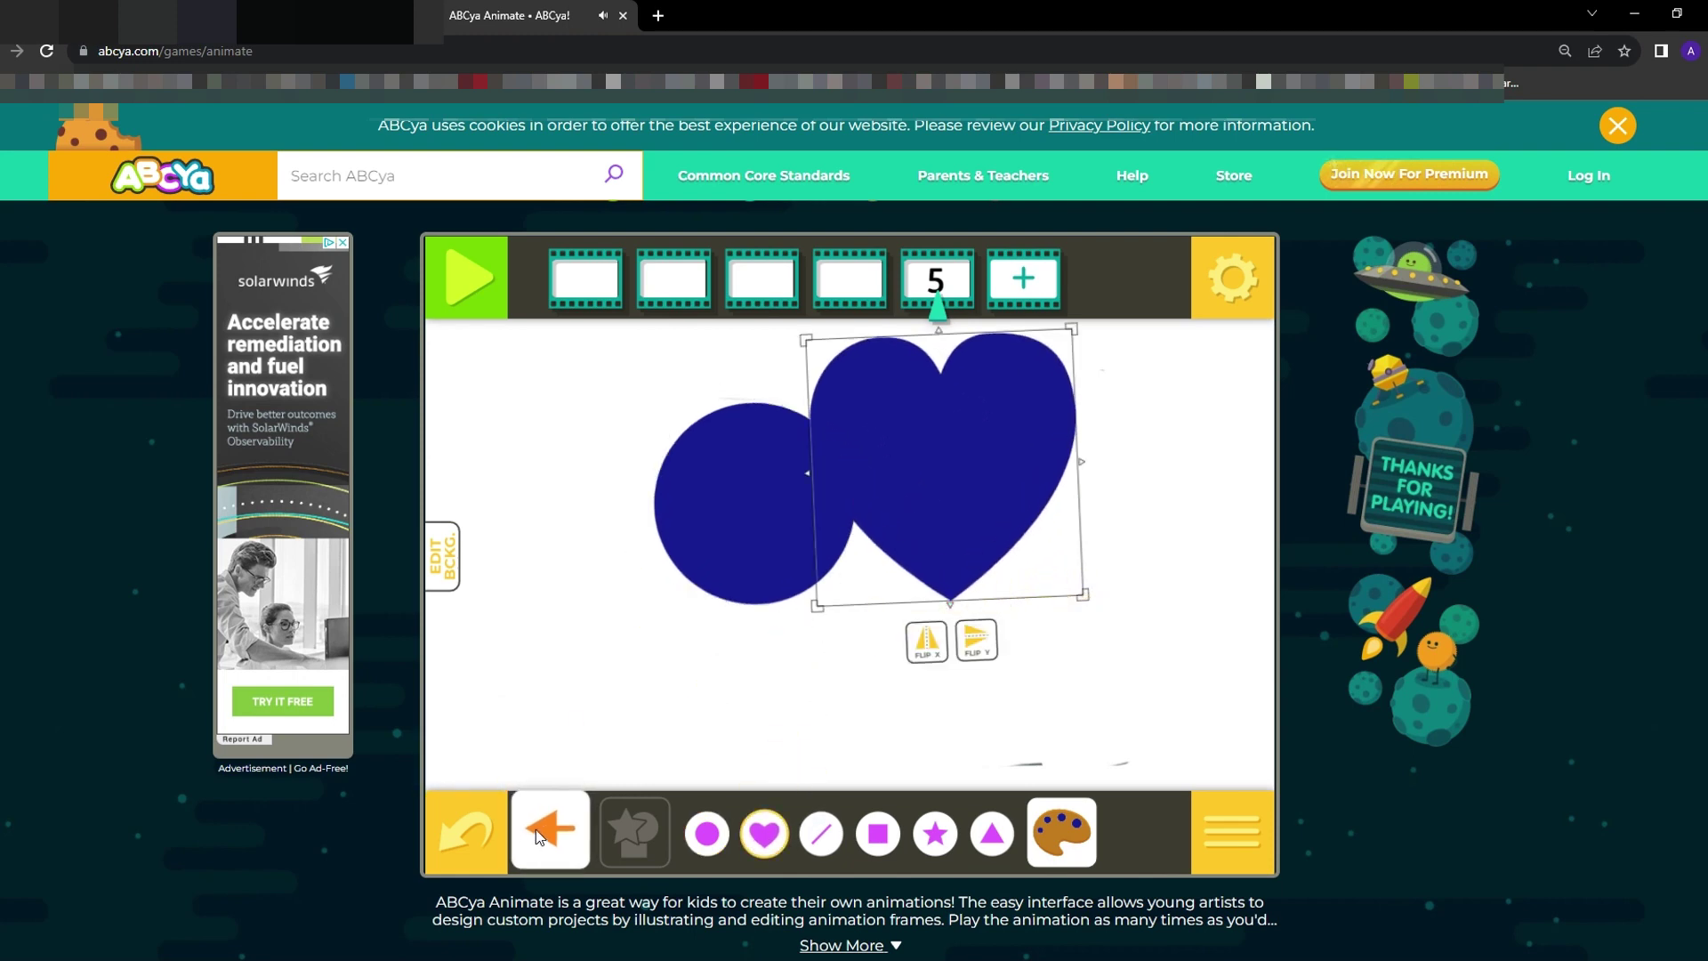
pyautogui.click(466, 849)
pyautogui.click(466, 847)
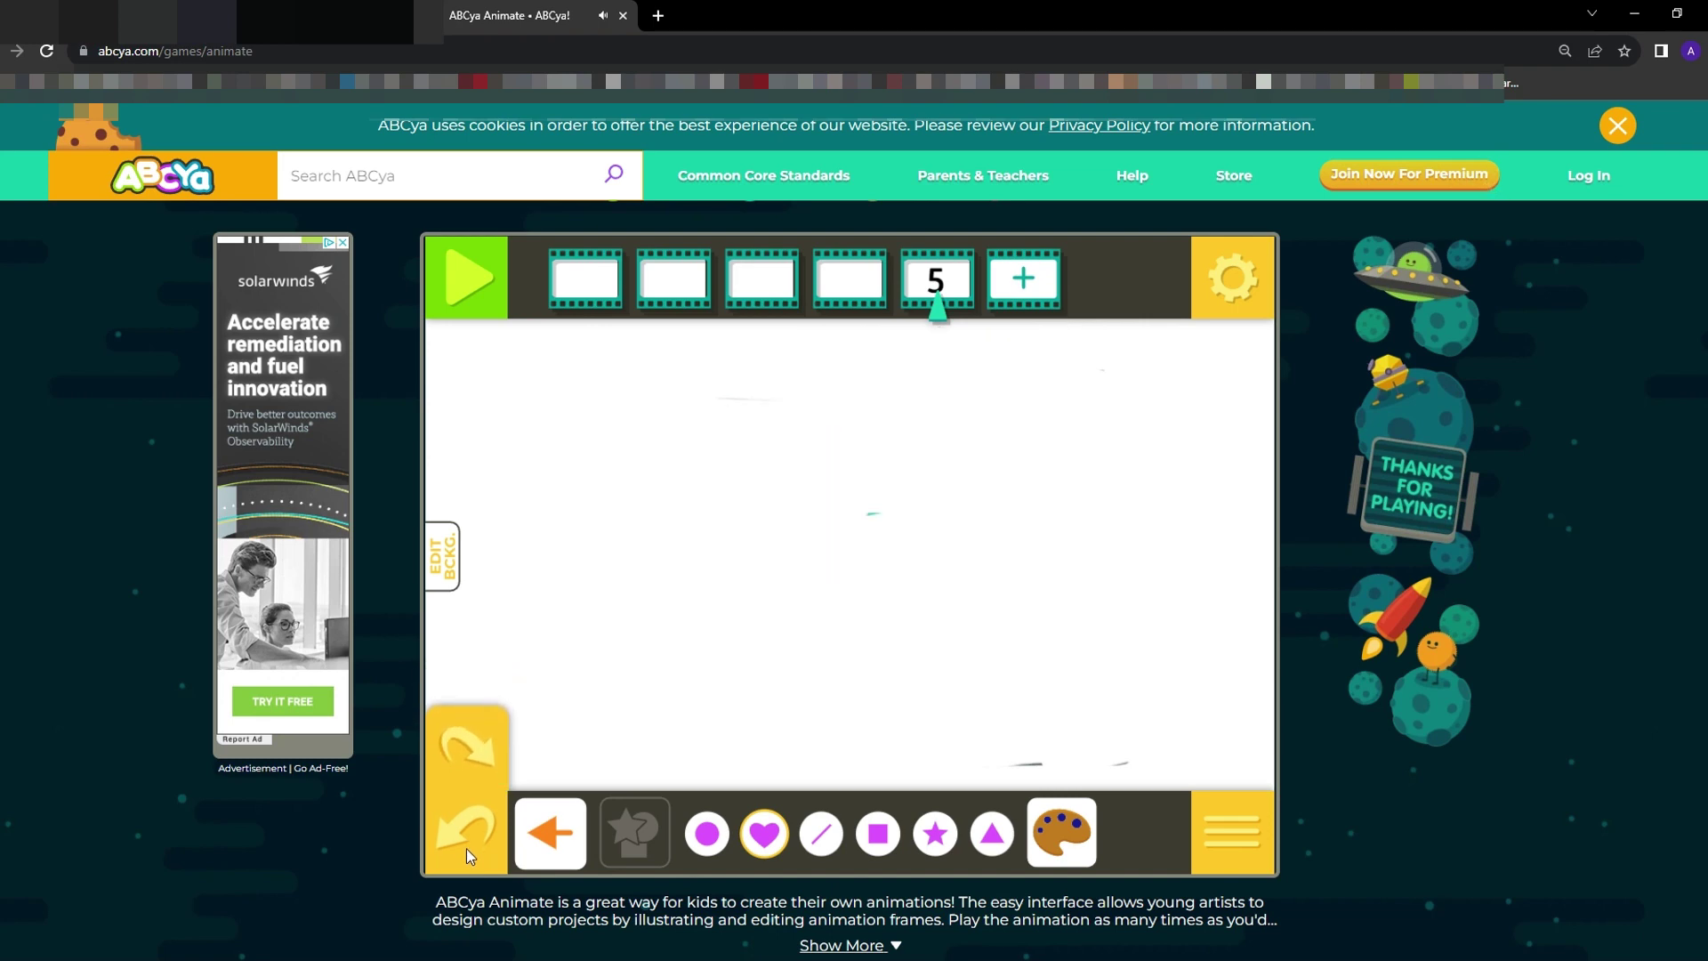
pyautogui.click(539, 832)
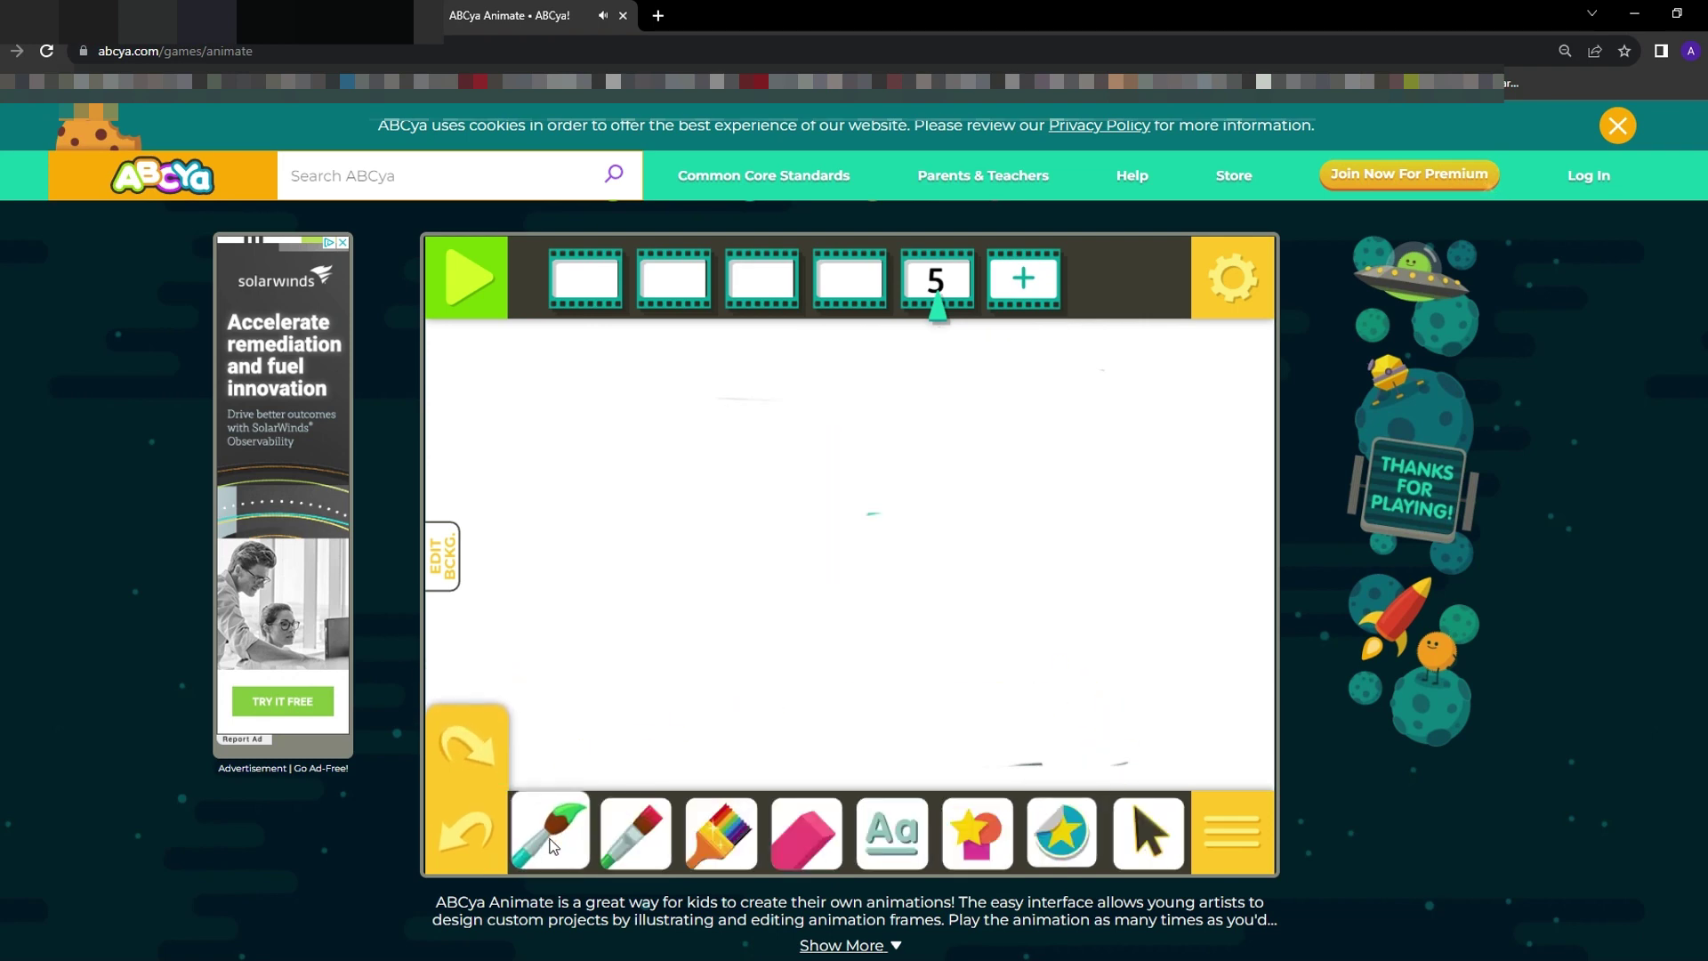
pyautogui.click(1059, 839)
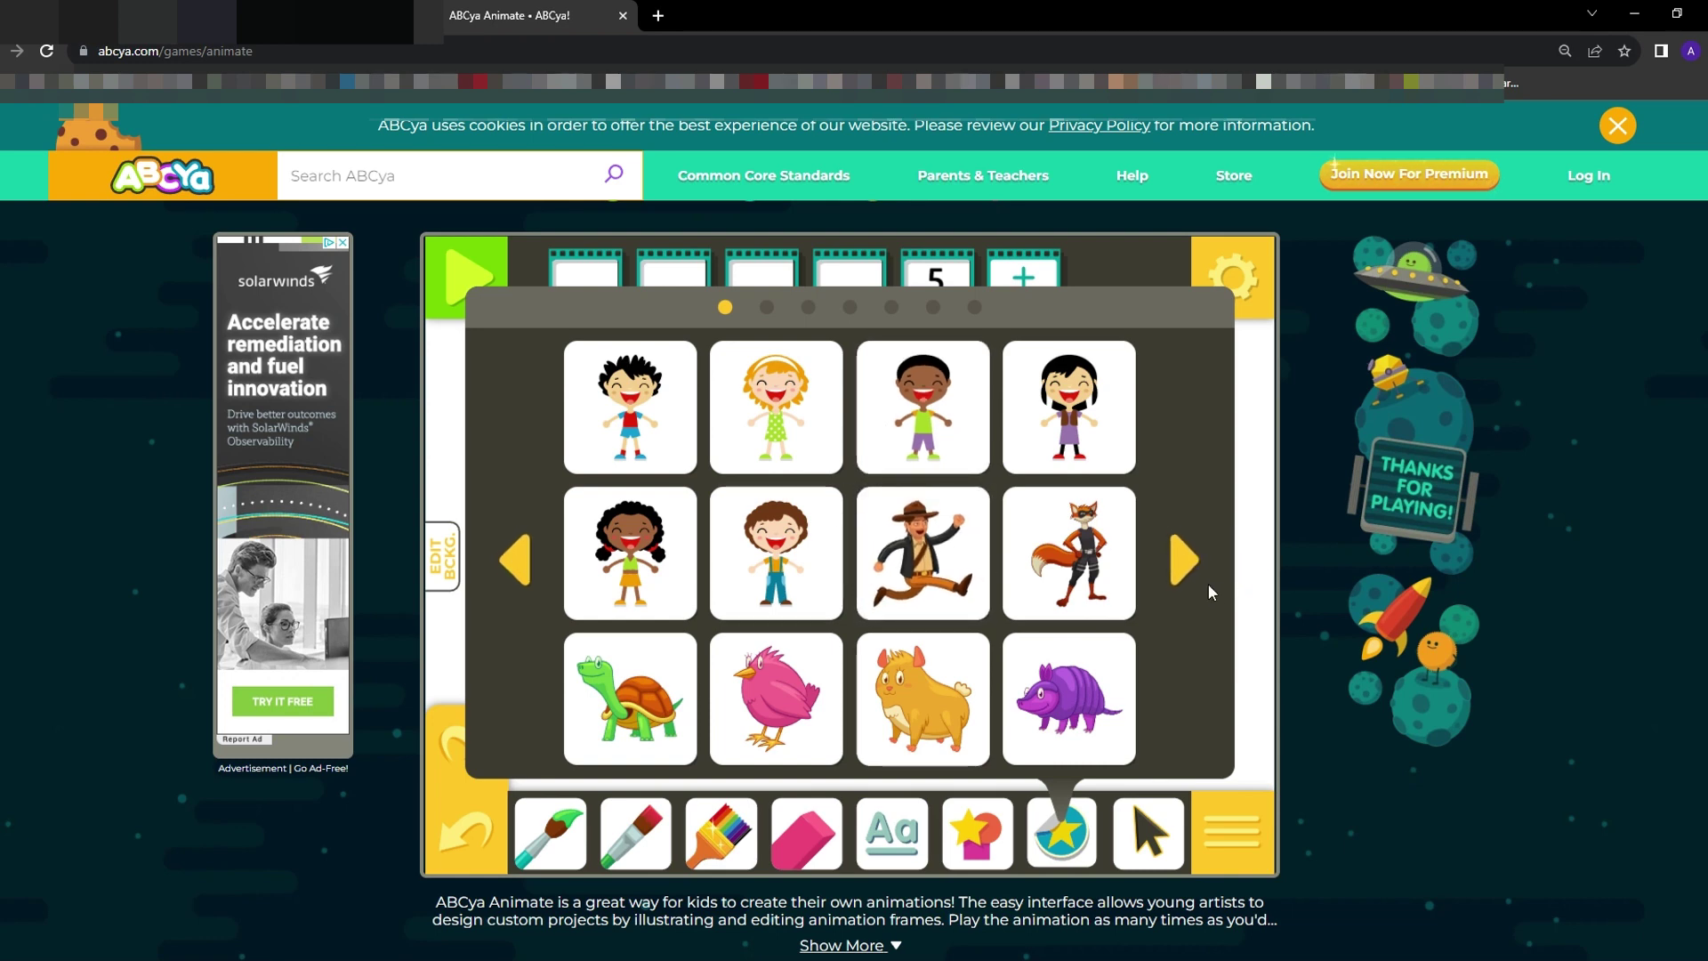
pyautogui.click(1177, 559)
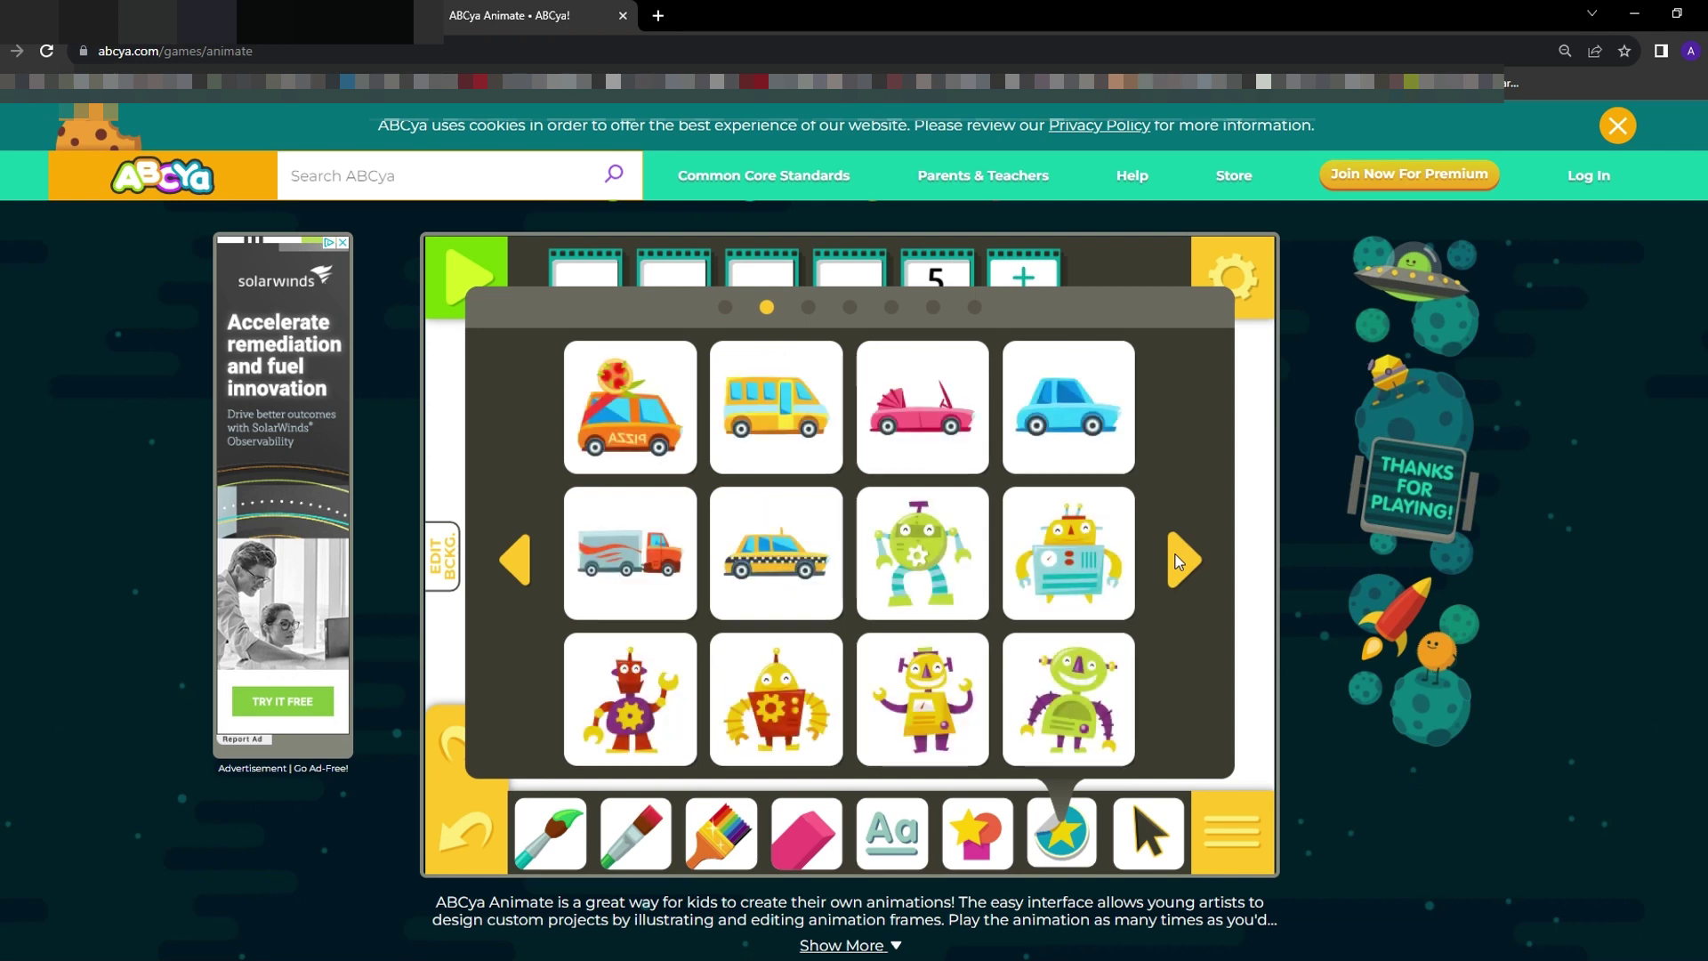
pyautogui.click(1179, 561)
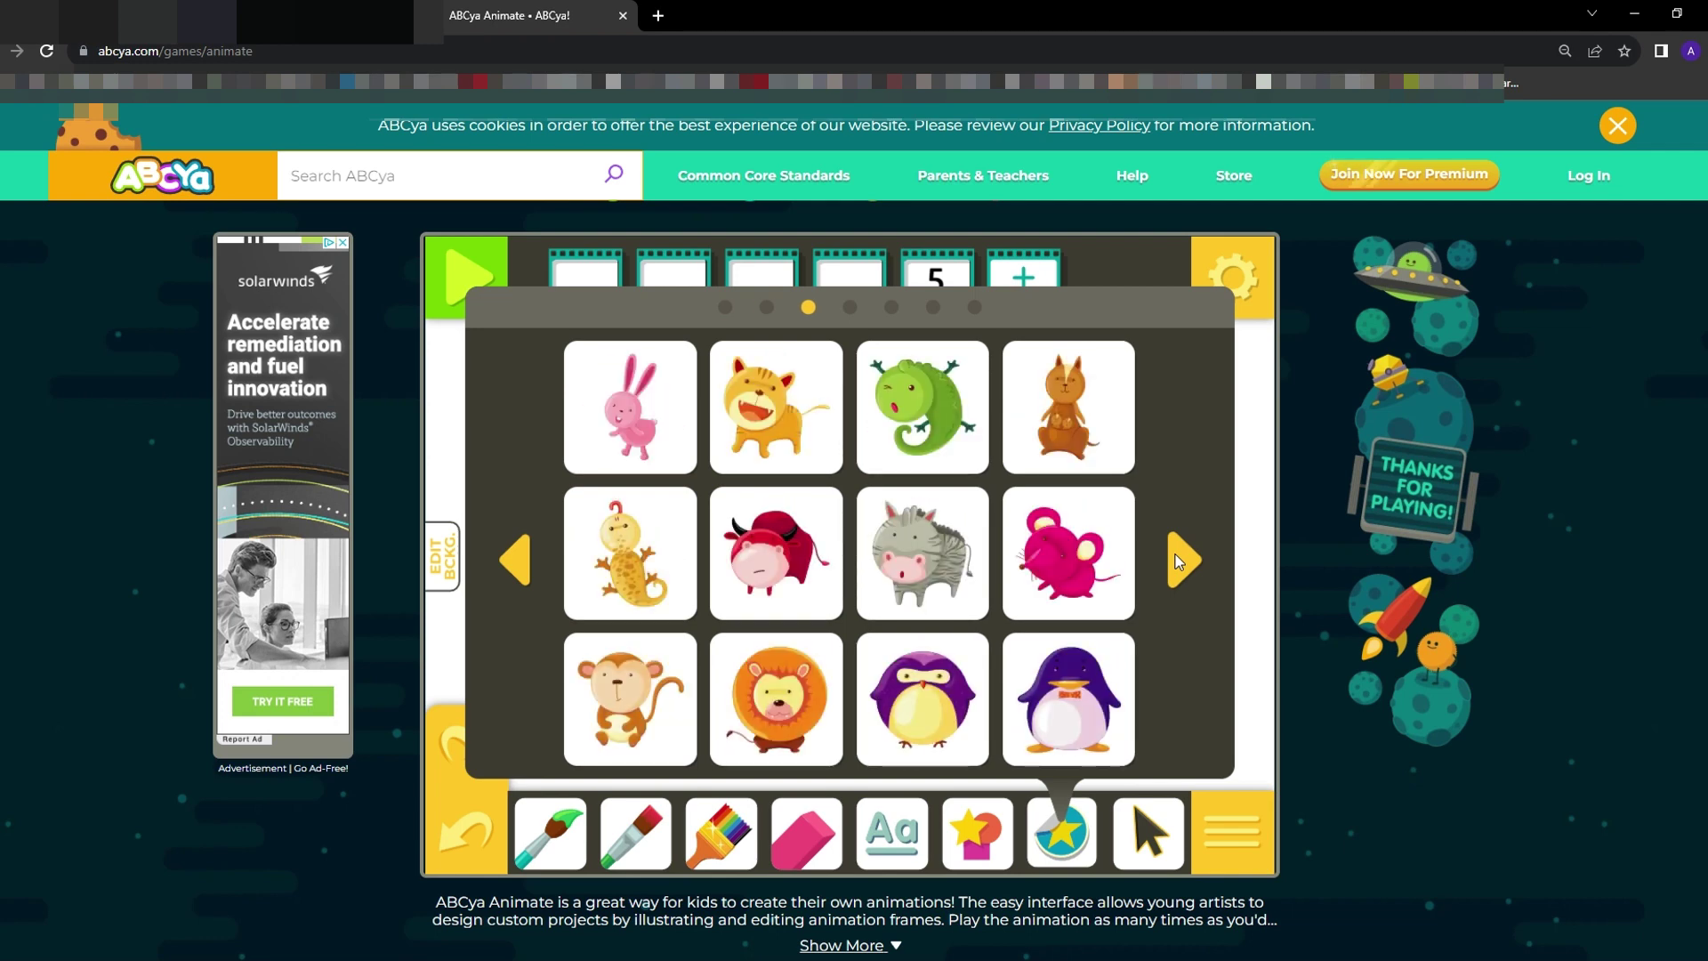
pyautogui.click(1178, 560)
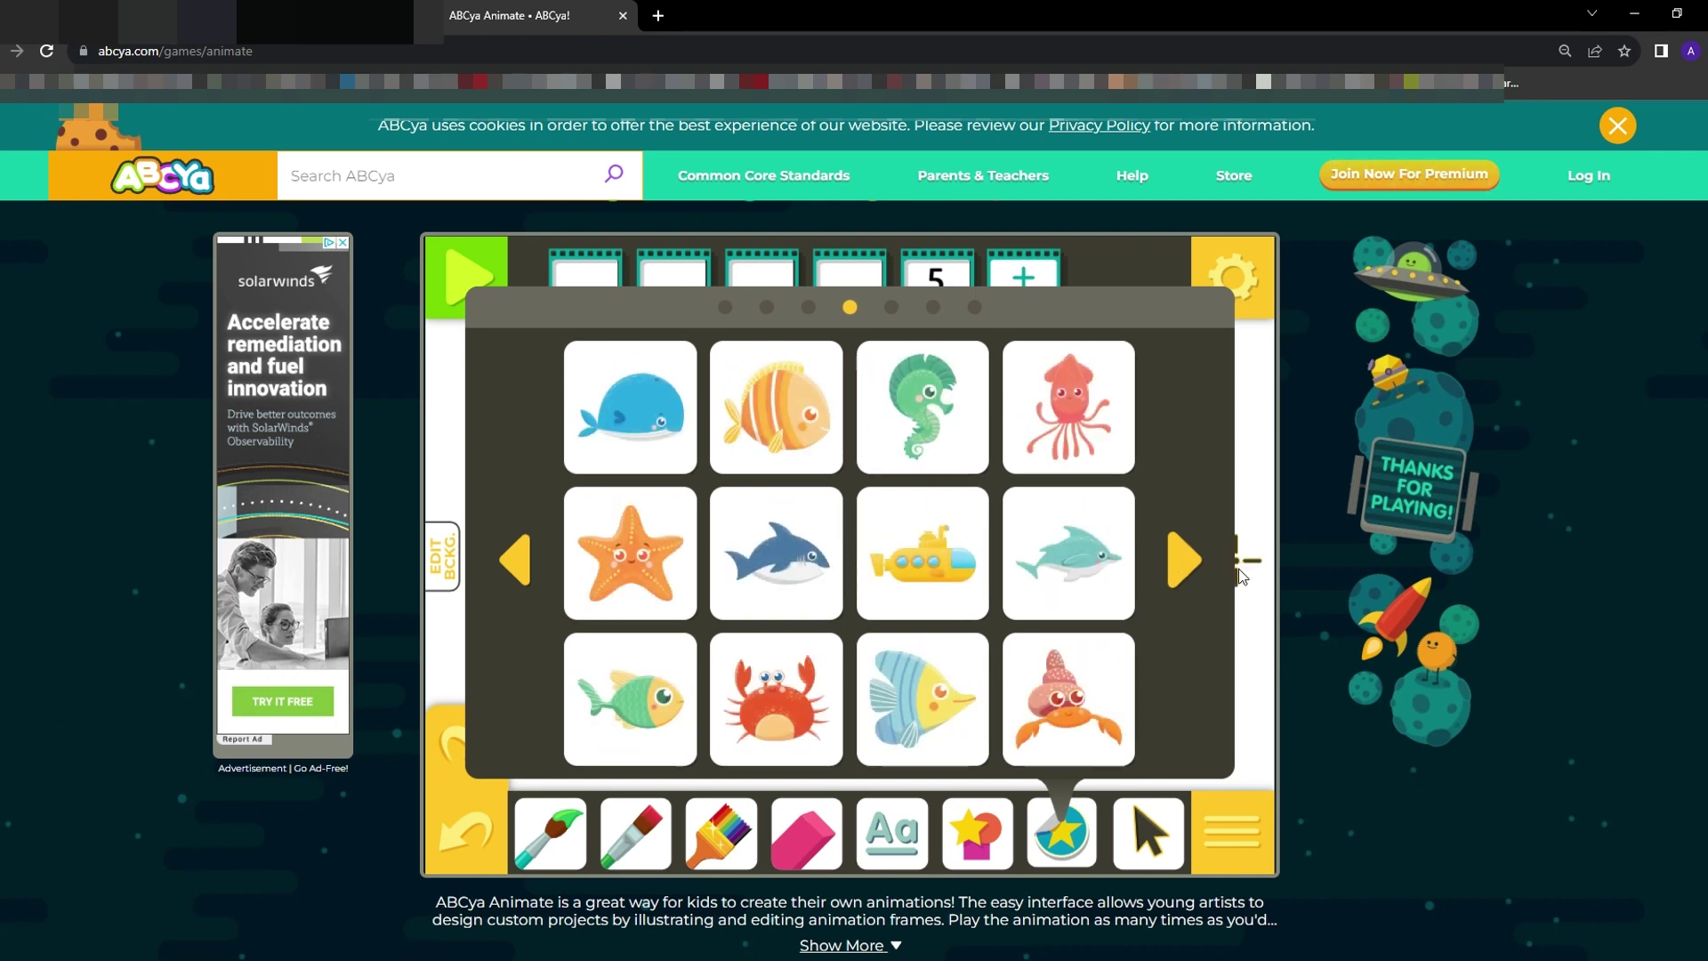
pyautogui.click(1250, 625)
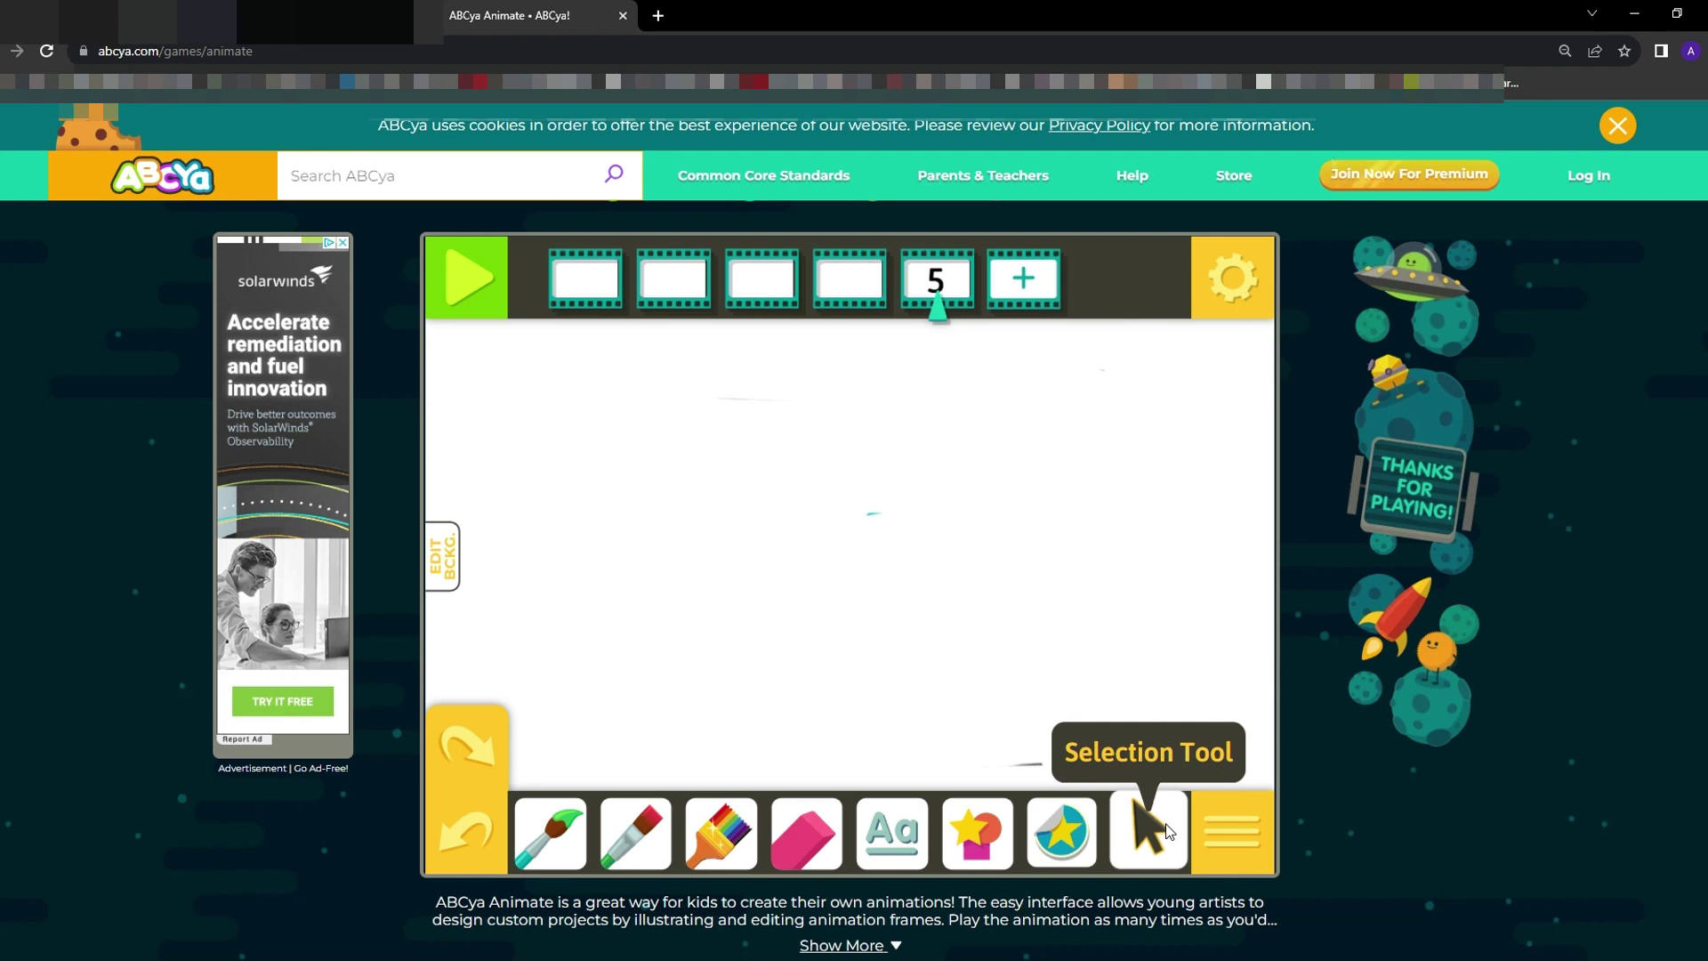
# Set the western town scene from page 2 of Edit Background as the backdrop
pyautogui.click(1237, 830)
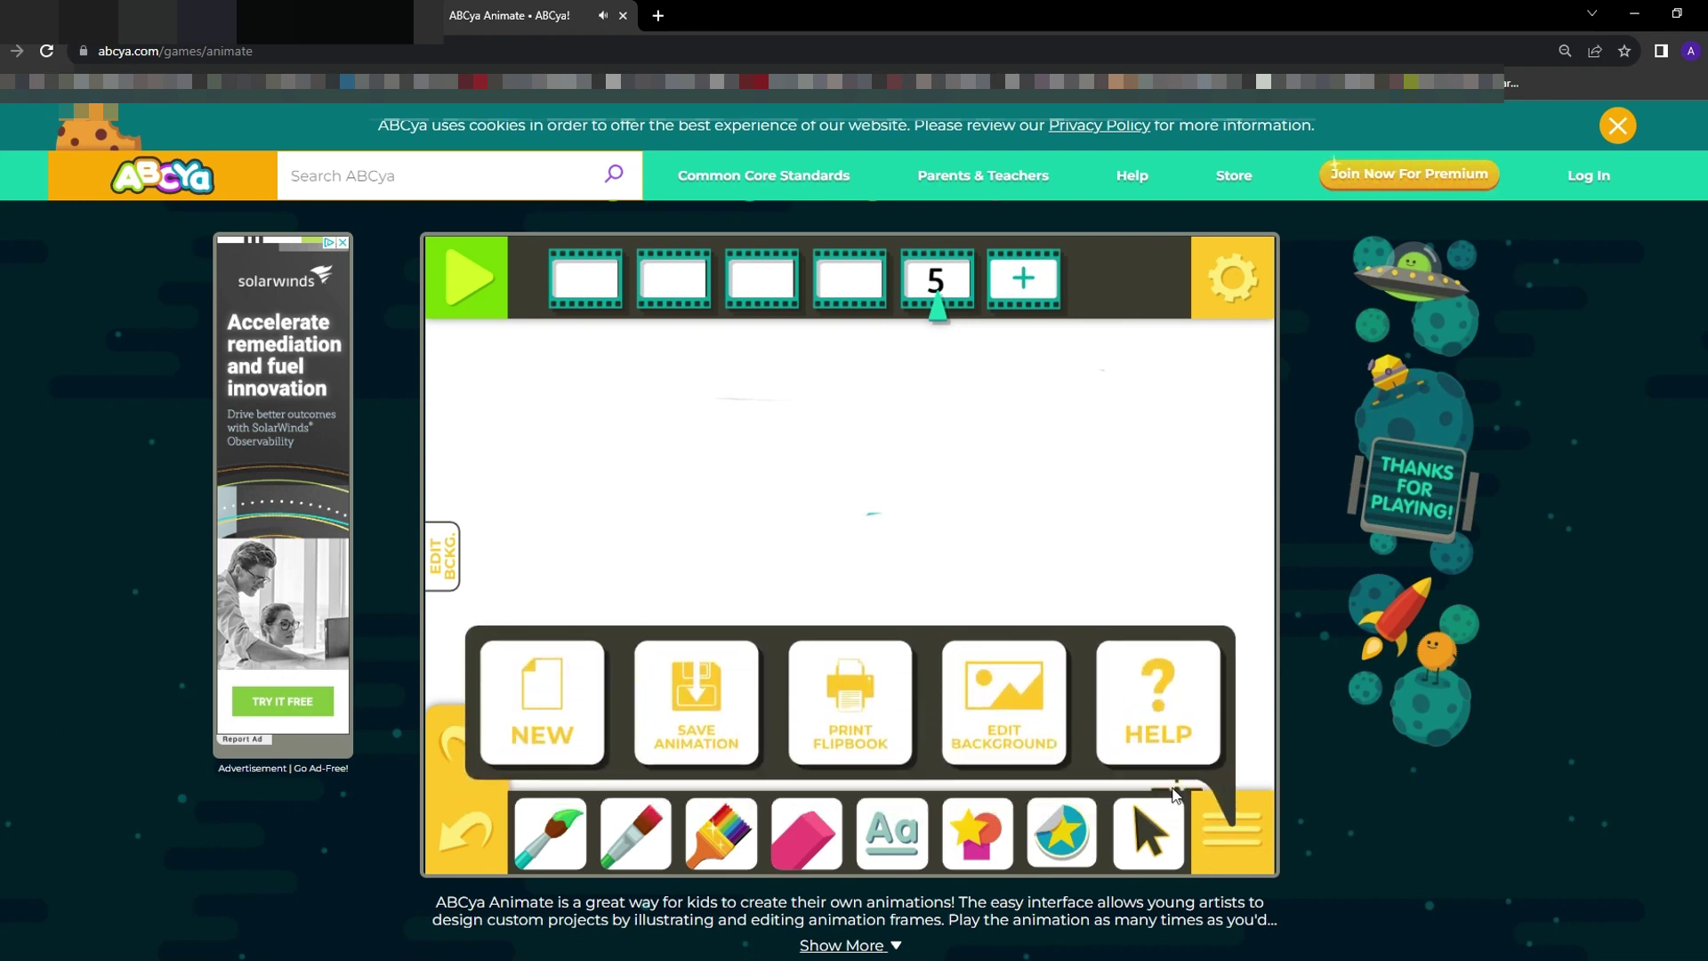
pyautogui.click(1020, 681)
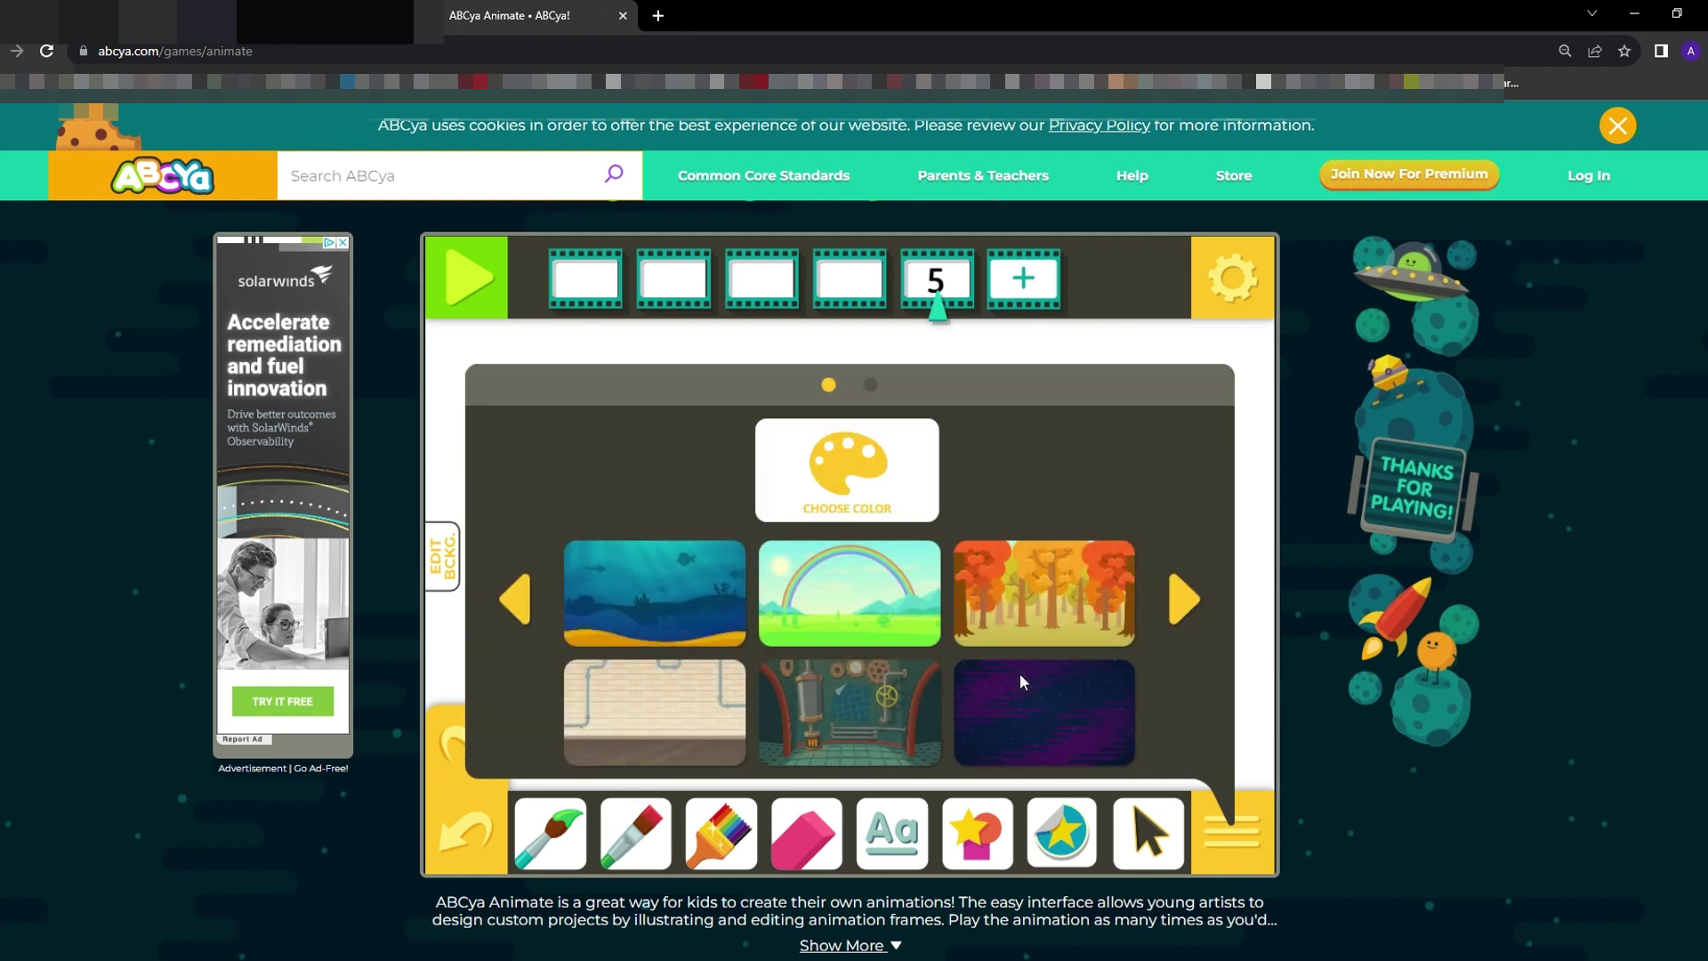
pyautogui.click(1181, 601)
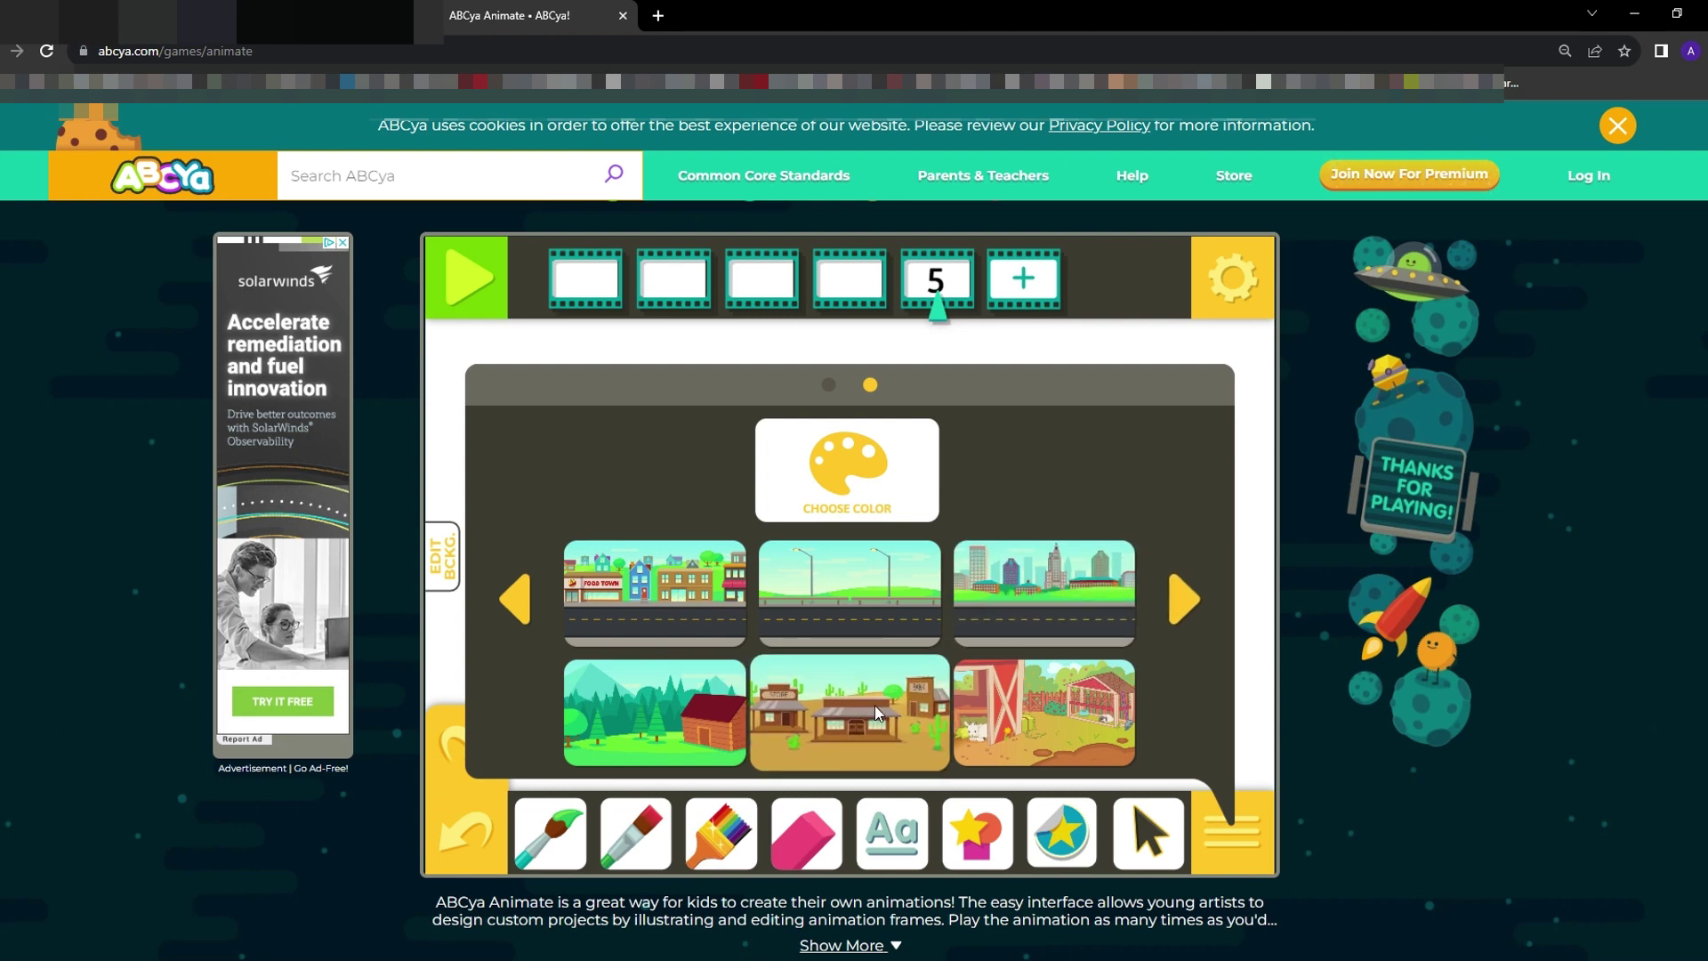
pyautogui.click(845, 716)
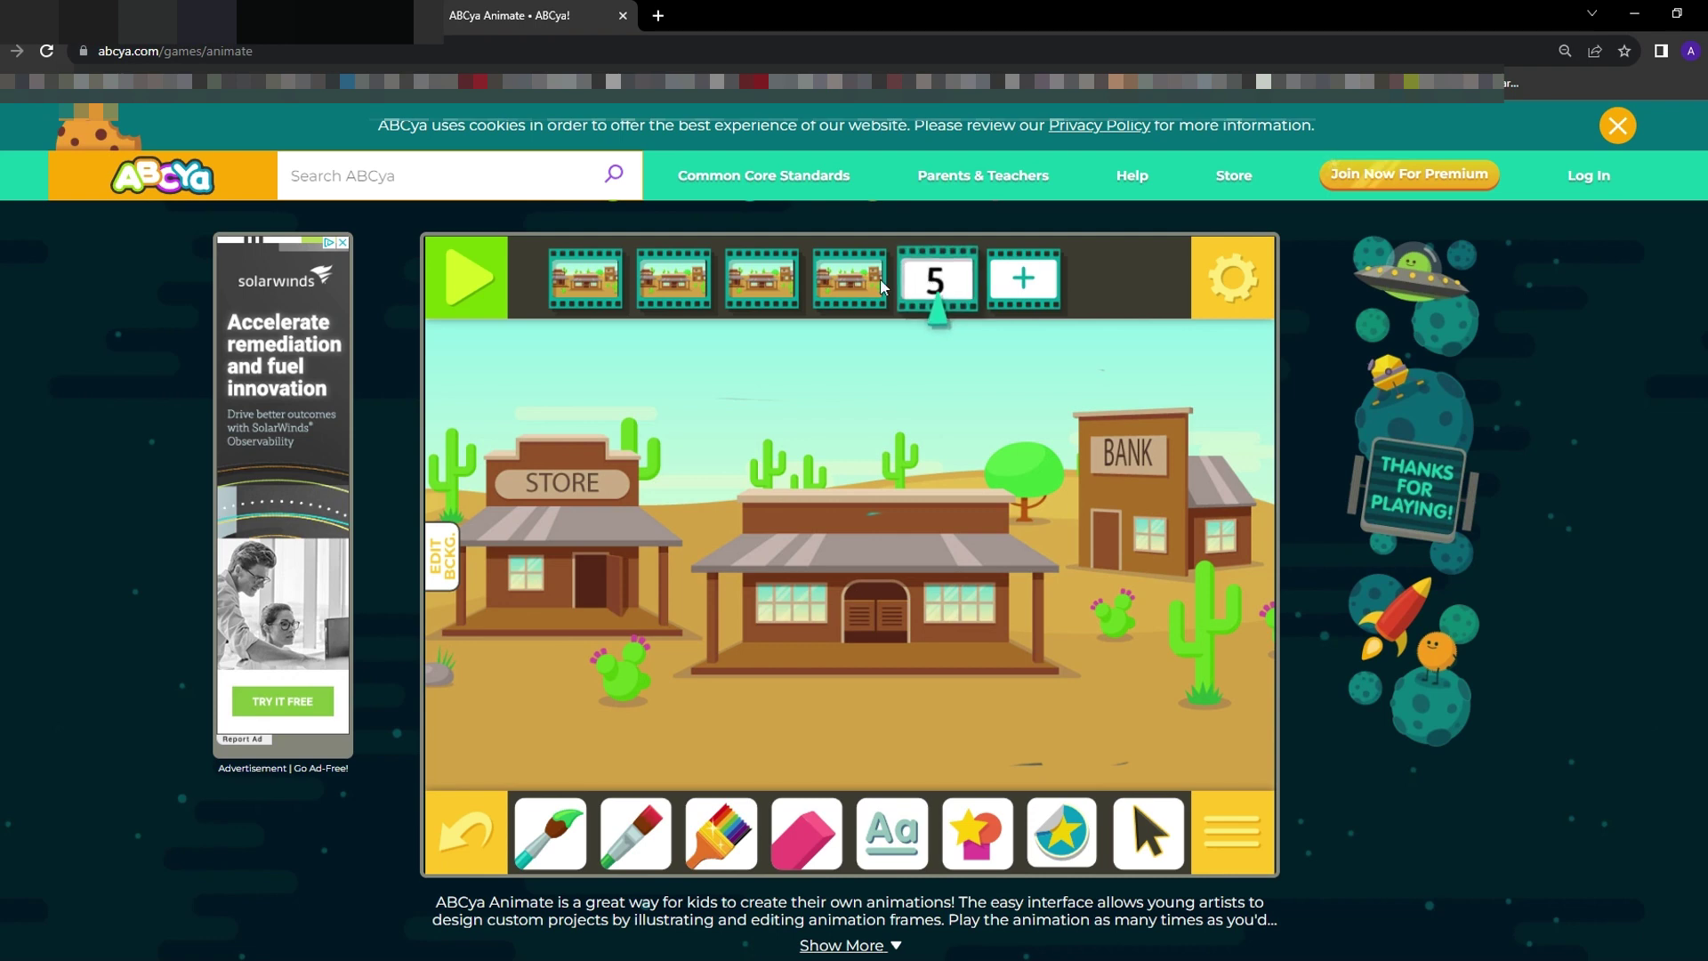
pyautogui.click(562, 287)
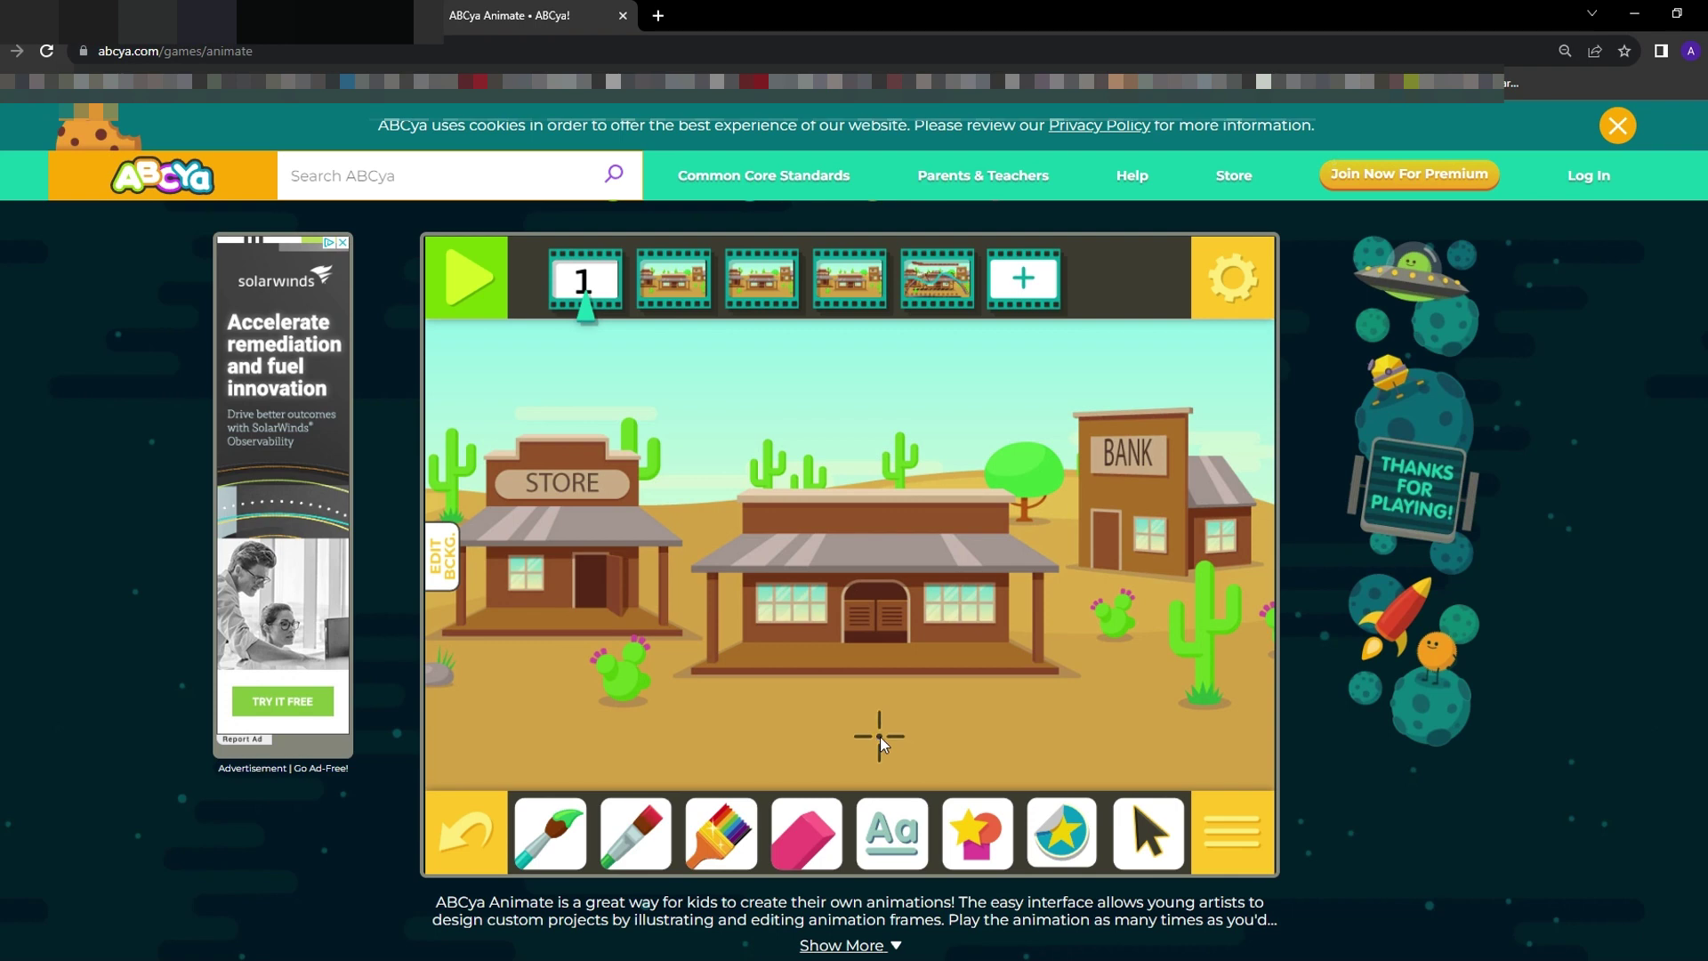
# Place the running cowboy sticker on the ground at frame 1's far left edge
pyautogui.click(1054, 839)
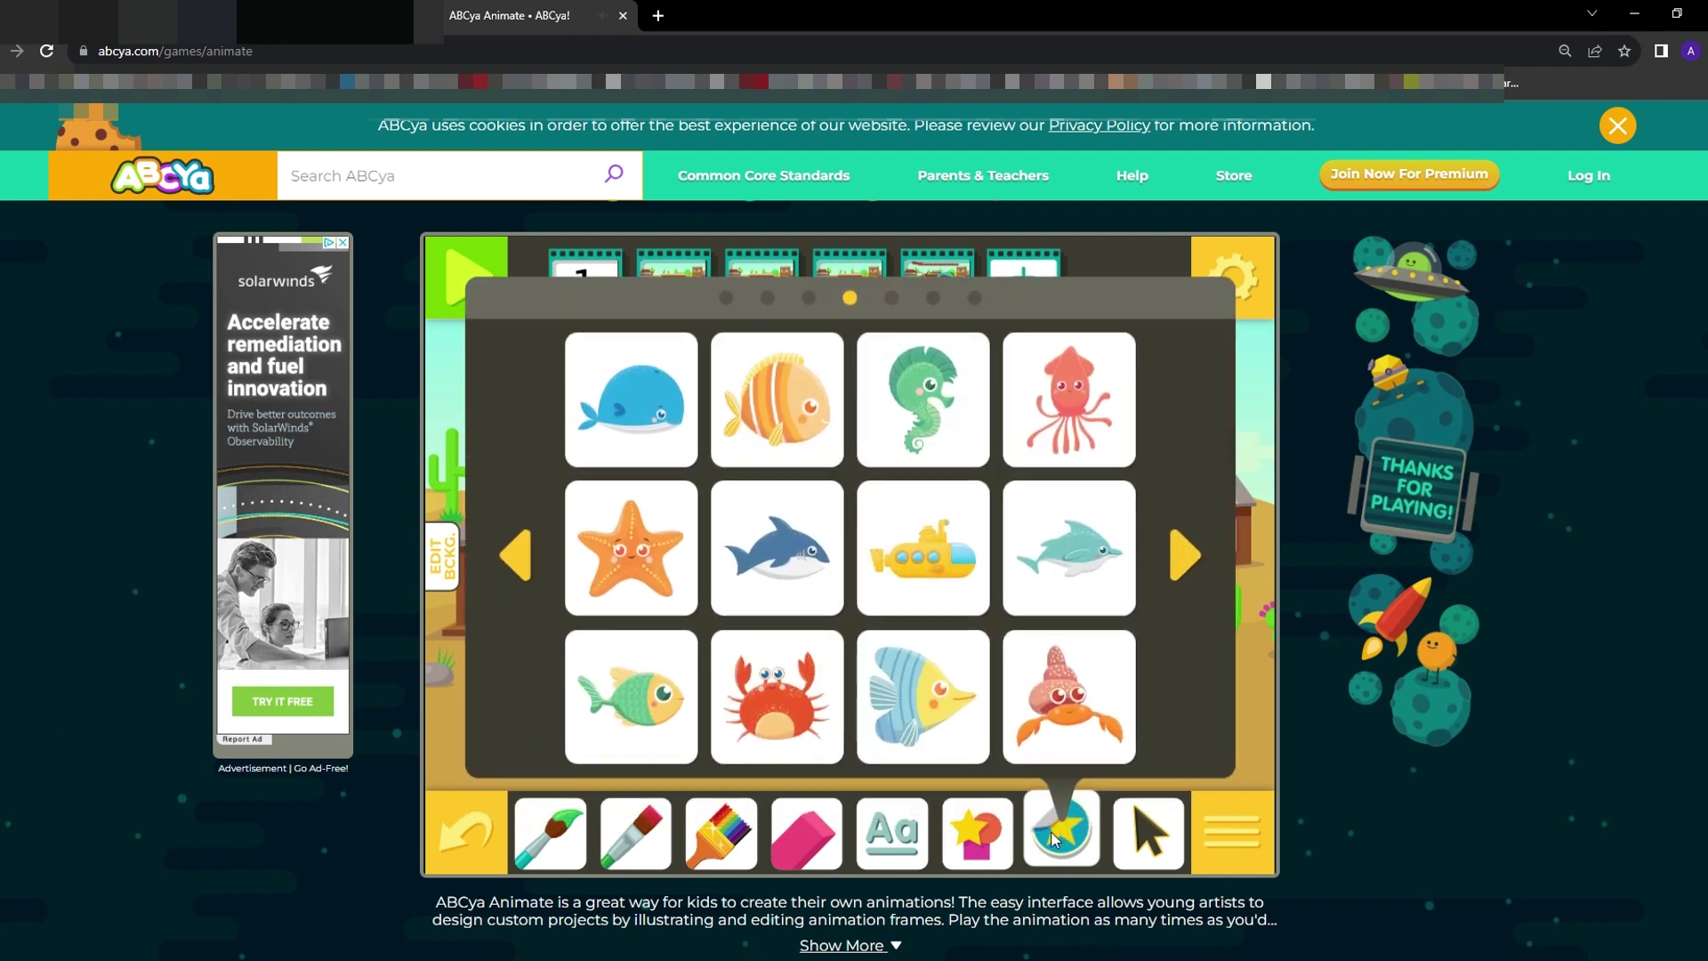
pyautogui.click(1177, 567)
pyautogui.click(1176, 567)
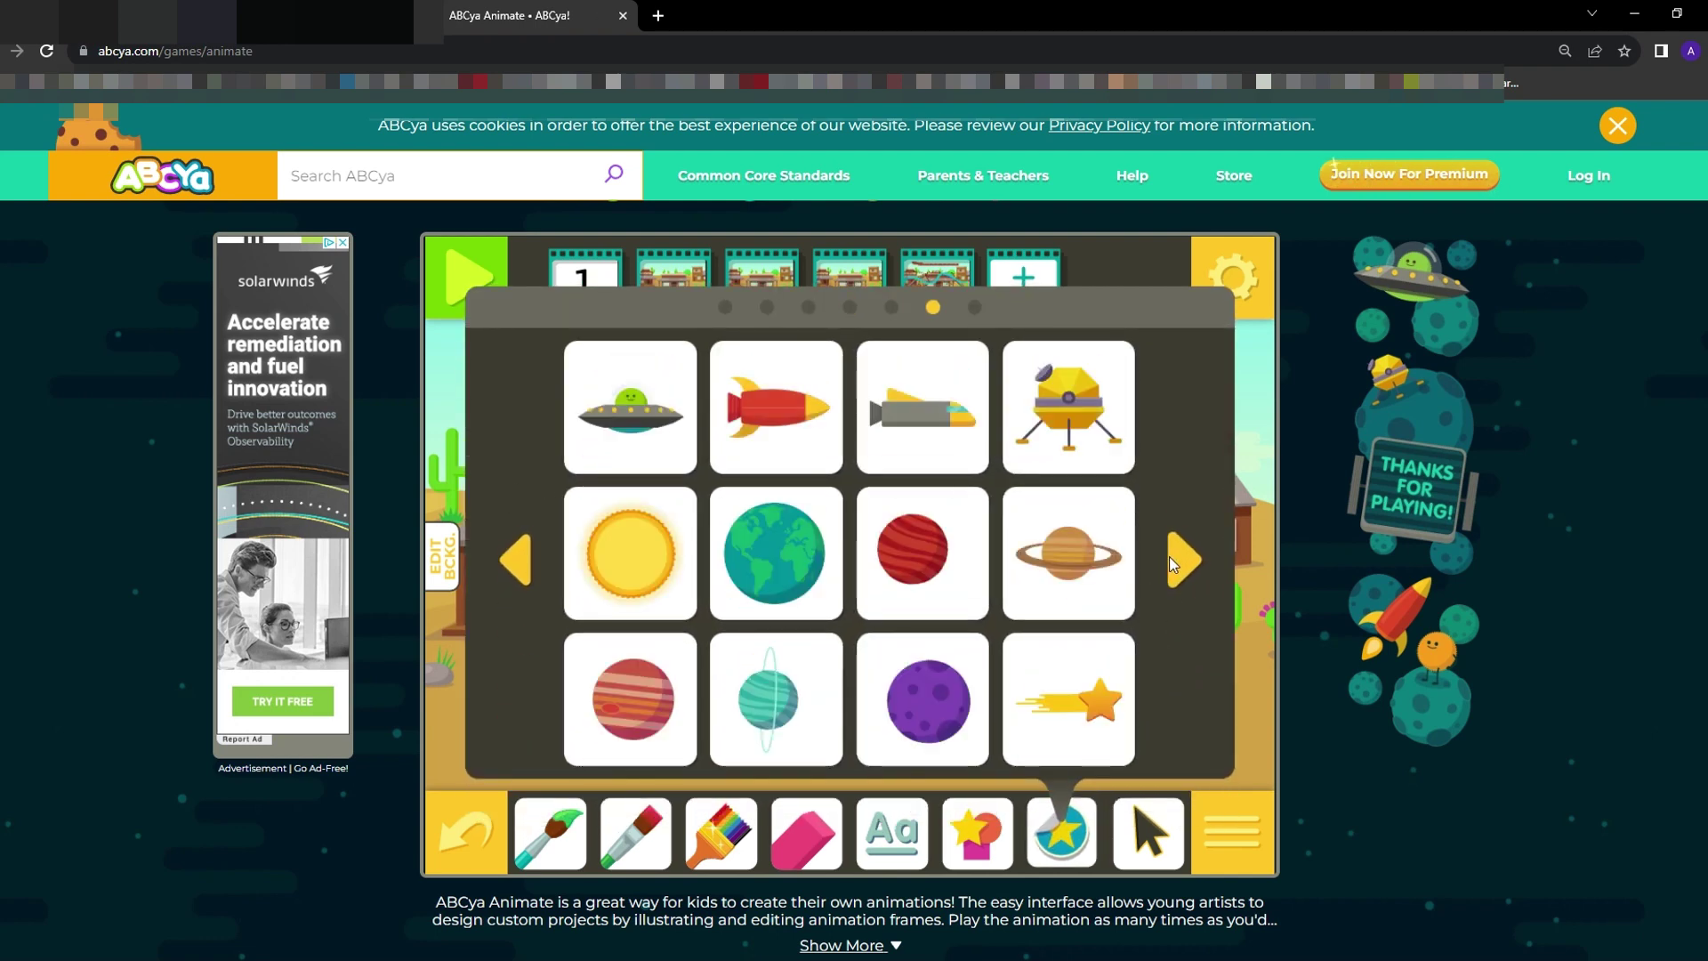
pyautogui.click(1173, 564)
pyautogui.click(1169, 557)
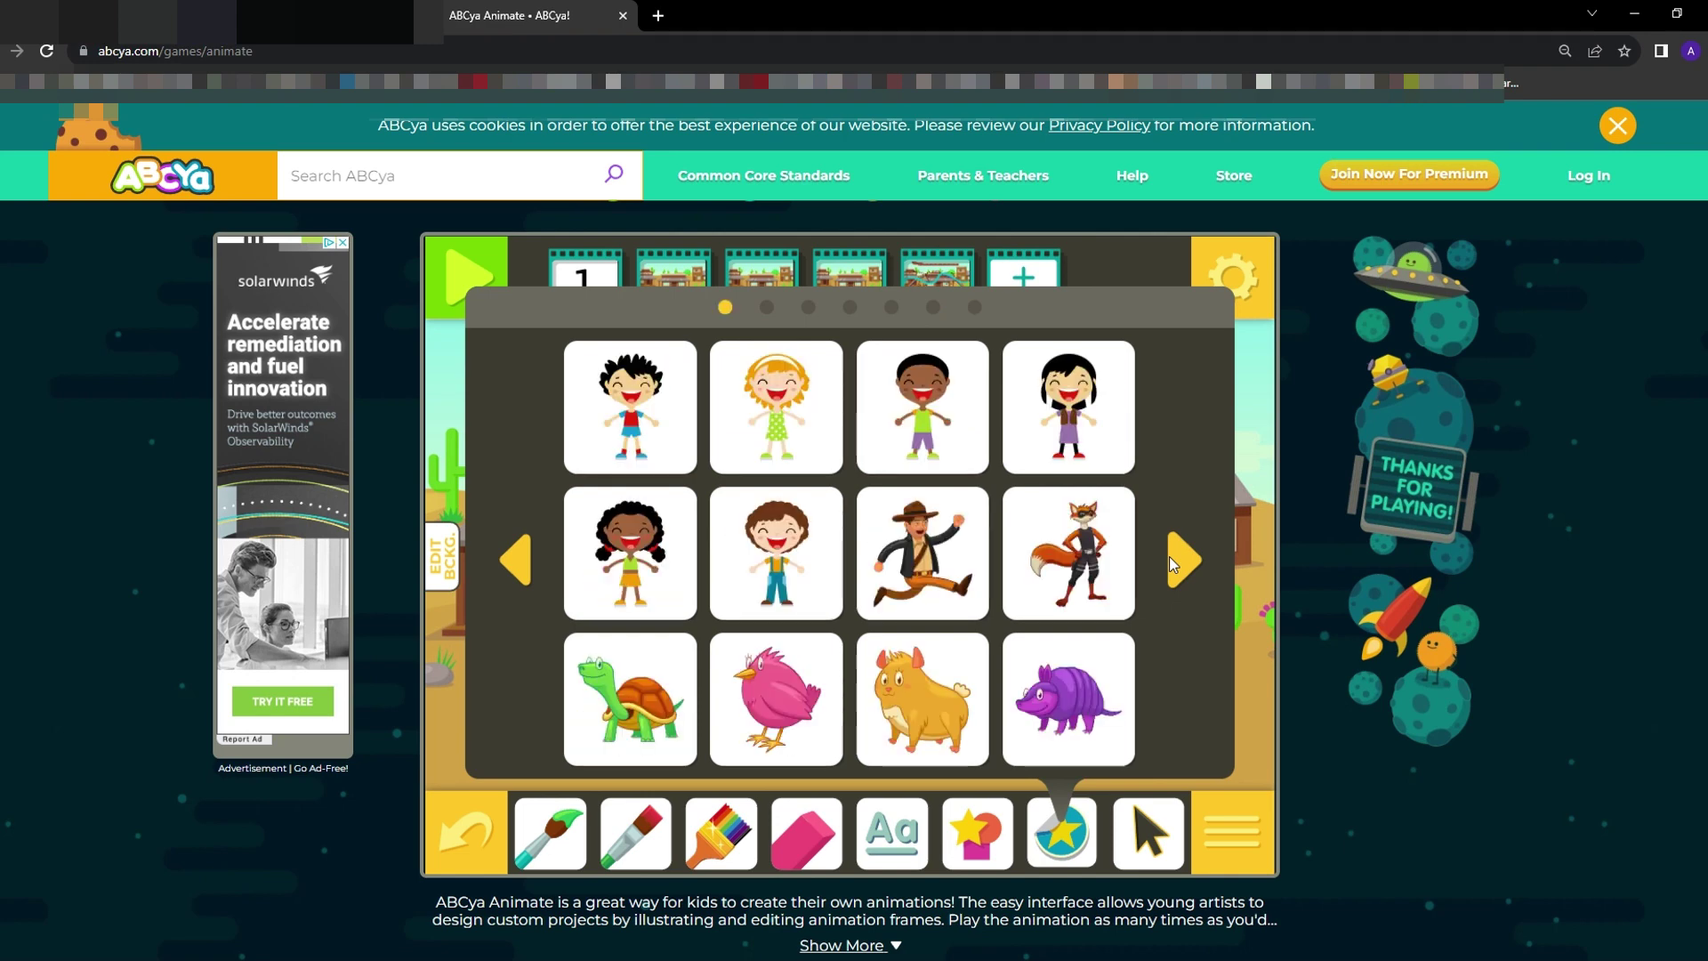
pyautogui.click(918, 569)
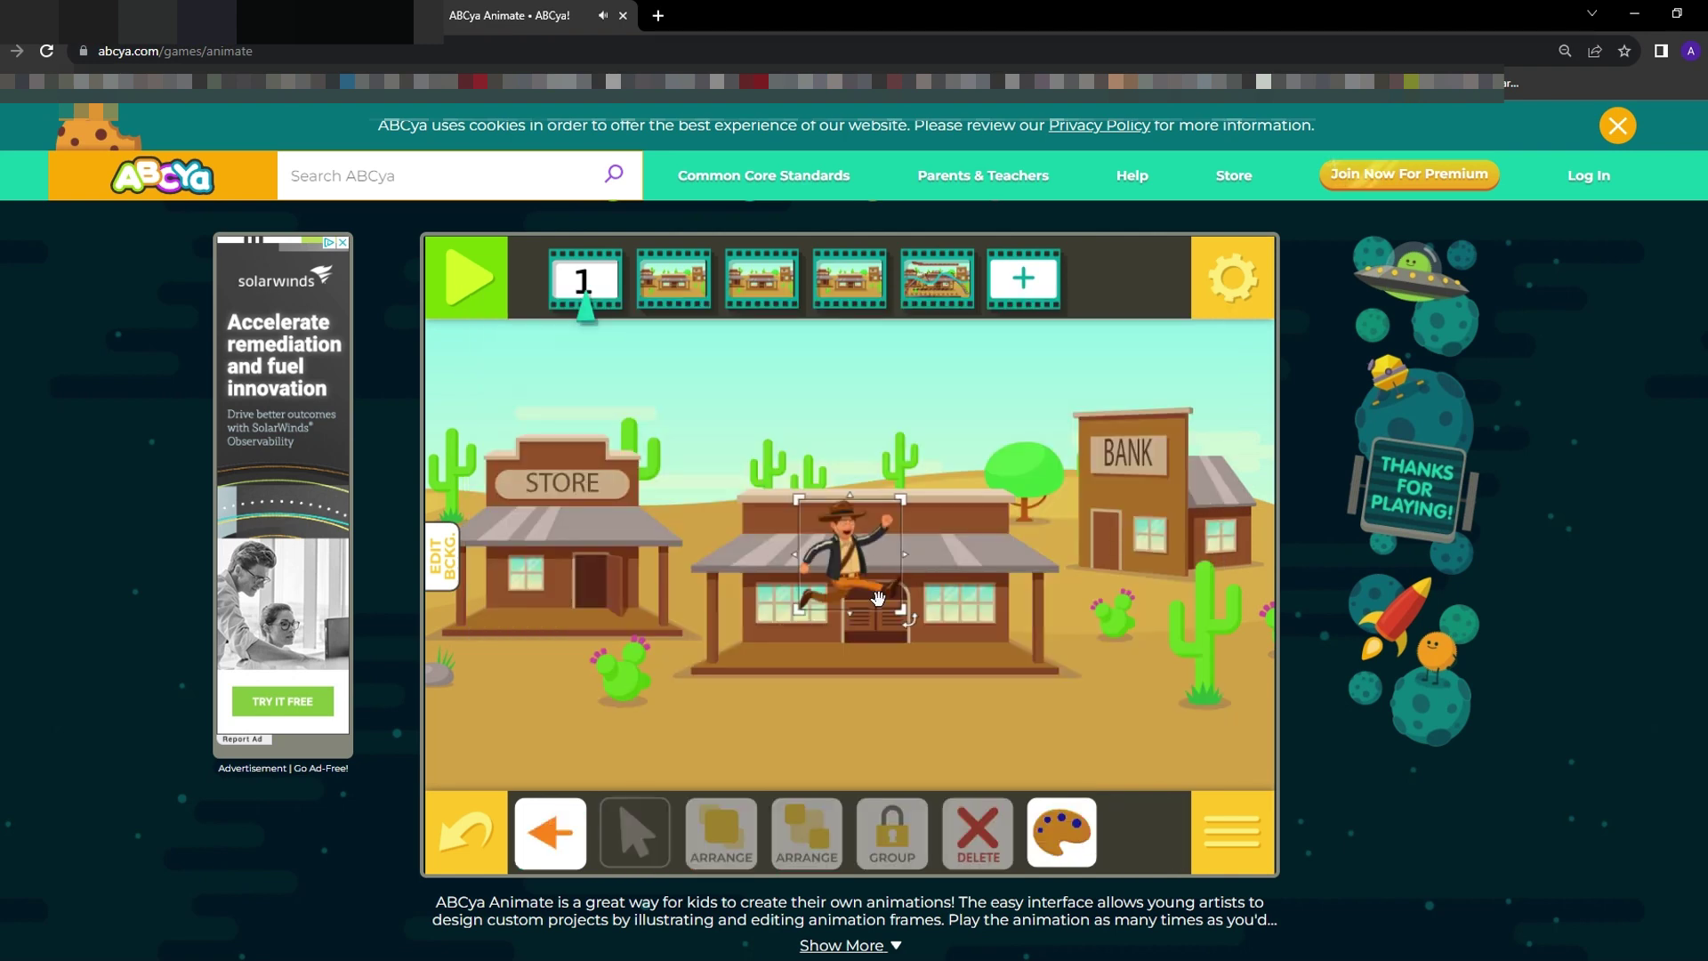
pyautogui.moveTo(863, 565); pyautogui.dragTo(456, 709)
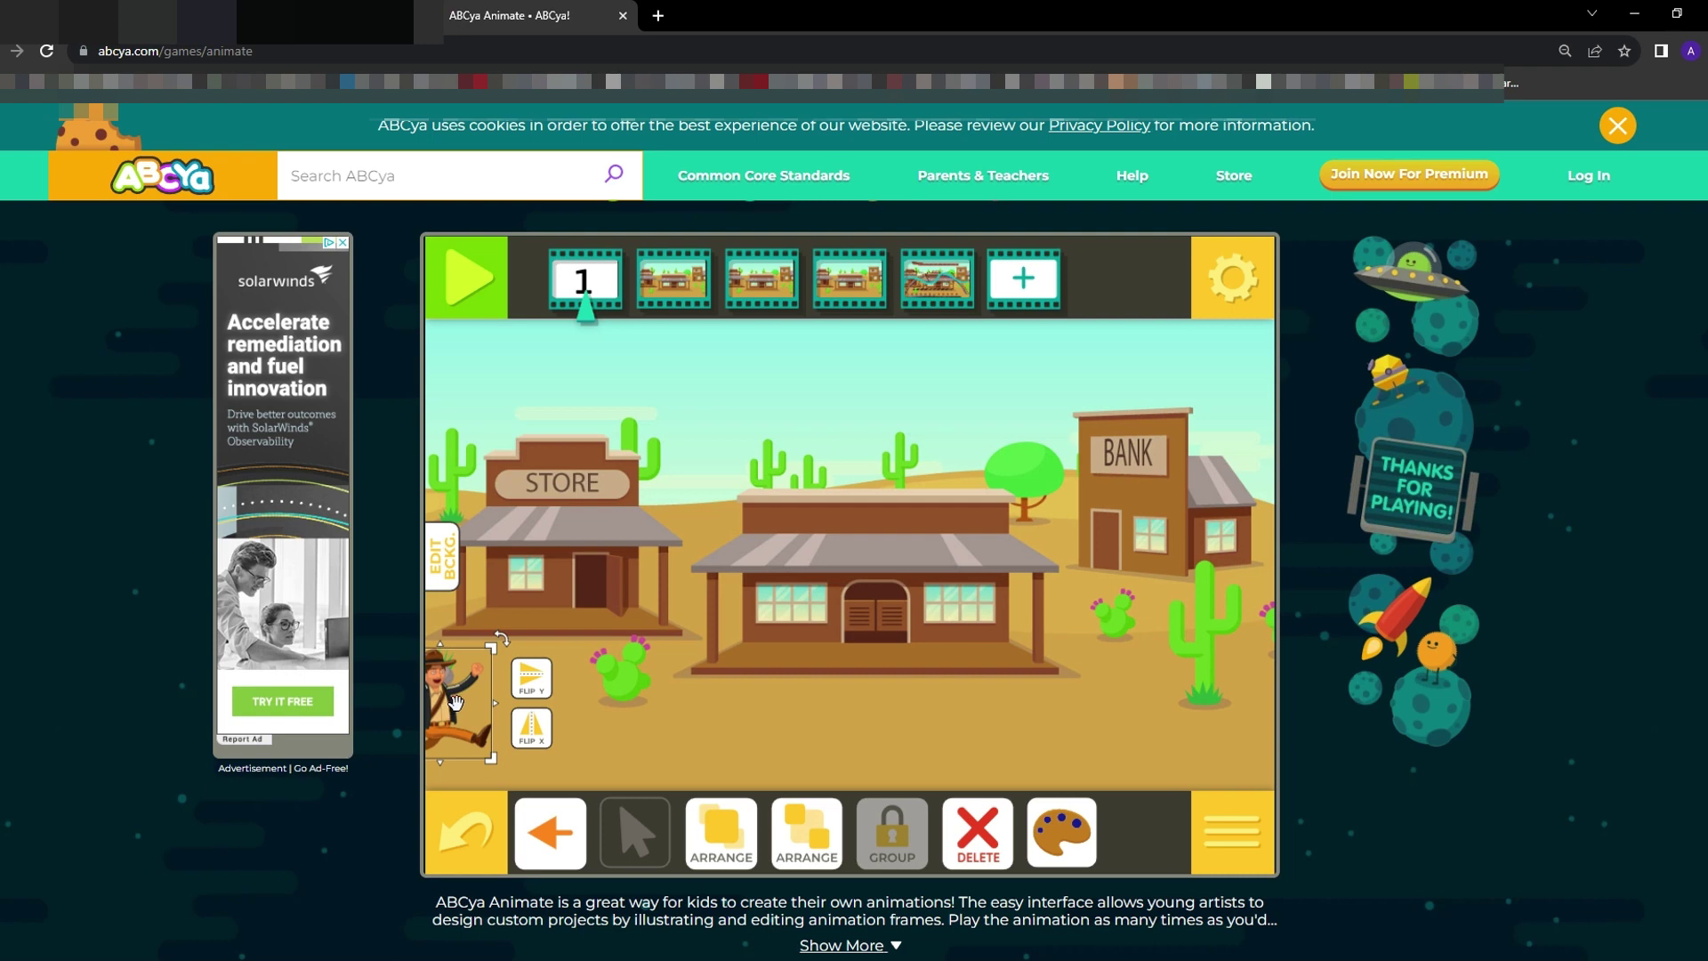
pyautogui.click(555, 853)
pyautogui.click(642, 727)
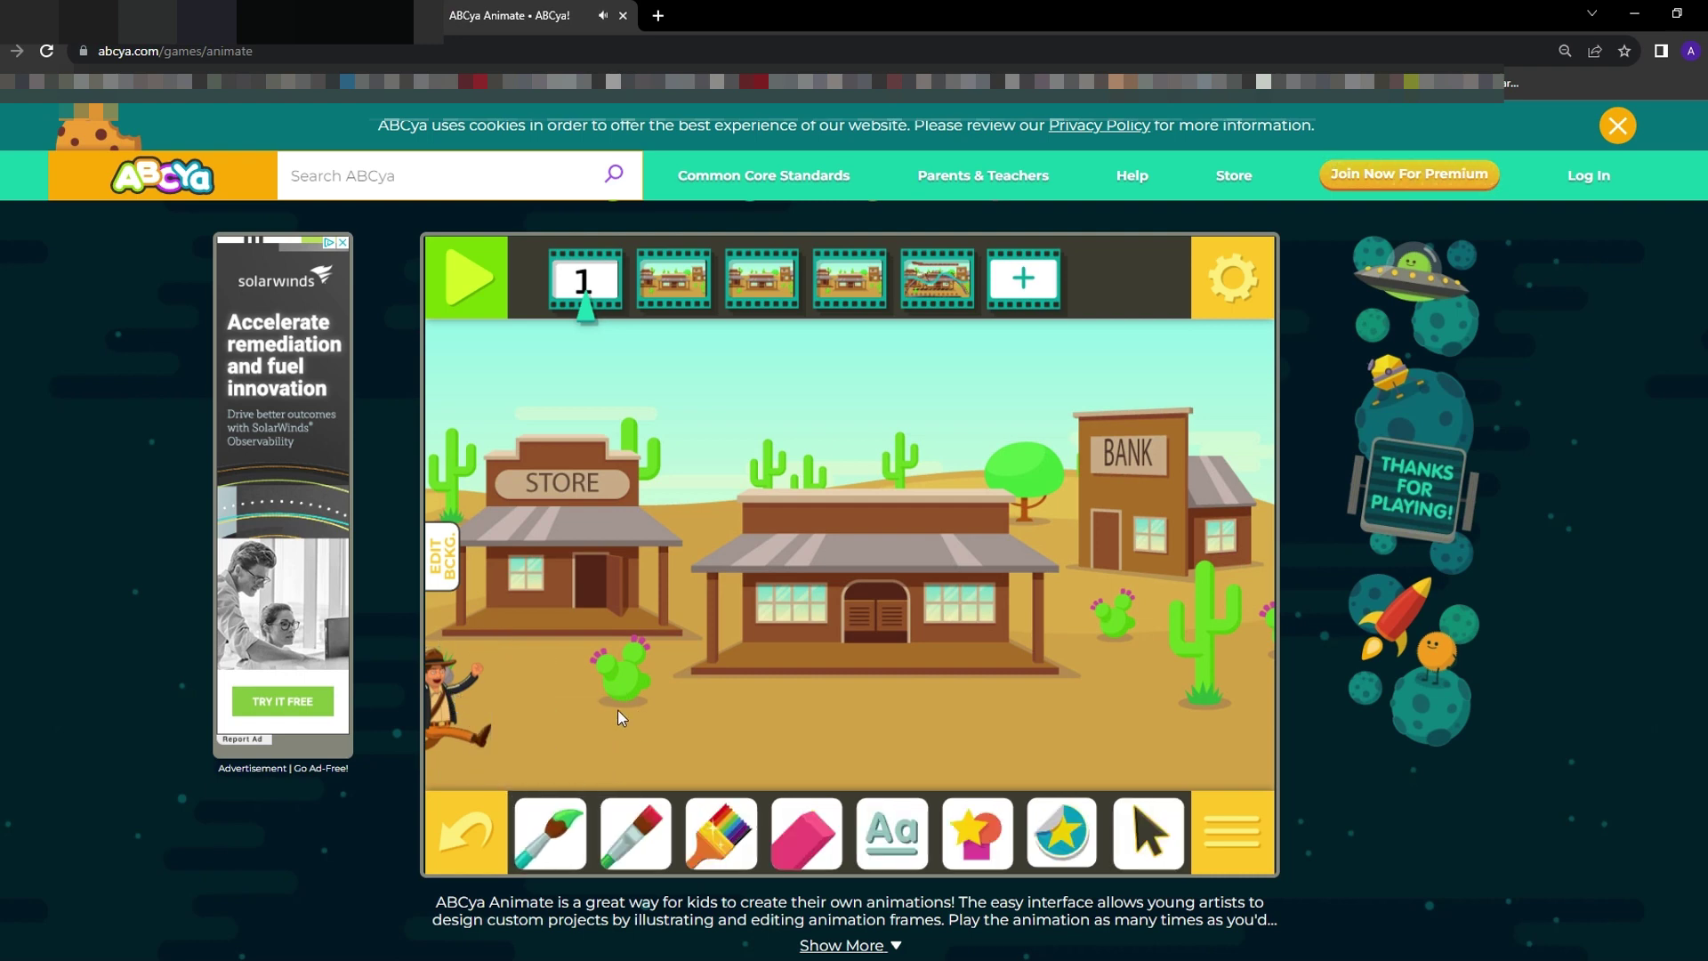
# In frame 2, place the cowboy on the ground by the cactus
pyautogui.click(681, 279)
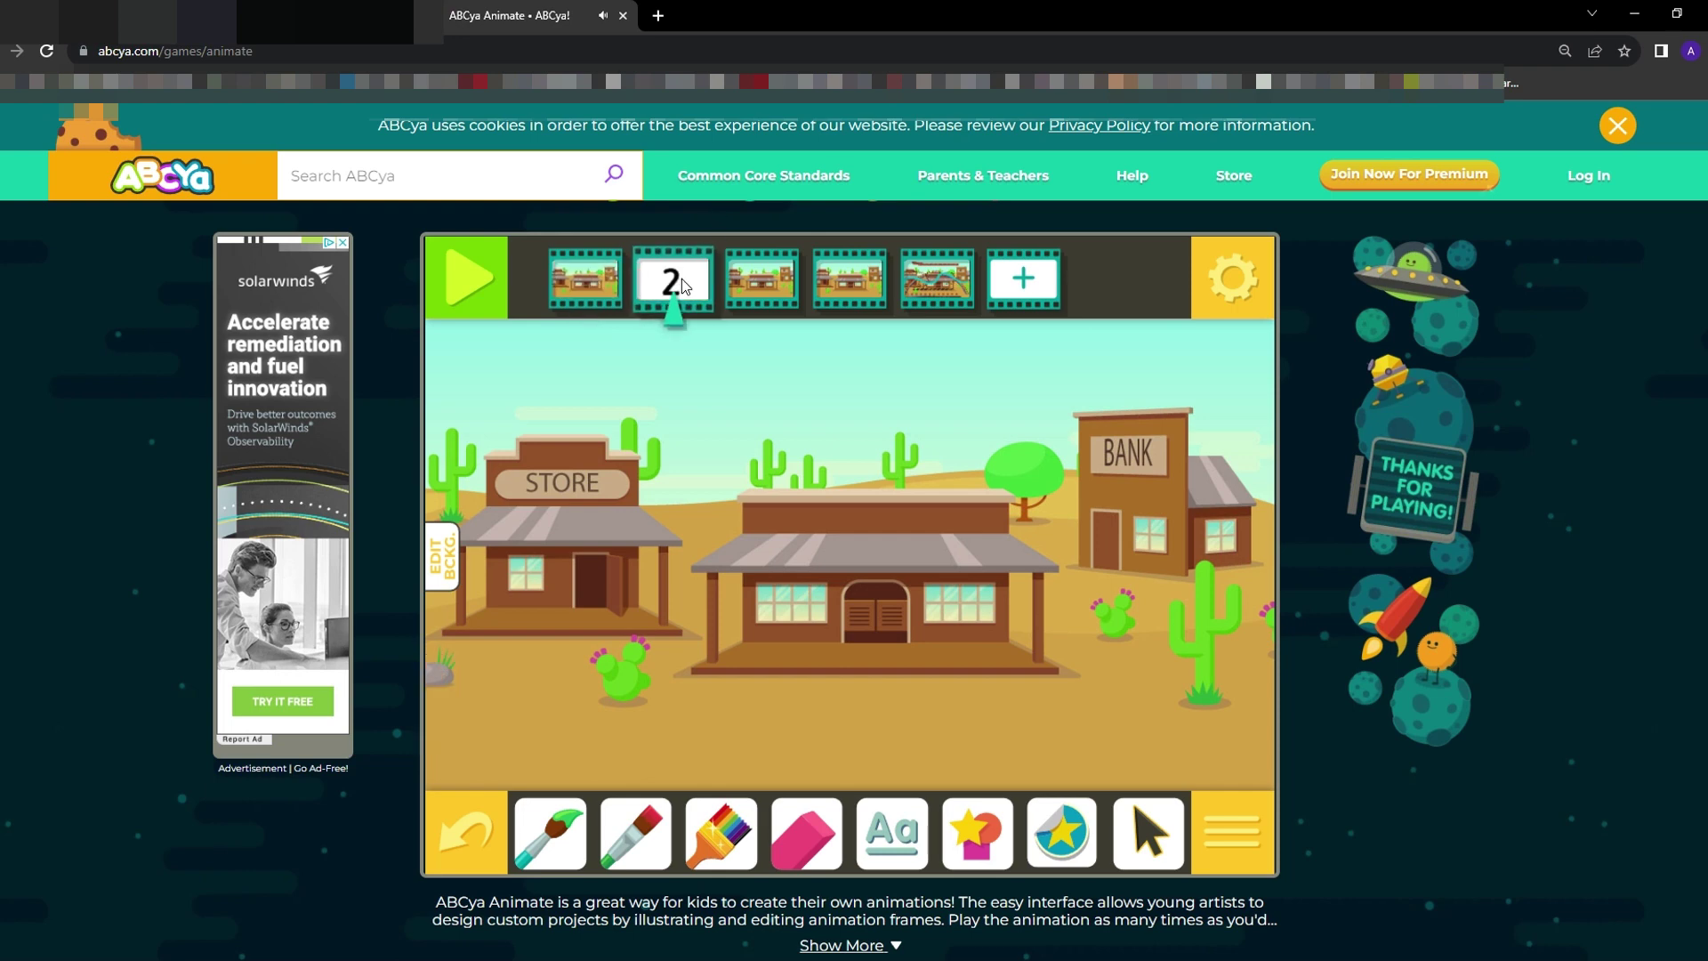
pyautogui.click(1065, 853)
pyautogui.click(916, 405)
pyautogui.moveTo(871, 566); pyautogui.dragTo(605, 699)
# In frame 3, place the cowboy a bit further right on the ground
pyautogui.click(780, 278)
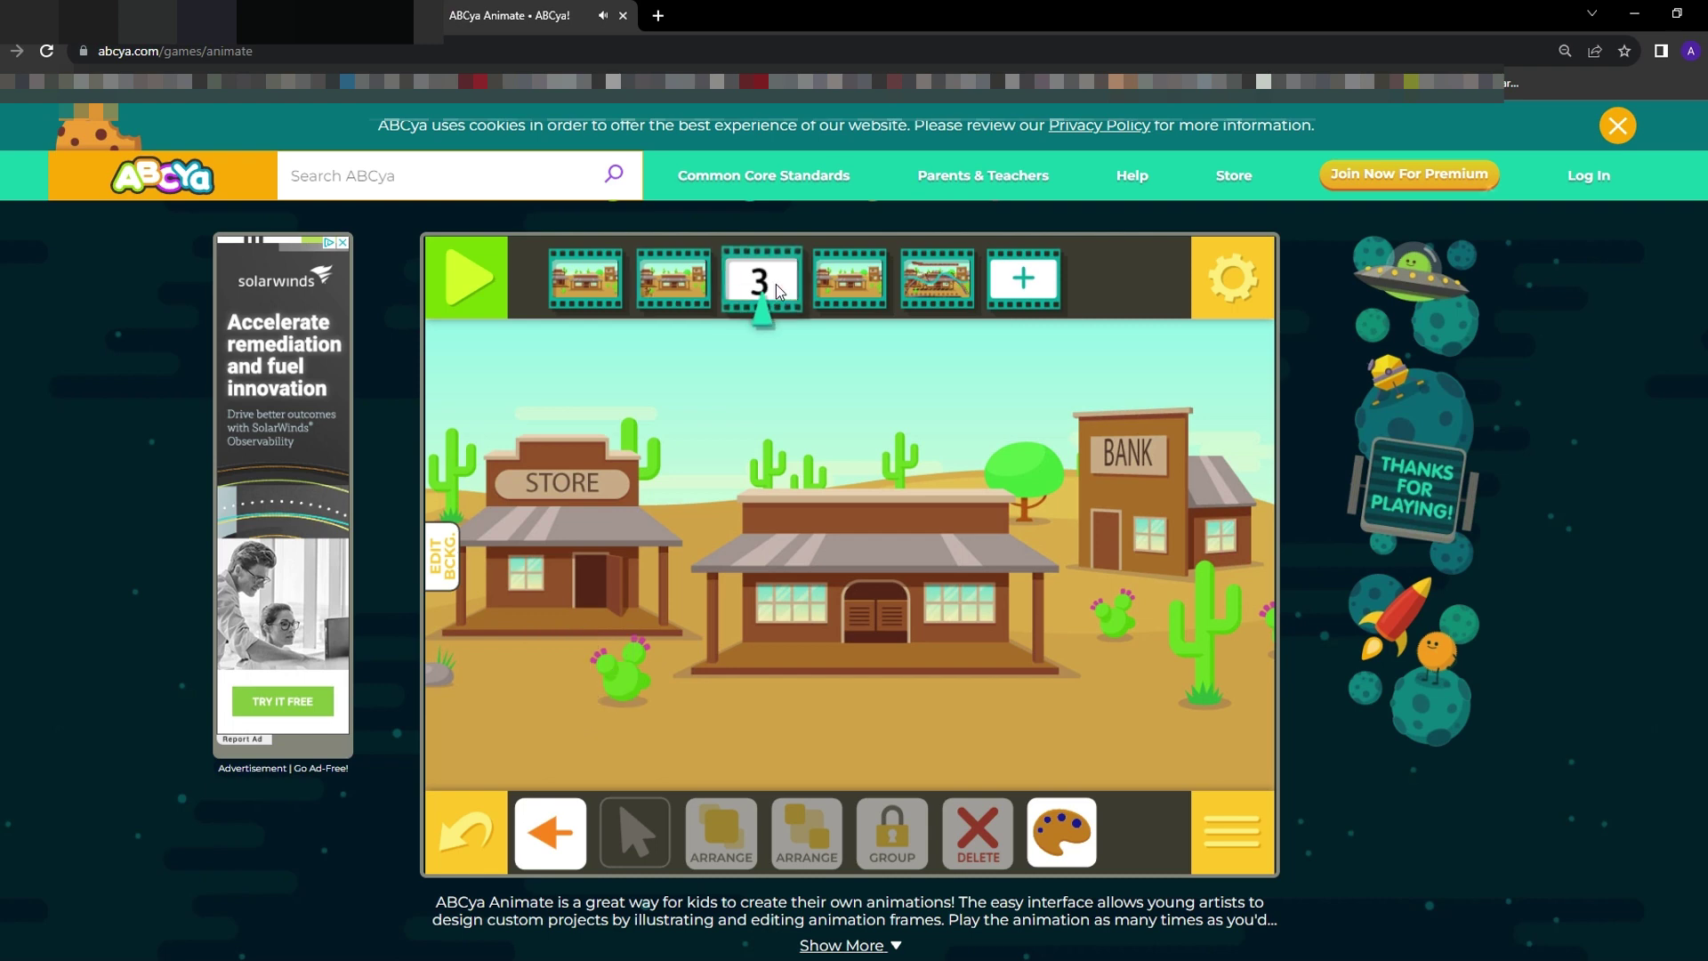
pyautogui.click(563, 836)
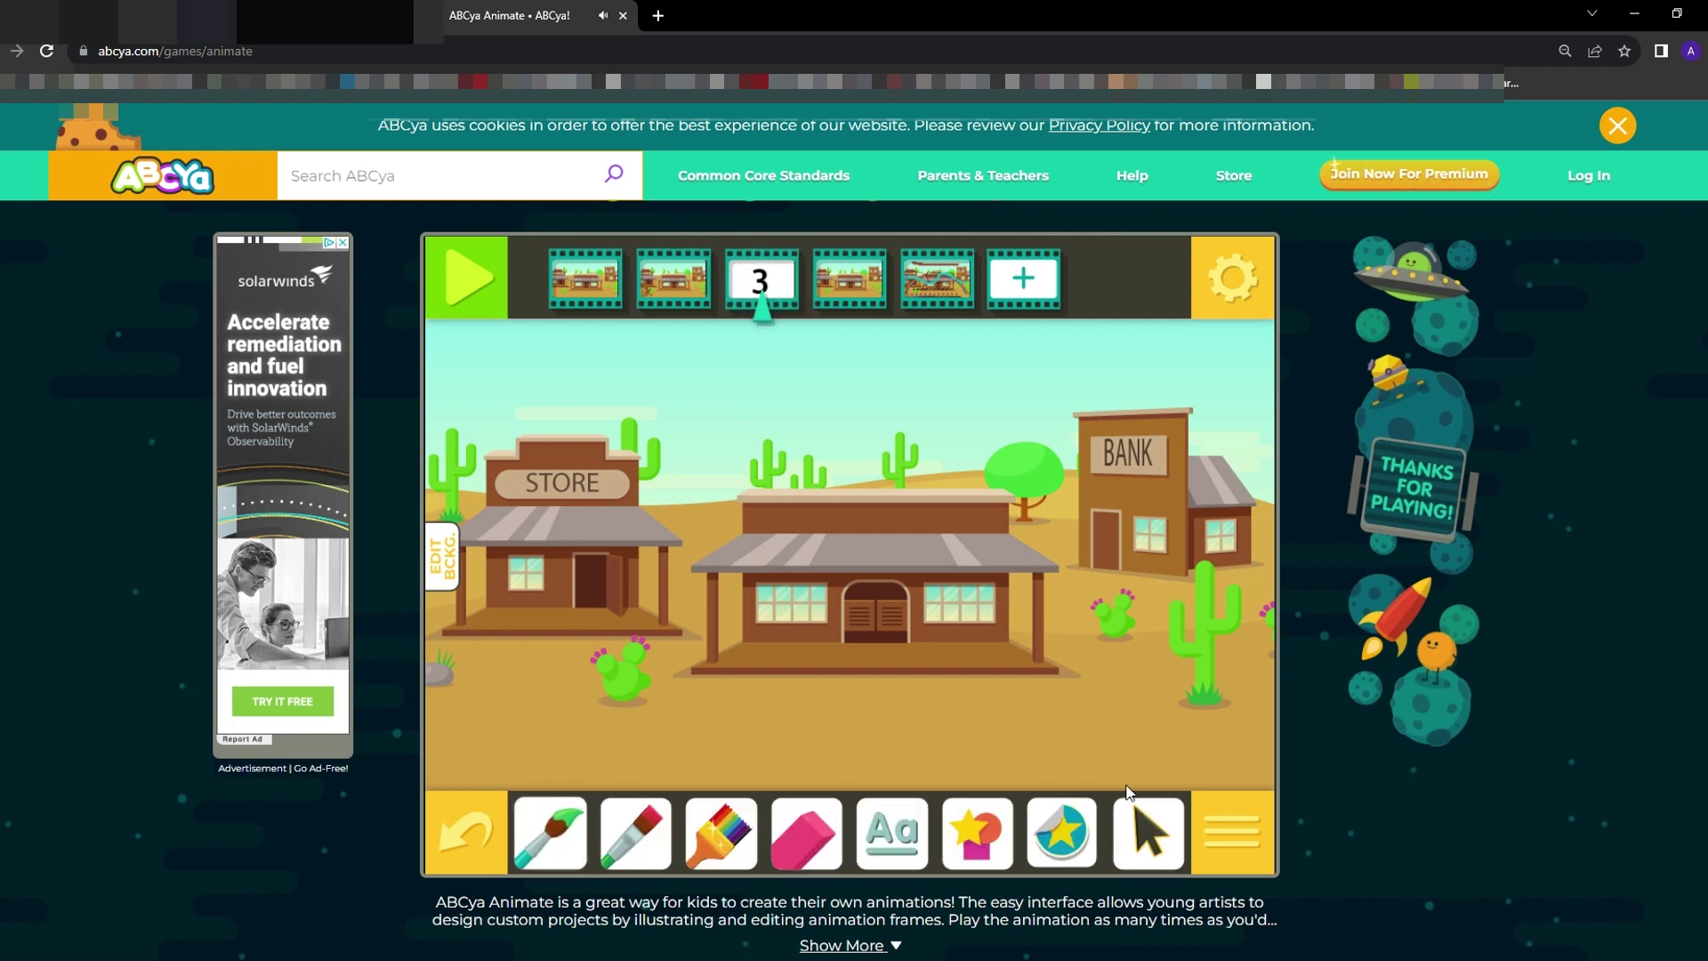
pyautogui.click(1061, 832)
pyautogui.click(903, 512)
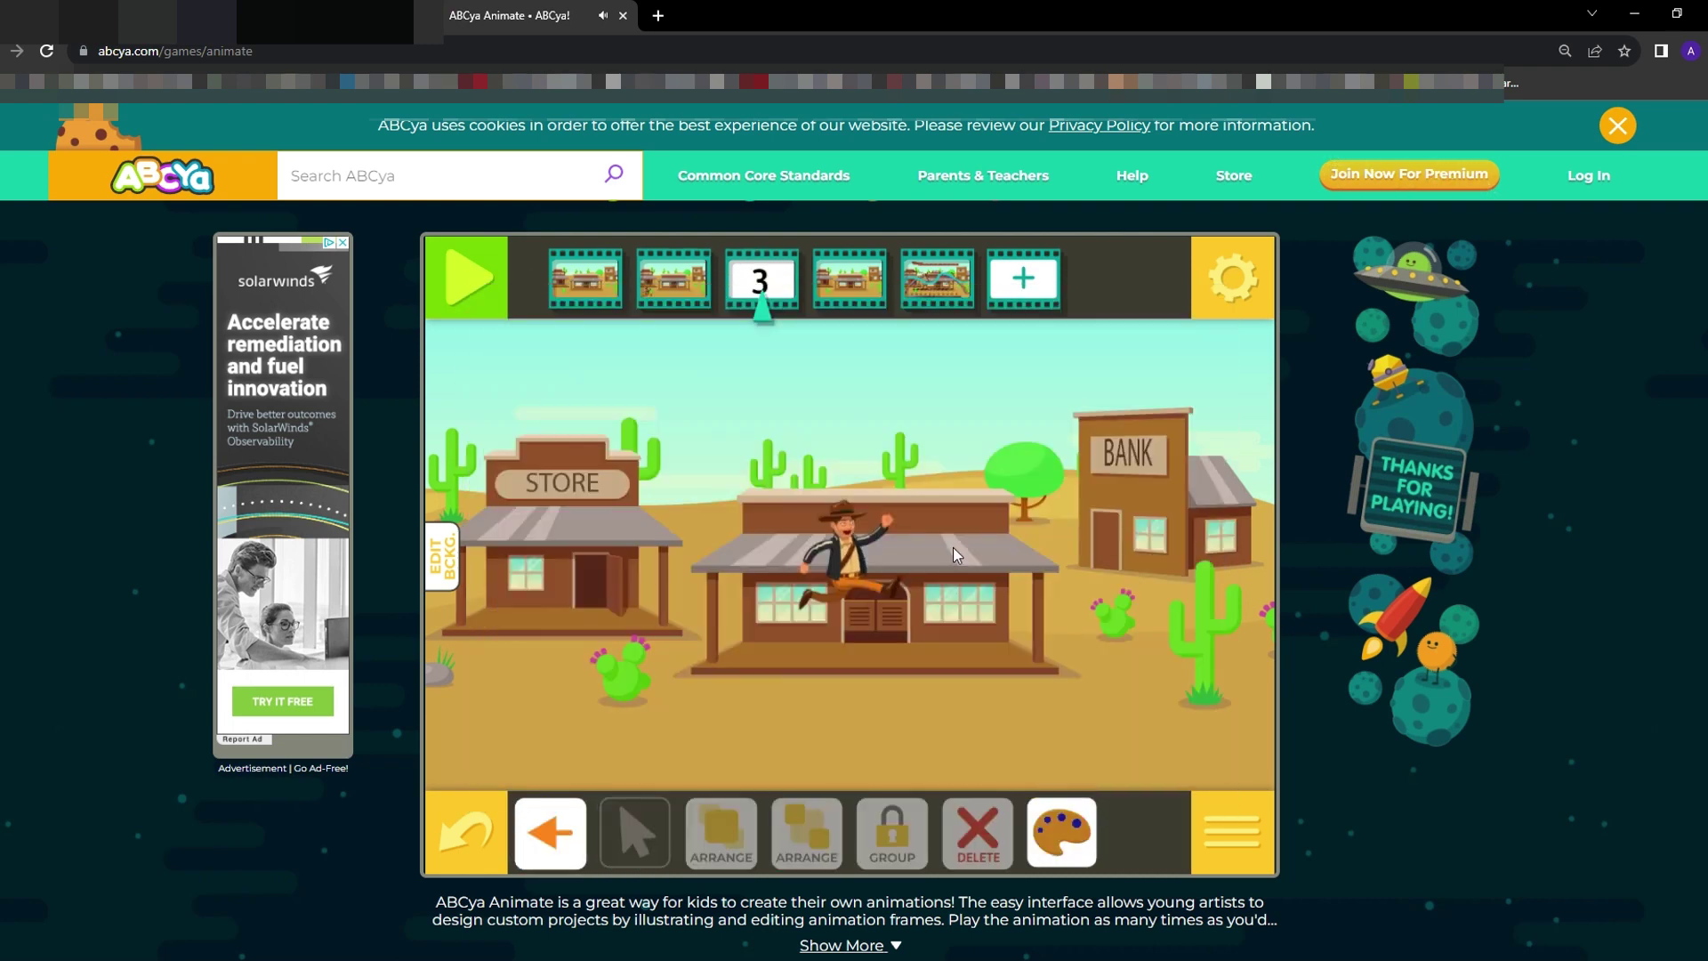
pyautogui.moveTo(854, 543); pyautogui.dragTo(752, 679)
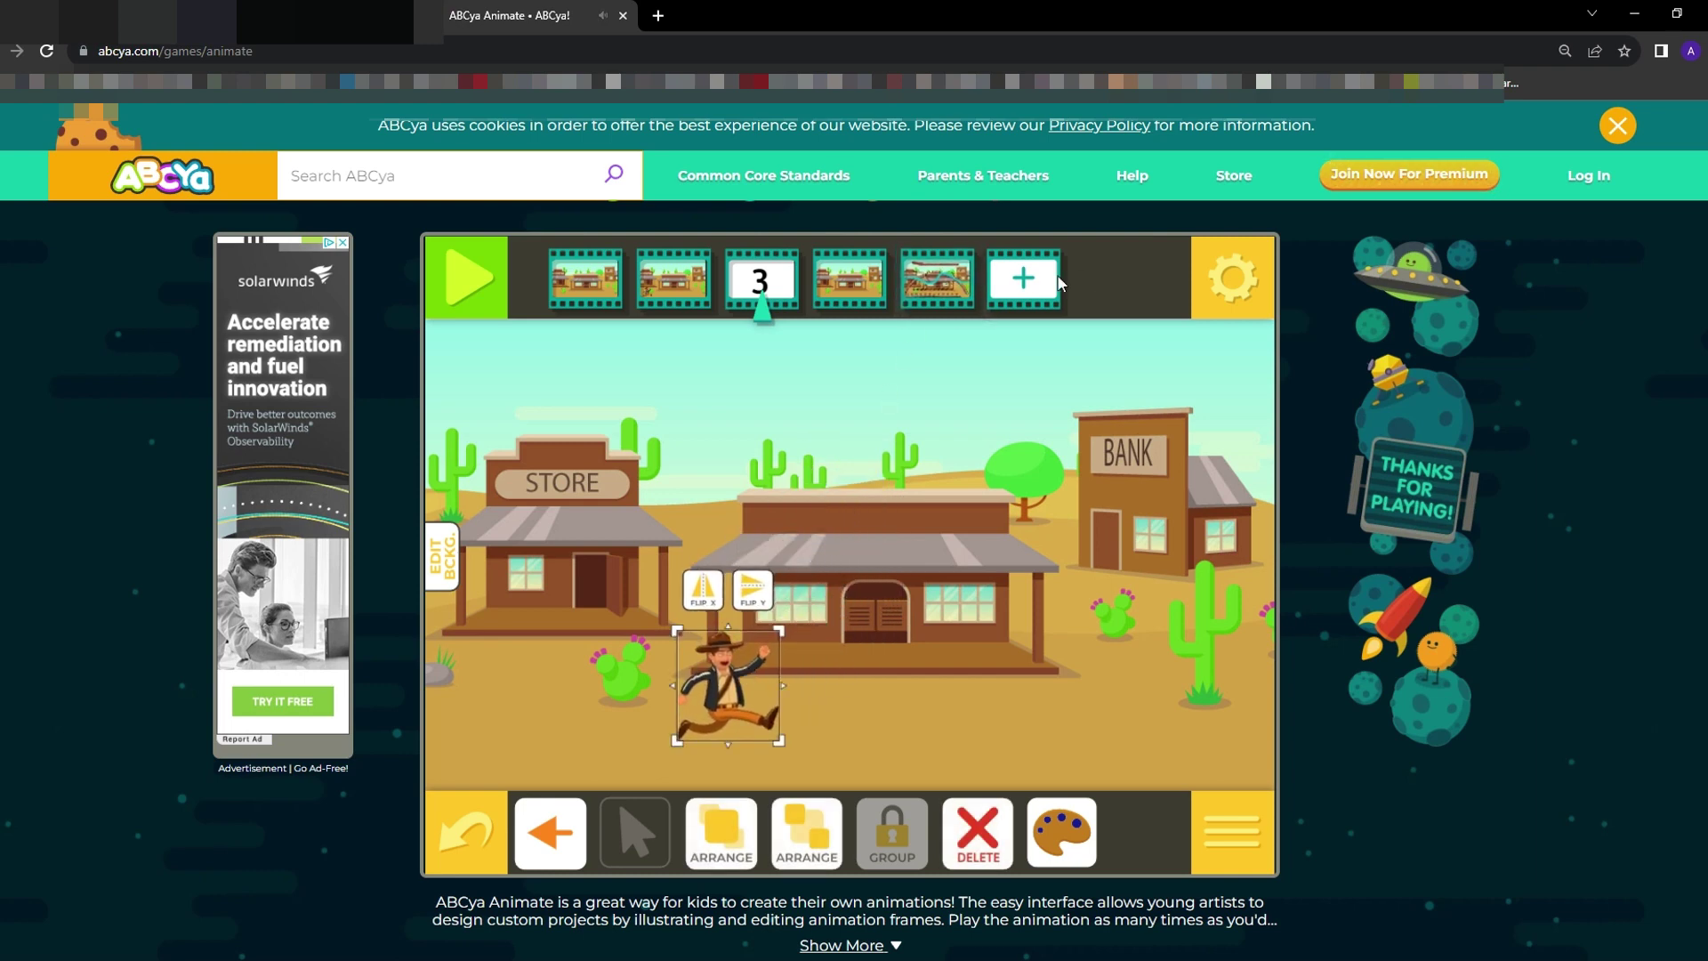
# In frame 4, place the cowboy on the ground in front of the saloon
pyautogui.click(847, 281)
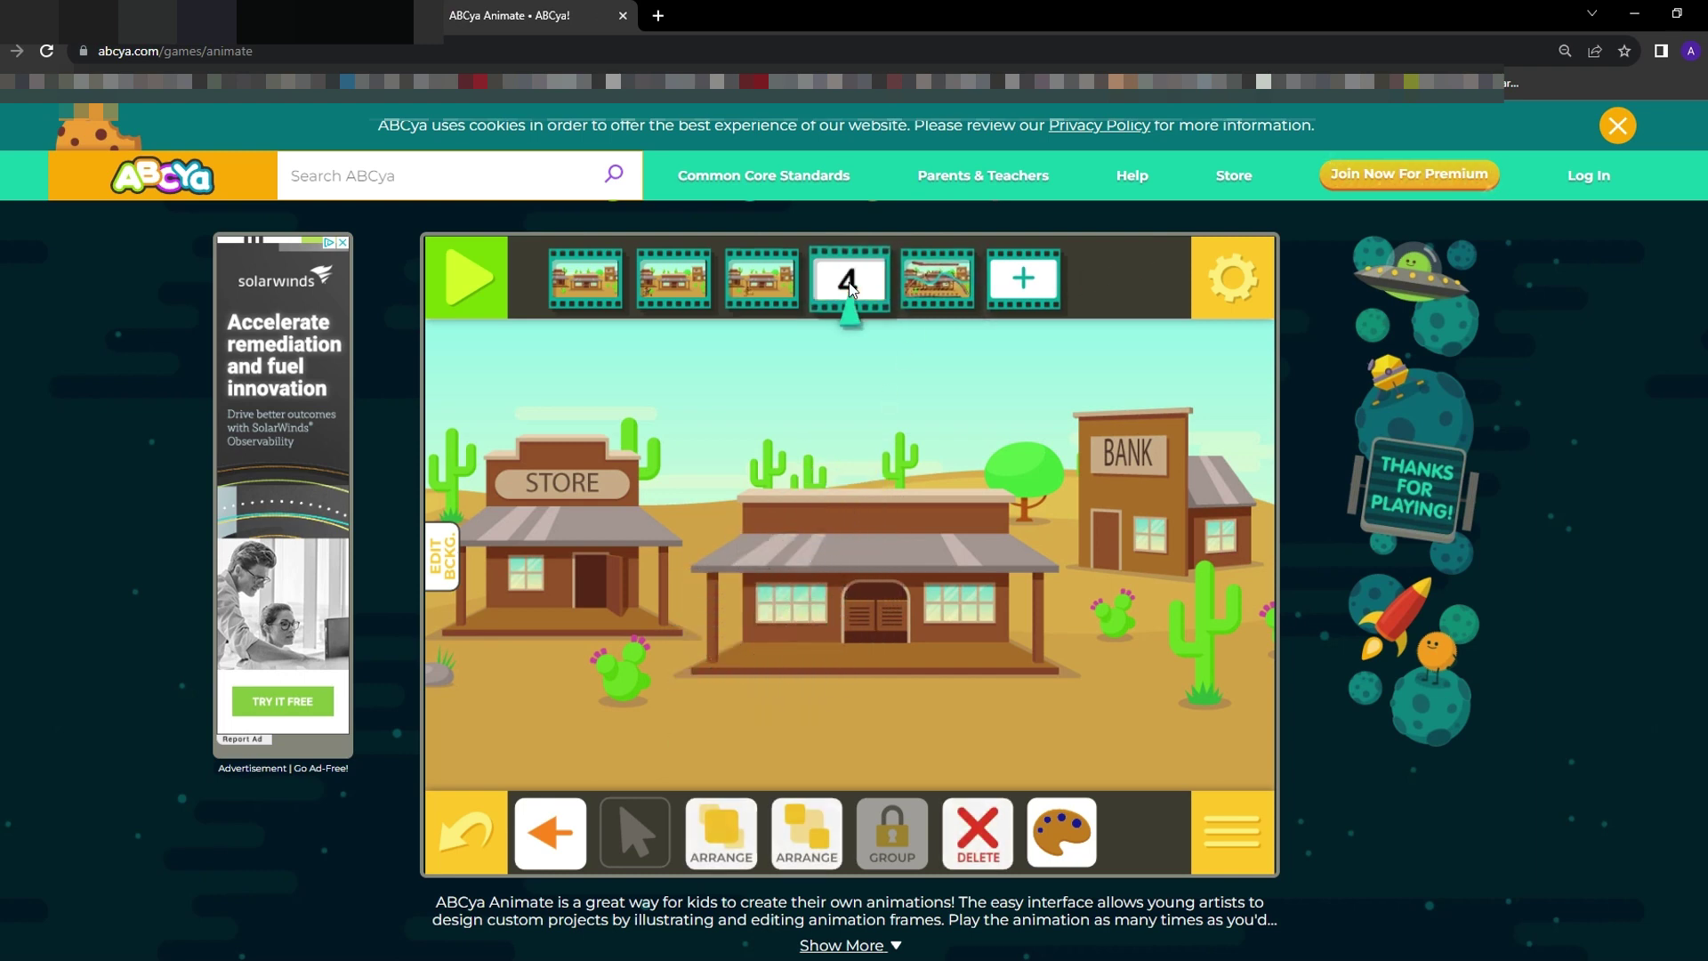
pyautogui.click(551, 835)
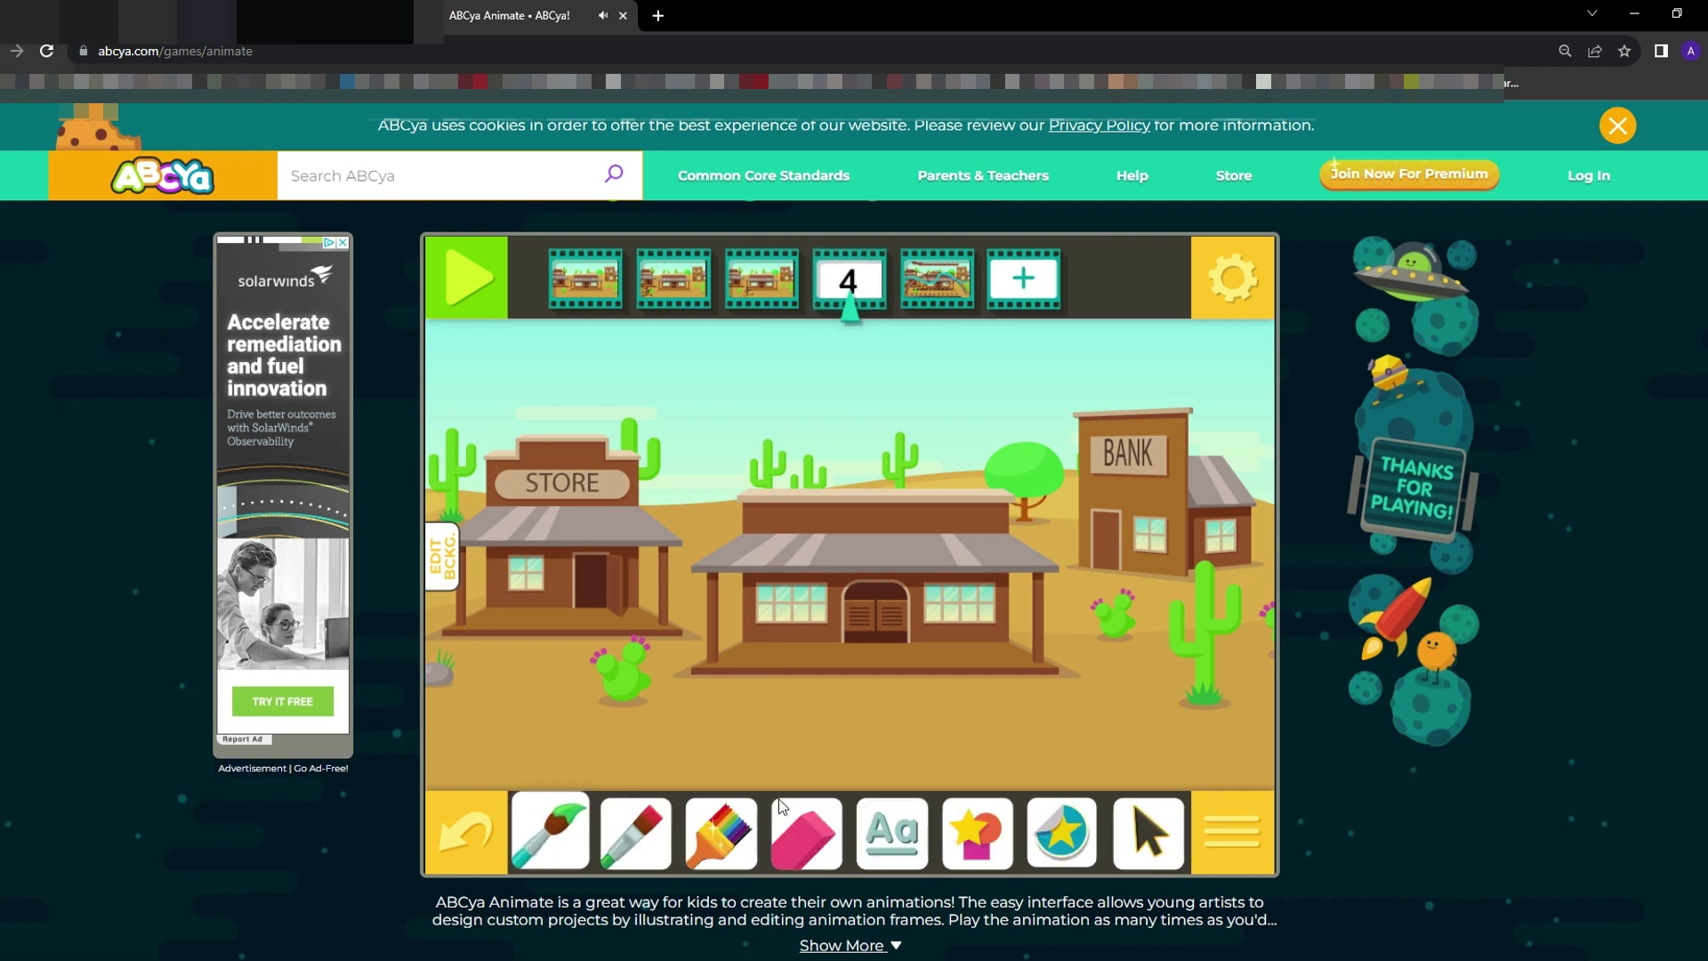
pyautogui.click(1027, 826)
pyautogui.click(922, 637)
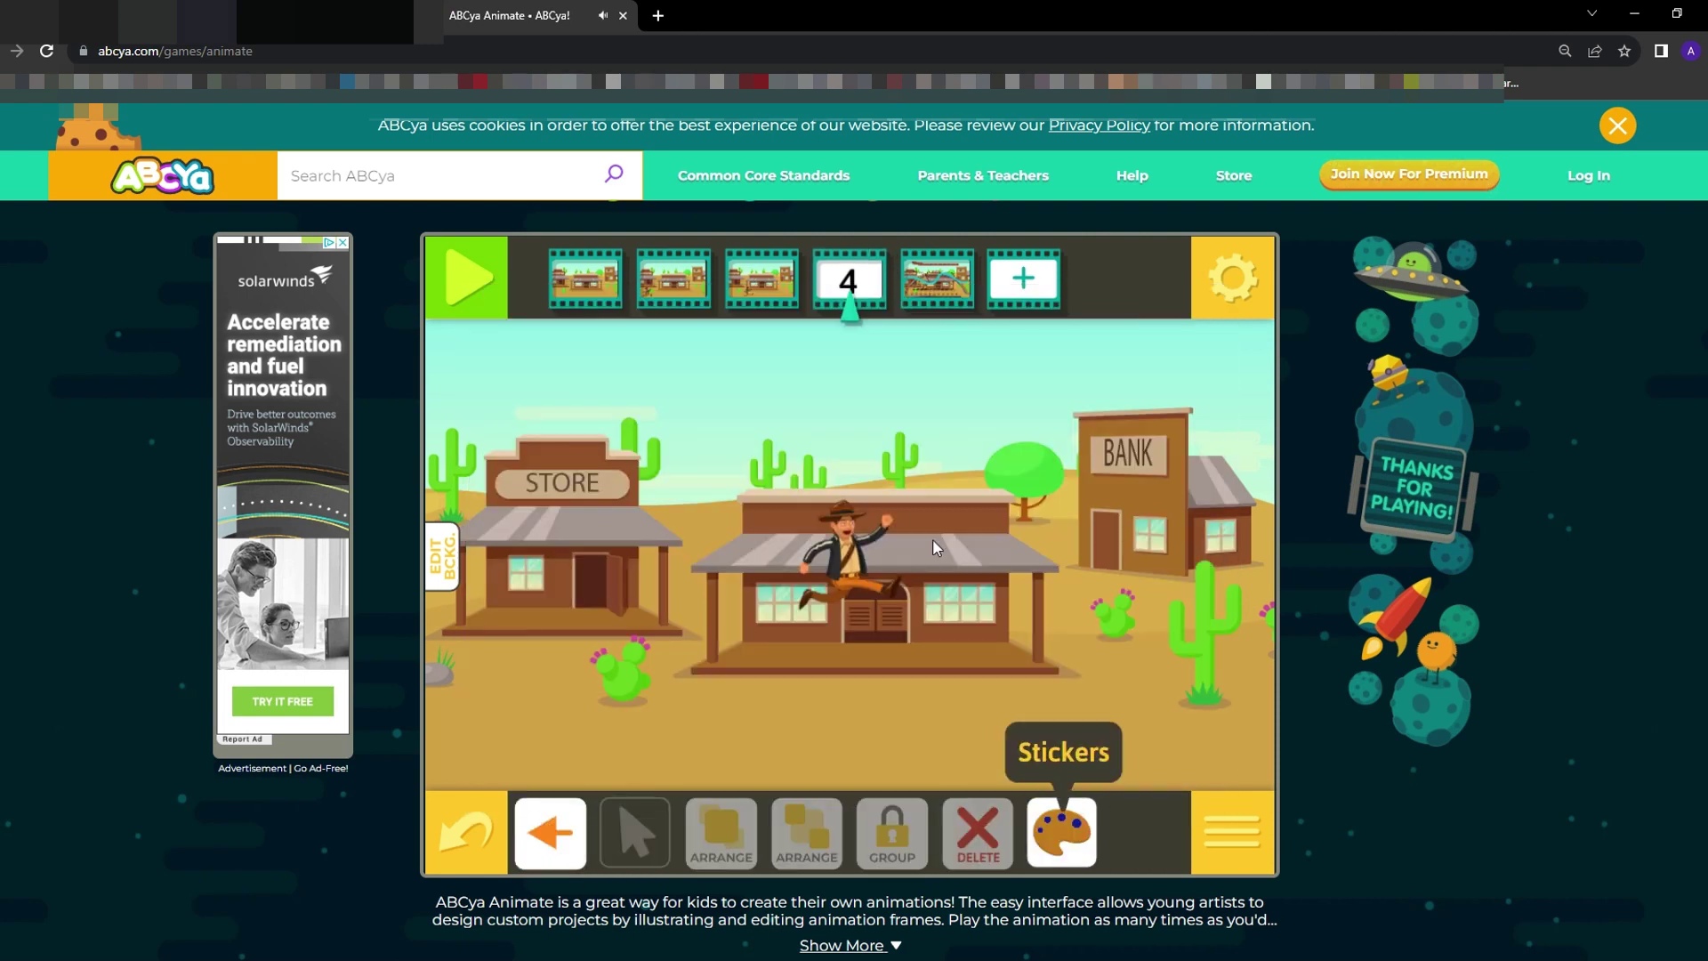
pyautogui.click(900, 598)
pyautogui.moveTo(901, 598); pyautogui.dragTo(896, 720)
pyautogui.click(1020, 675)
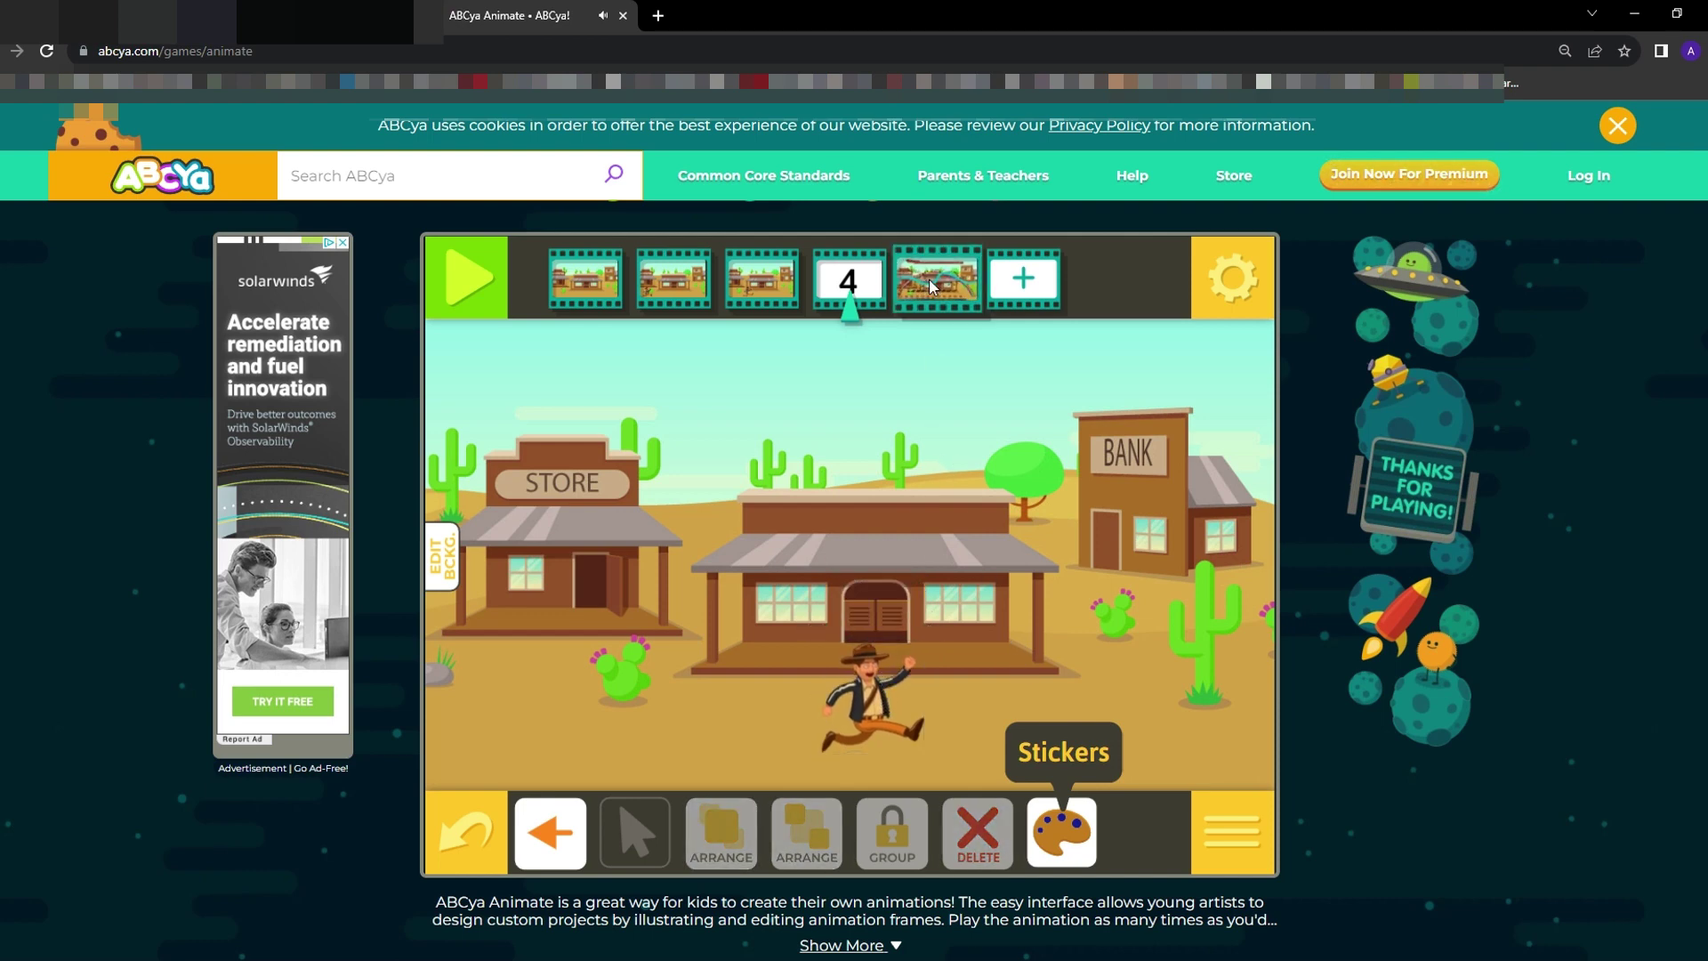
# In frame 5, place the cowboy on the ground beside the bank
pyautogui.click(932, 283)
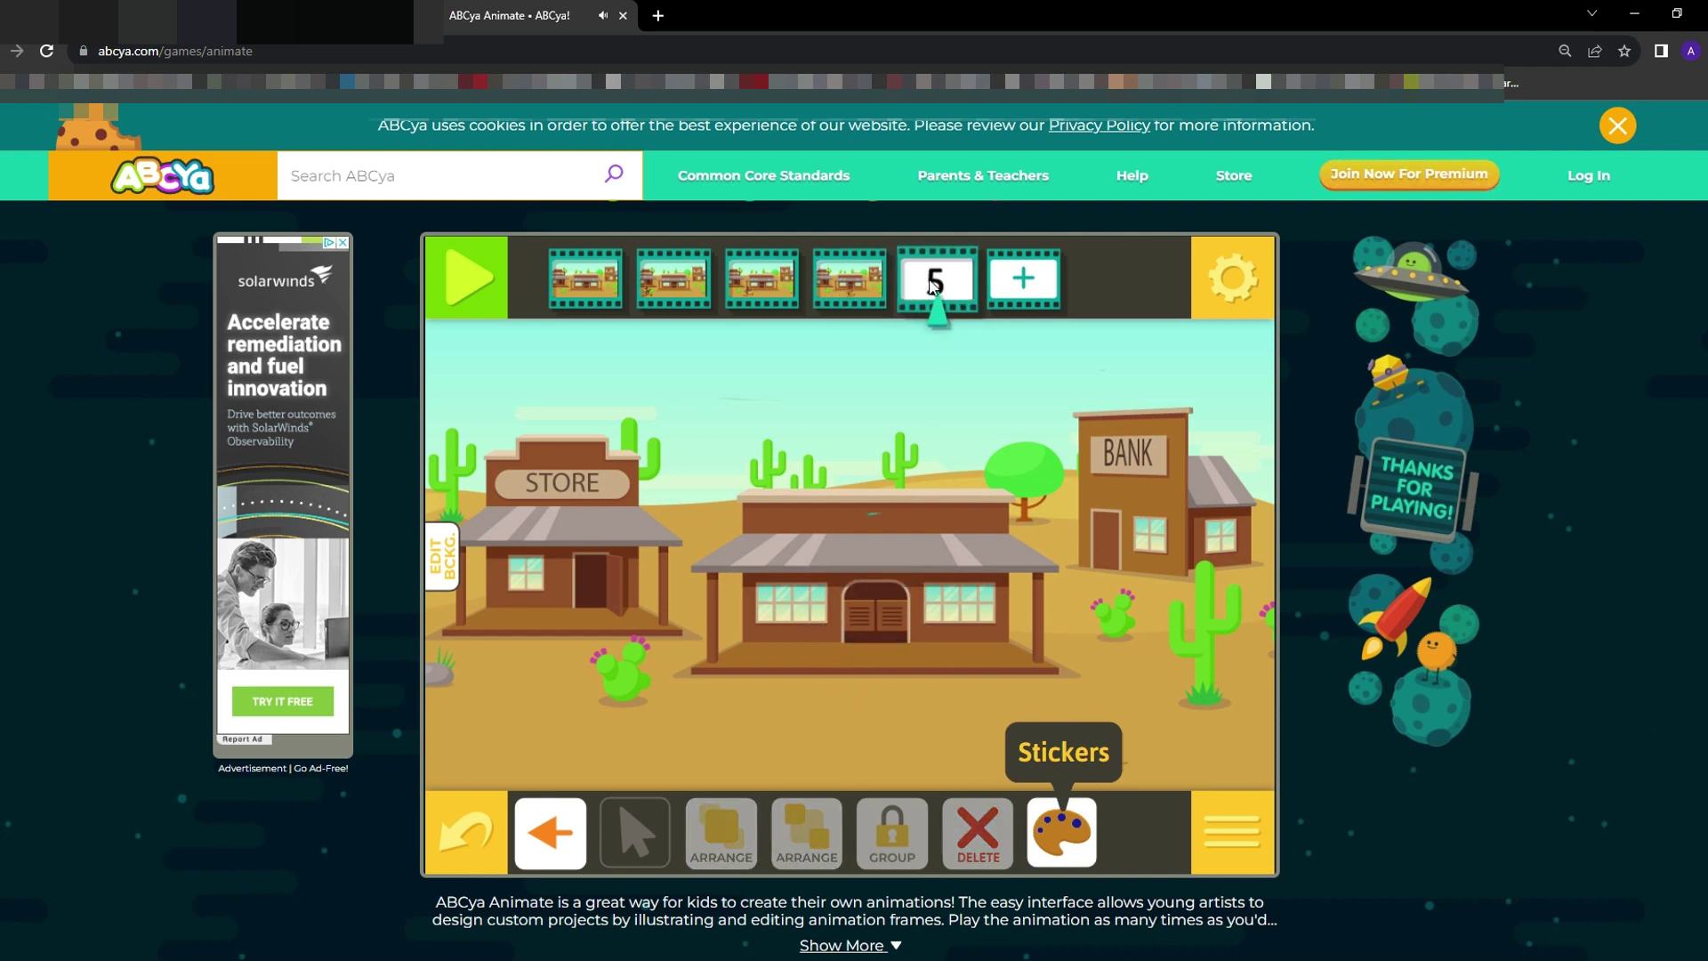
pyautogui.click(574, 845)
pyautogui.click(1061, 832)
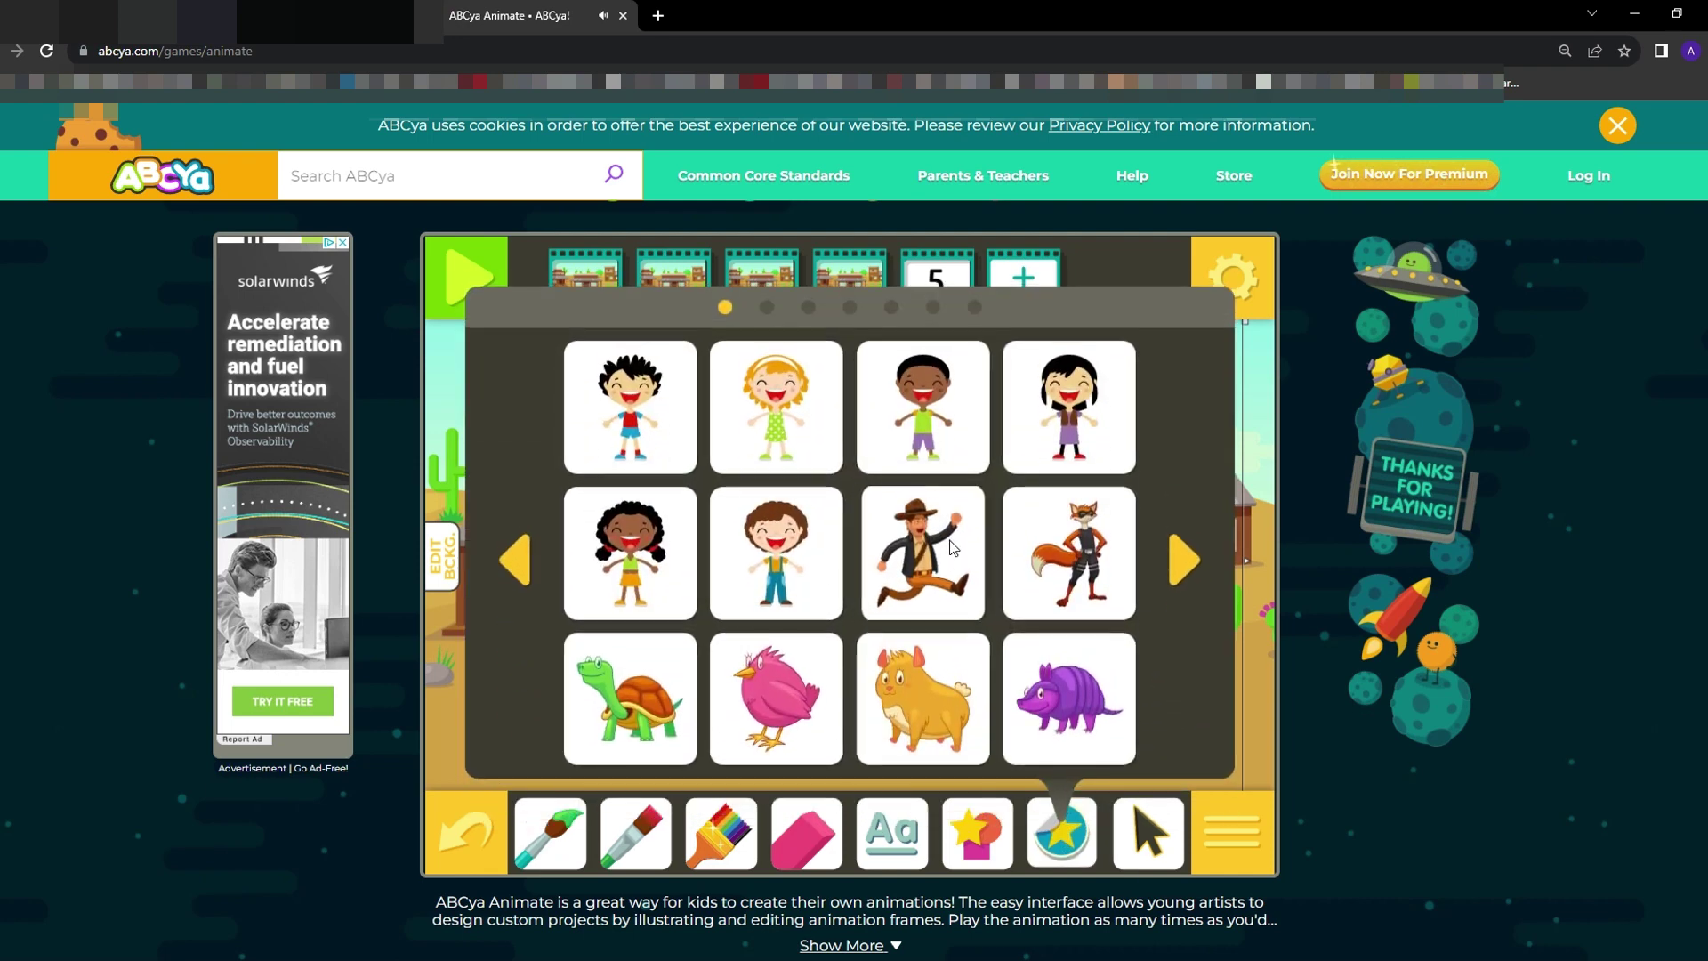
pyautogui.click(944, 541)
pyautogui.moveTo(877, 583); pyautogui.dragTo(1086, 710)
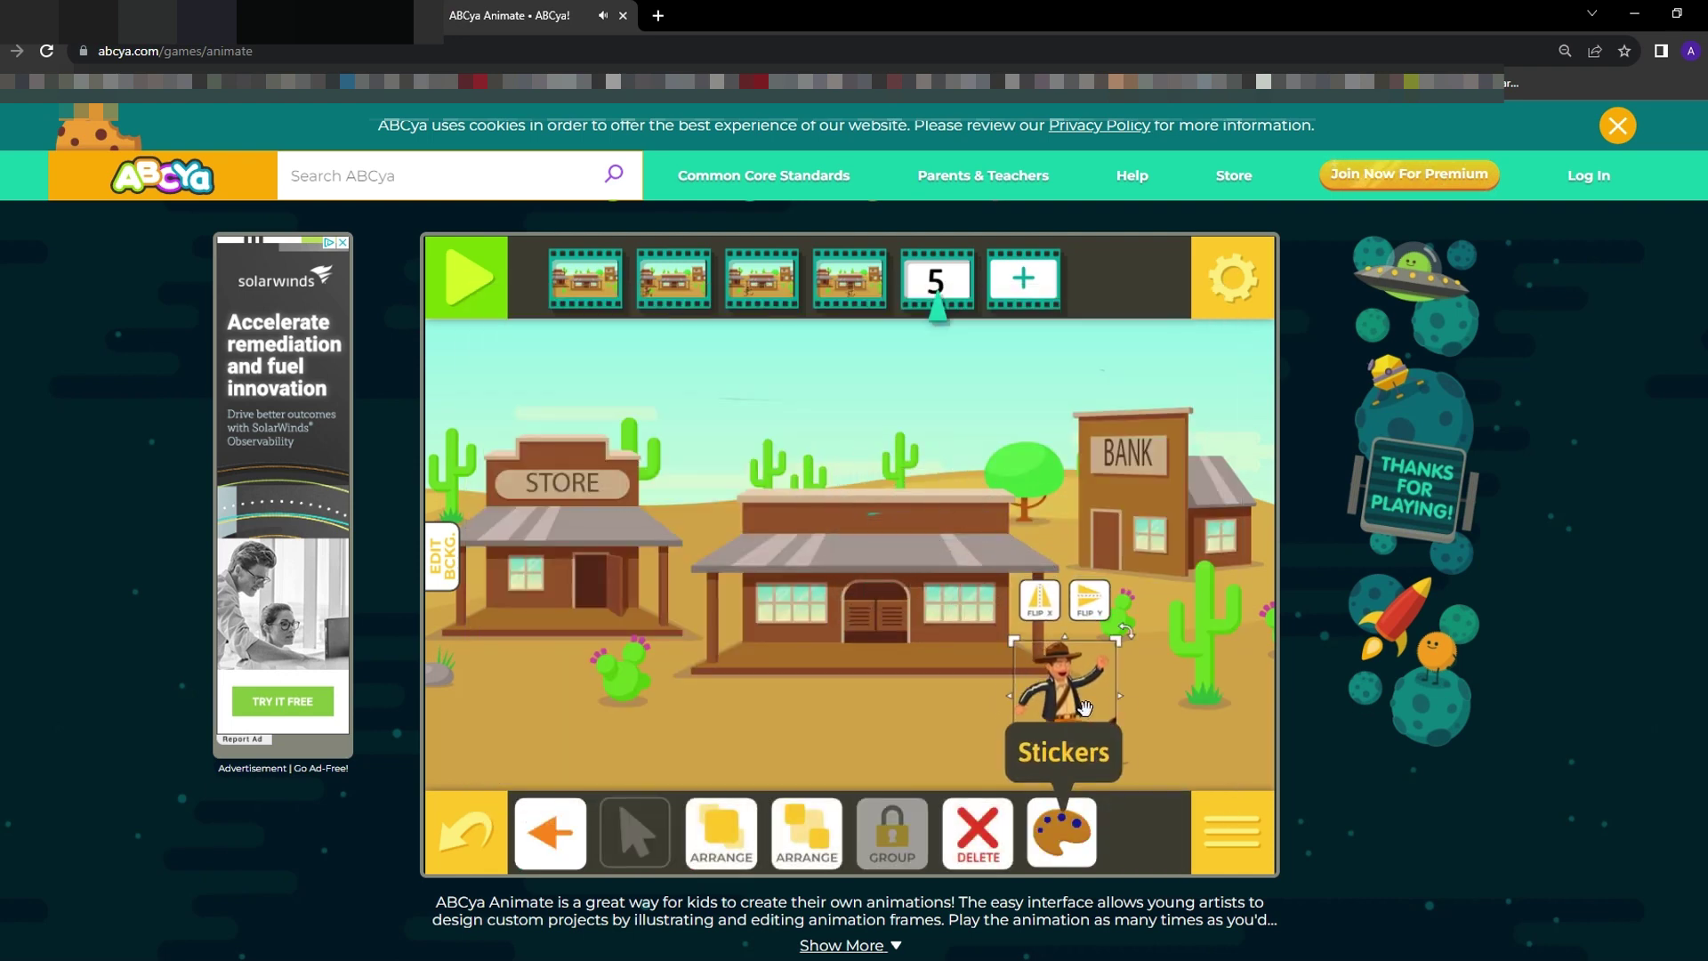
pyautogui.click(1169, 707)
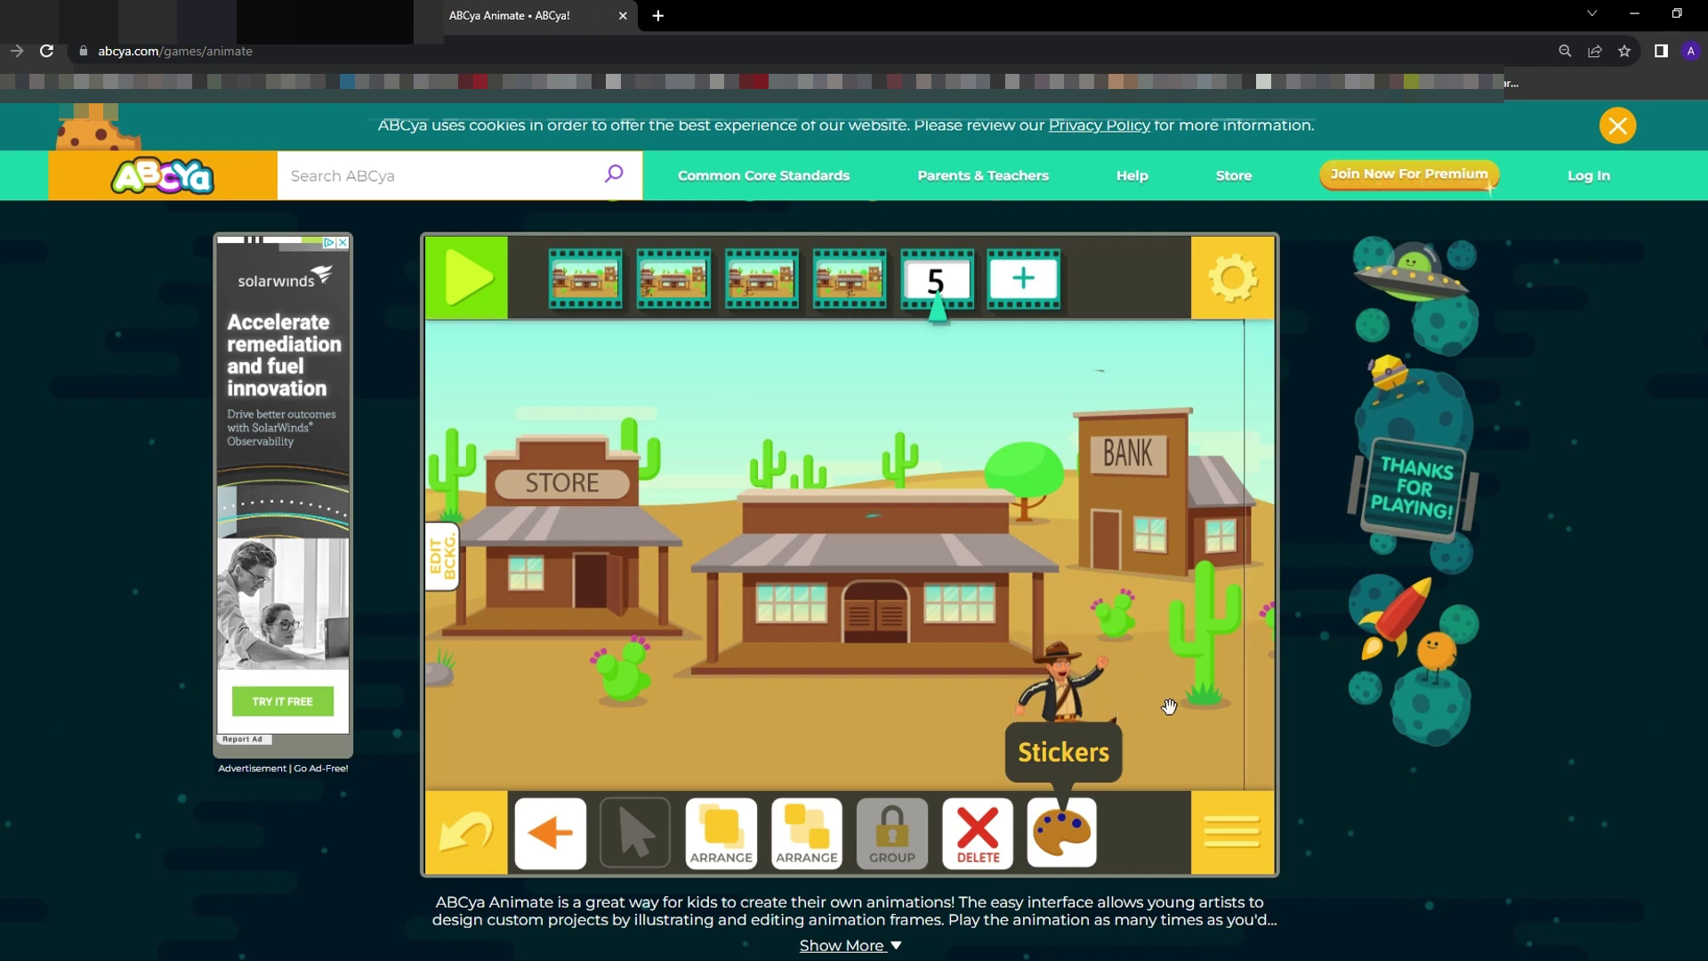
# Add frame 6 with the cowboy at the lower right near the bank, then reopen frame 1
pyautogui.click(1009, 298)
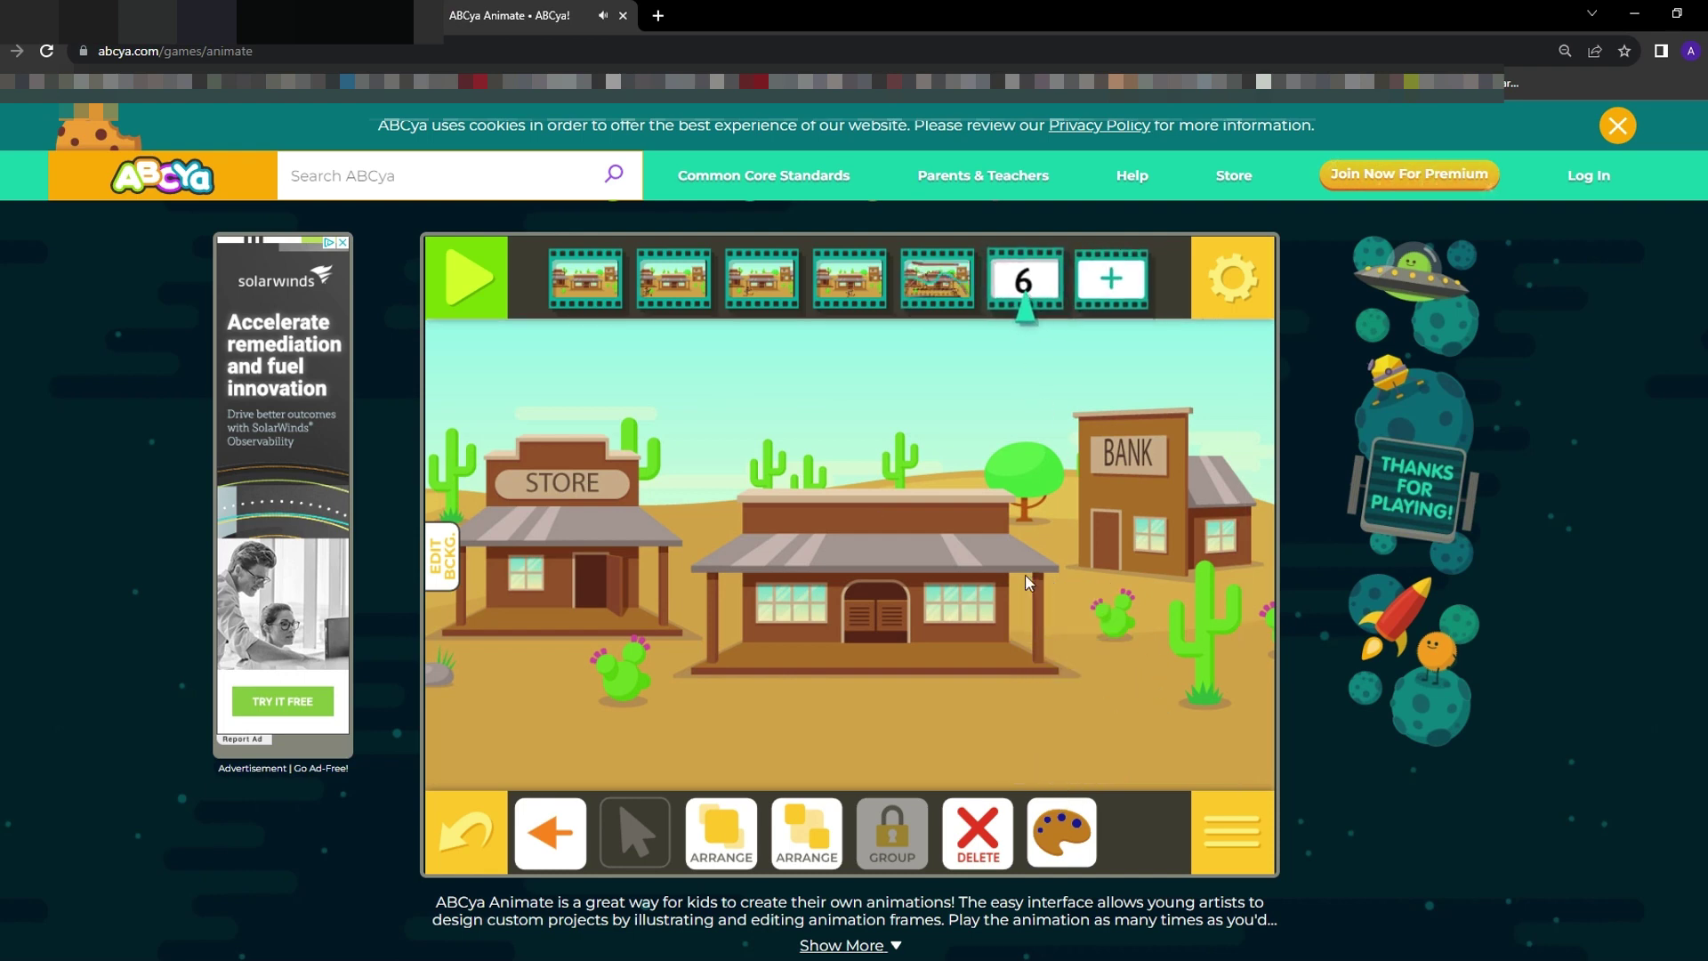
pyautogui.click(540, 861)
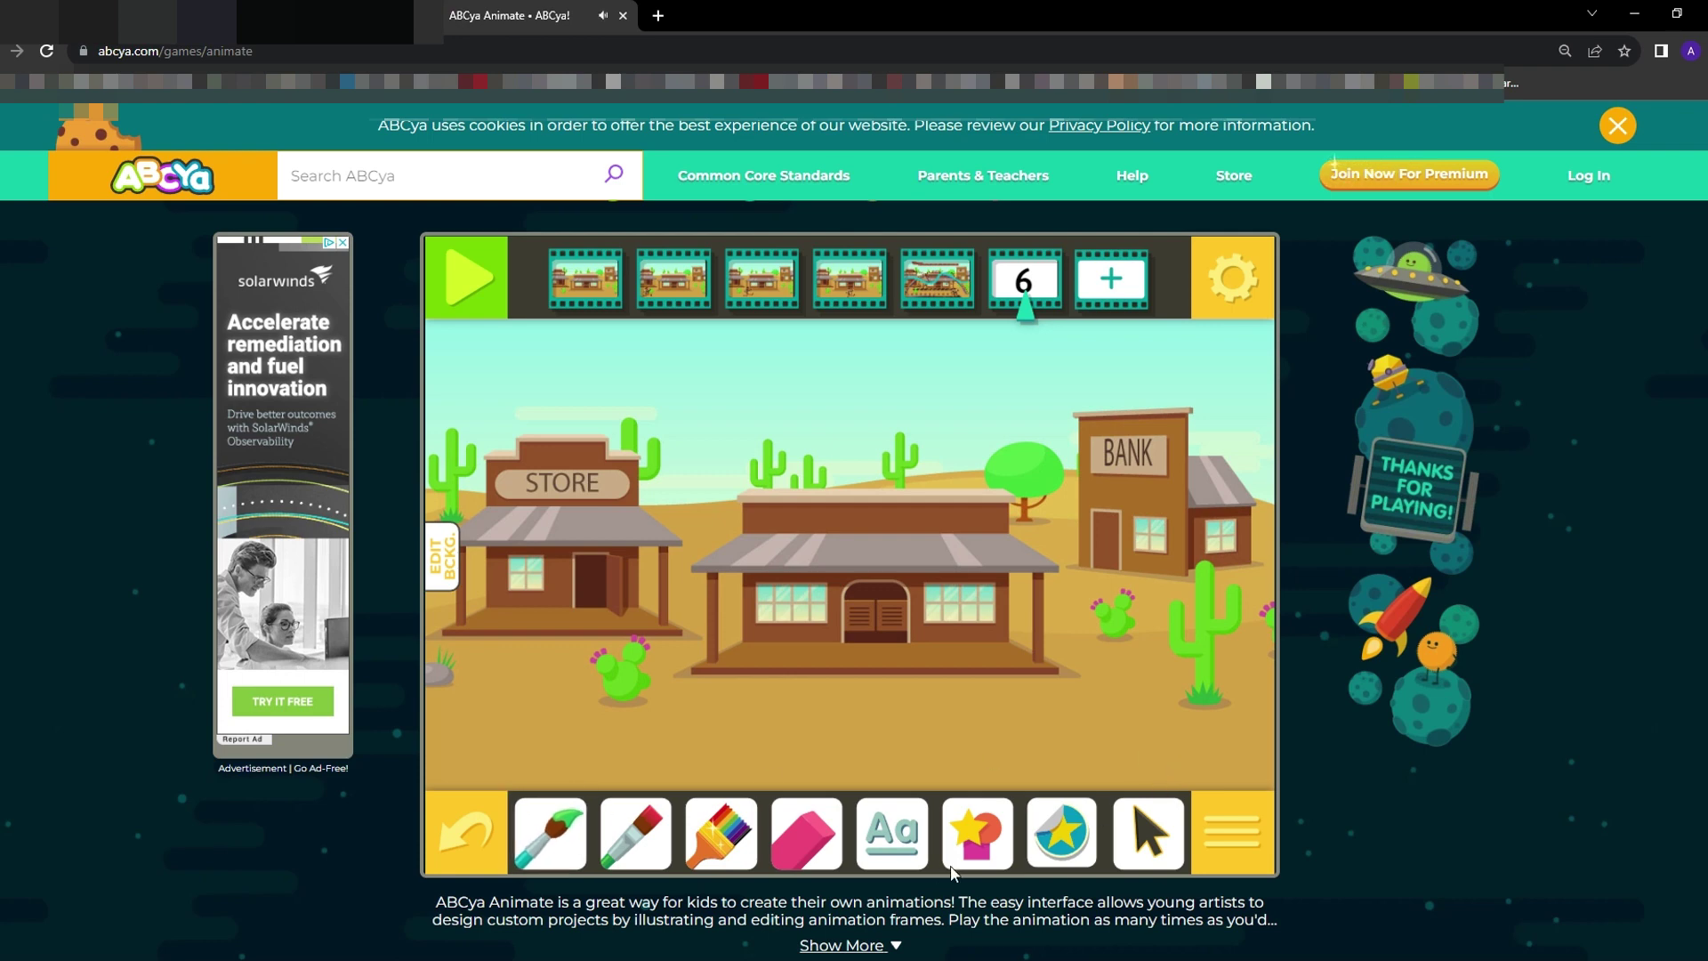
pyautogui.click(1067, 841)
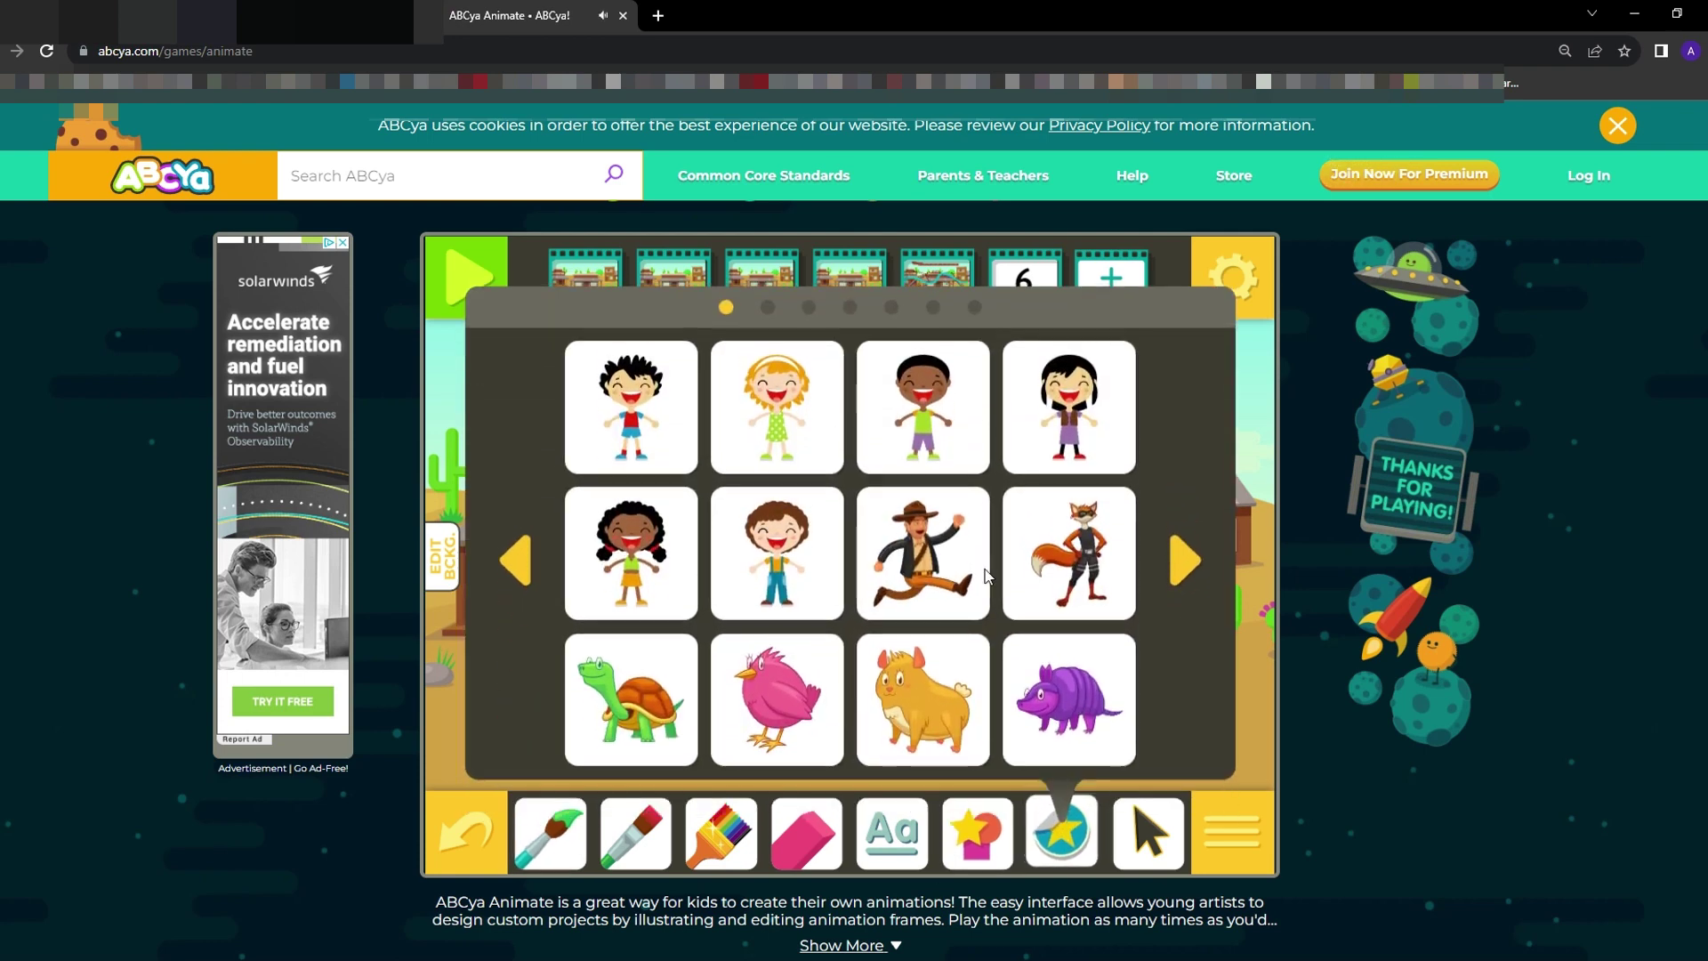
pyautogui.click(919, 546)
pyautogui.moveTo(868, 550); pyautogui.dragTo(1213, 696)
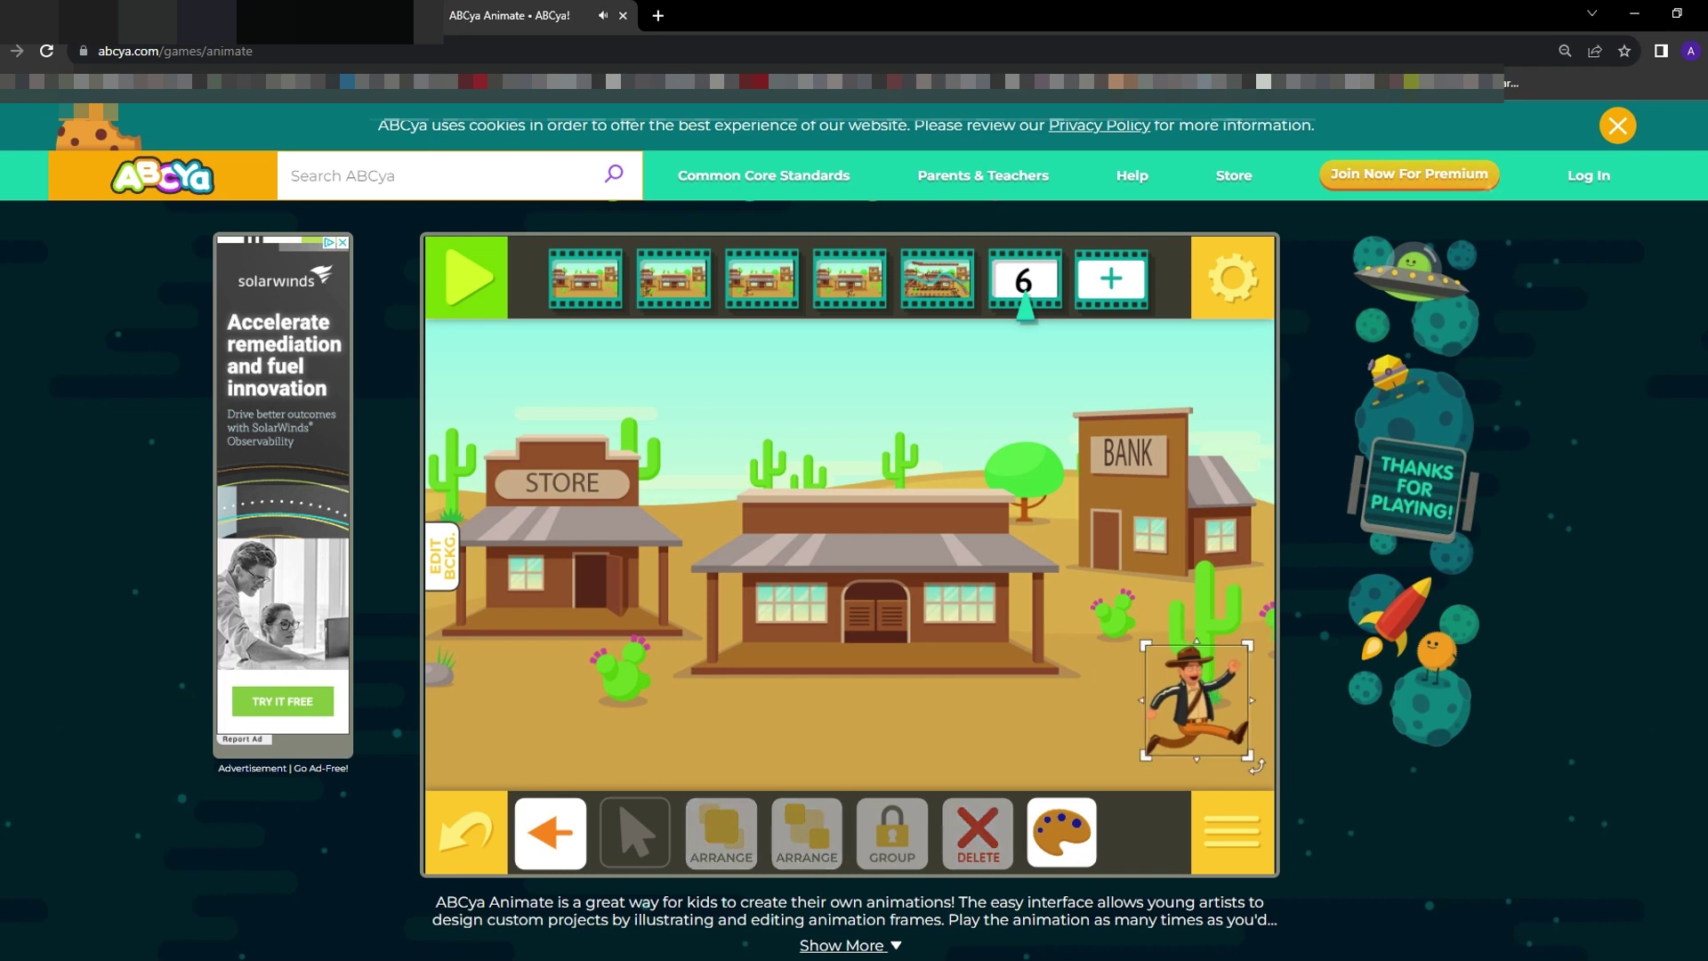
pyautogui.click(551, 861)
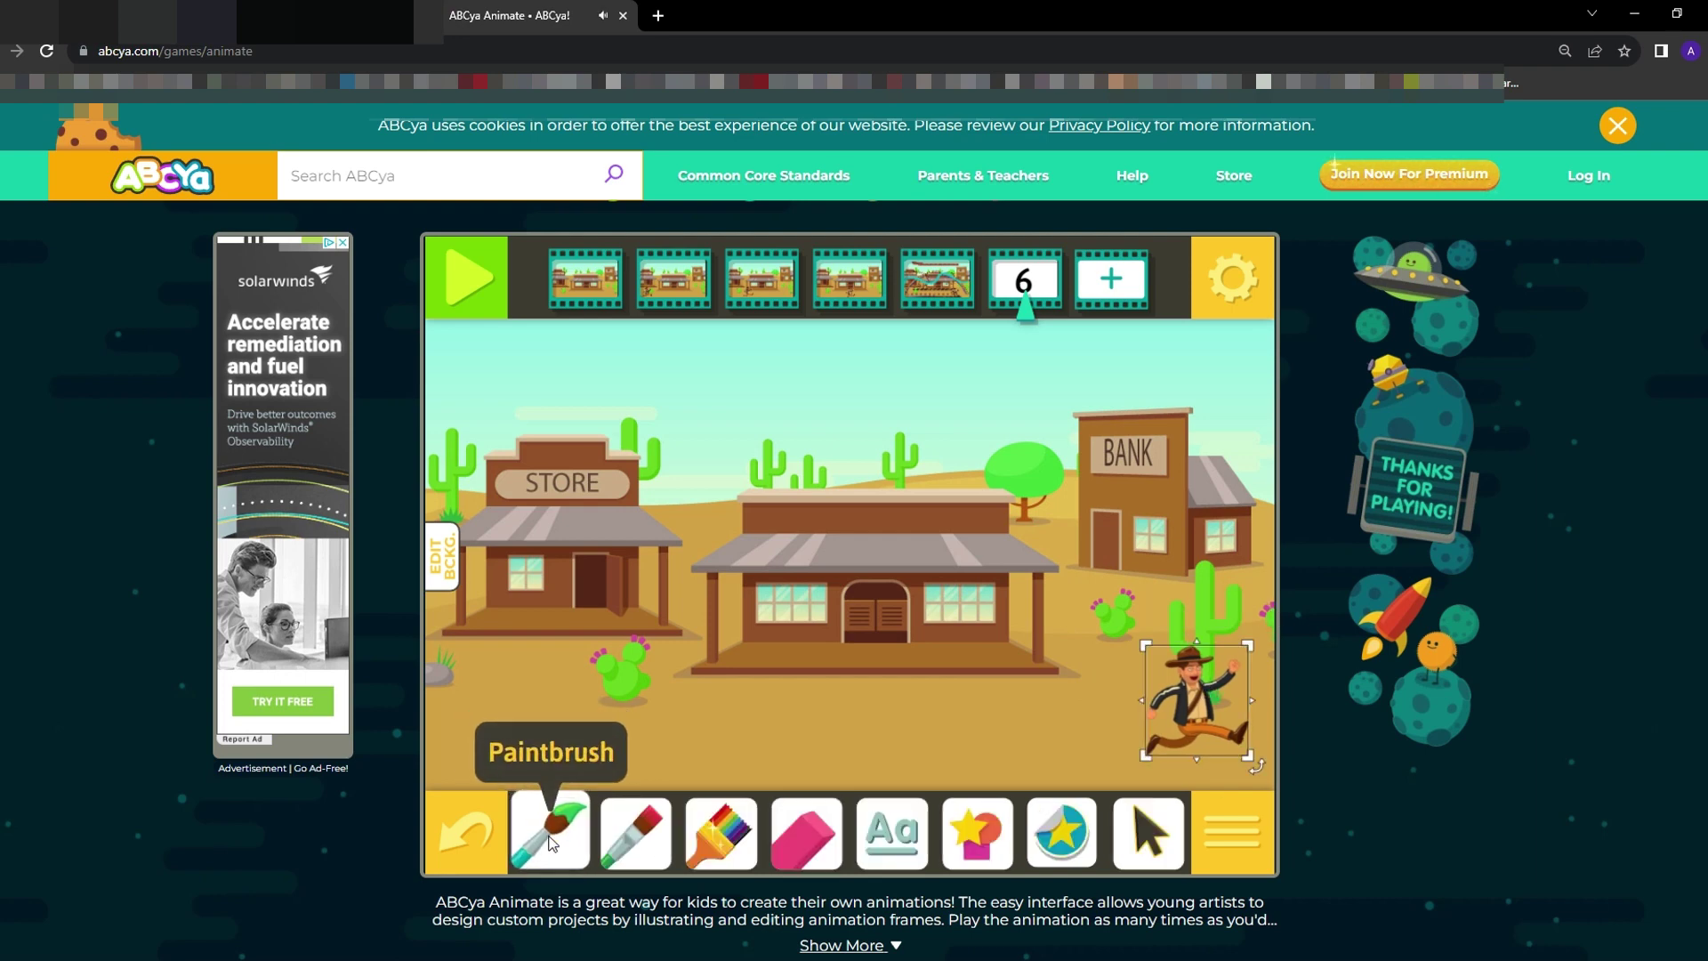
pyautogui.click(583, 280)
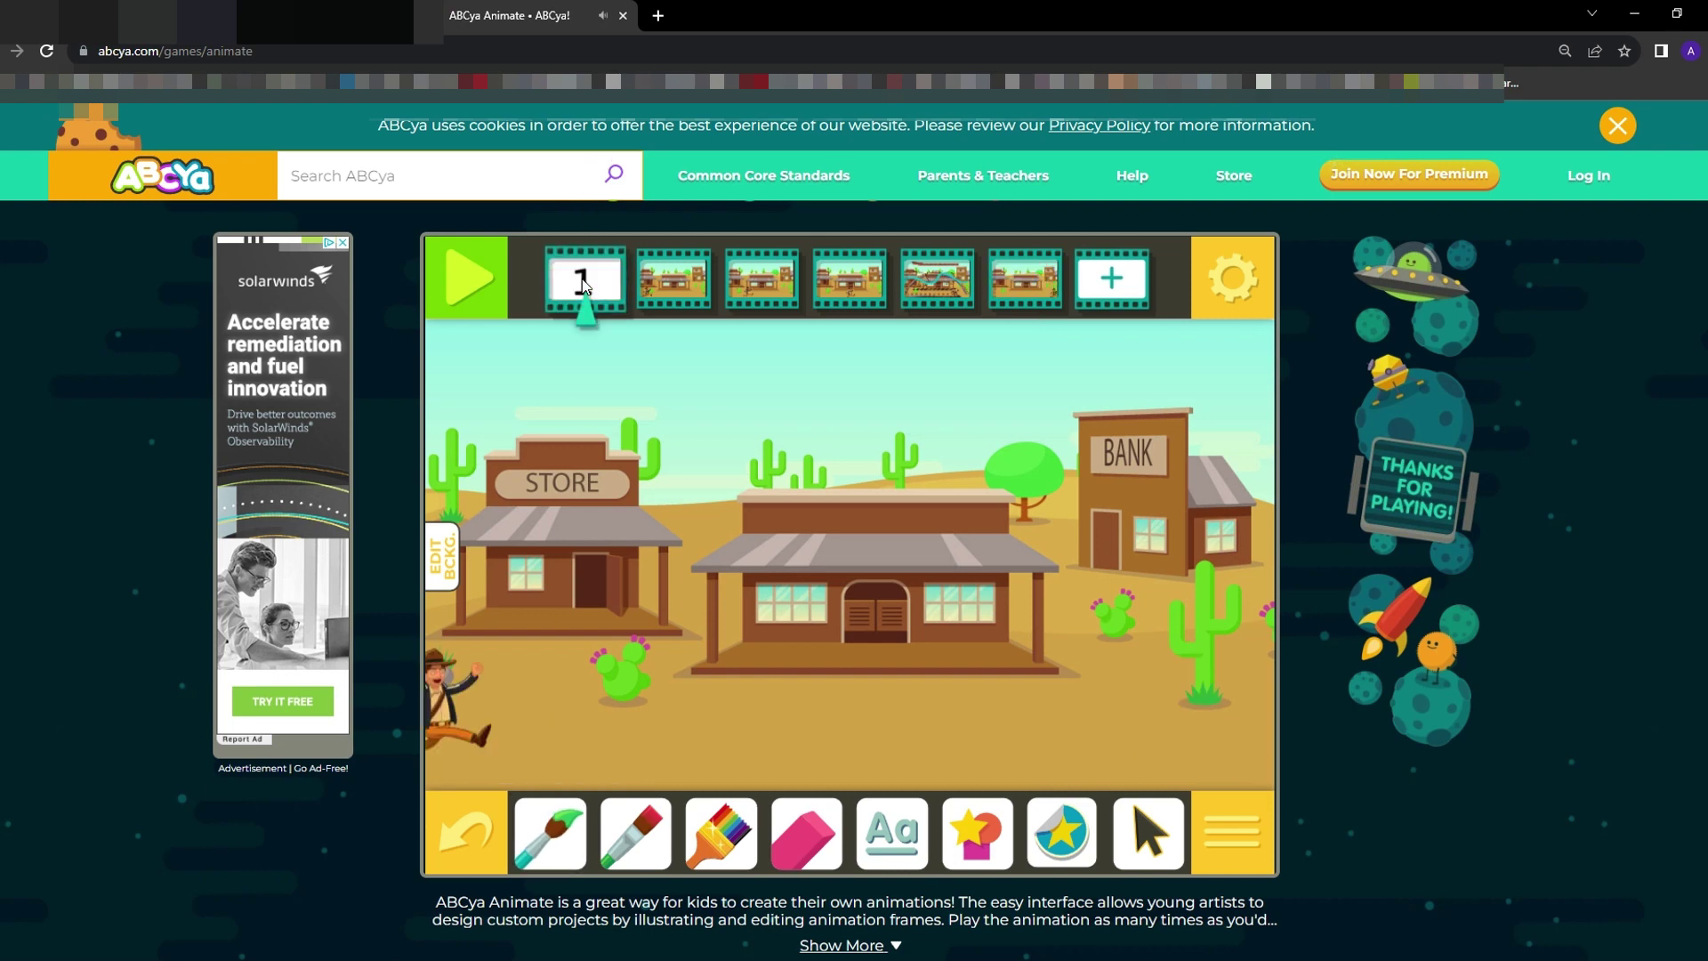
# Add a small, untilted turtle sticker at the lower left of frame 1
pyautogui.click(1067, 809)
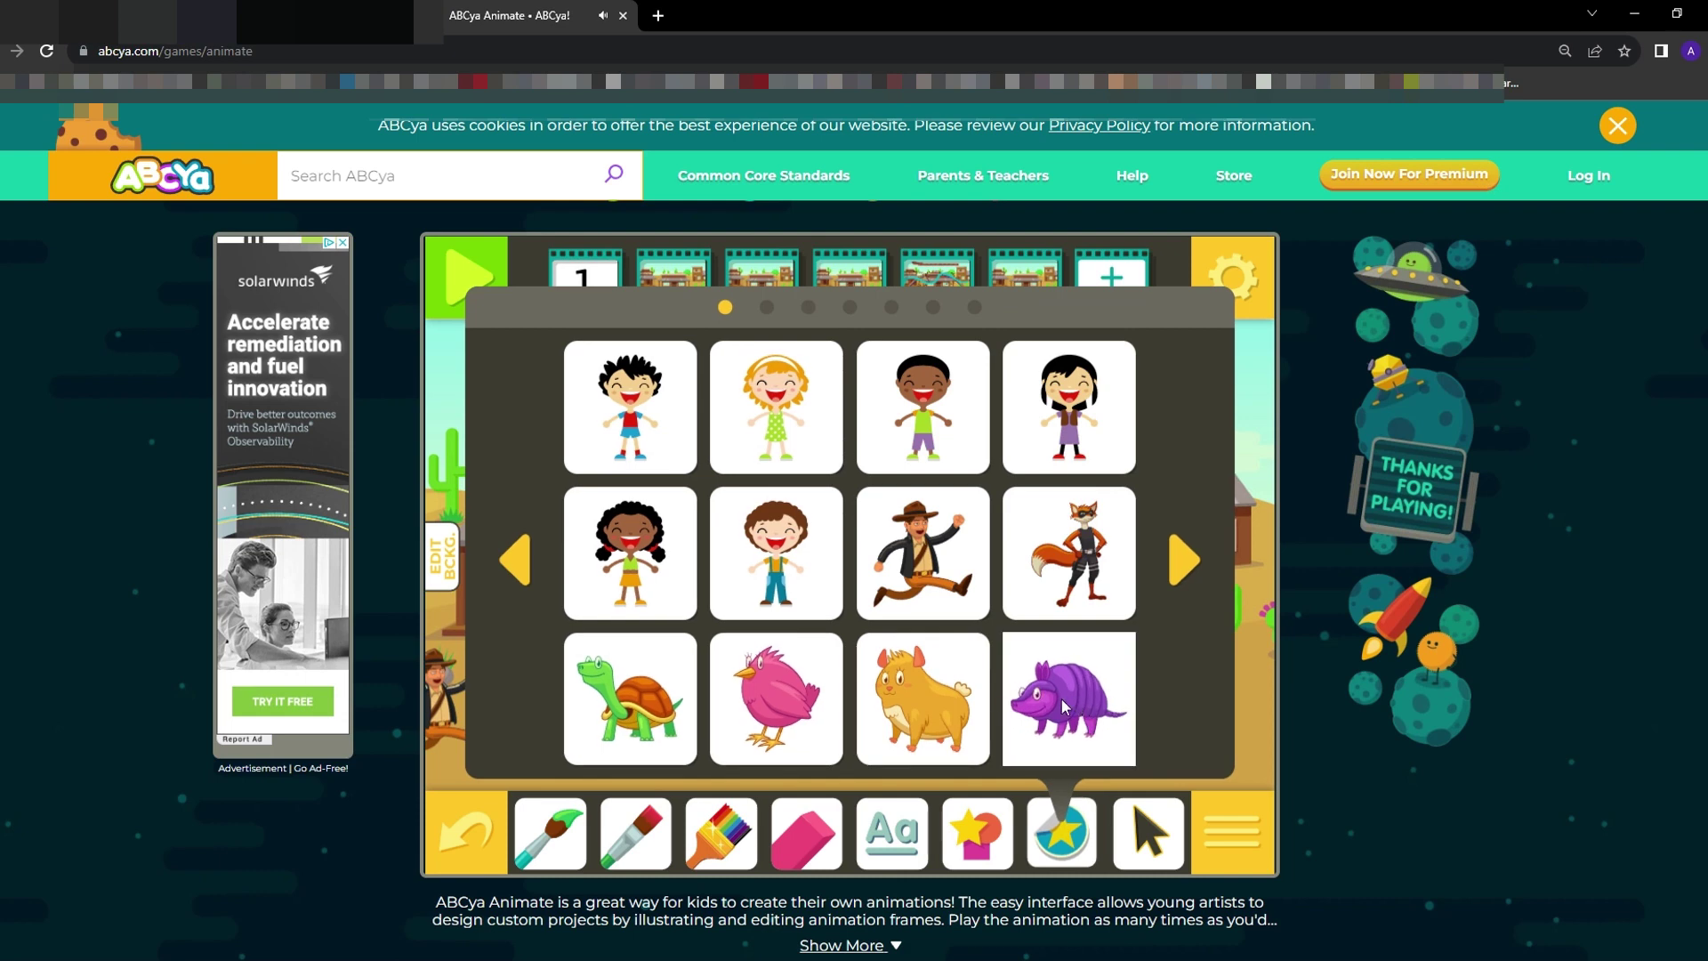
pyautogui.click(628, 691)
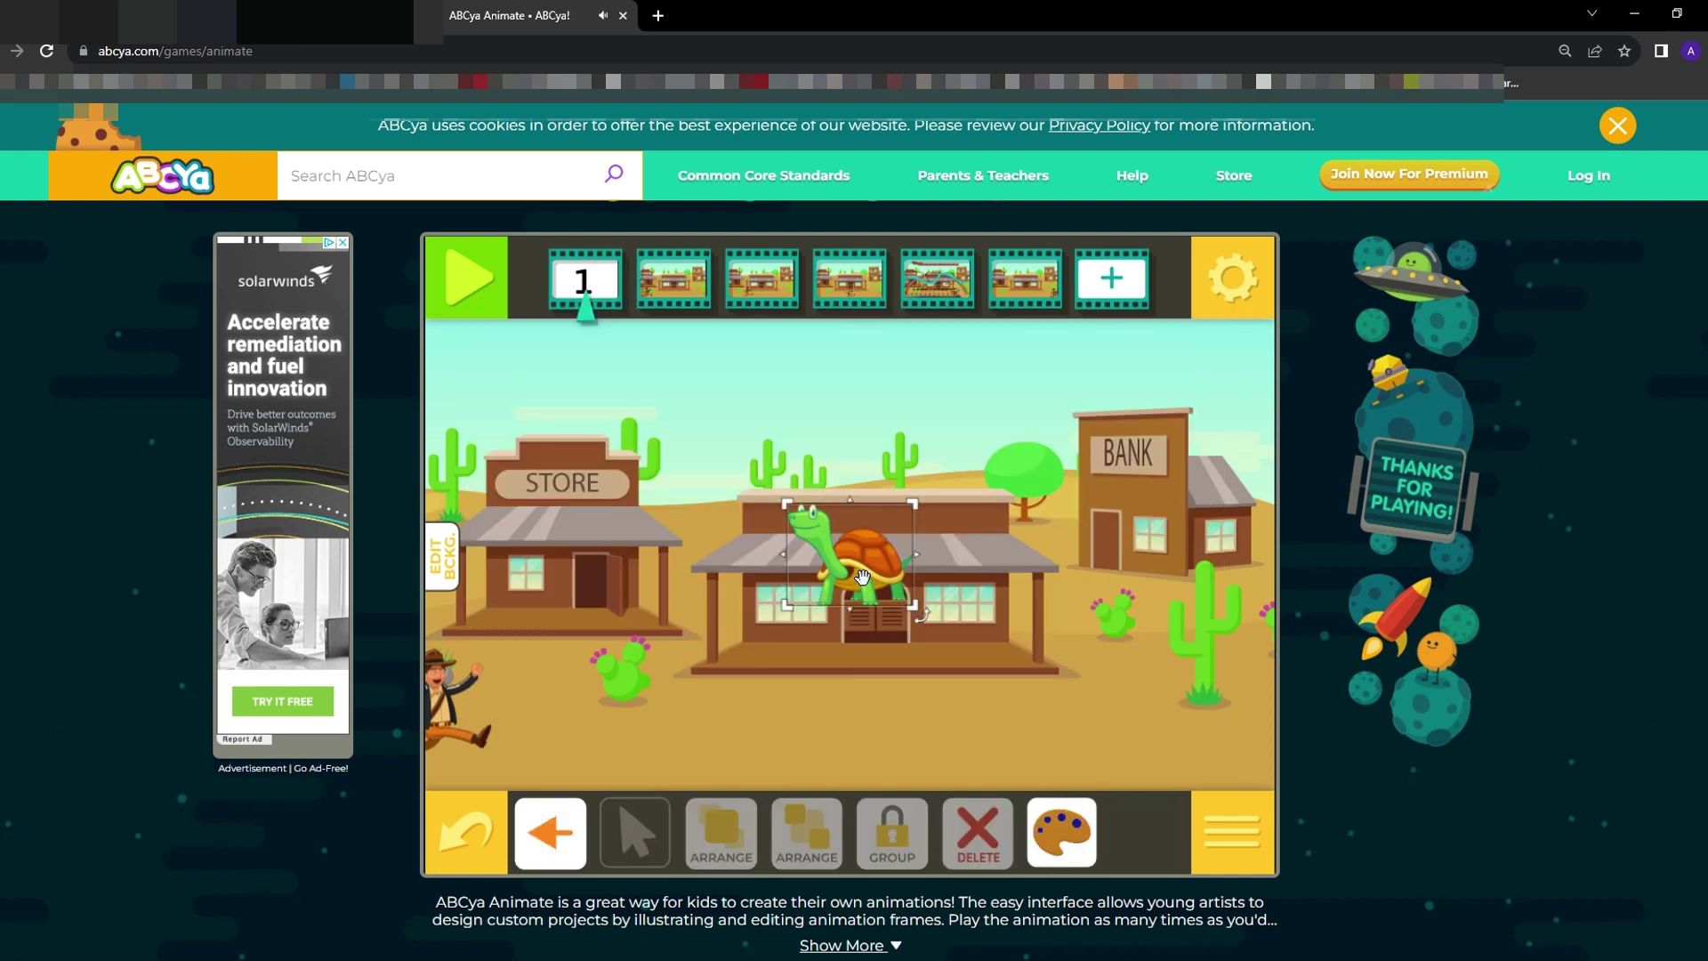
pyautogui.moveTo(854, 560); pyautogui.dragTo(660, 735)
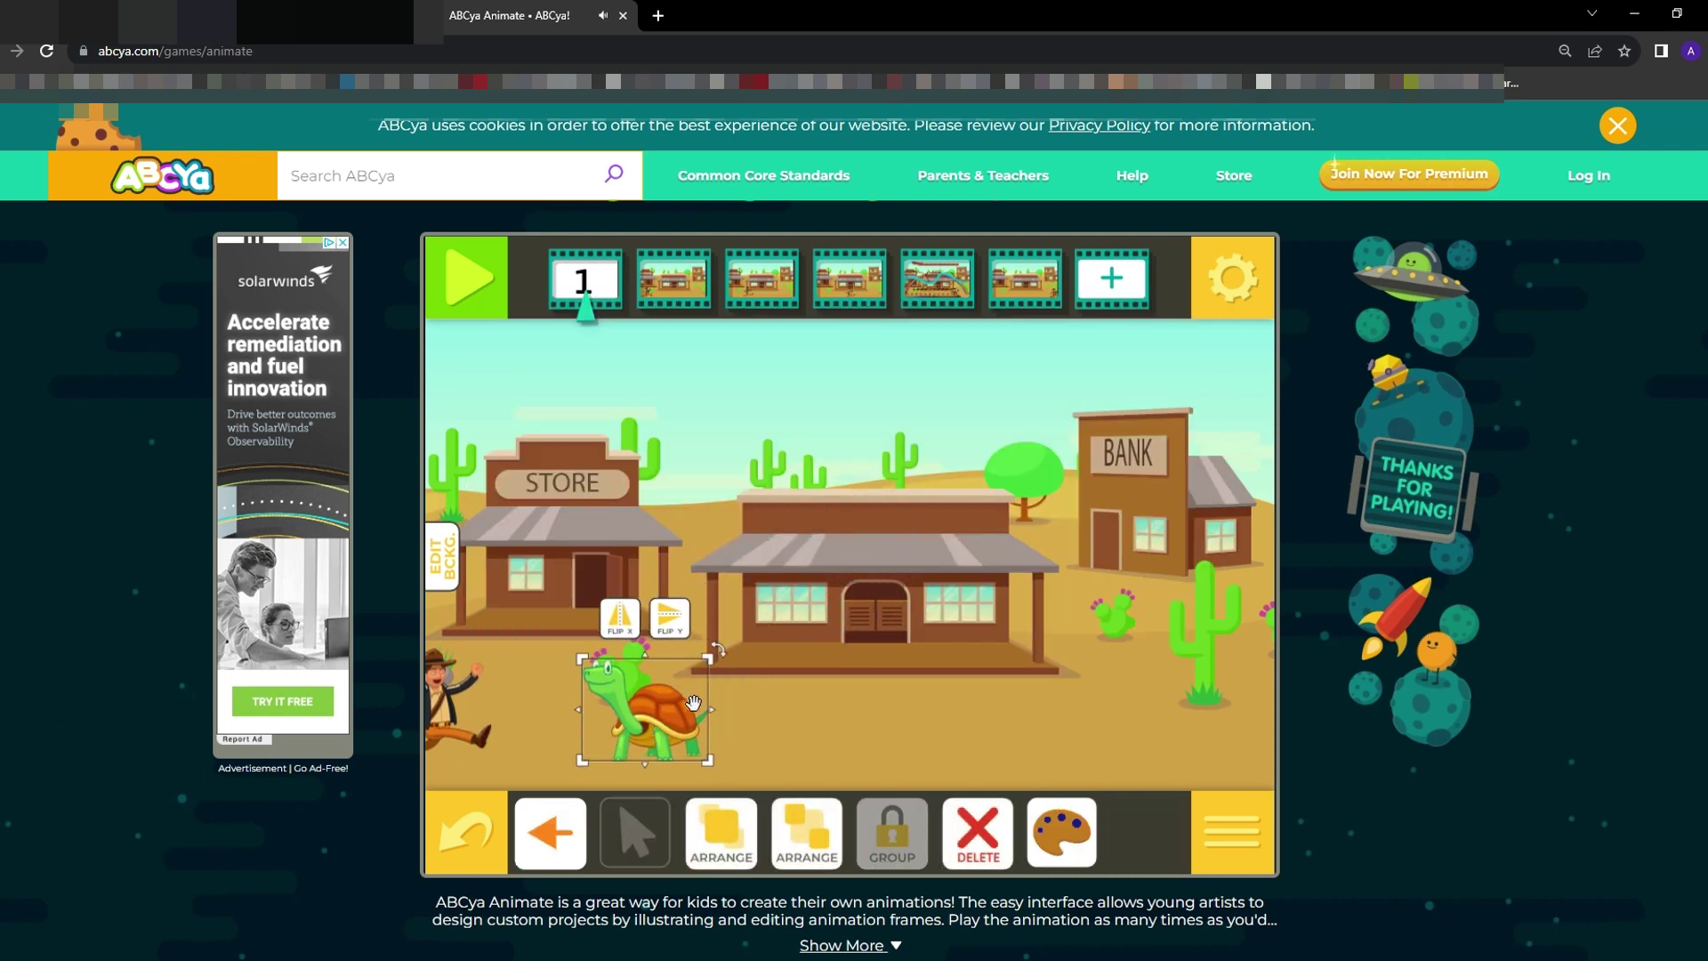
pyautogui.moveTo(720, 667); pyautogui.dragTo(799, 735)
pyautogui.click(609, 687)
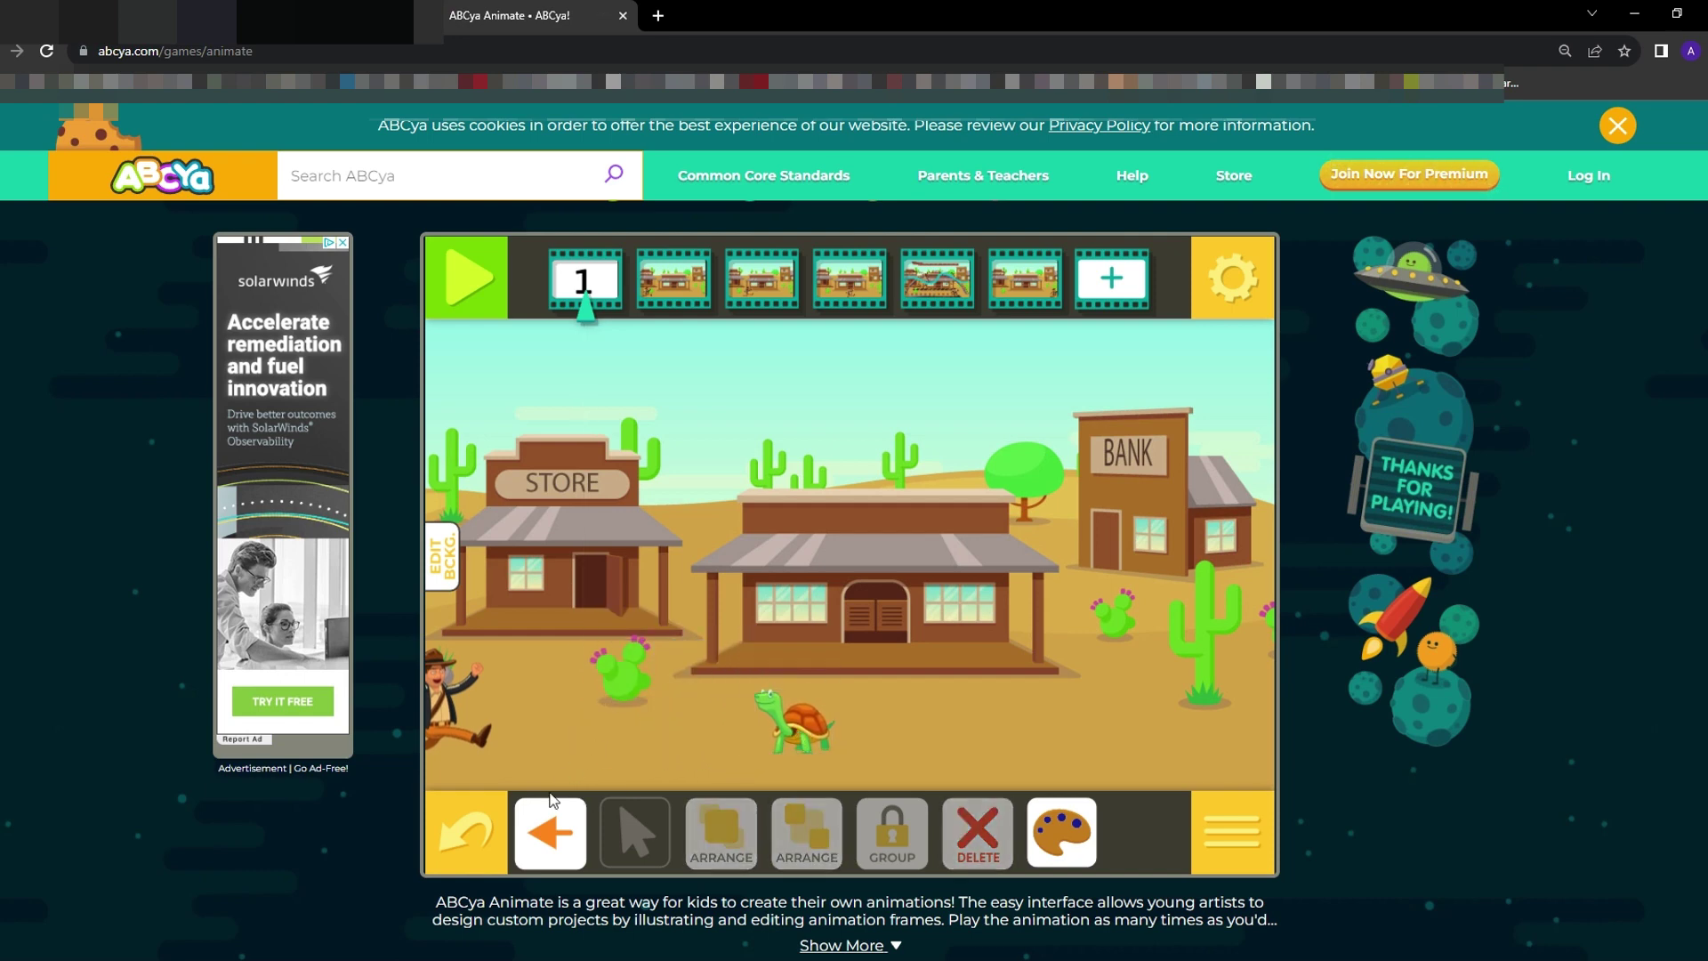
pyautogui.click(555, 842)
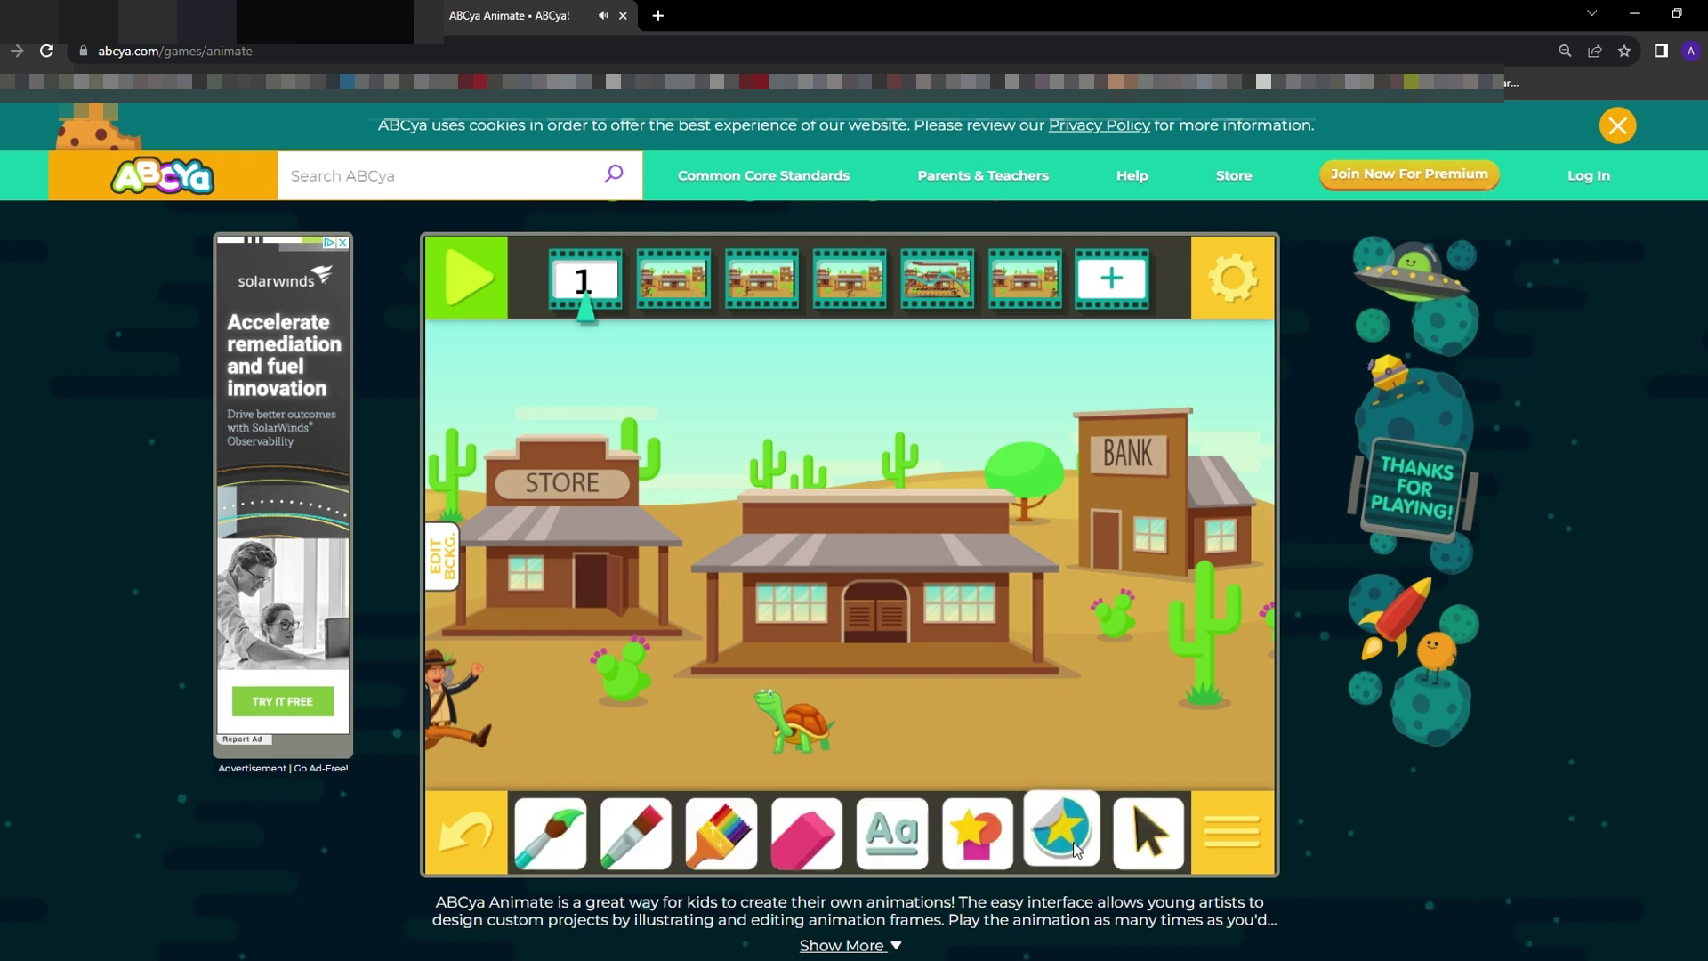
# In frame 2, add a small turtle by the porch tilted about 20 degrees clockwise
pyautogui.click(662, 287)
pyautogui.click(1060, 842)
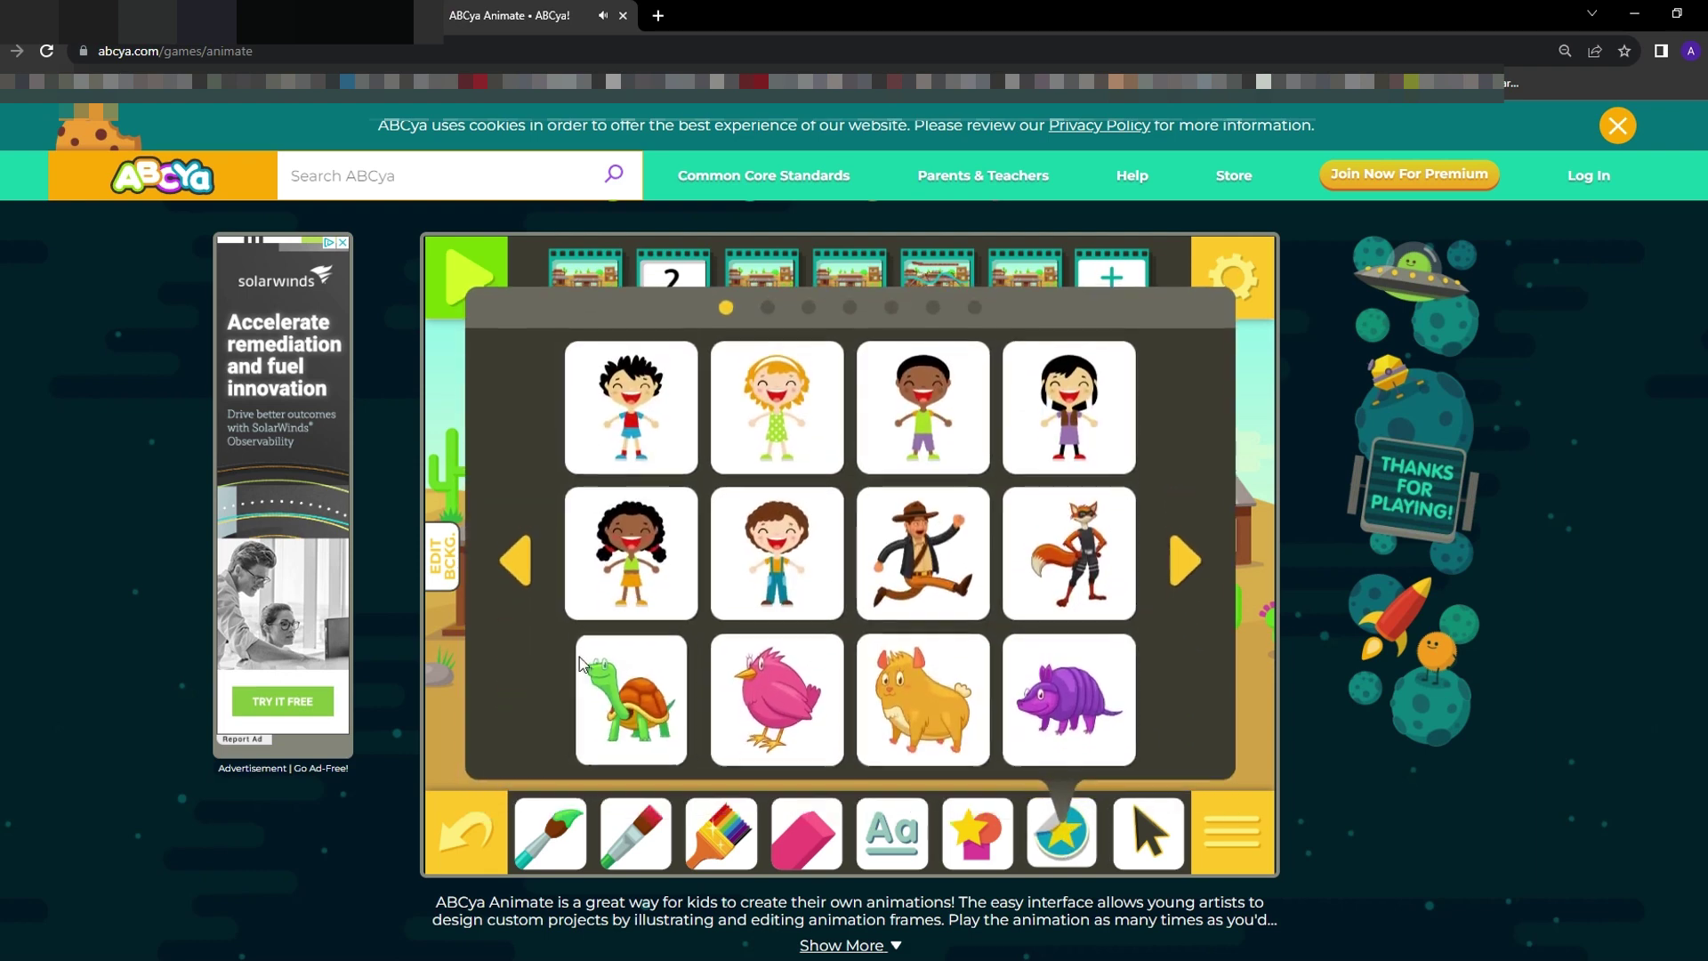
pyautogui.click(631, 751)
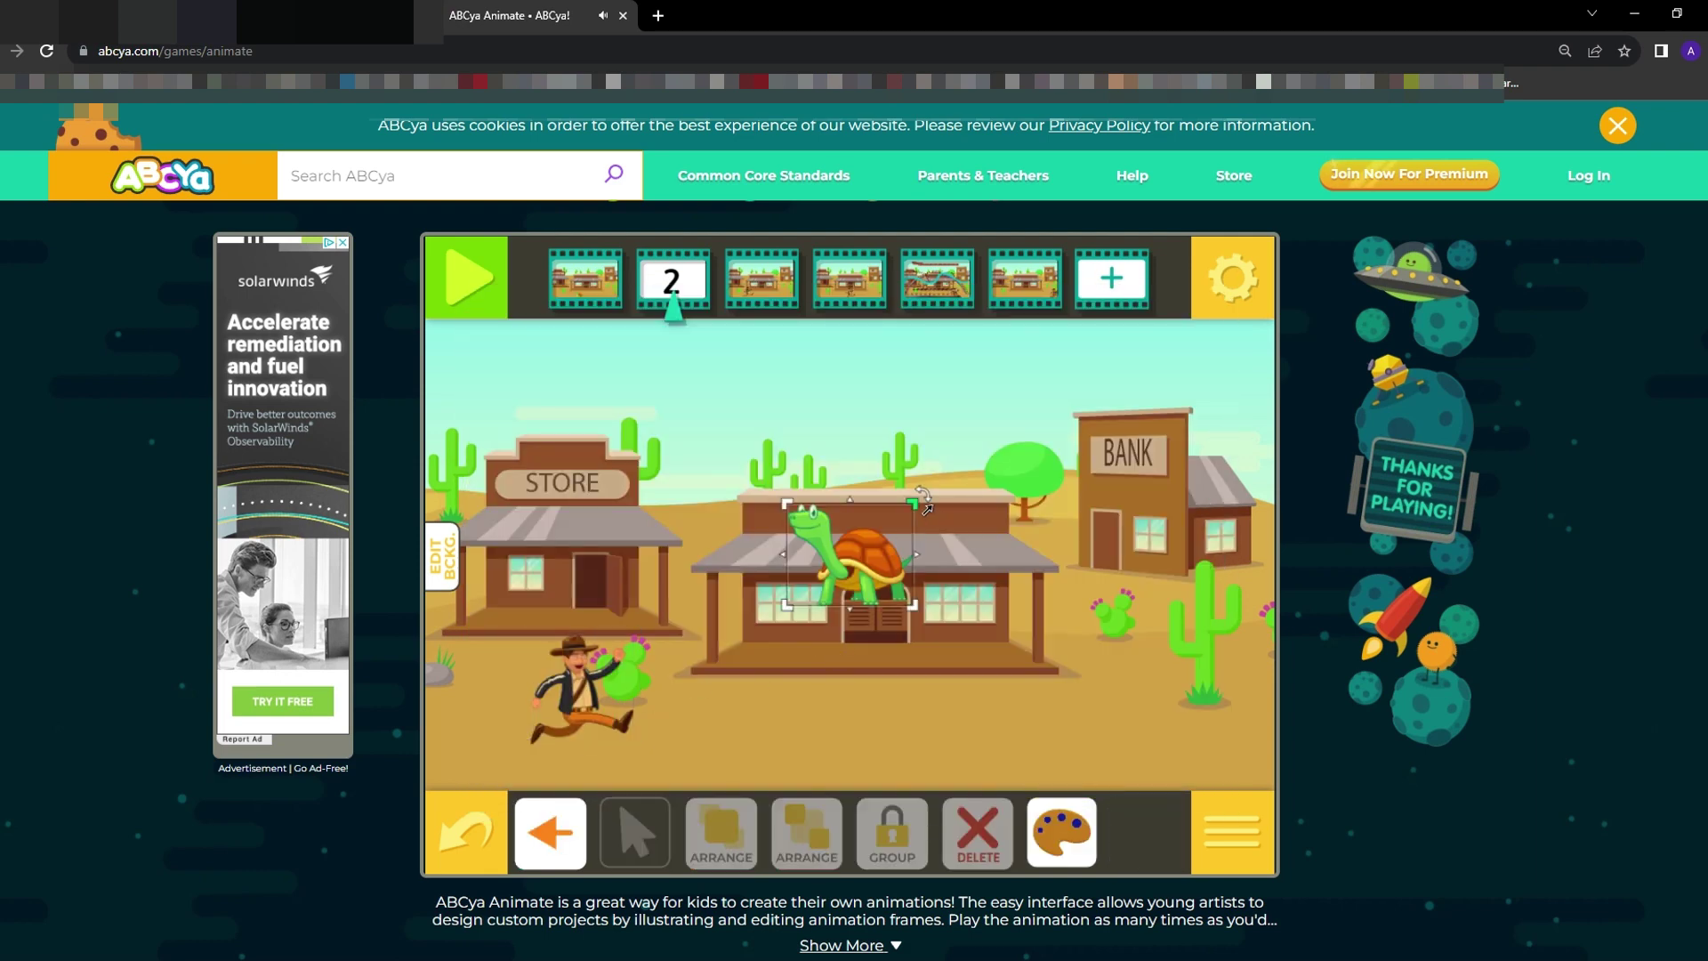
pyautogui.moveTo(927, 509); pyautogui.dragTo(811, 677)
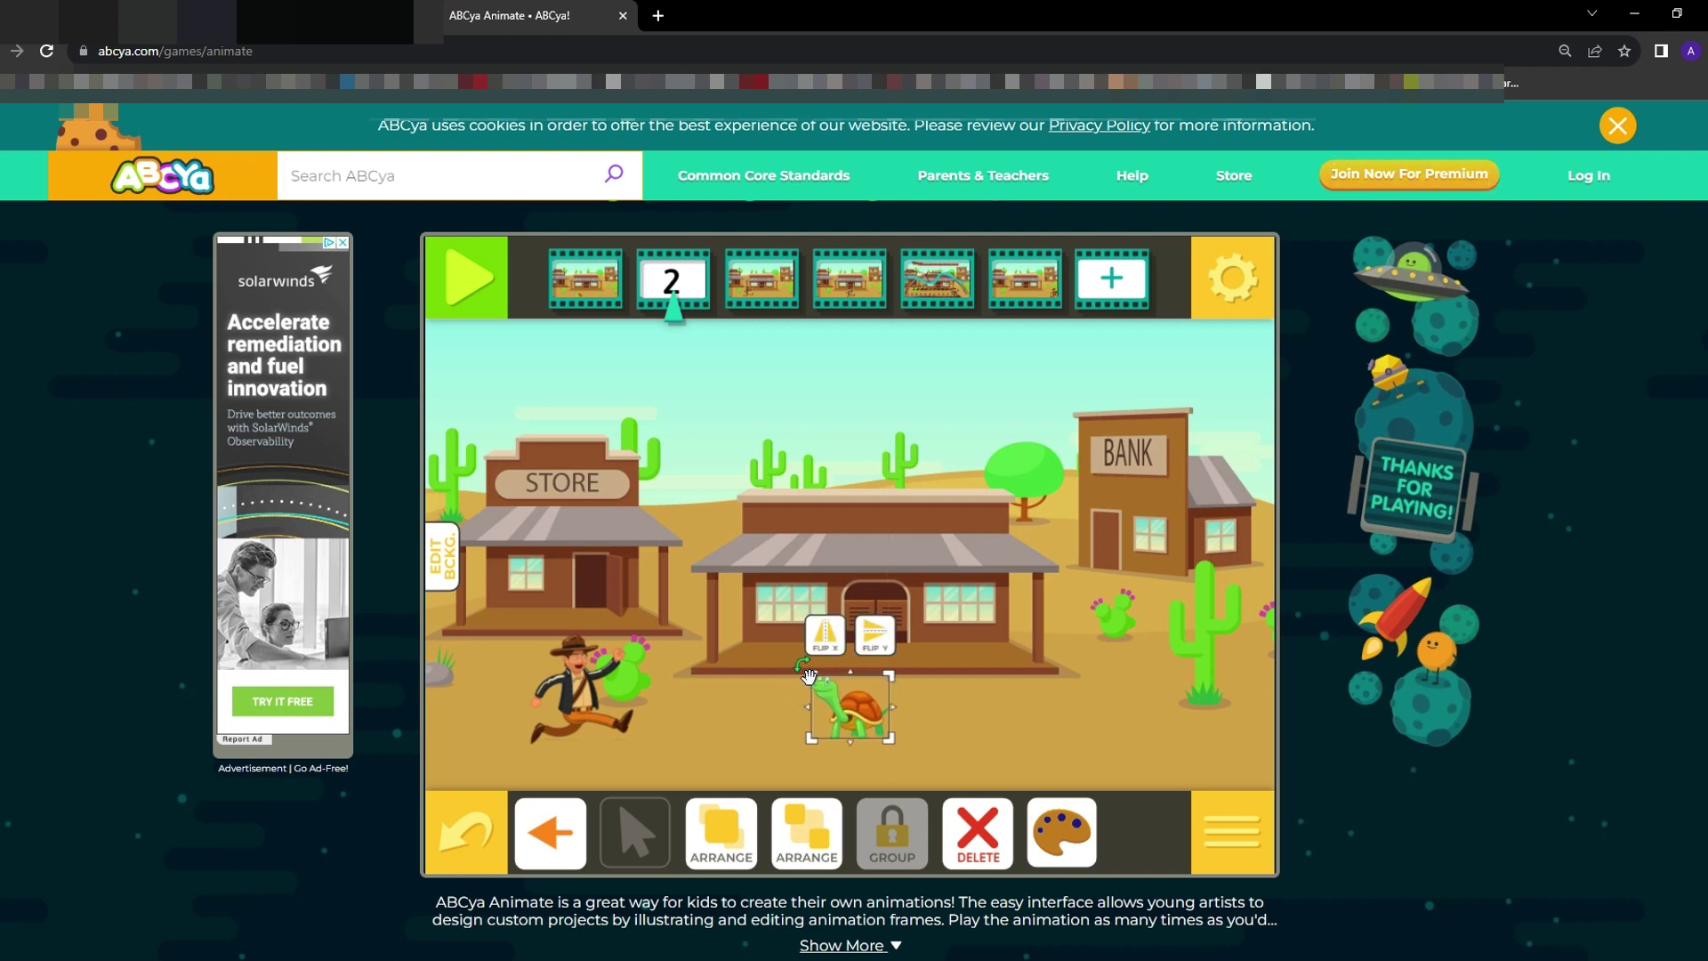
pyautogui.moveTo(809, 676); pyautogui.dragTo(851, 659)
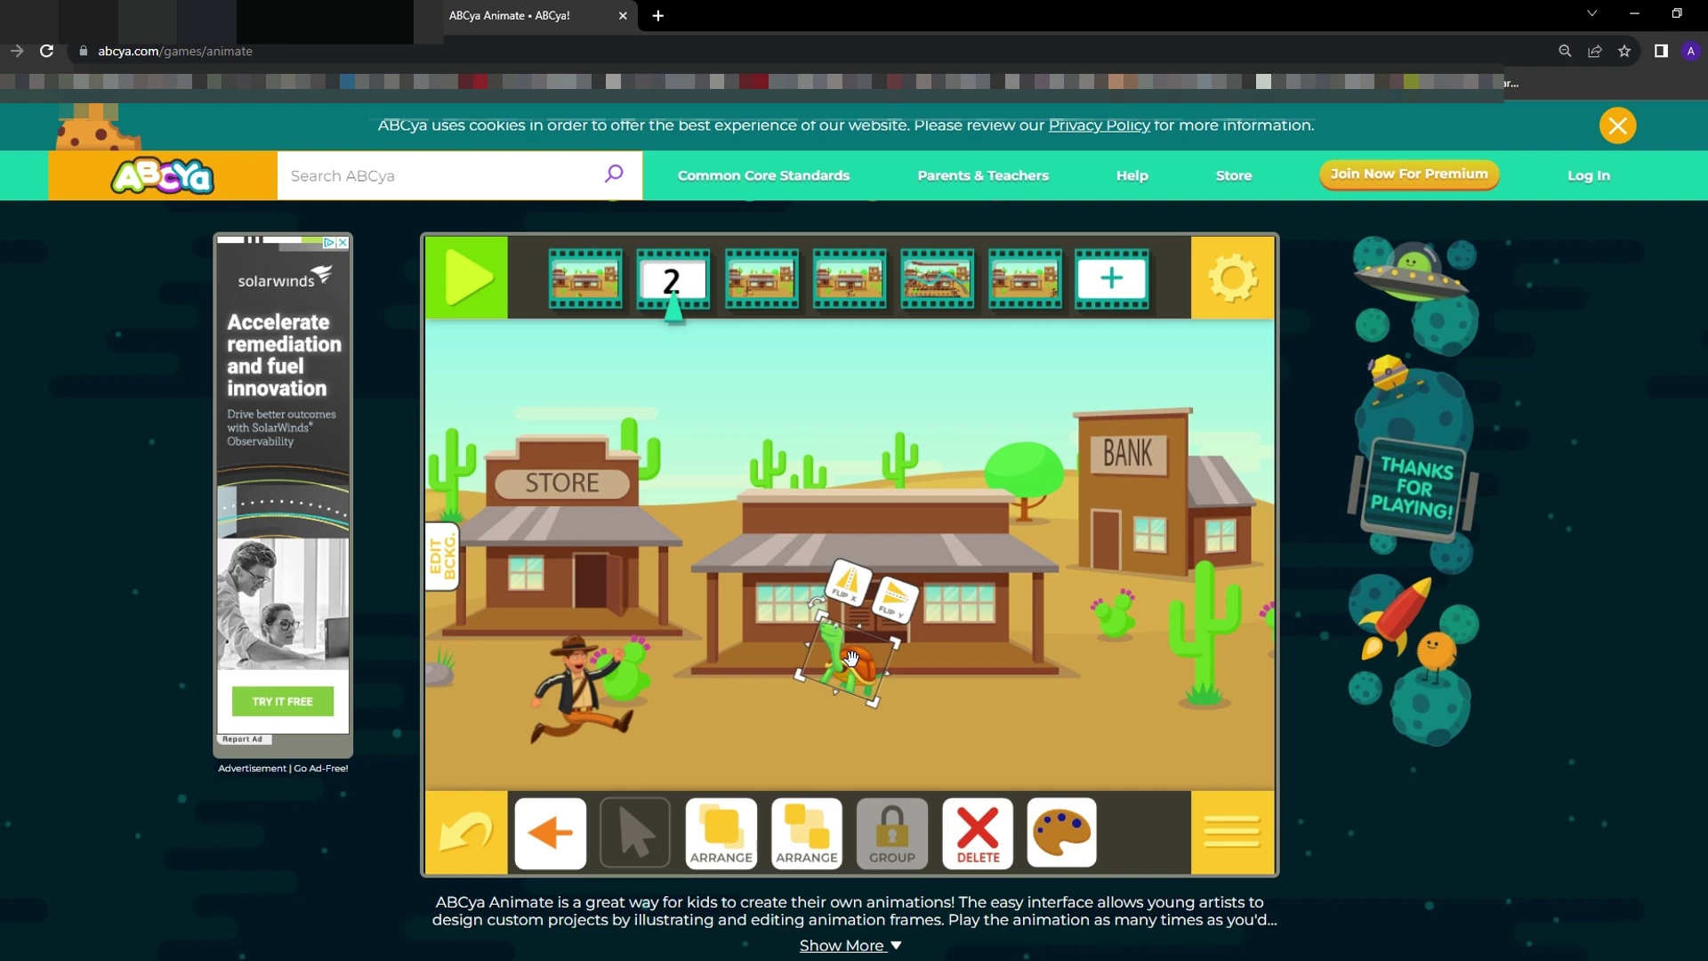
pyautogui.click(1005, 669)
pyautogui.click(550, 832)
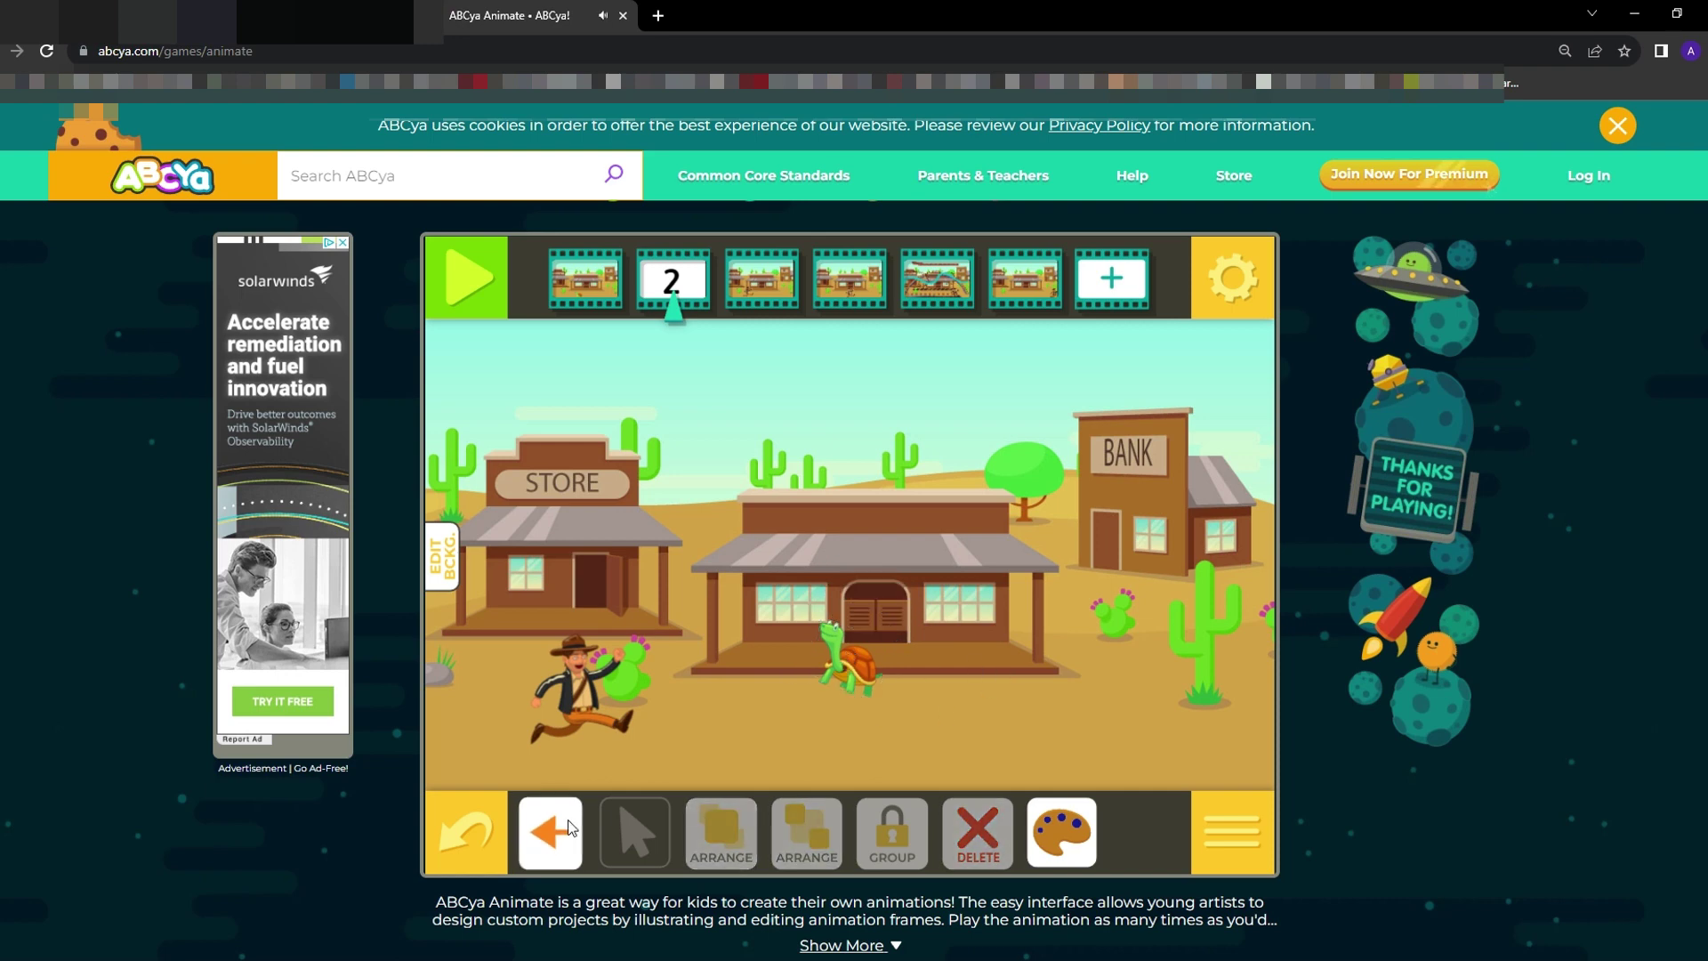
# In frame 3, add a shrunken turtle tilted further than in frame 2
pyautogui.click(788, 283)
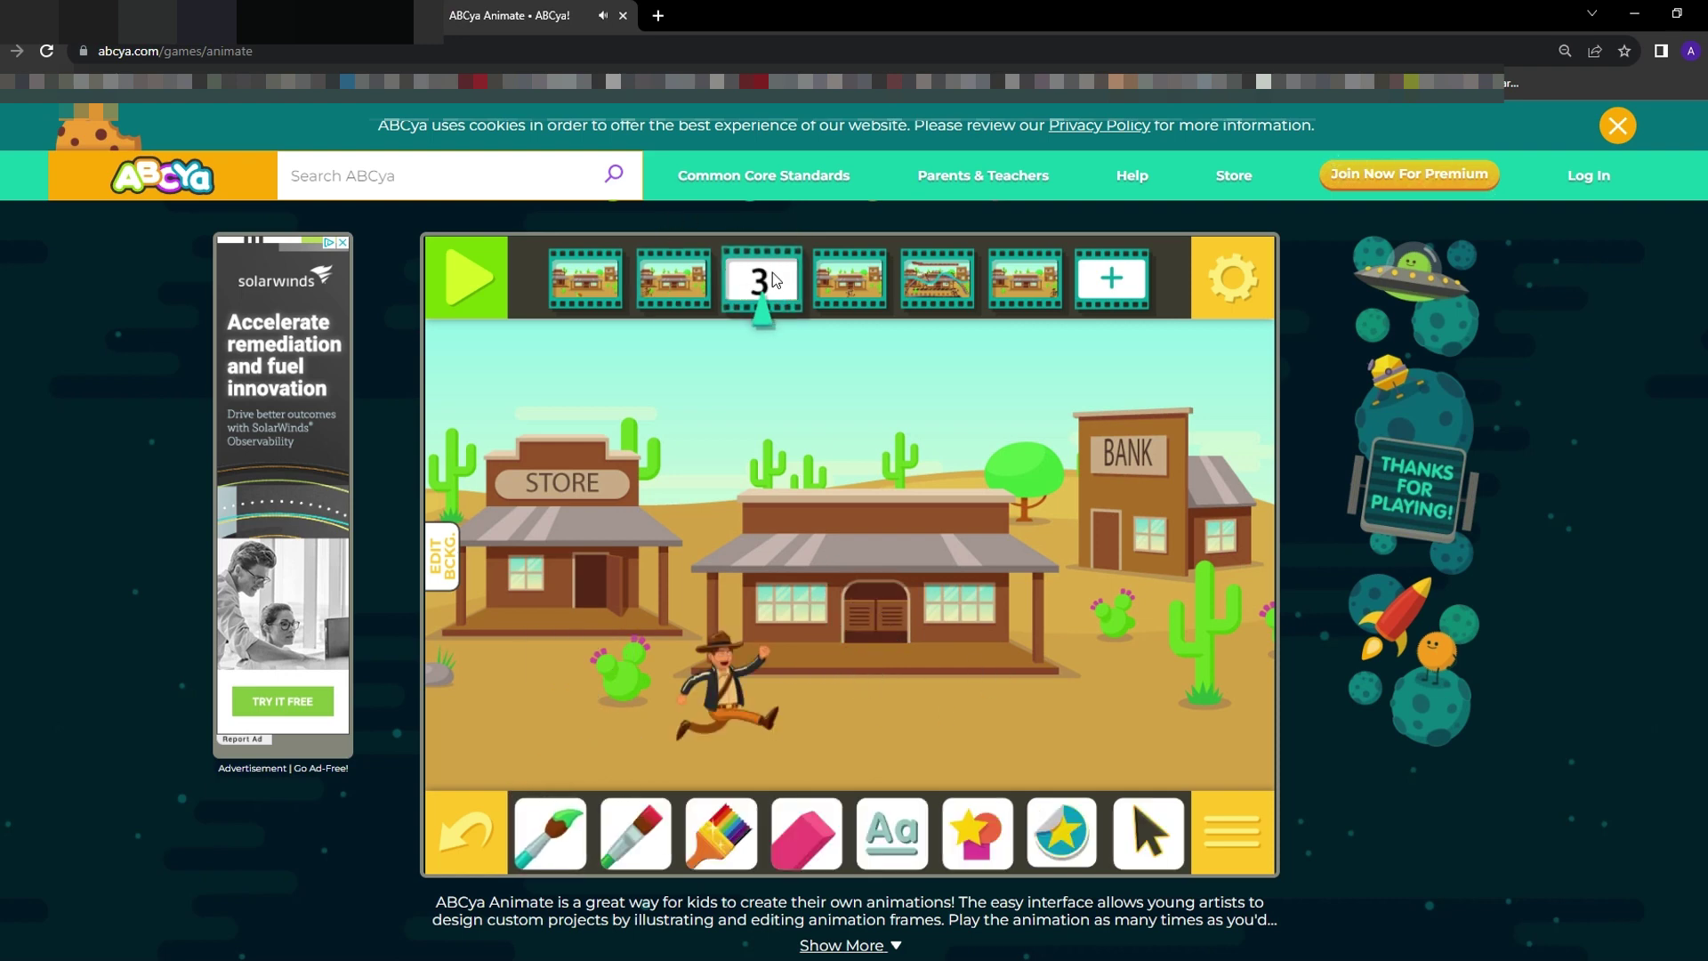
pyautogui.click(1080, 852)
pyautogui.click(637, 718)
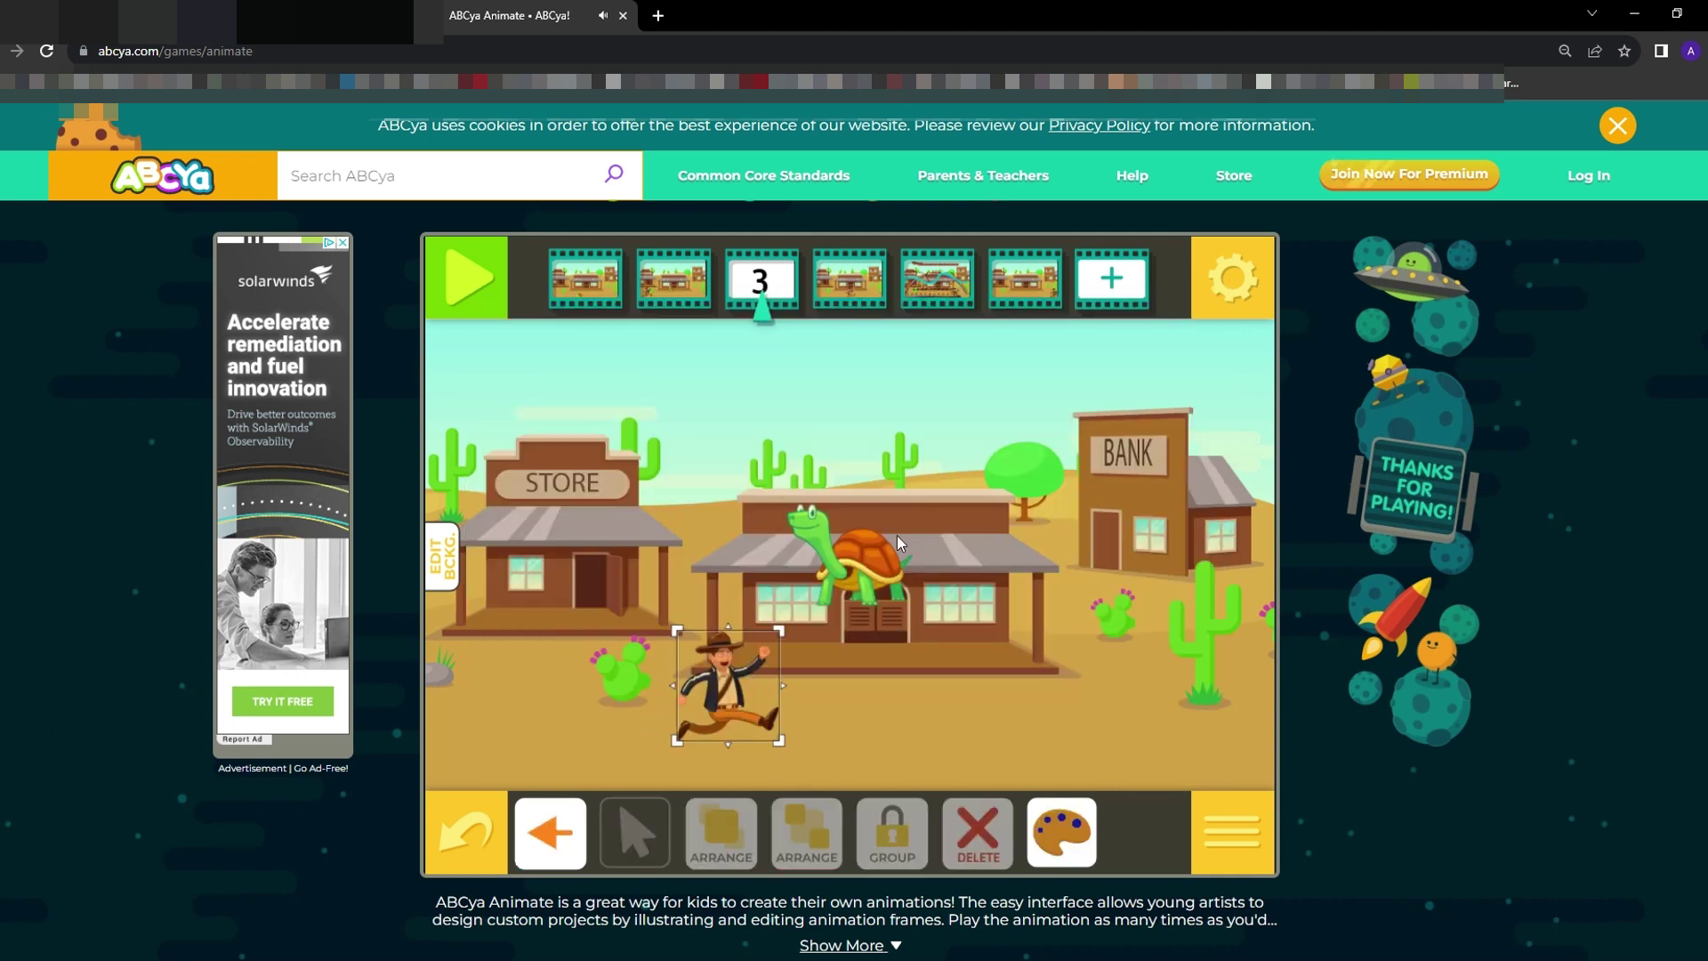
pyautogui.moveTo(788, 505); pyautogui.dragTo(964, 569)
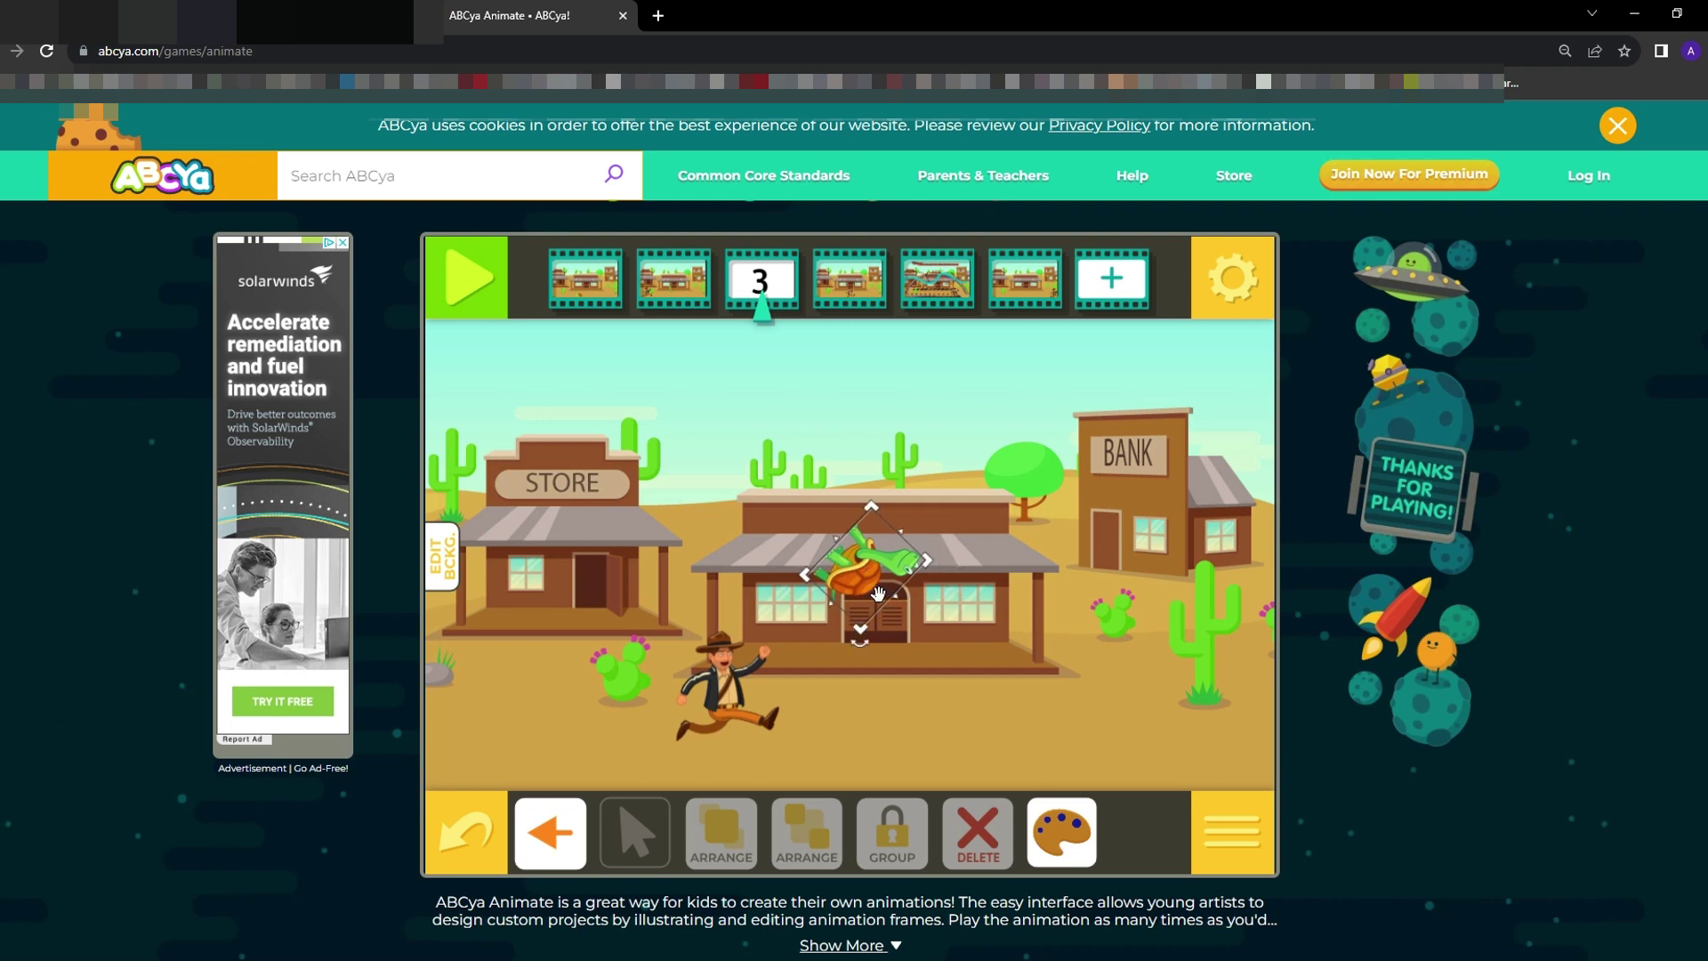
pyautogui.click(560, 840)
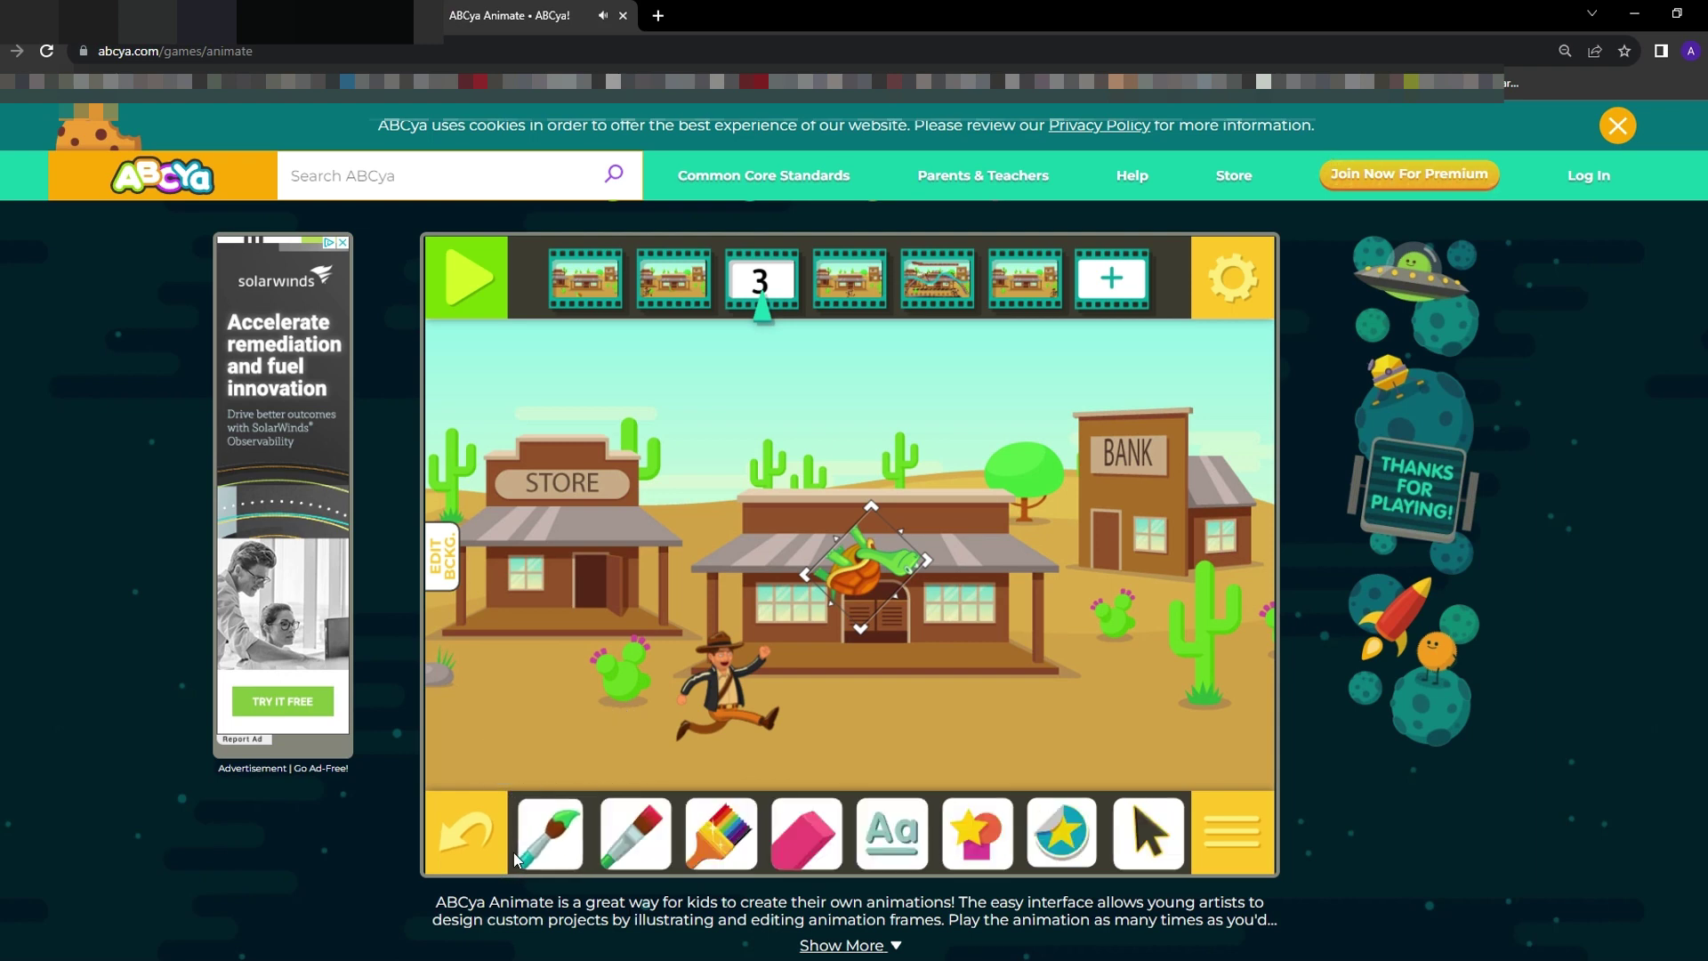
# In frame 4, add a shrunken turtle turned head-down above the building's doors
pyautogui.click(869, 283)
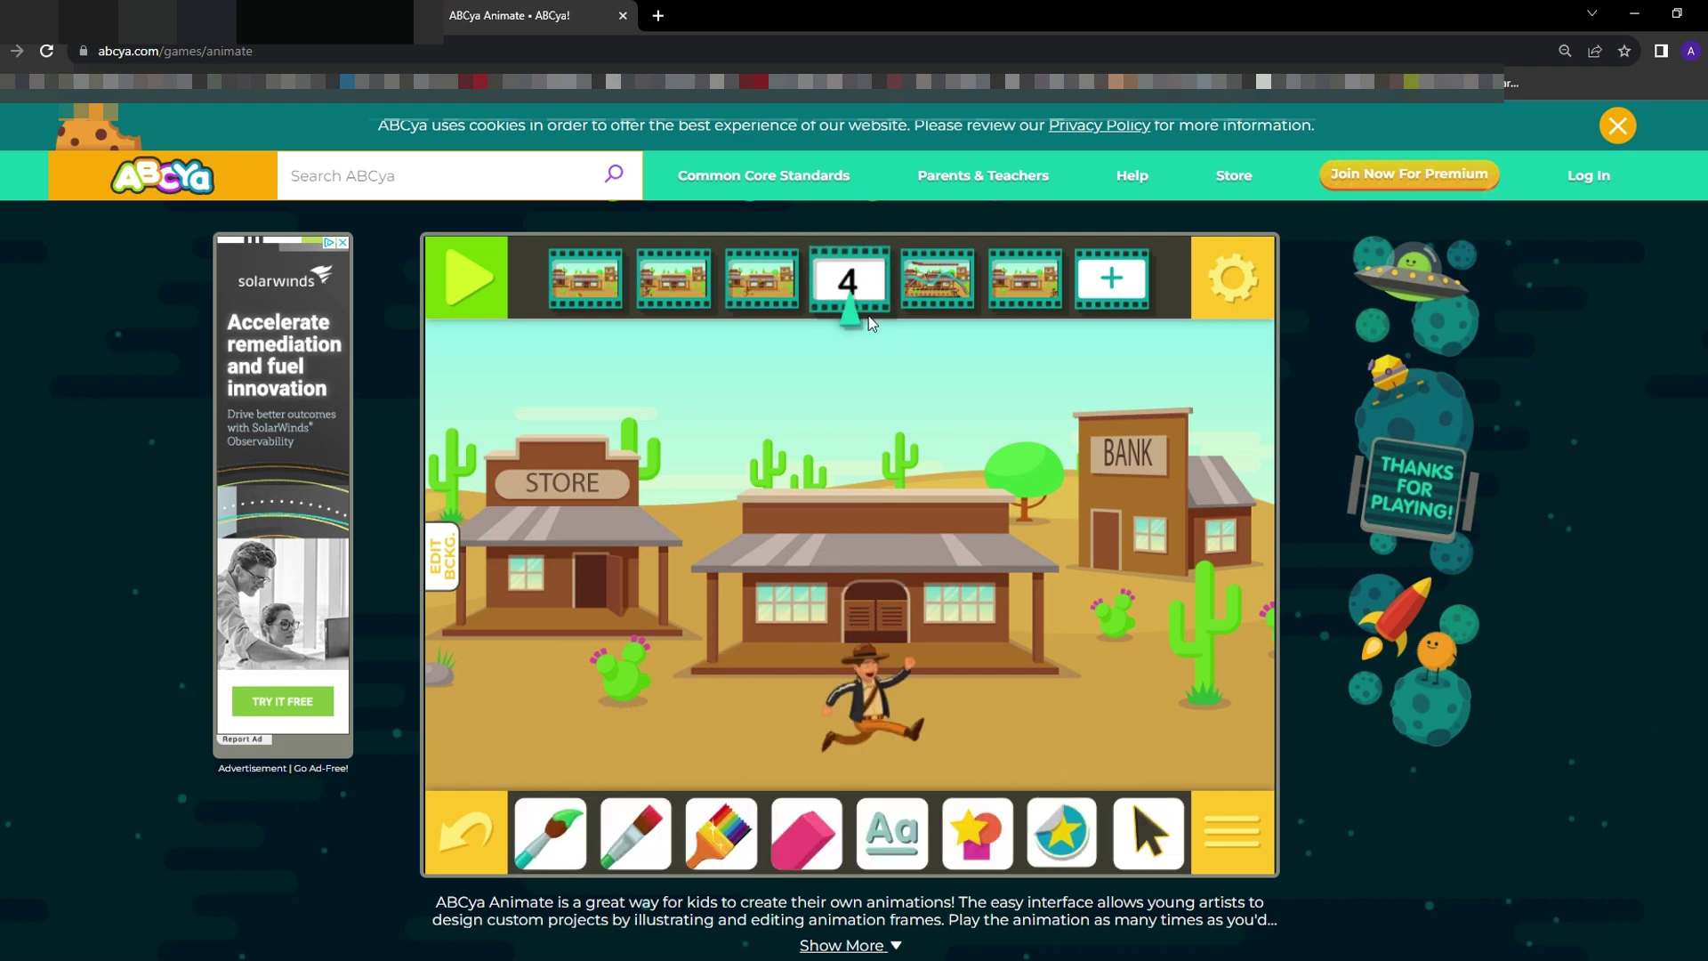
pyautogui.click(1075, 854)
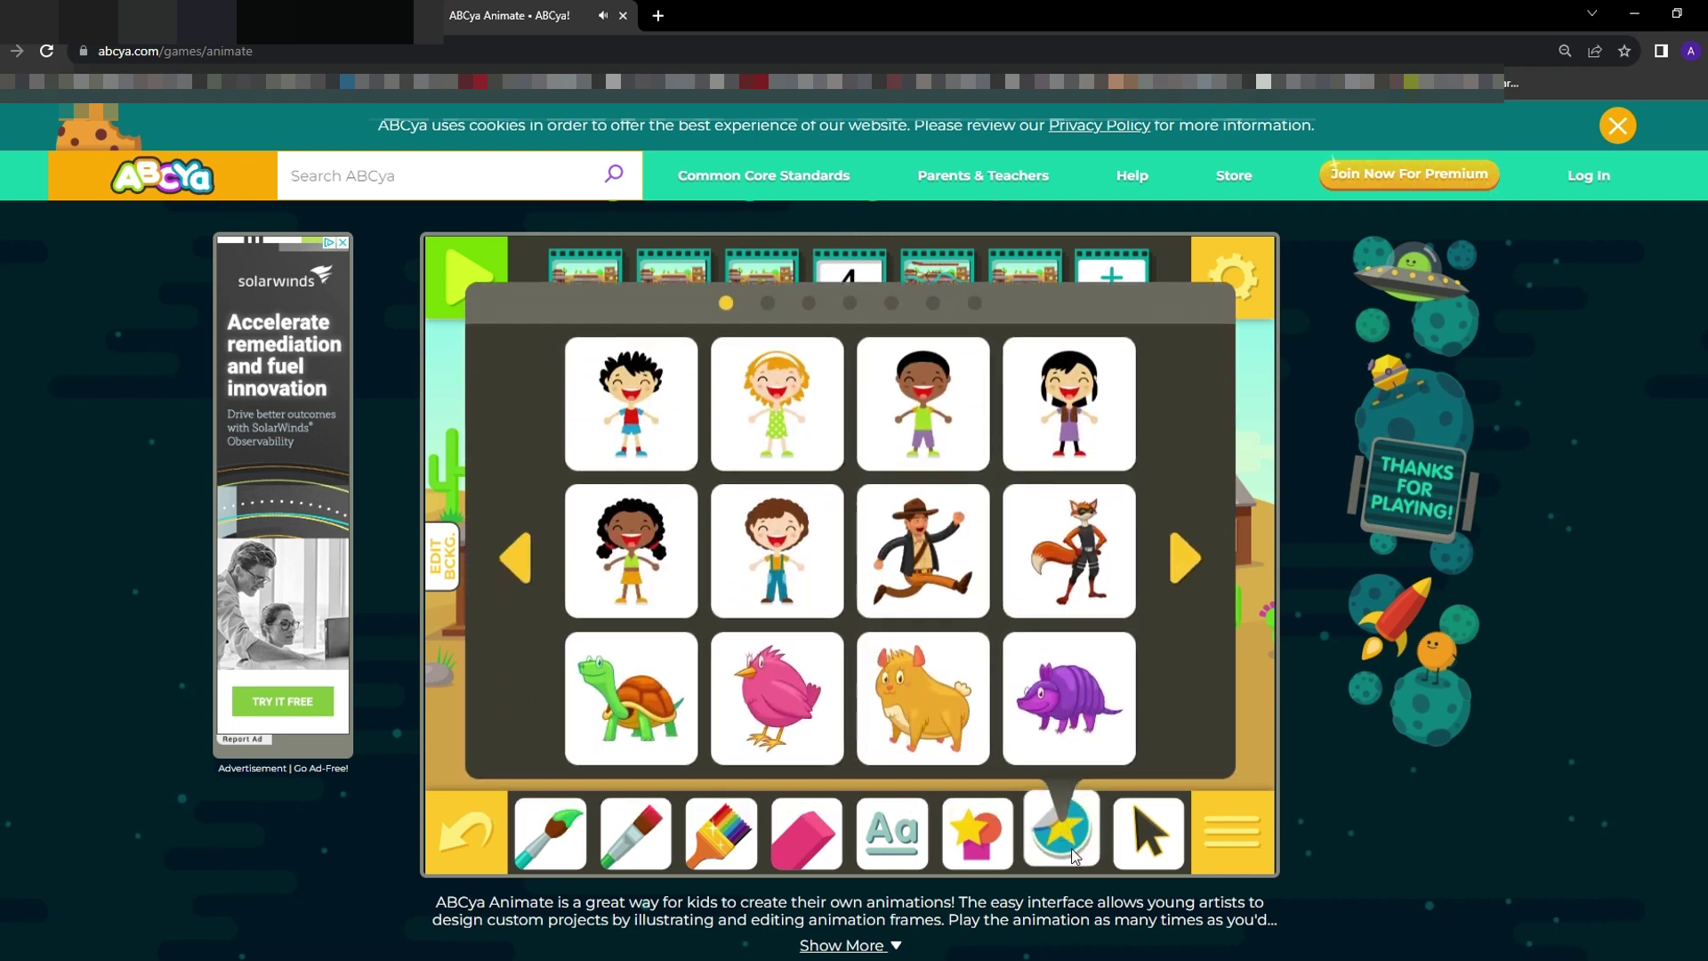
pyautogui.click(633, 703)
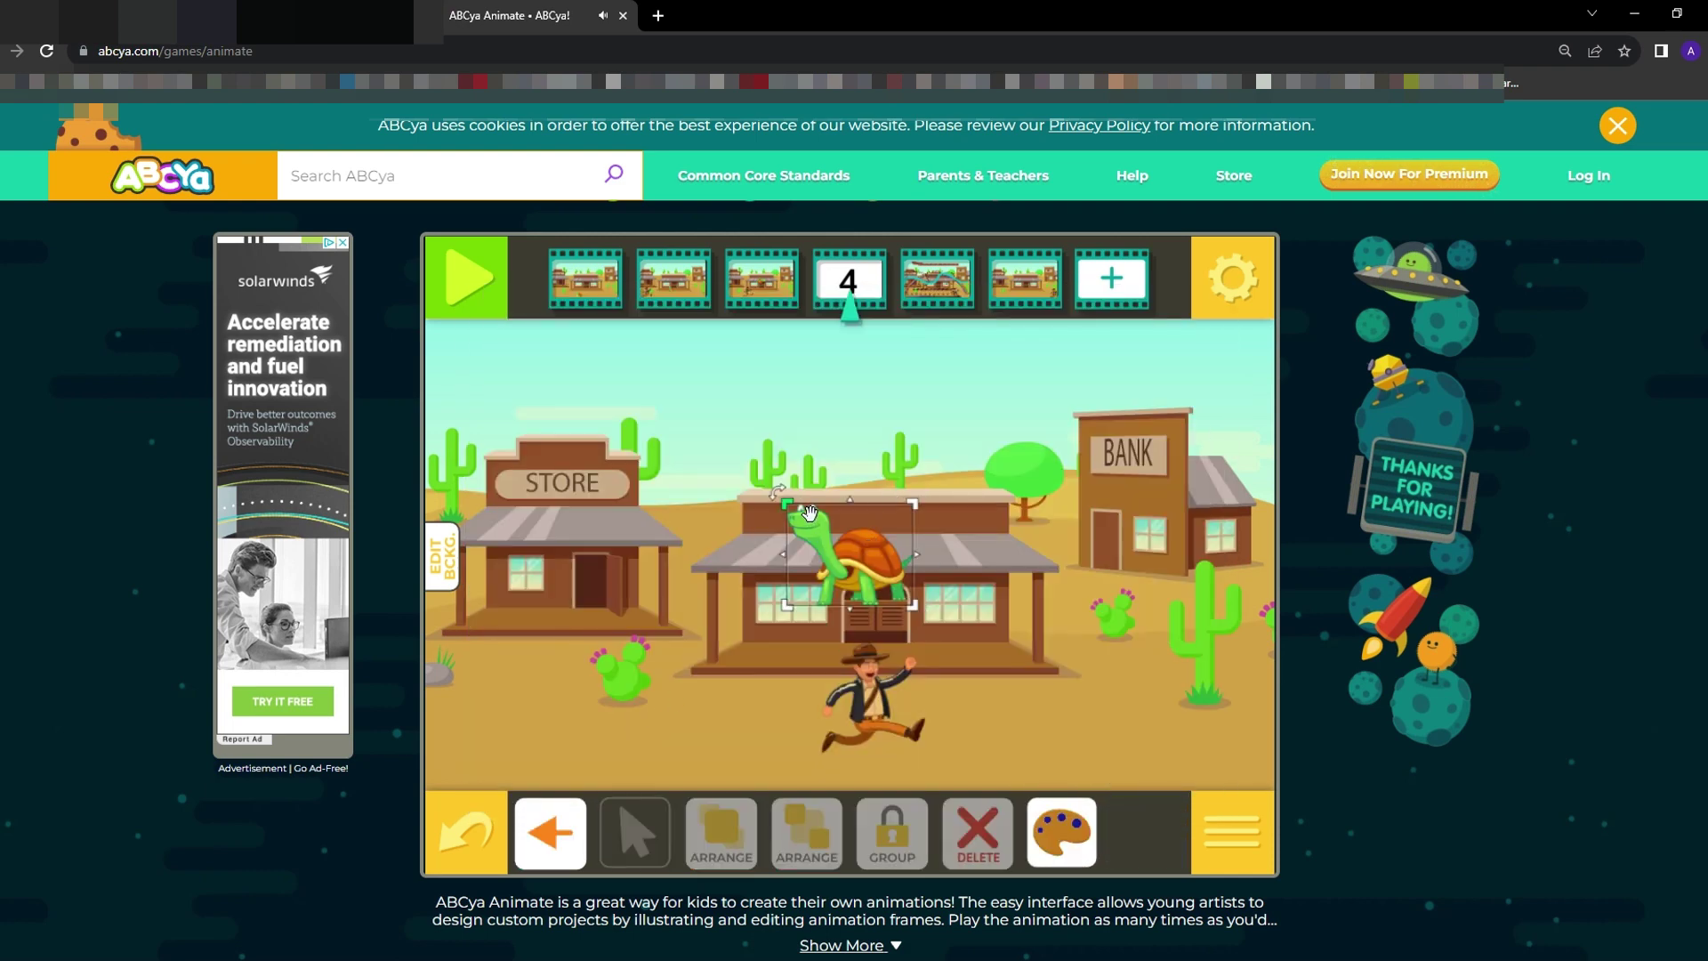
pyautogui.moveTo(803, 513); pyautogui.dragTo(928, 665)
pyautogui.click(868, 703)
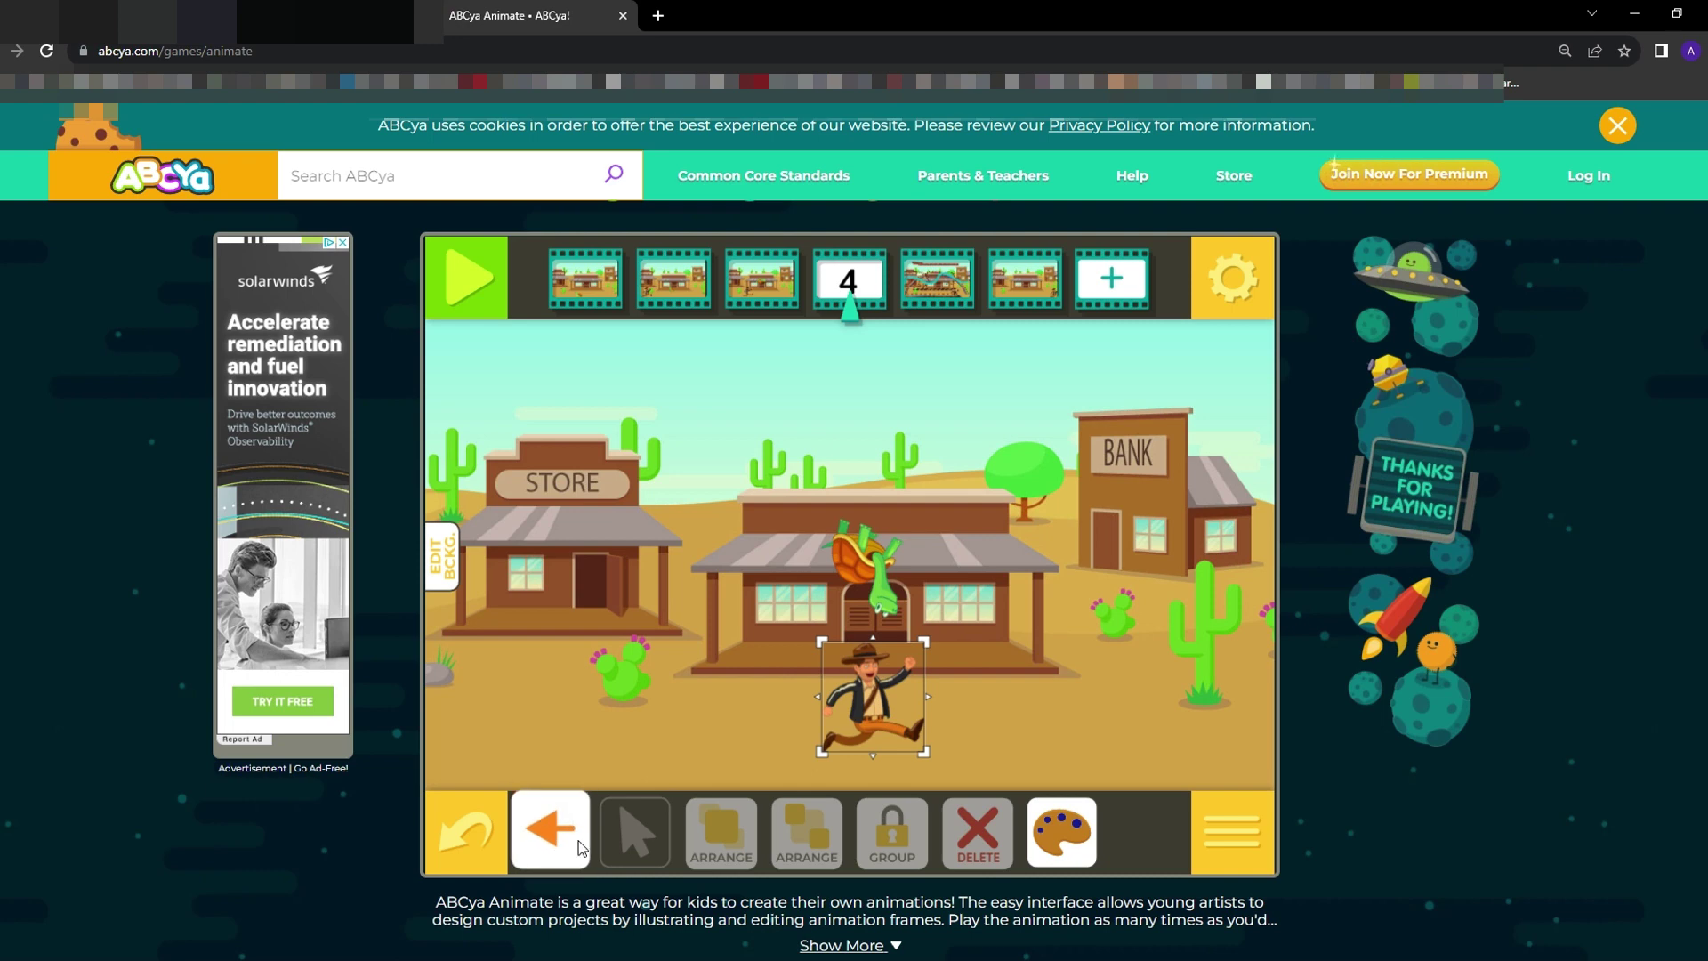
pyautogui.click(543, 841)
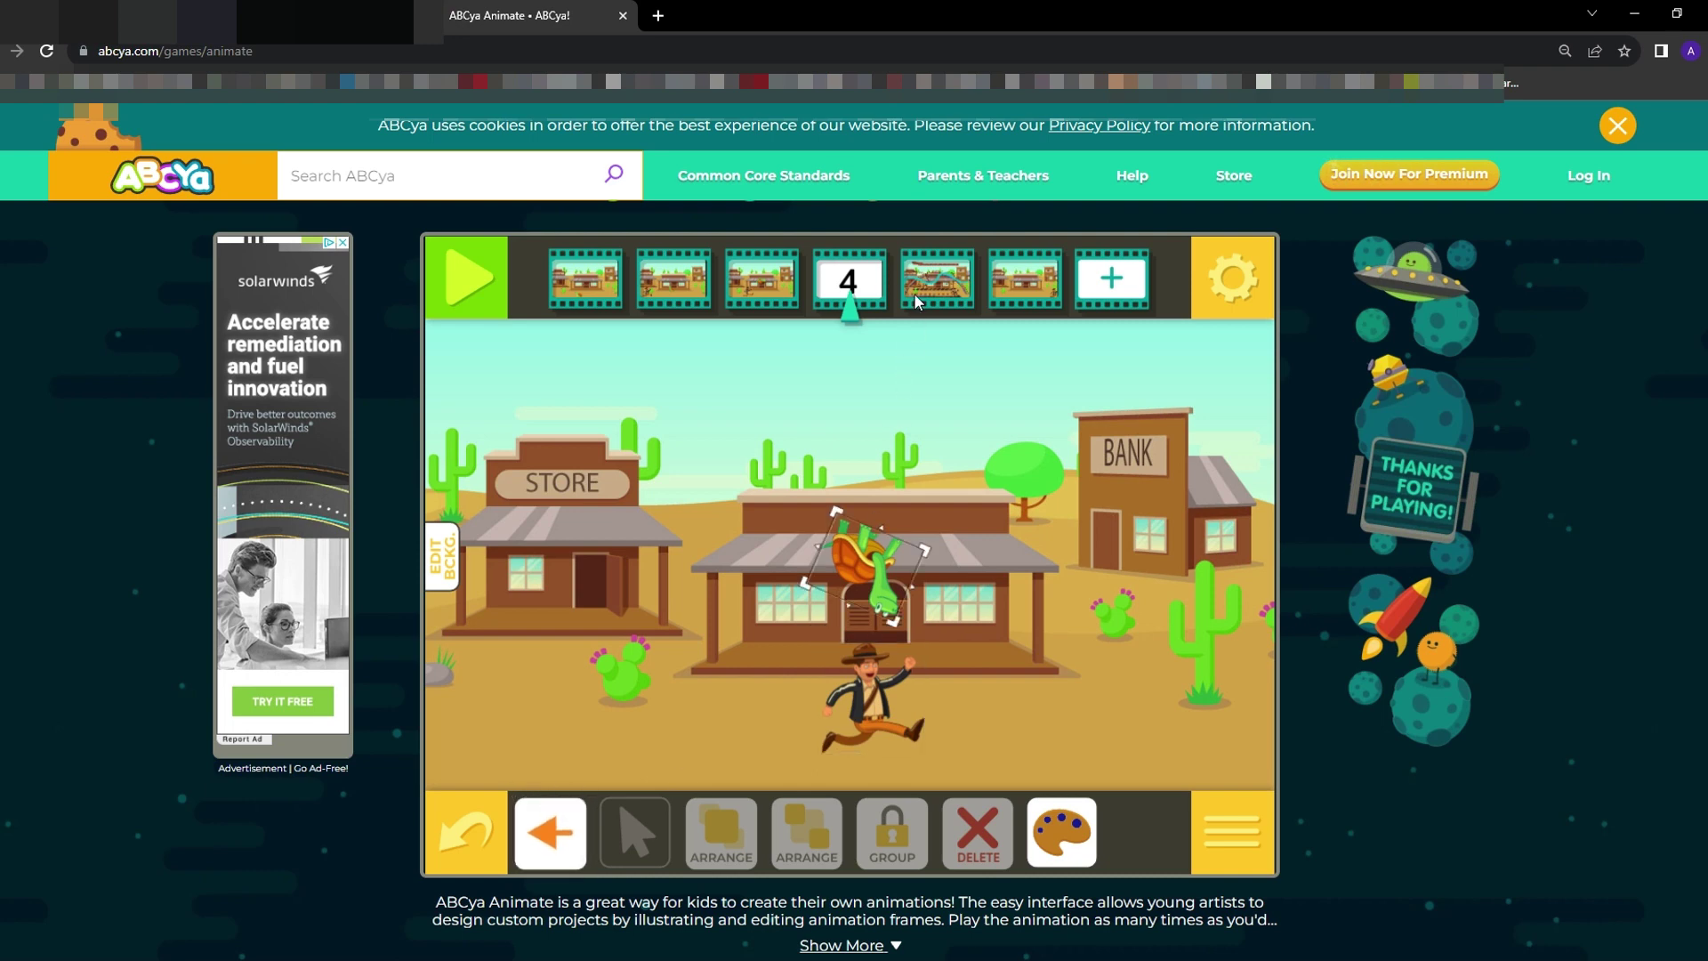
# Add a shrunken, tilted turtle sticker onto the porch by the doors in frame 5
pyautogui.click(525, 854)
pyautogui.click(1061, 831)
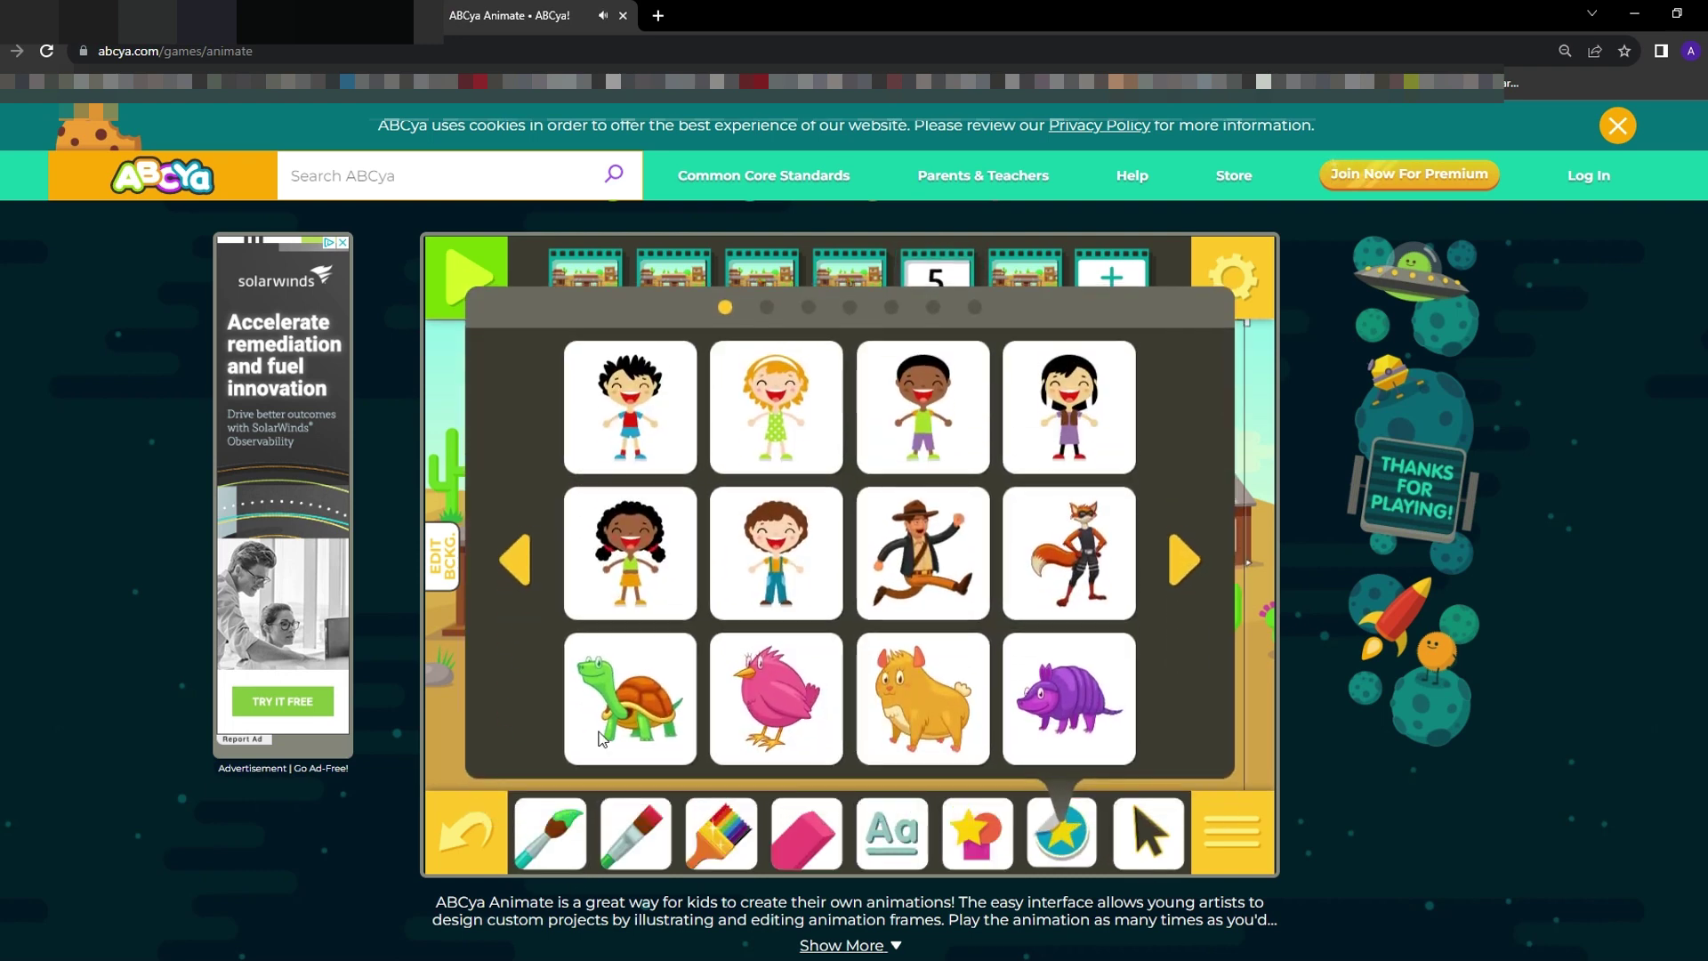
pyautogui.click(602, 738)
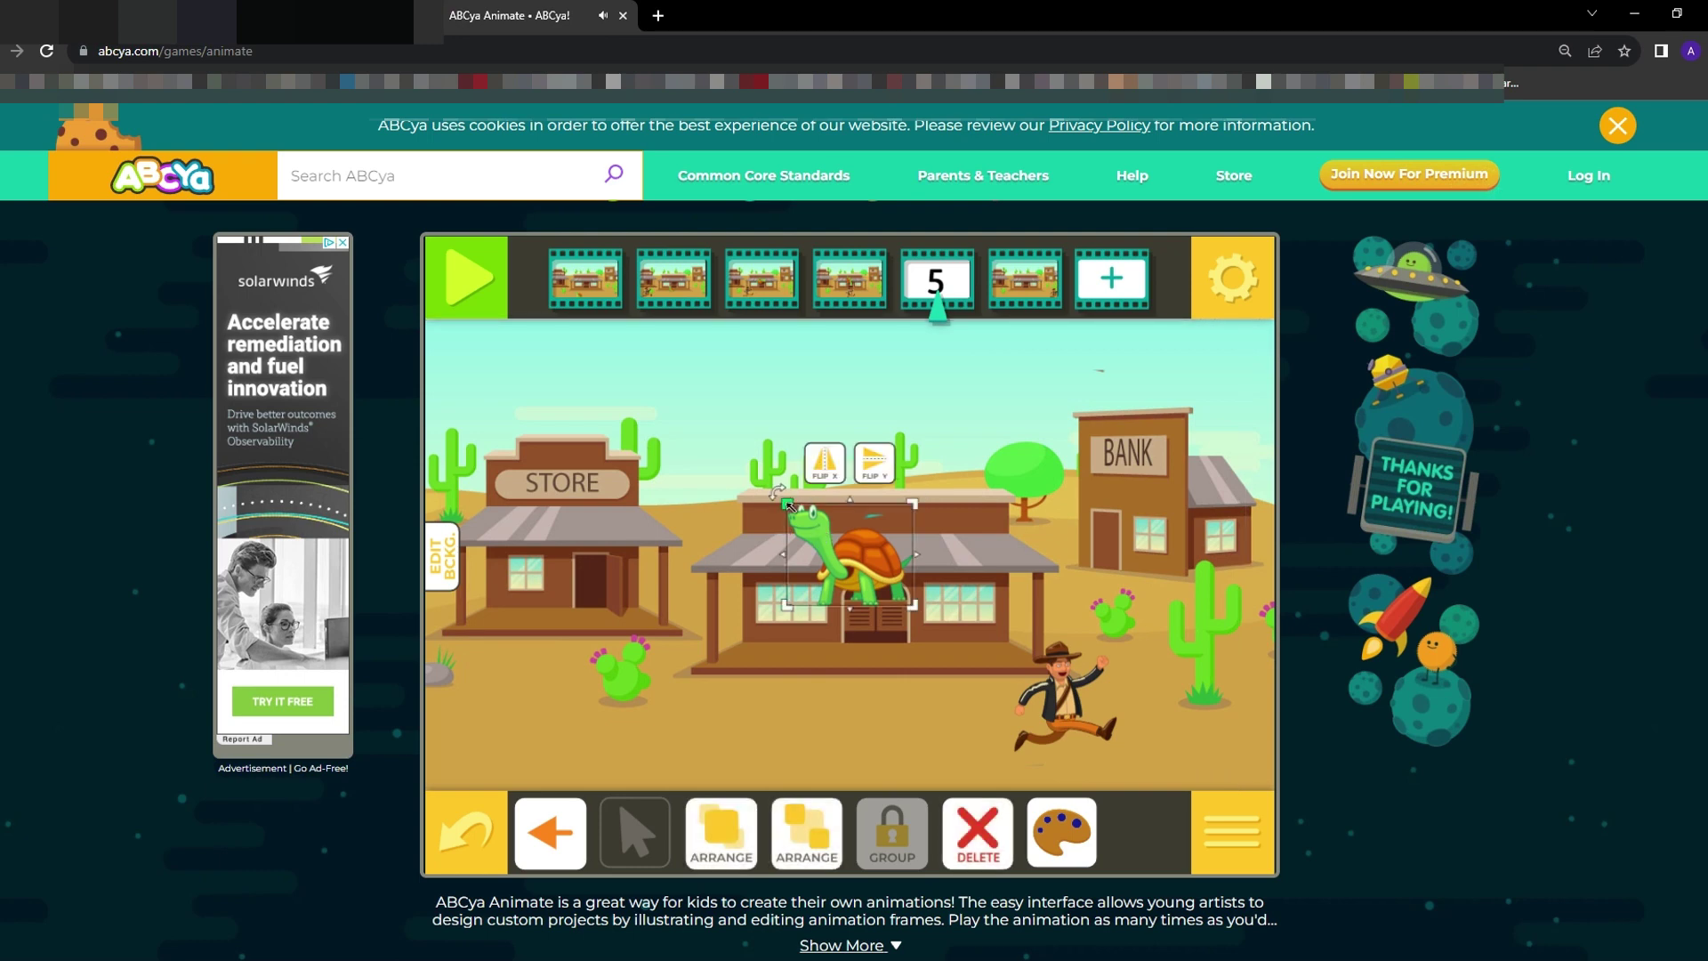
pyautogui.moveTo(789, 506); pyautogui.dragTo(749, 676)
pyautogui.moveTo(895, 547); pyautogui.dragTo(922, 633)
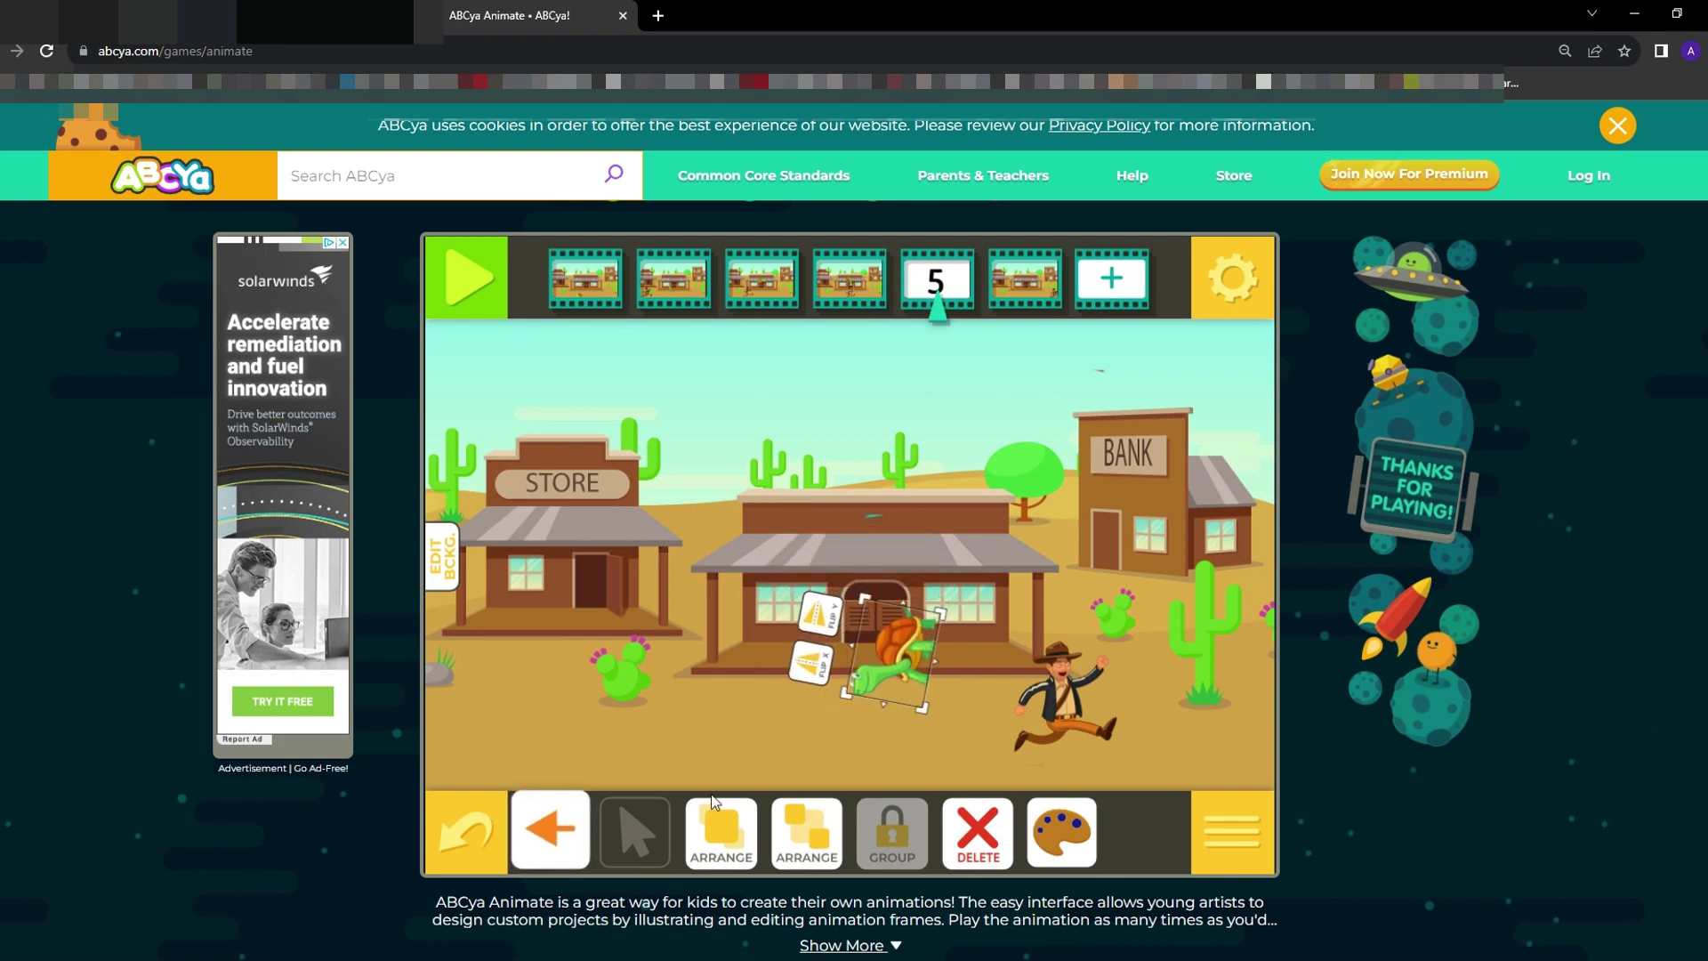
pyautogui.click(1000, 745)
# In frame 6, add a smaller upright turtle sticker on the ground below the porch
pyautogui.click(1001, 276)
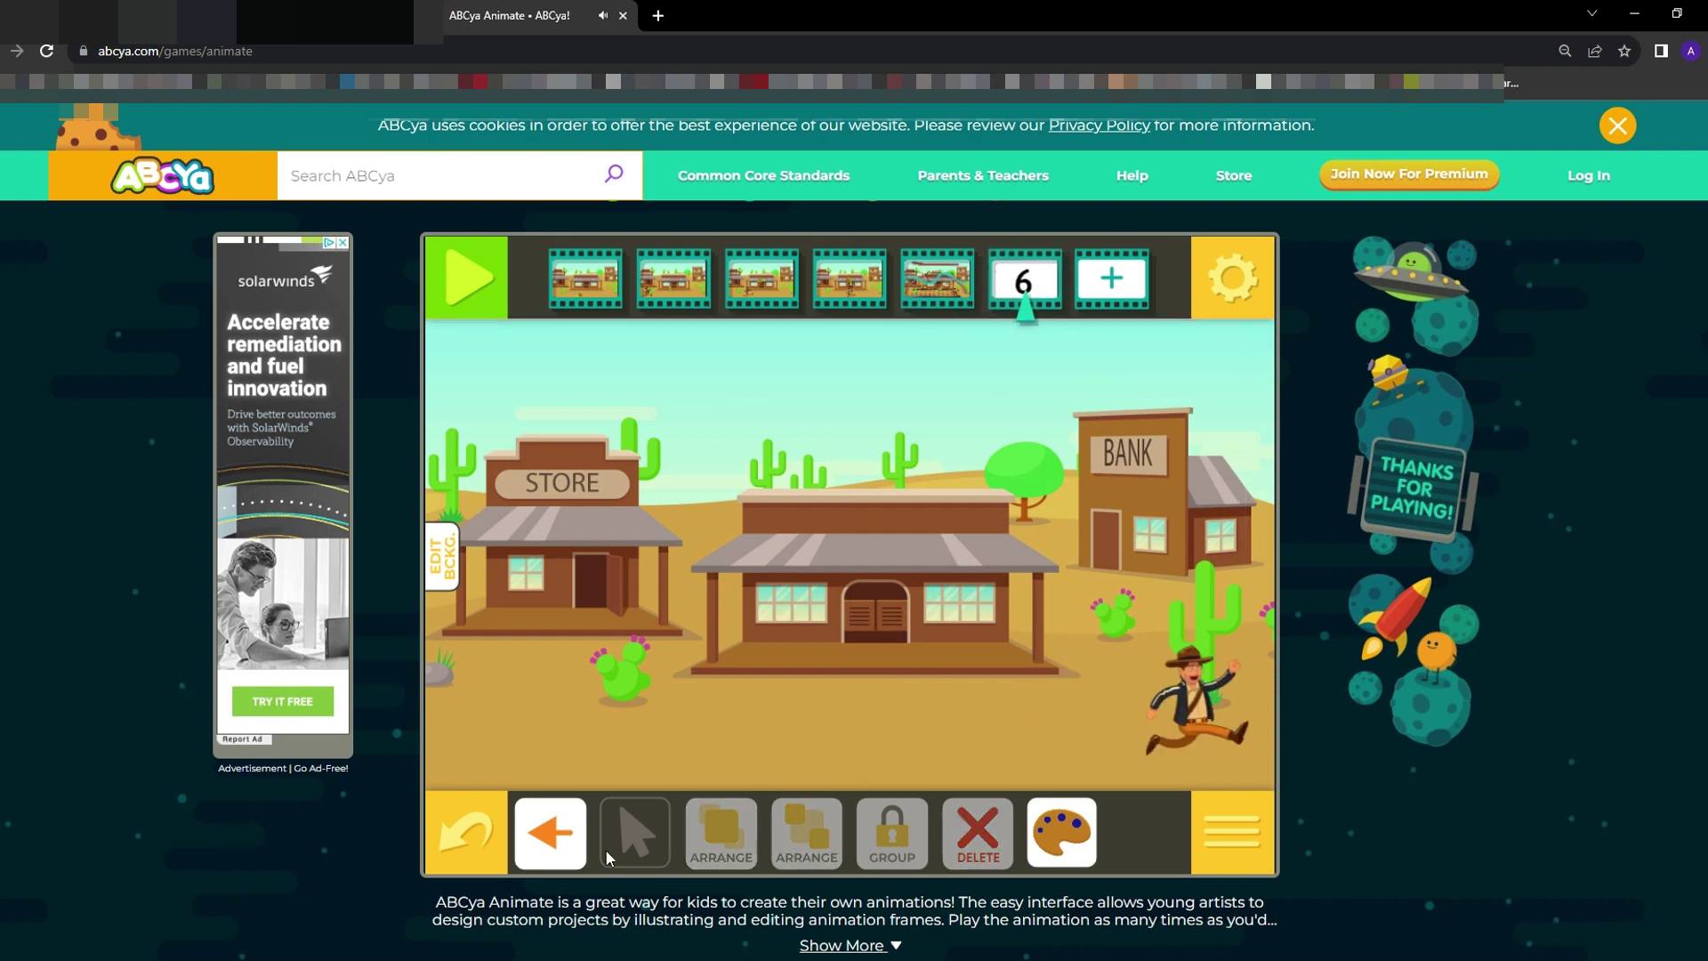
pyautogui.click(560, 837)
pyautogui.click(1061, 831)
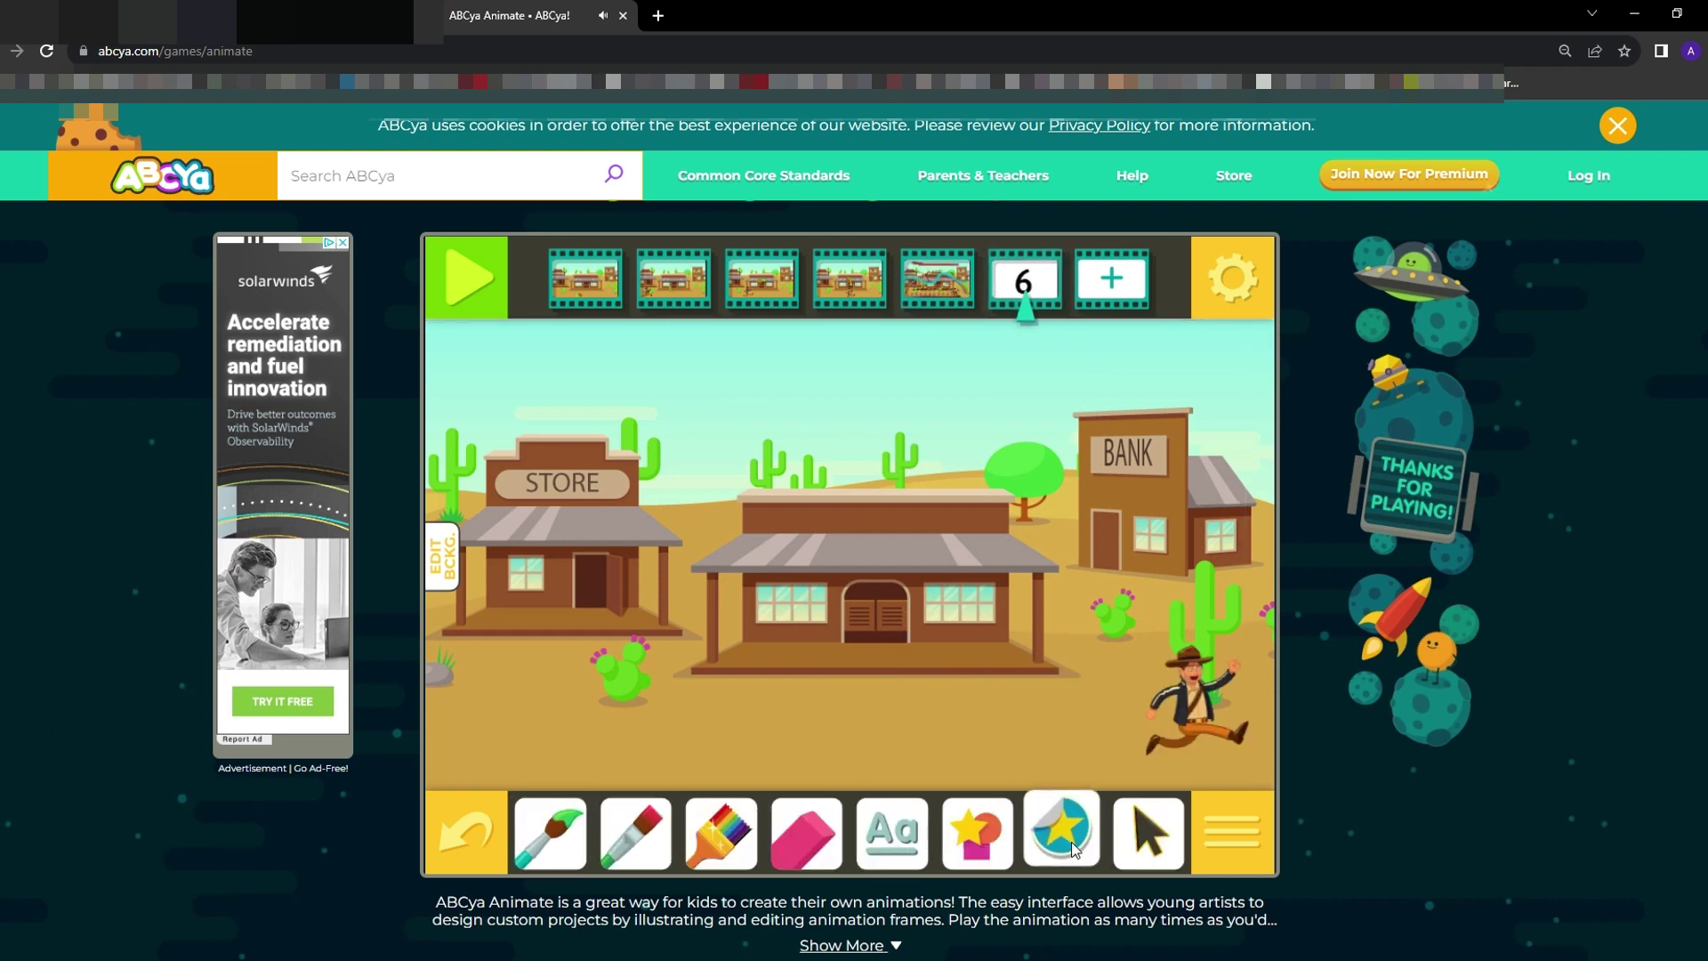
pyautogui.click(646, 702)
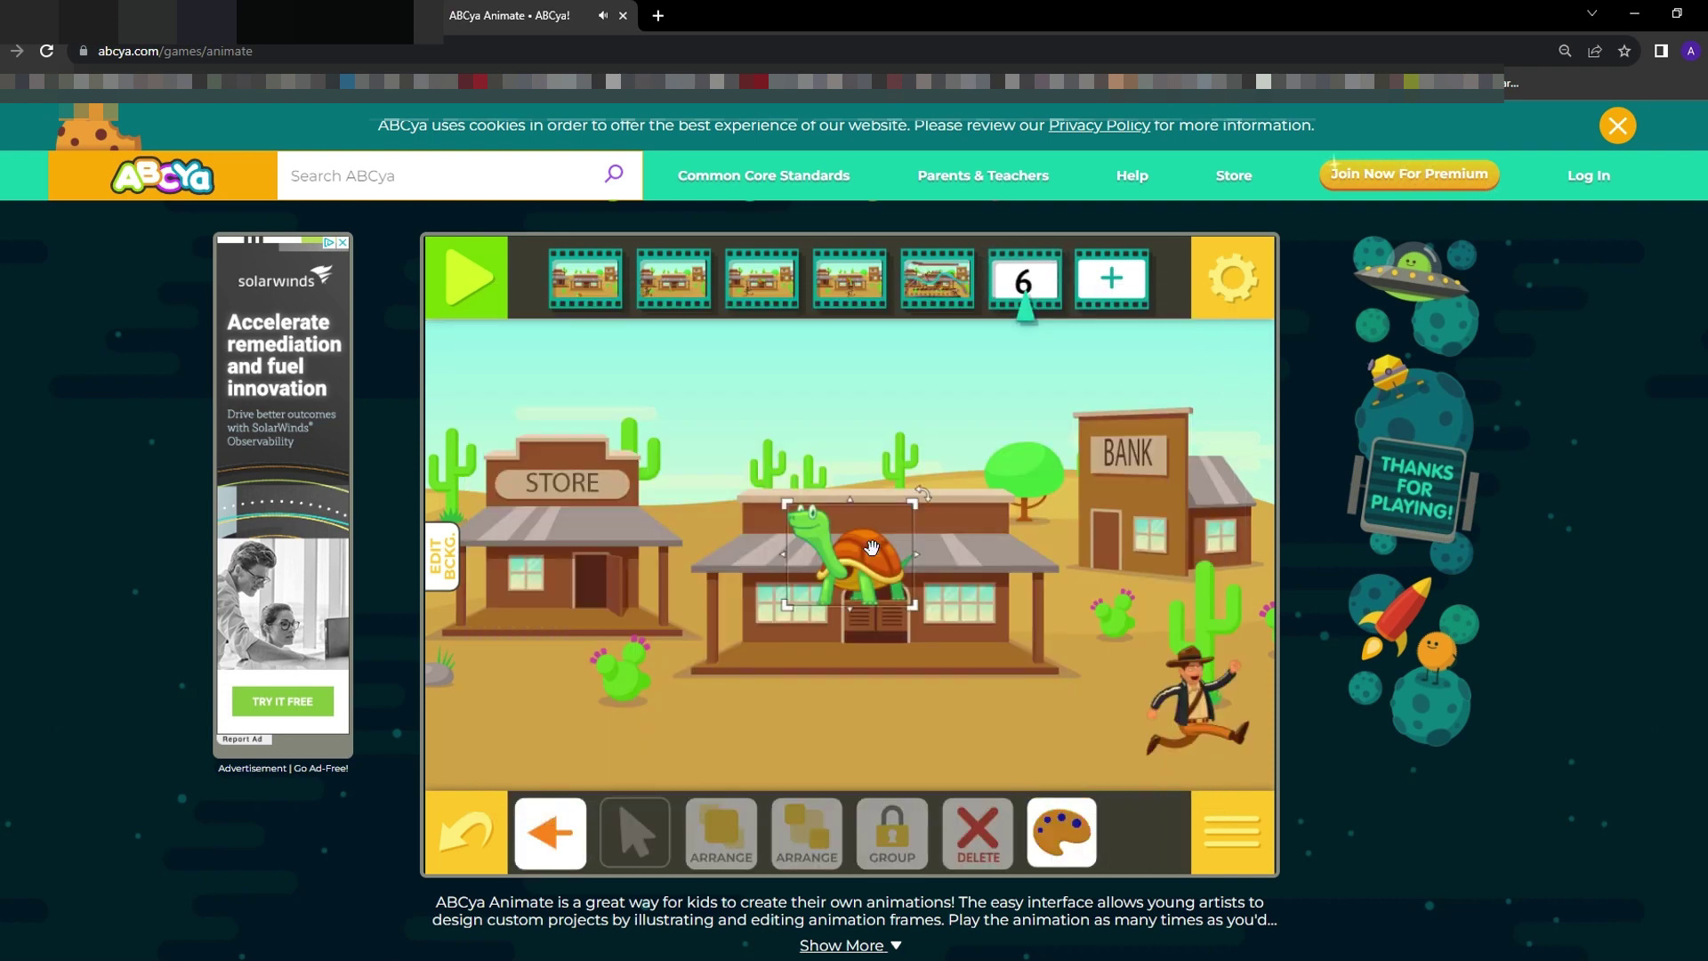
pyautogui.moveTo(796, 511); pyautogui.dragTo(971, 734)
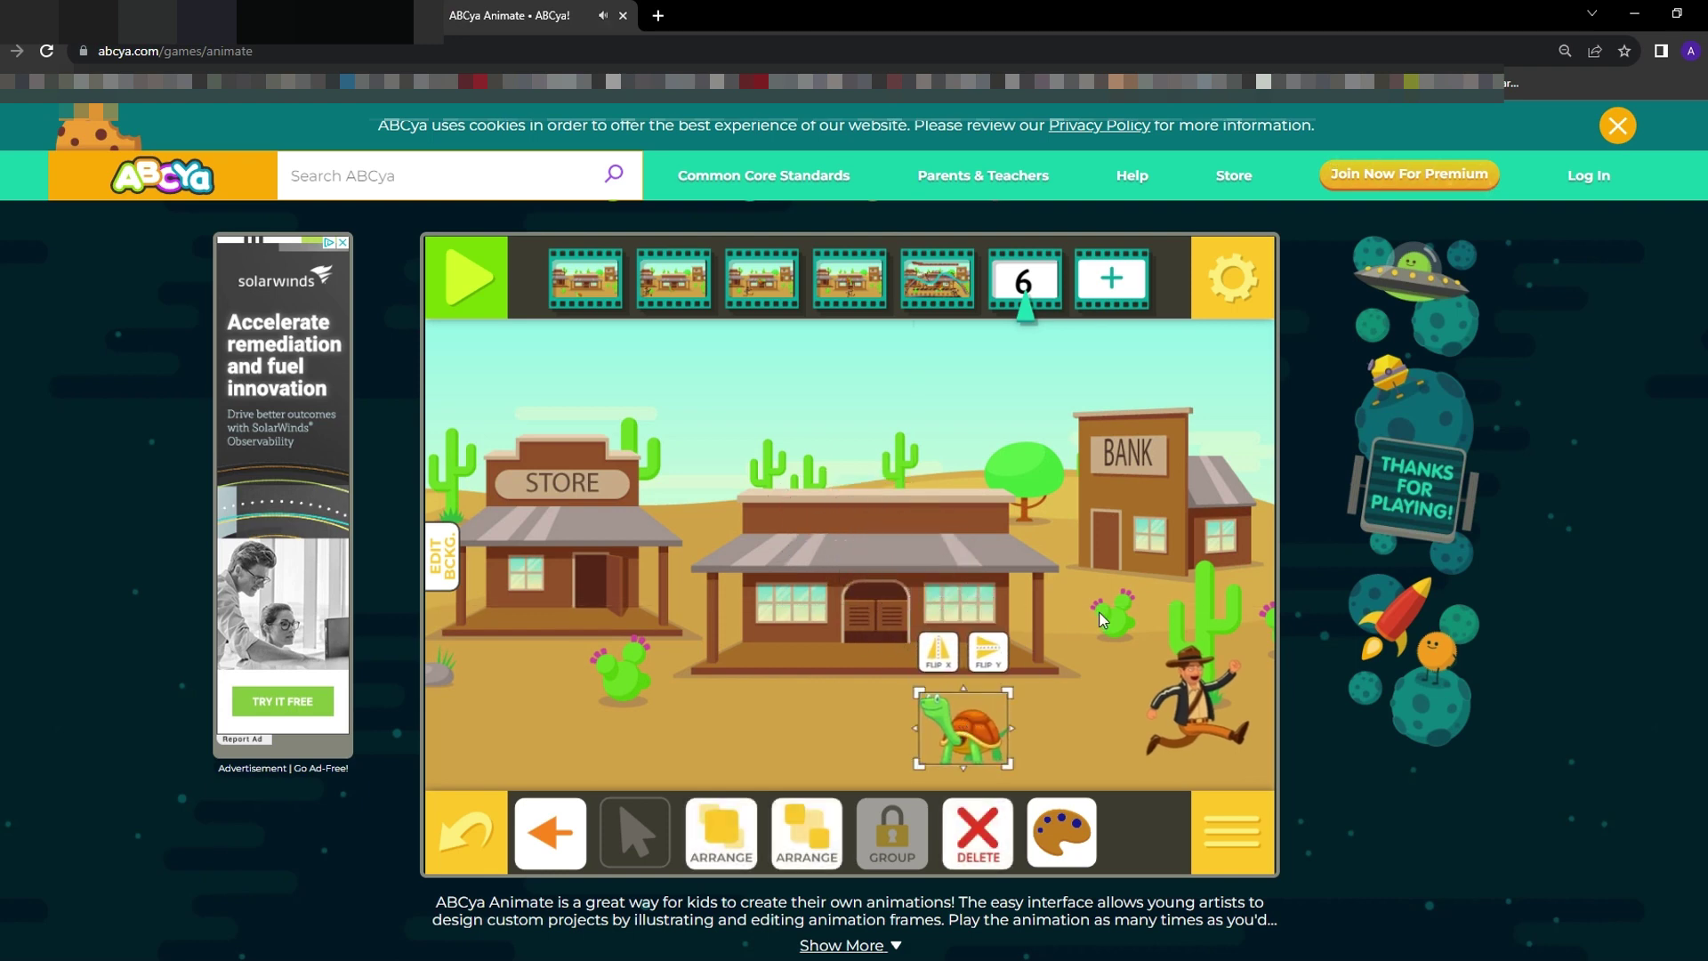
pyautogui.click(1068, 635)
pyautogui.click(573, 830)
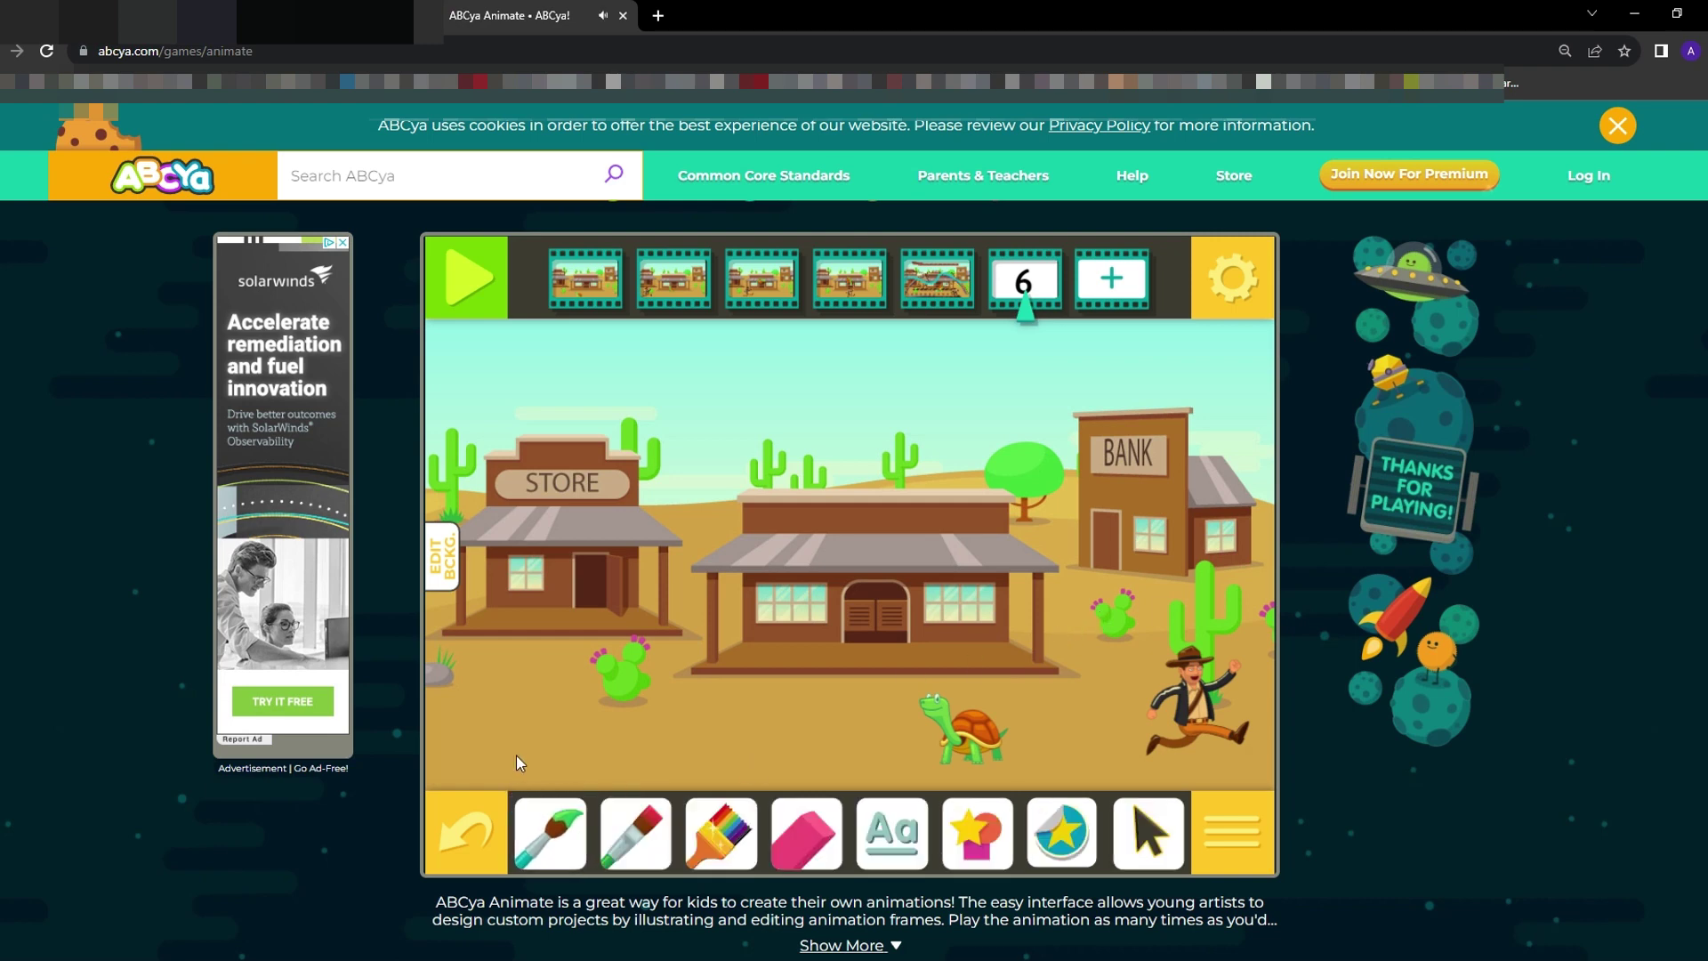
pyautogui.click(599, 287)
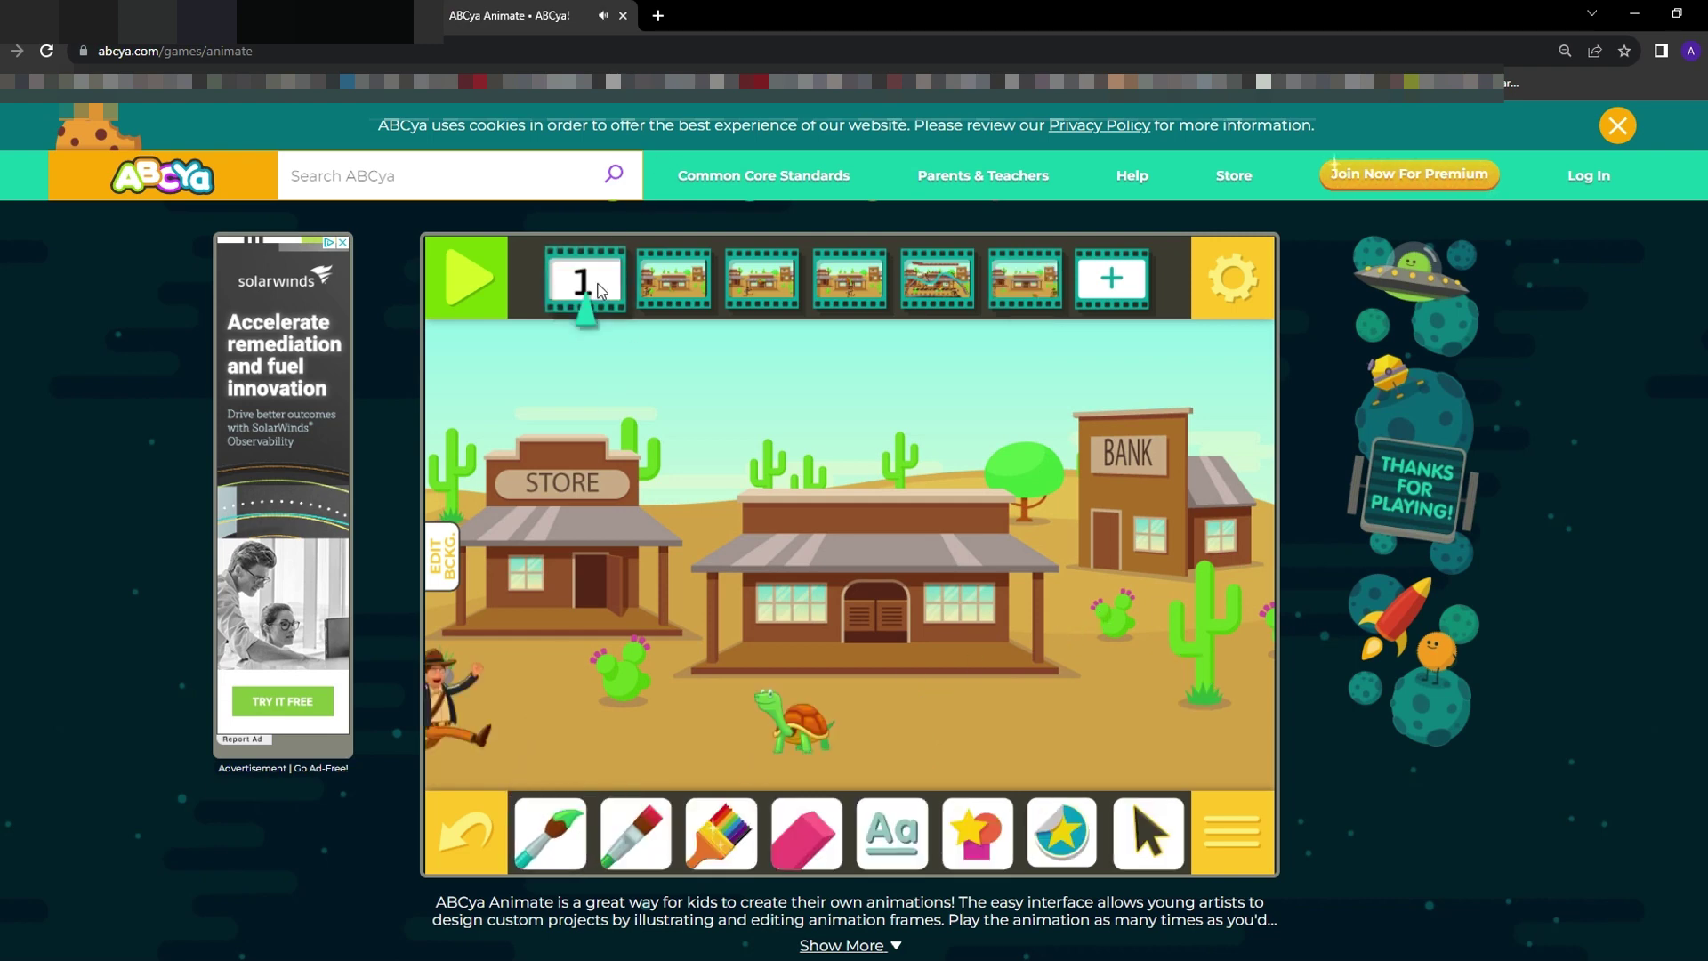
pyautogui.click(691, 278)
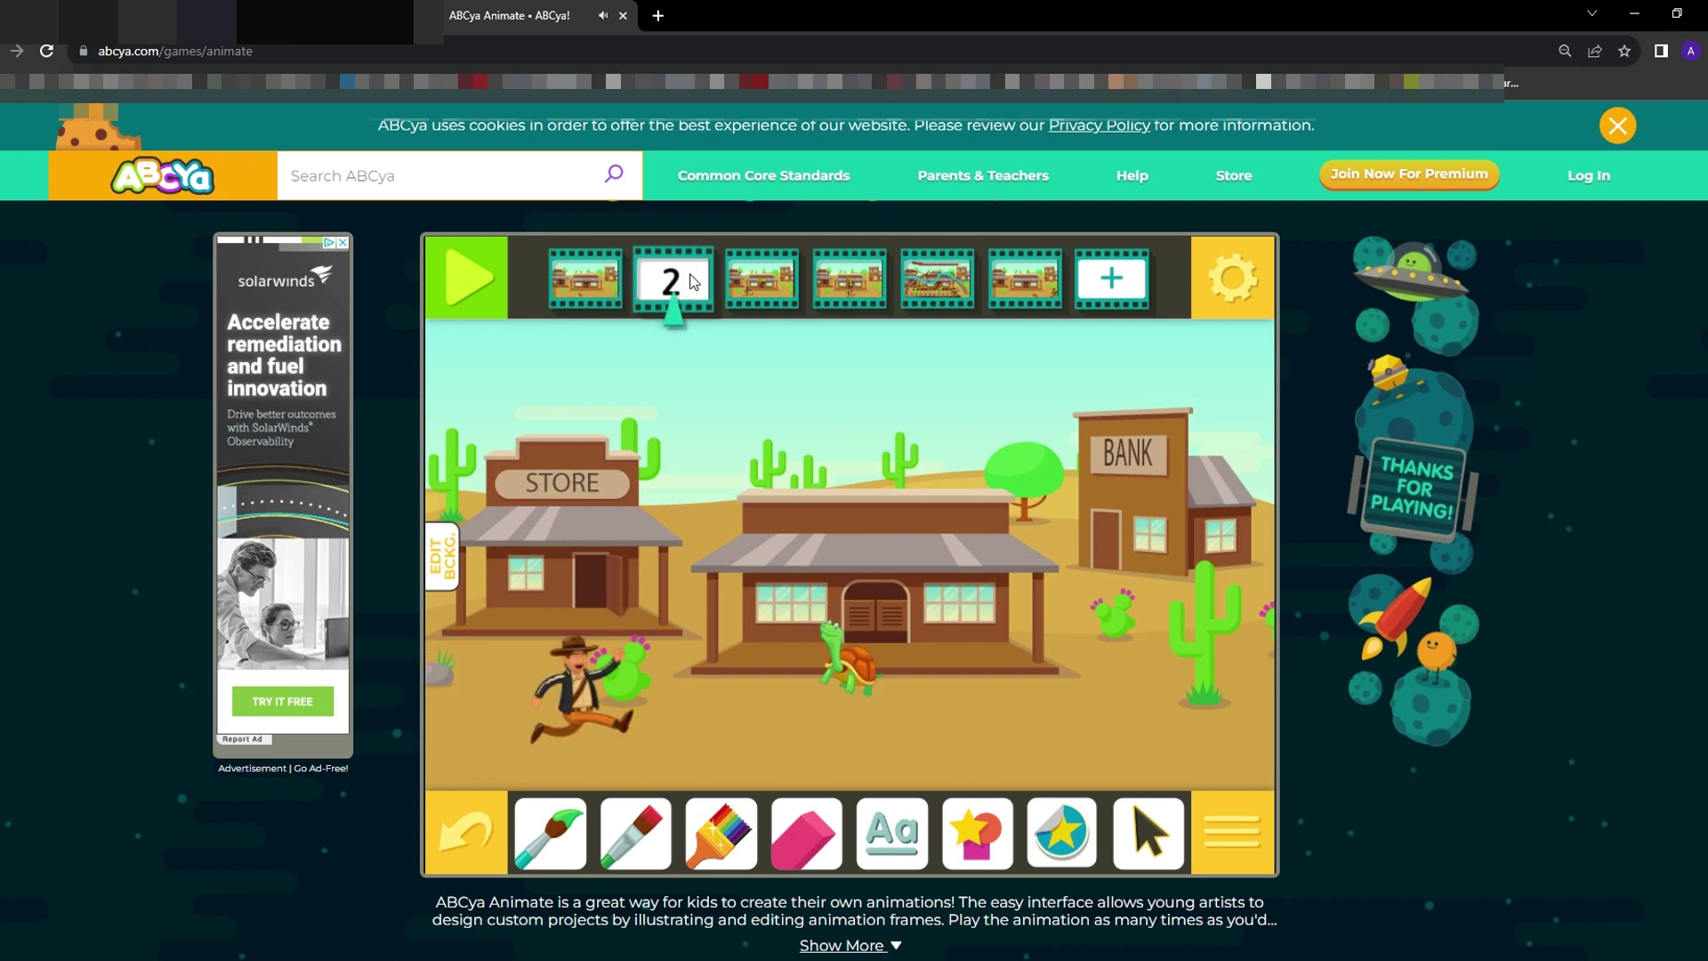
pyautogui.click(767, 289)
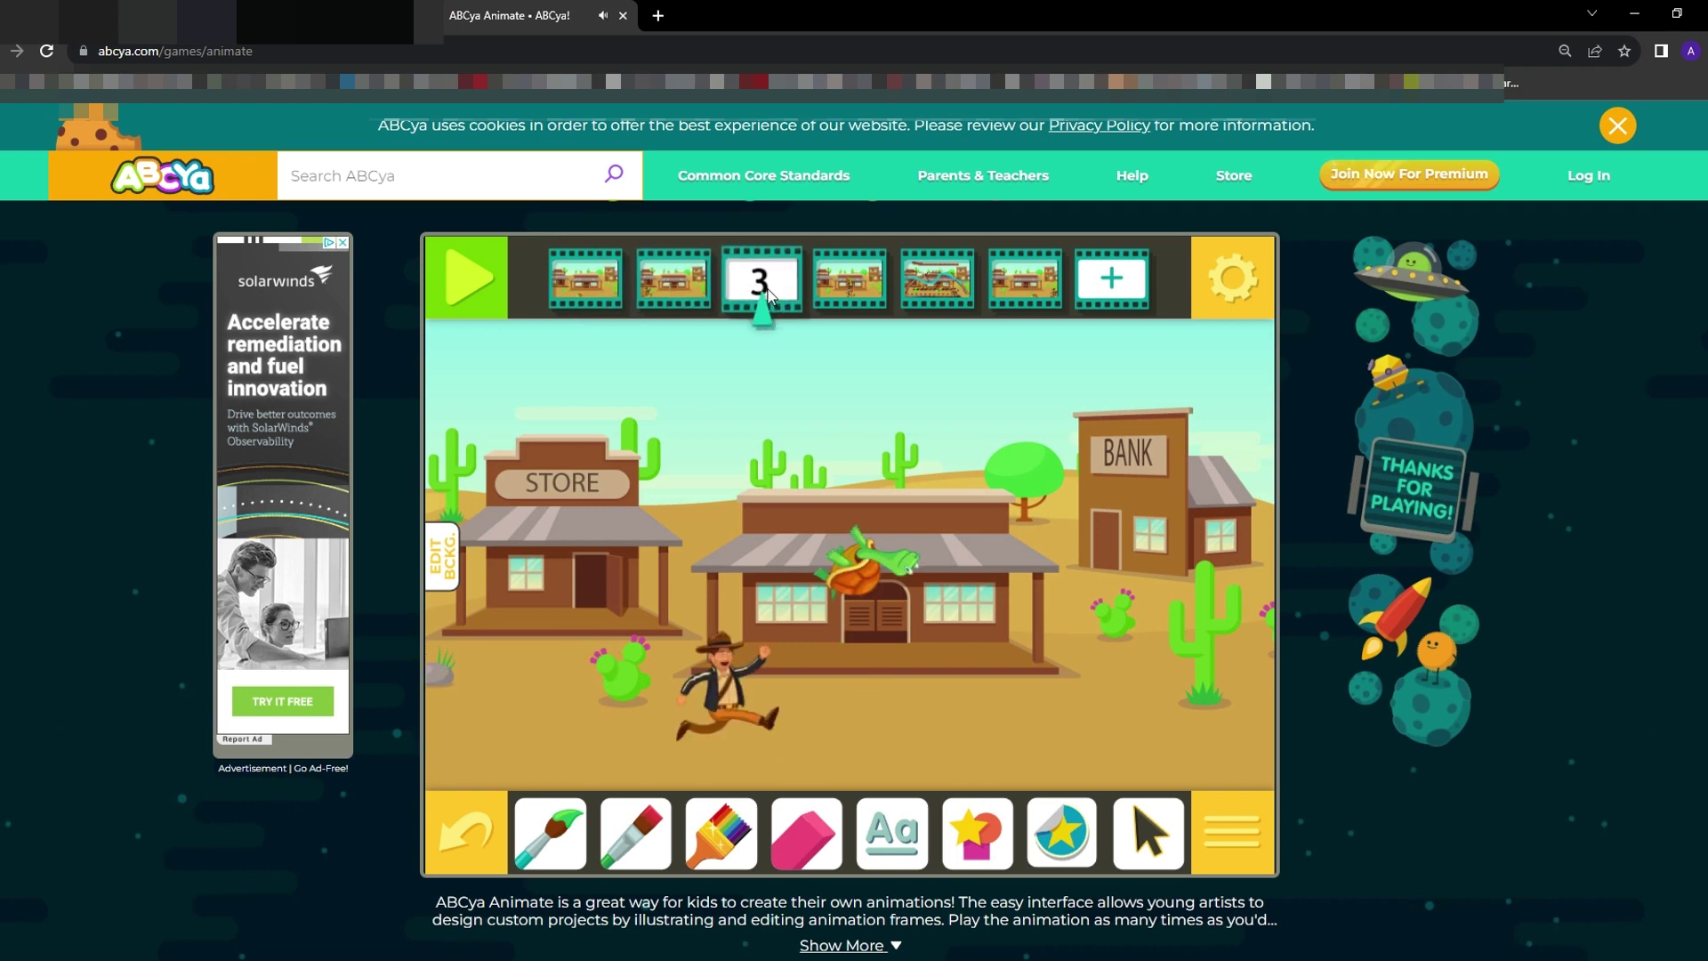
pyautogui.click(850, 288)
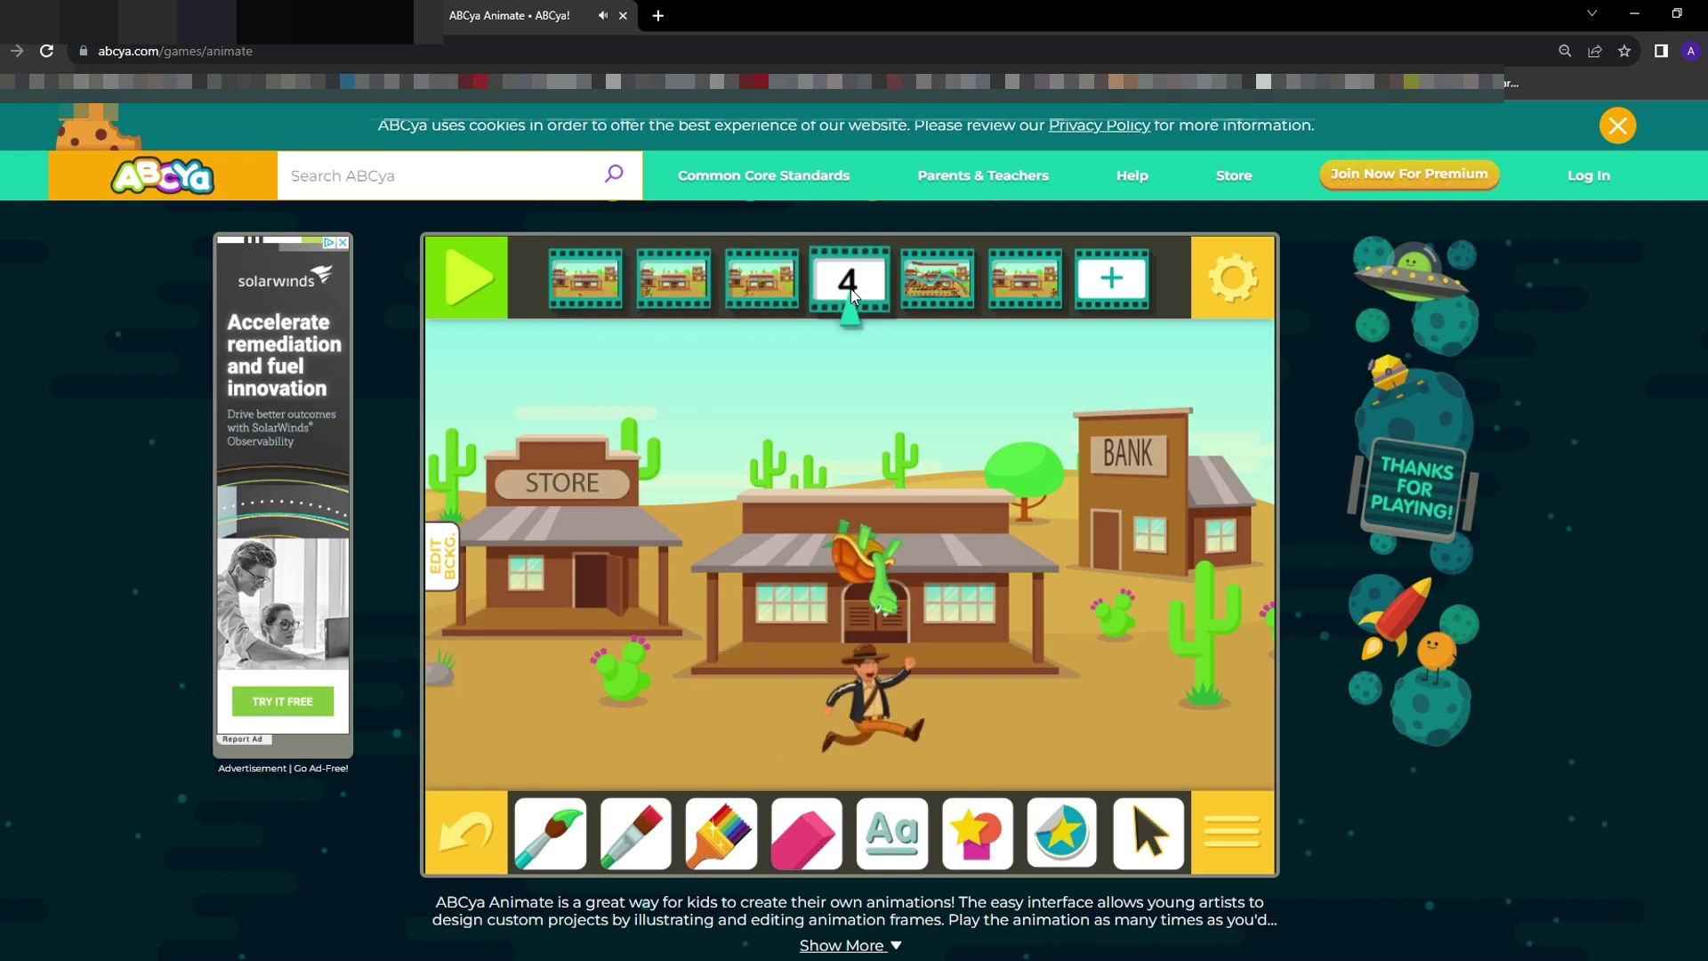
pyautogui.click(945, 286)
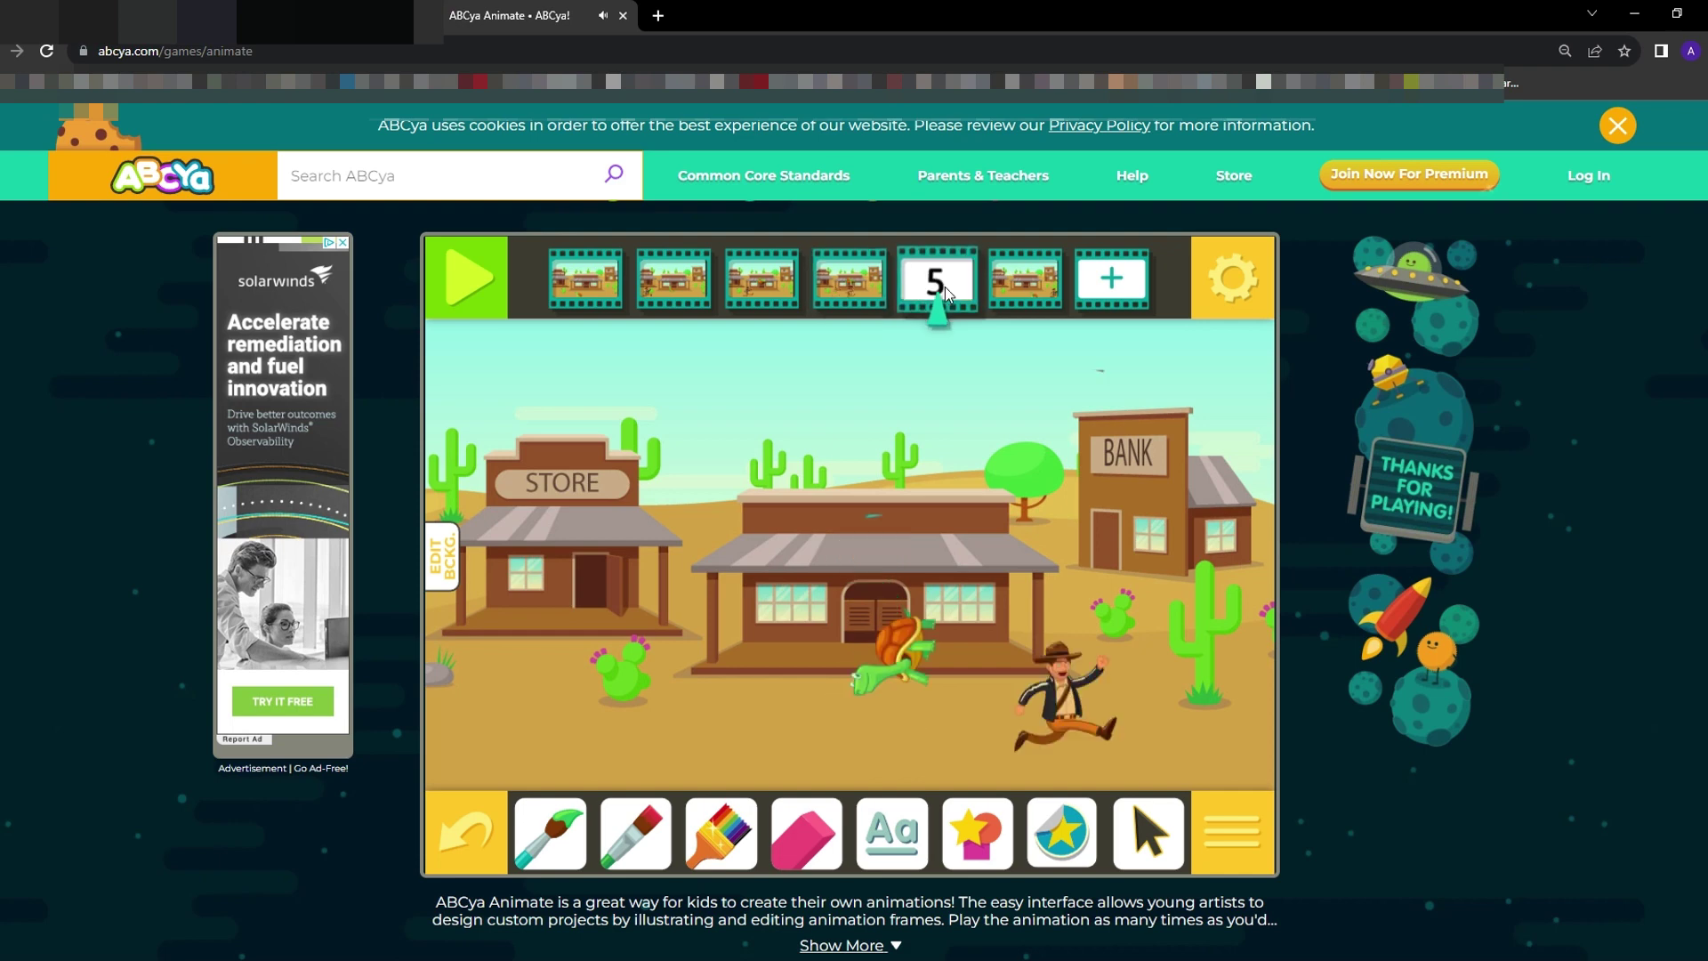
pyautogui.click(1024, 294)
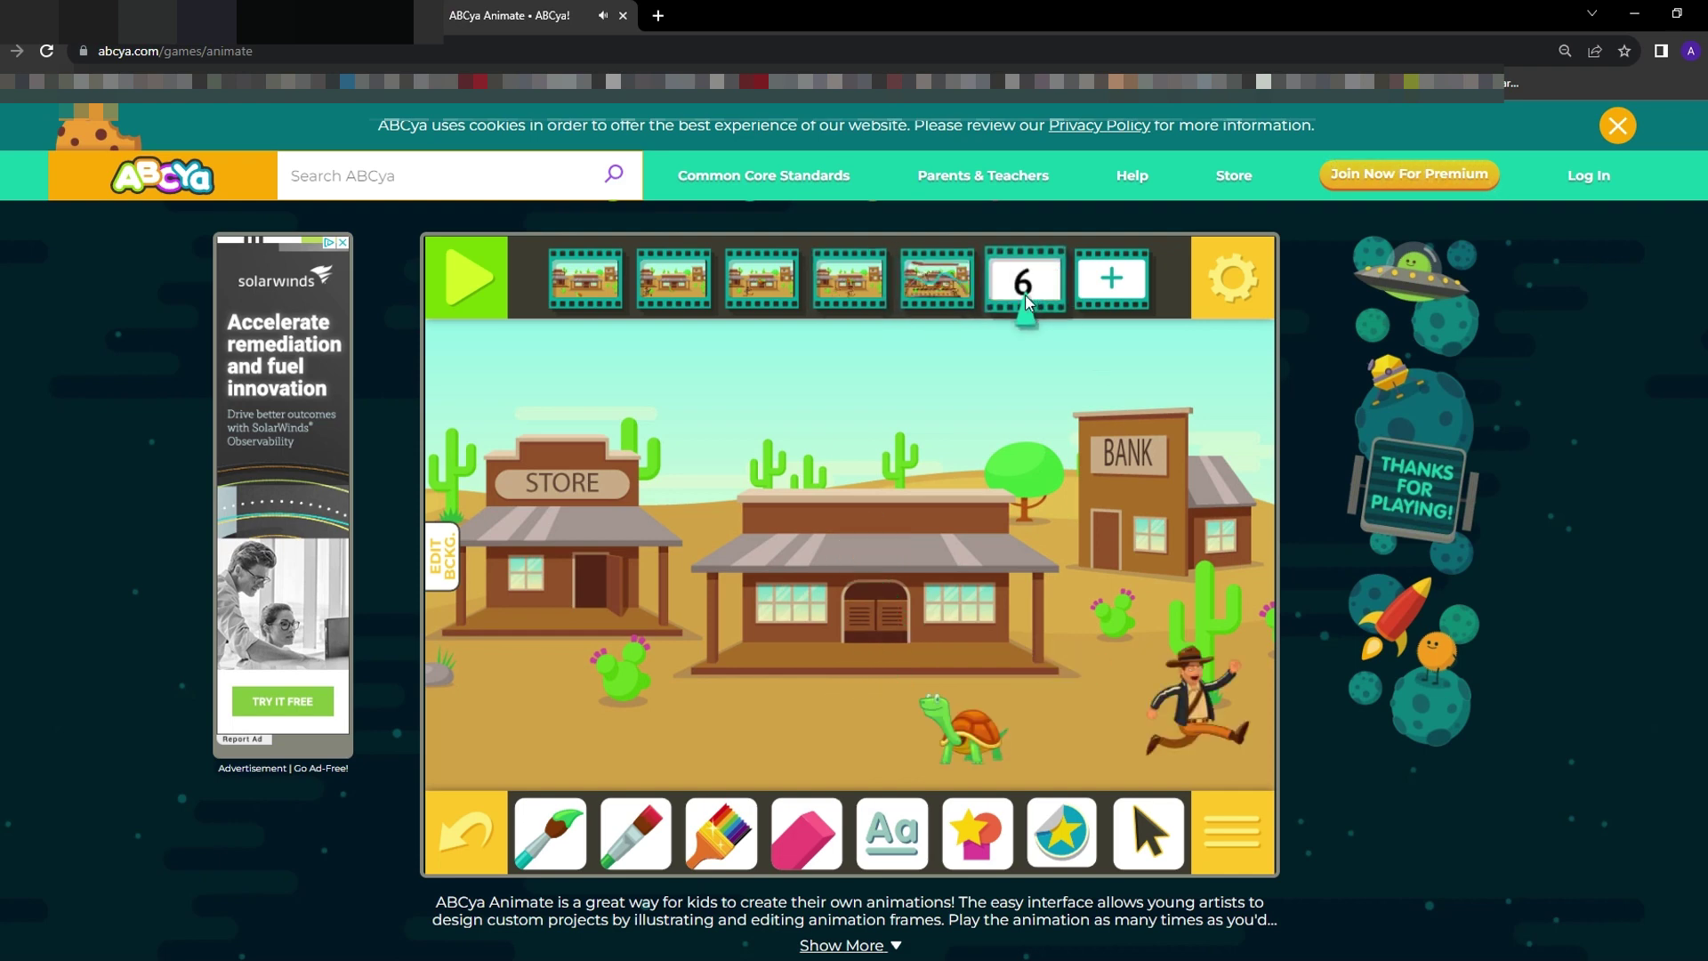
pyautogui.click(570, 289)
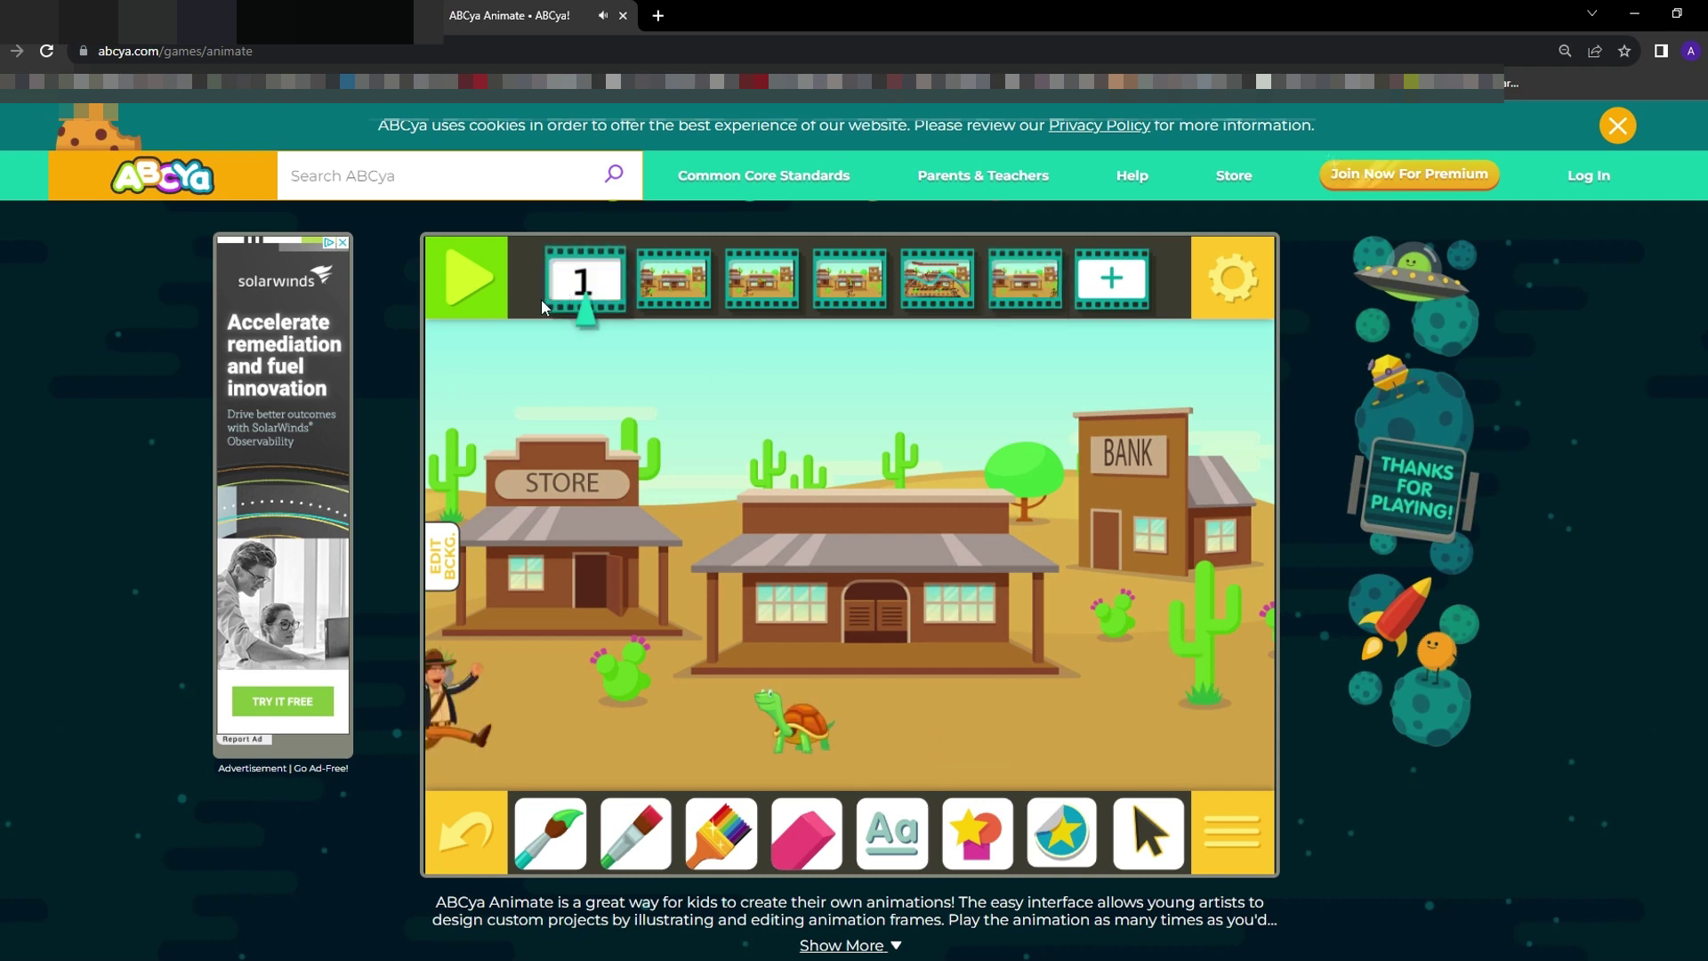
# Paint the Pattern Brush's railroad track pattern along the bottom of frame 1
pyautogui.click(723, 835)
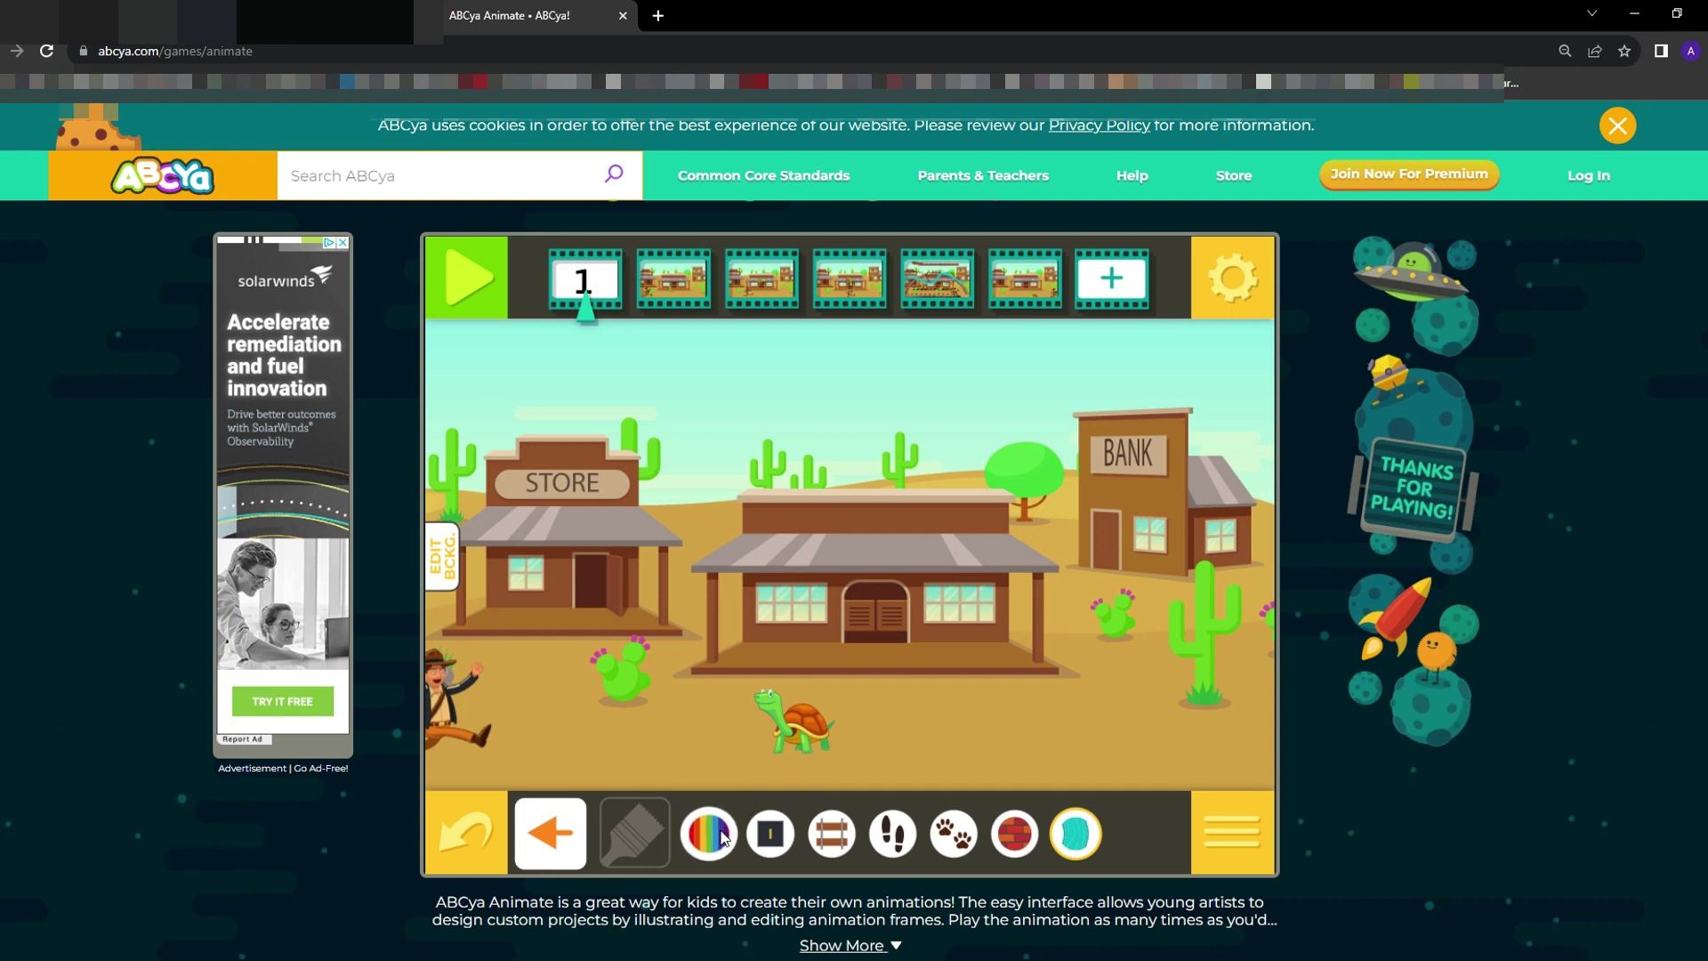
pyautogui.click(822, 833)
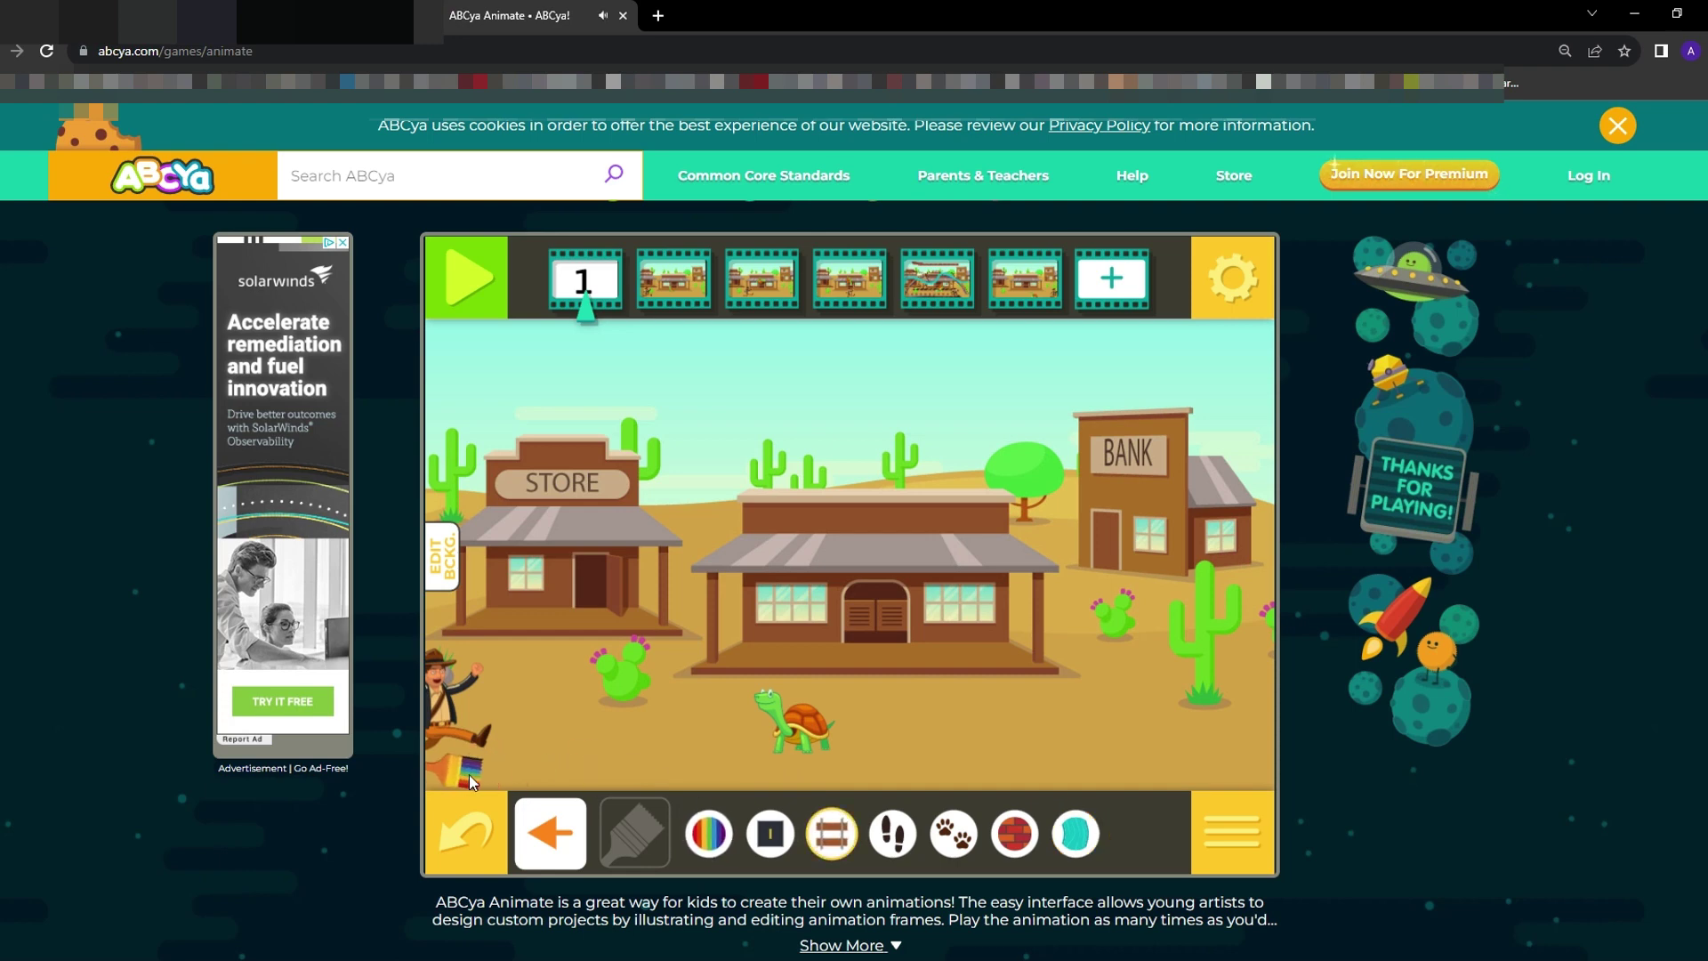
pyautogui.moveTo(426, 772); pyautogui.dragTo(1259, 774)
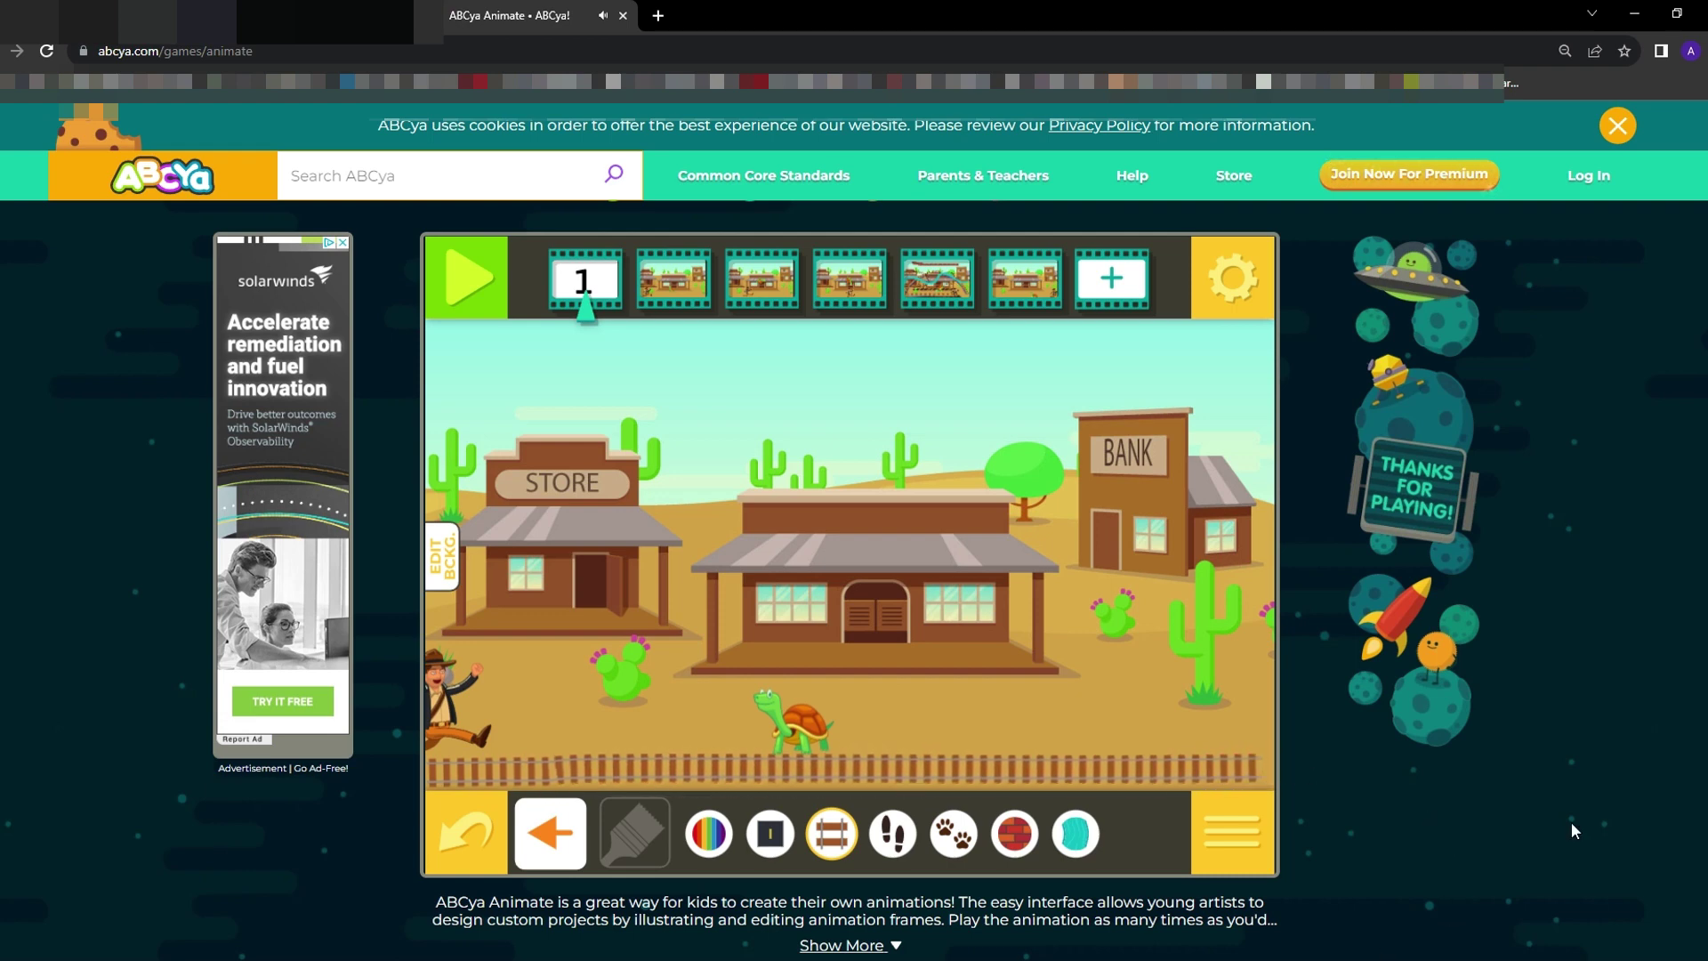
# Paint the railroad track across frame 2's bottom edge, left side through to the right edge
pyautogui.click(663, 269)
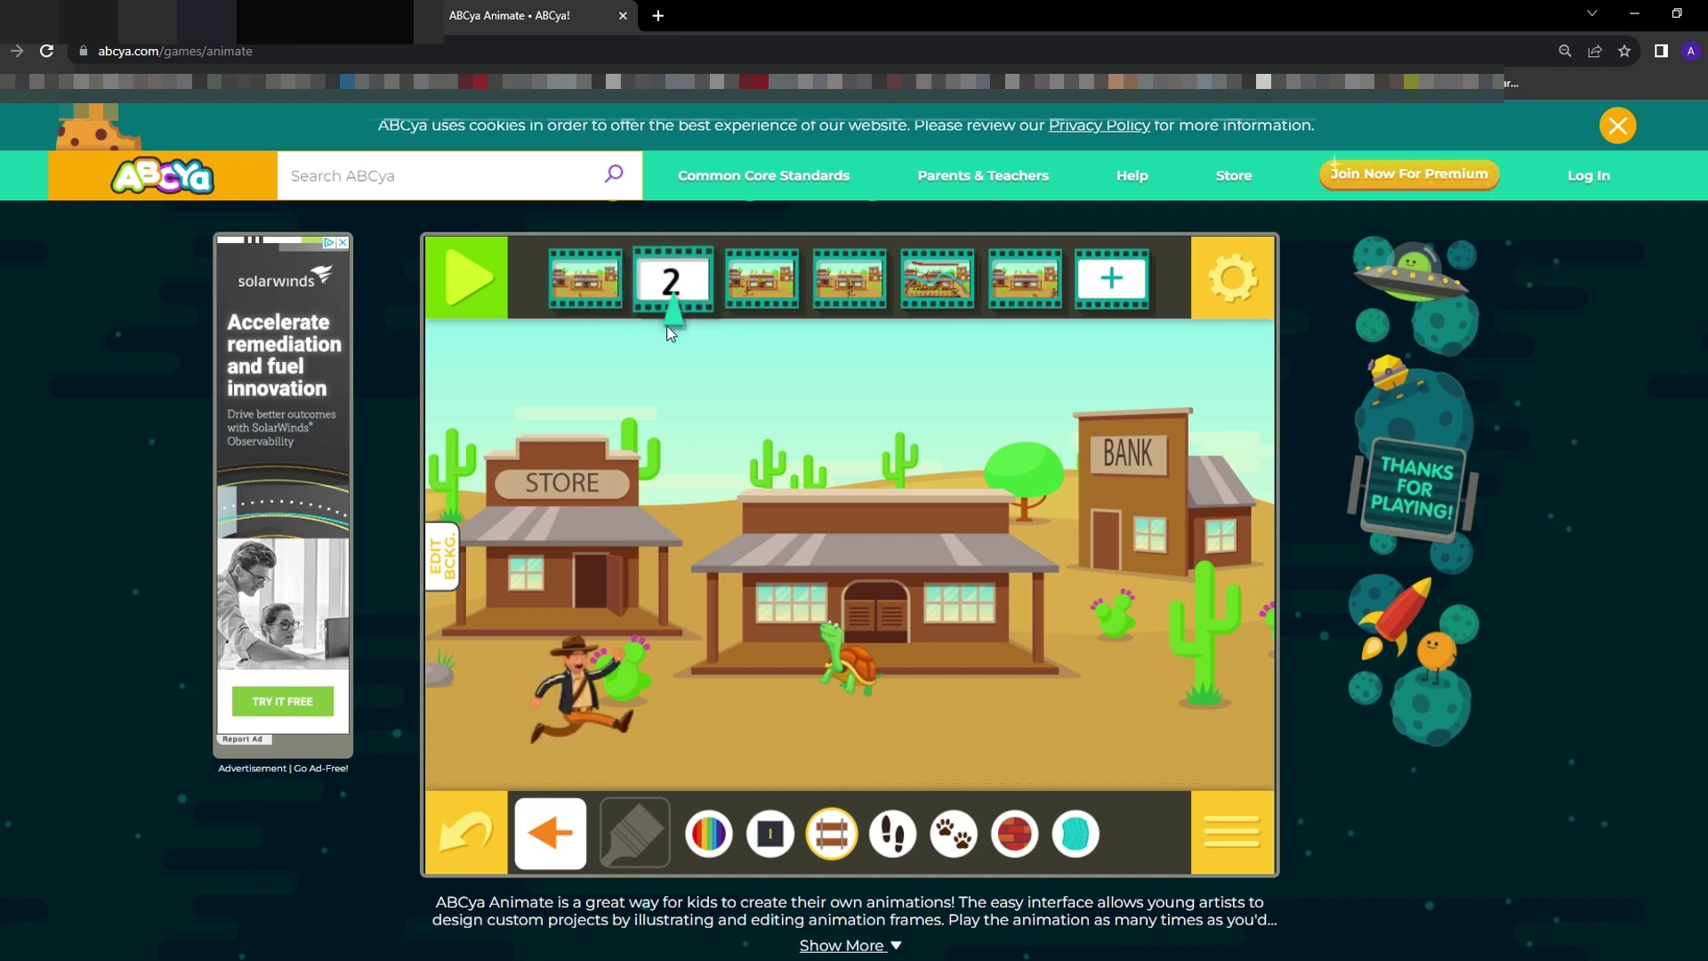
pyautogui.moveTo(428, 768); pyautogui.dragTo(563, 771)
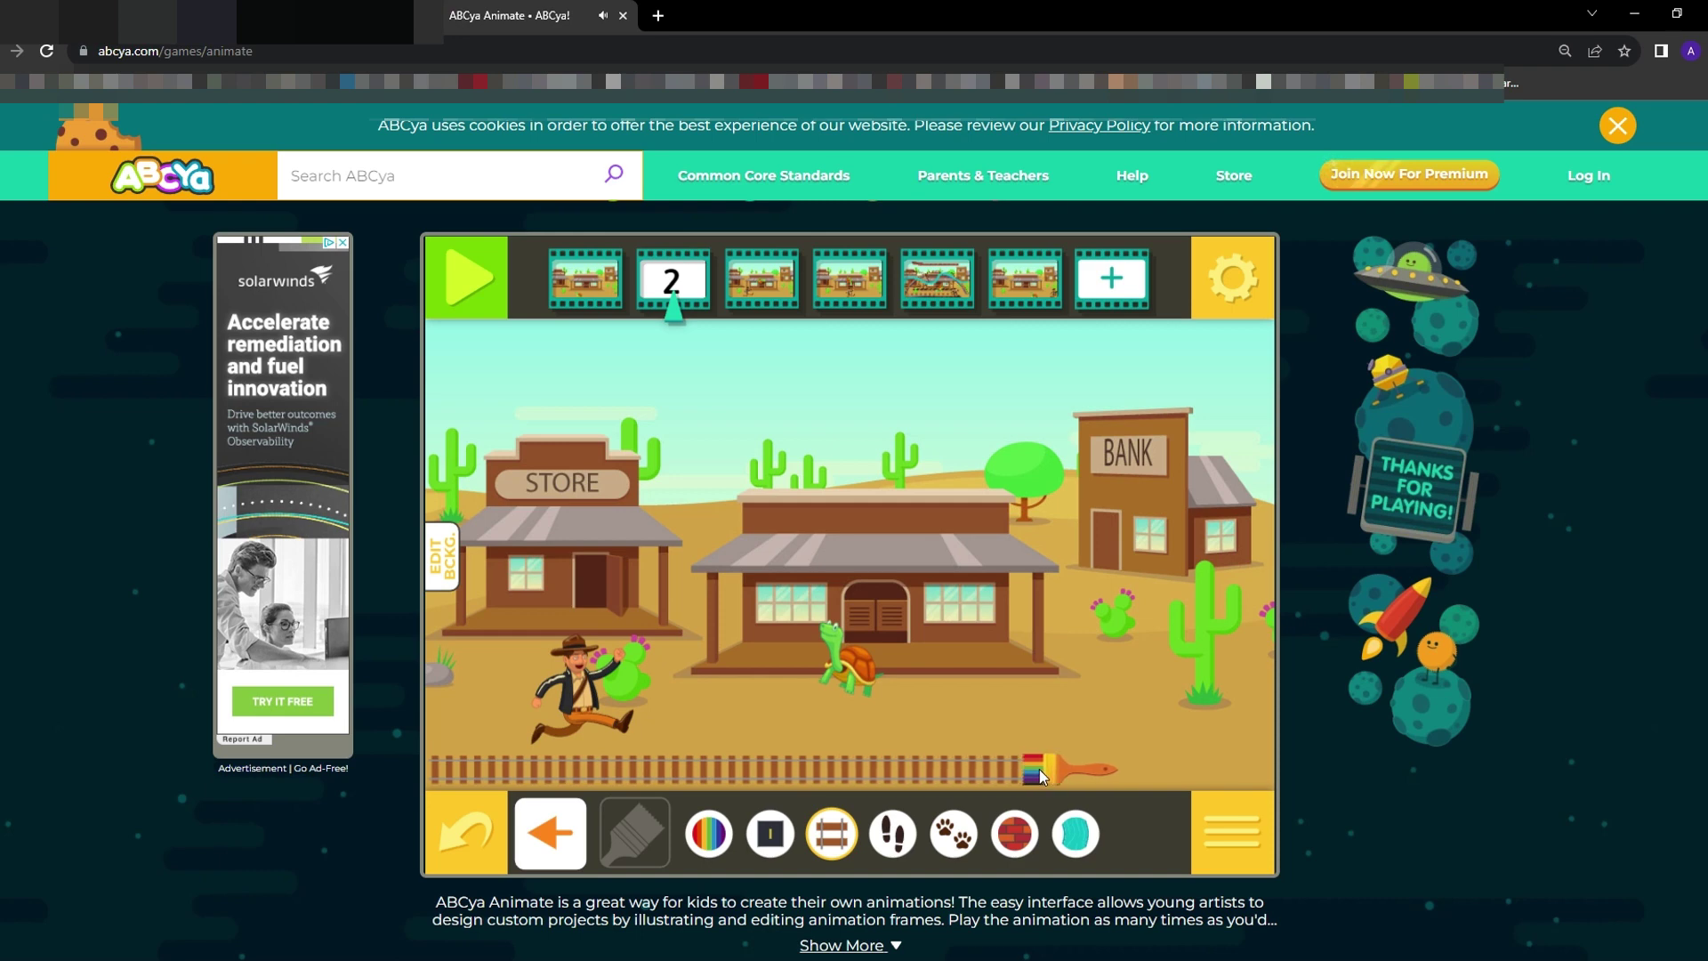
pyautogui.moveTo(1046, 769); pyautogui.dragTo(1255, 770)
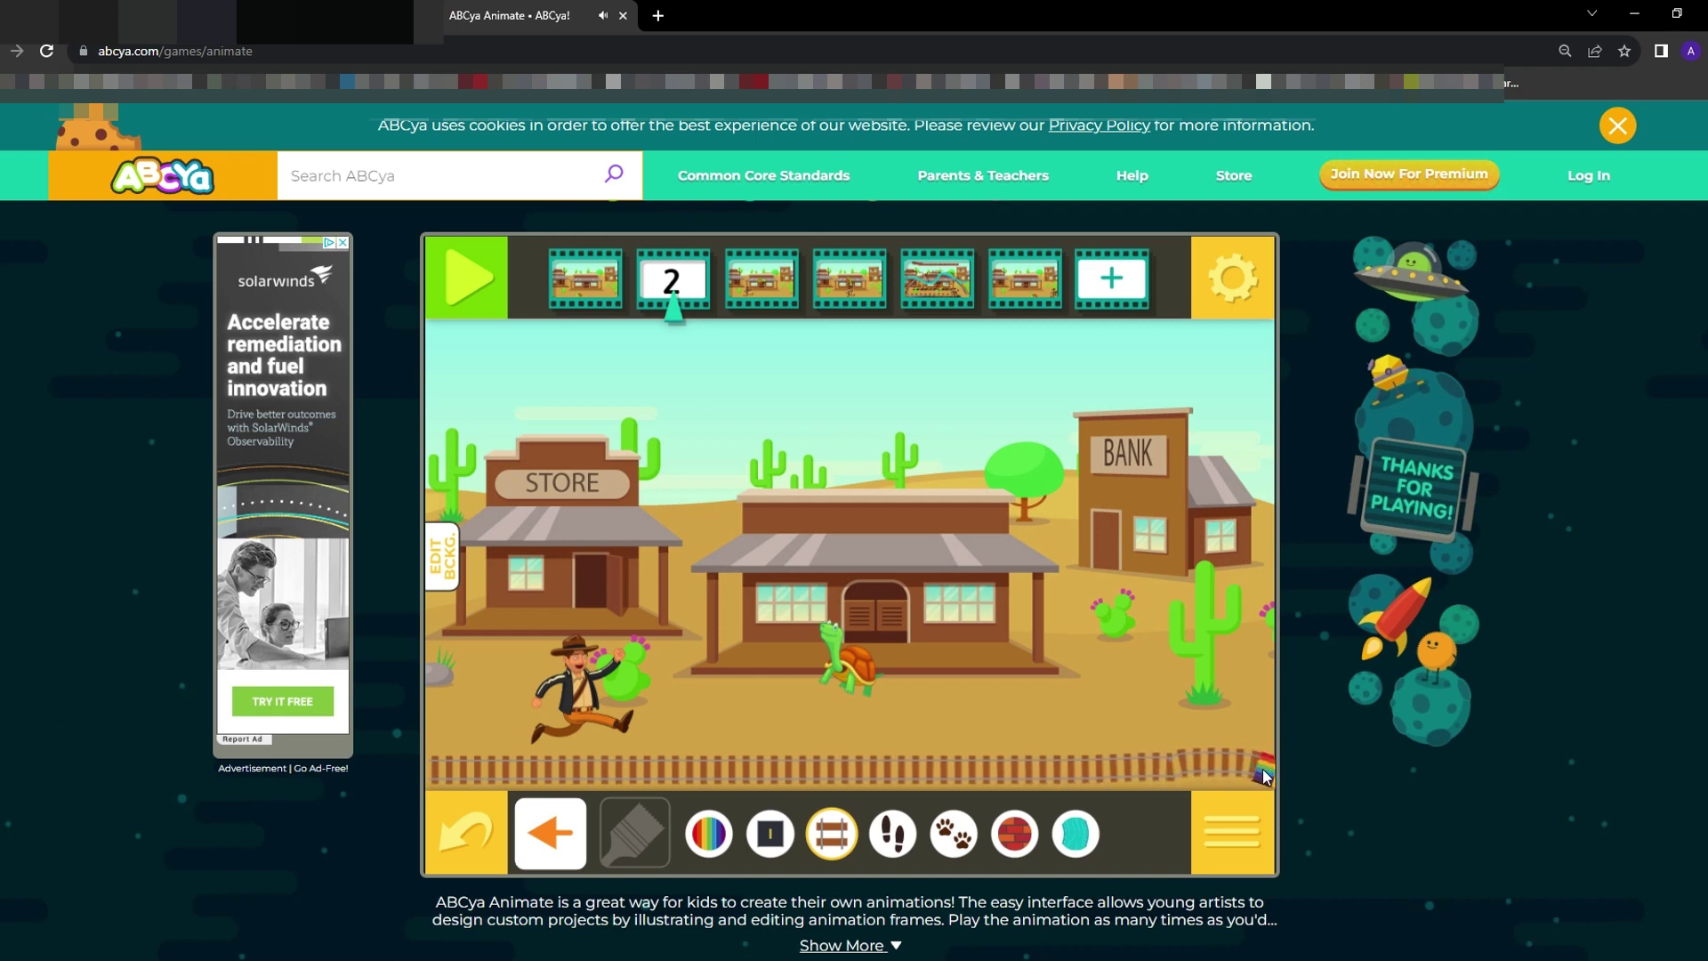
# Paint the railroad track along the bottom of frames 3 and 4
pyautogui.click(761, 279)
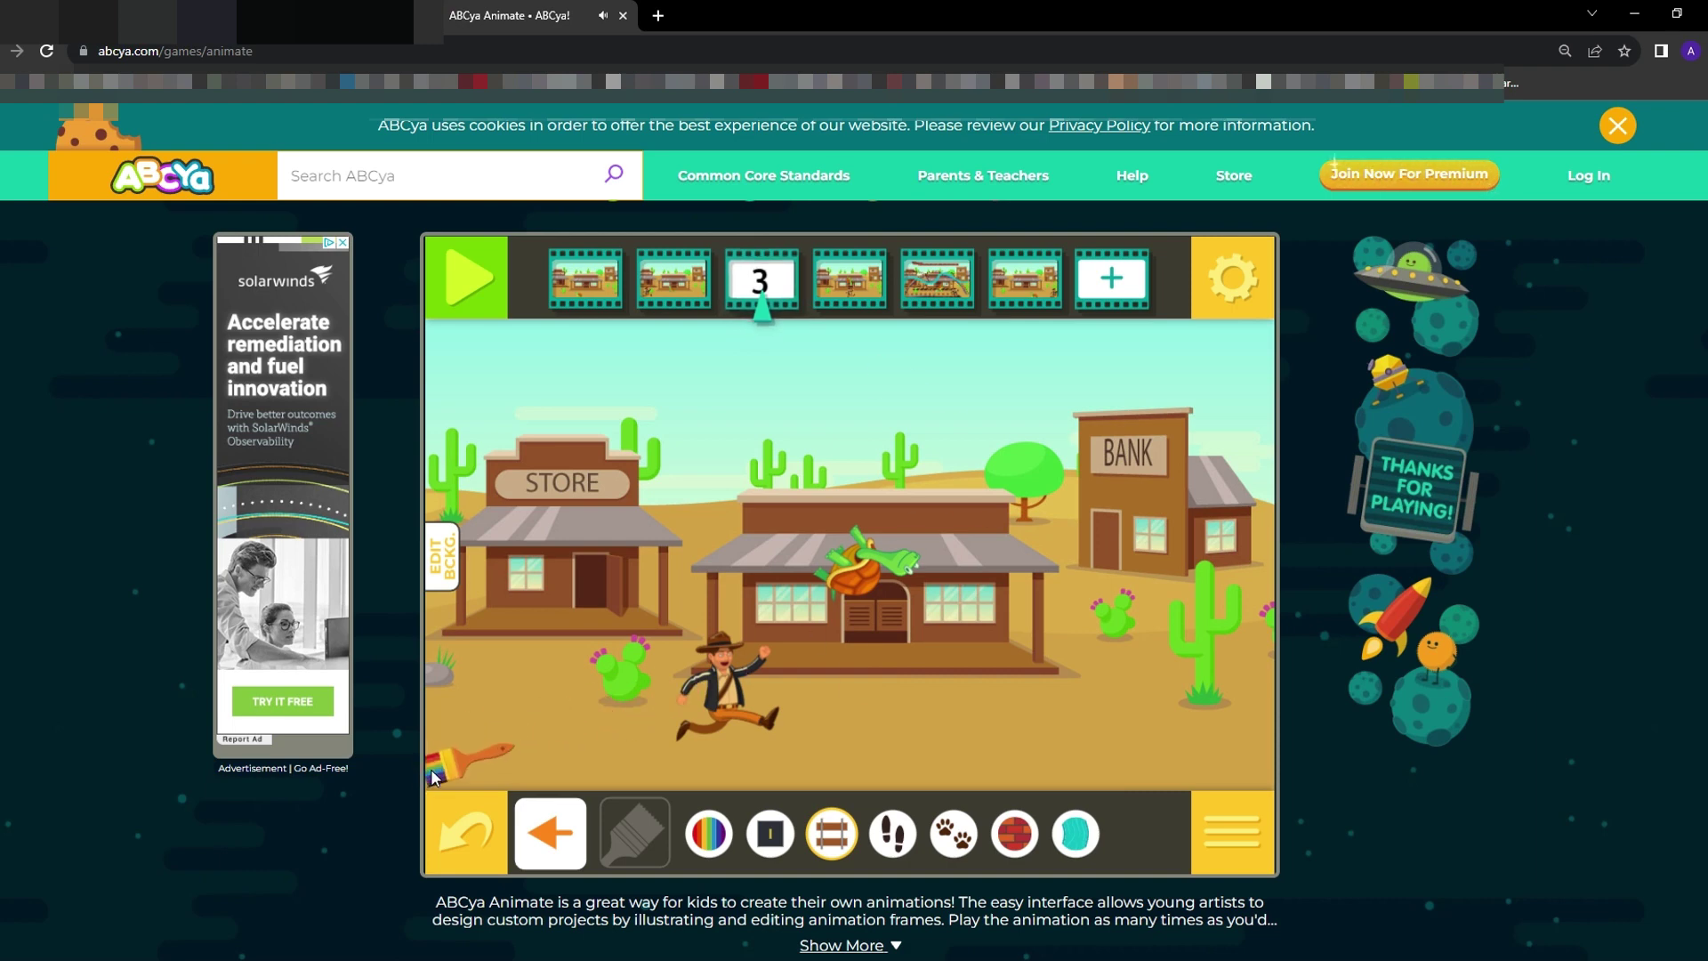
pyautogui.moveTo(429, 780); pyautogui.dragTo(1268, 765)
pyautogui.click(851, 285)
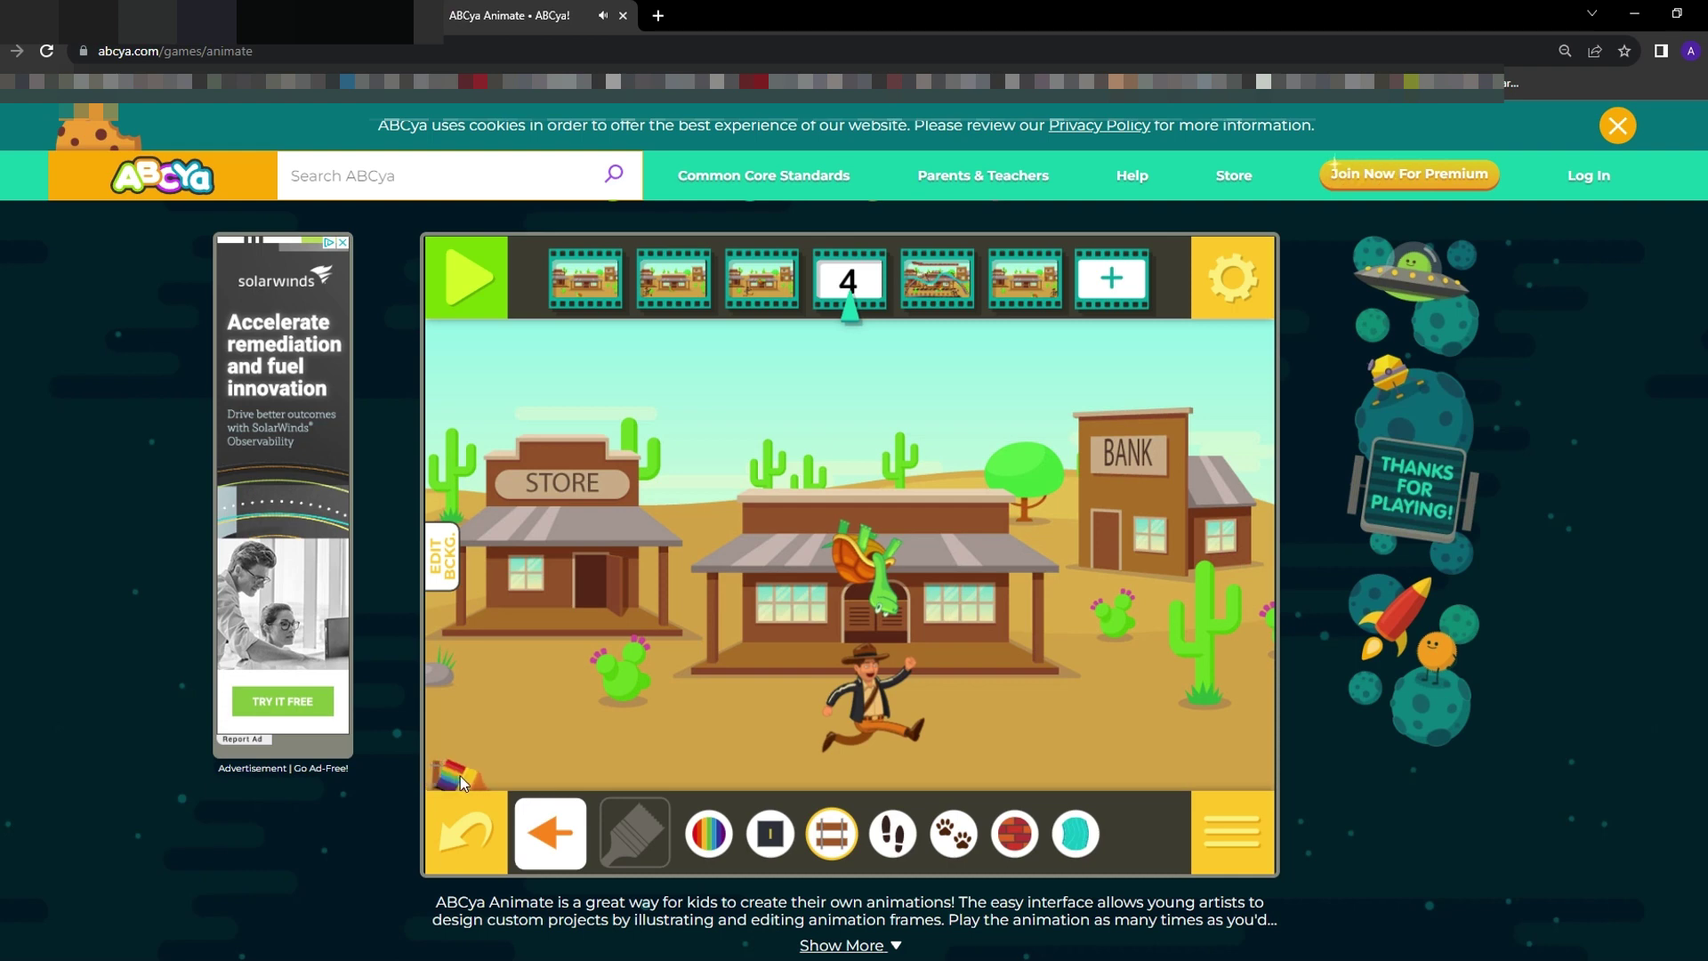
pyautogui.moveTo(468, 776); pyautogui.dragTo(1276, 772)
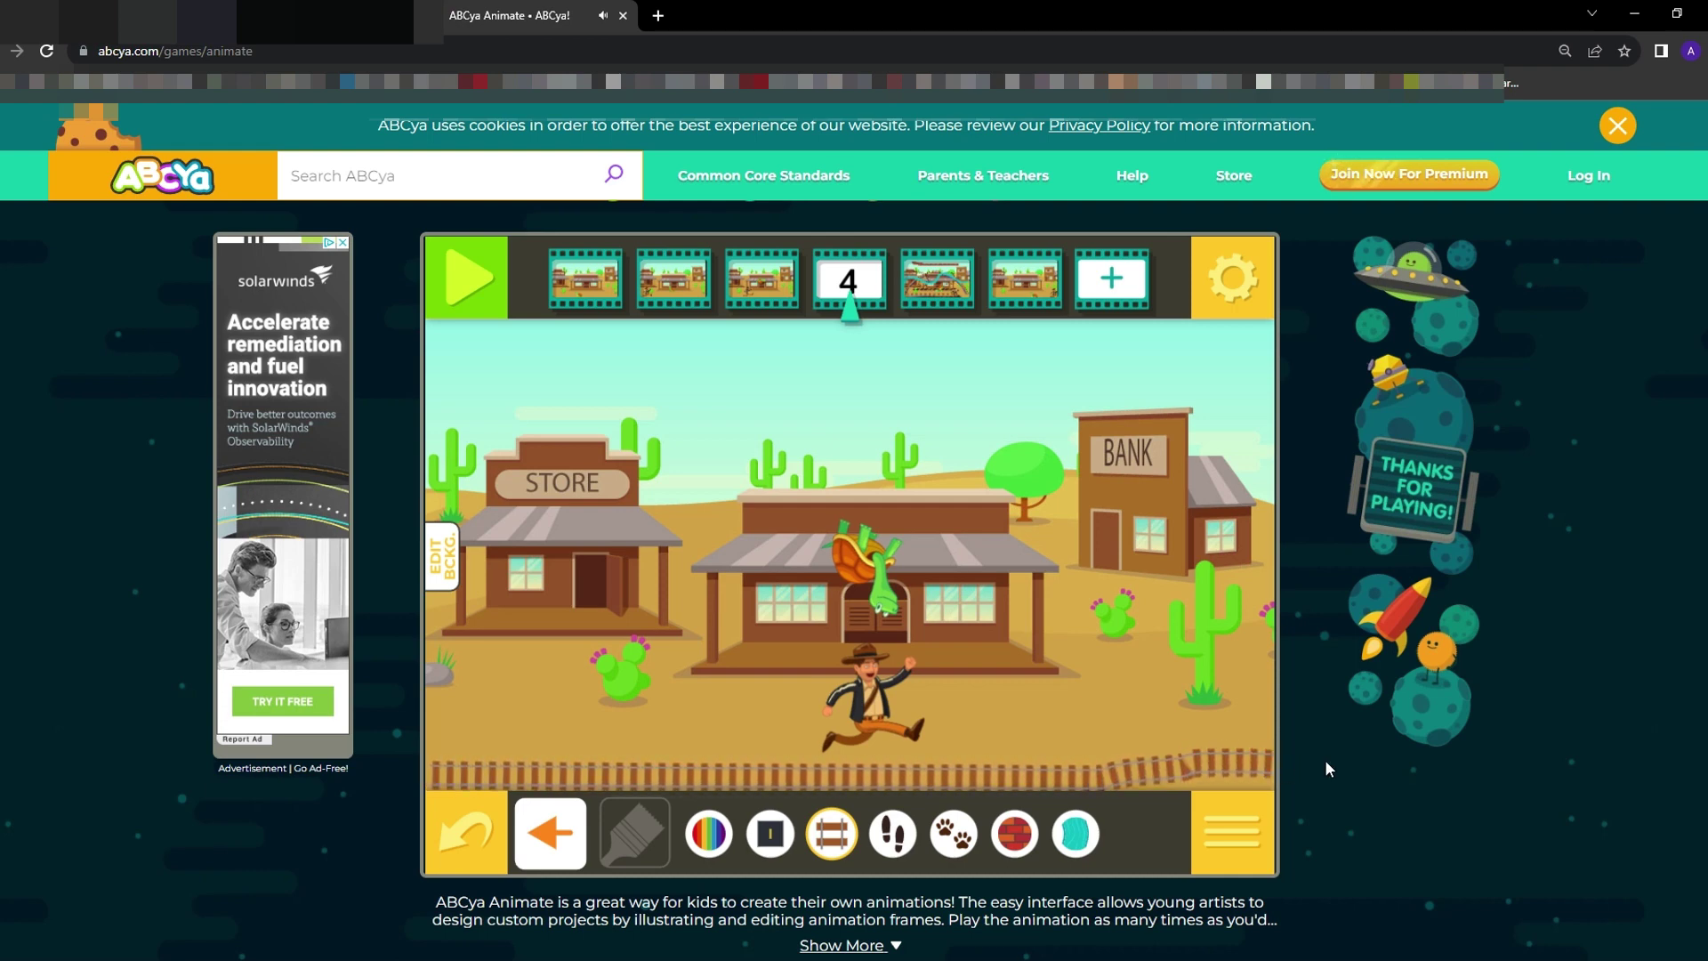
# Paint the railroad track in sections across frame 5's bottom, out to the right edge
pyautogui.click(917, 265)
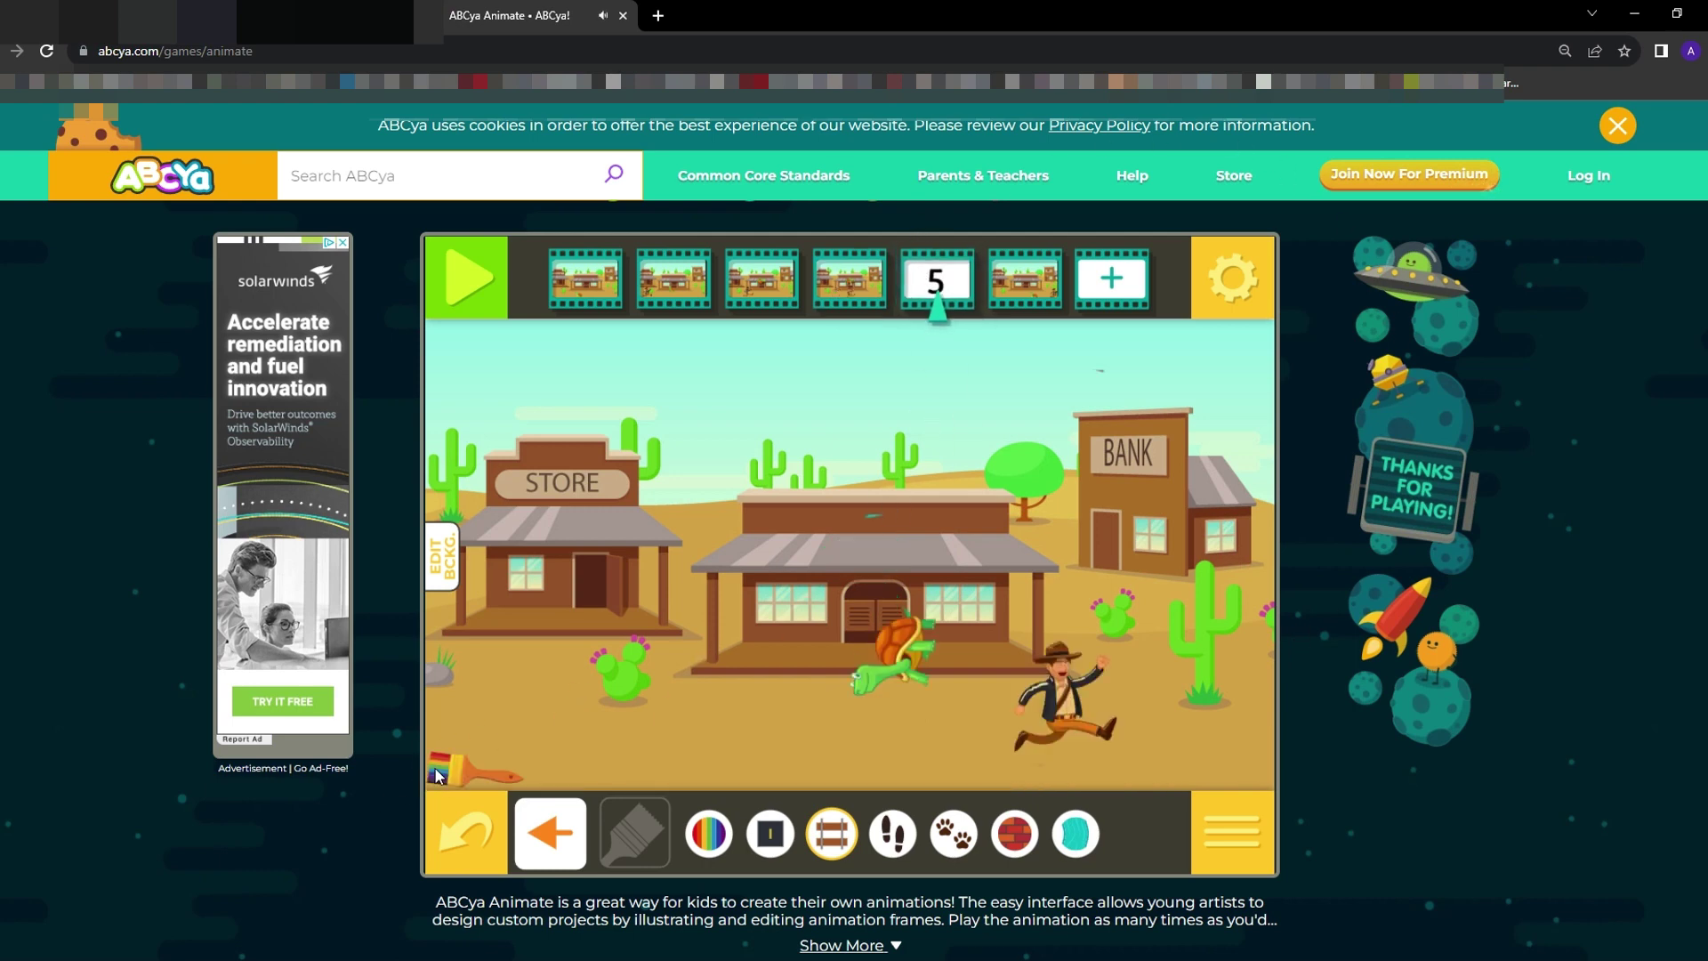
pyautogui.moveTo(430, 770); pyautogui.dragTo(601, 779)
pyautogui.moveTo(824, 778)
pyautogui.mouseDown()
pyautogui.moveTo(987, 762)
pyautogui.moveTo(1089, 774)
pyautogui.mouseUp()
pyautogui.moveTo(1224, 782); pyautogui.dragTo(1257, 781)
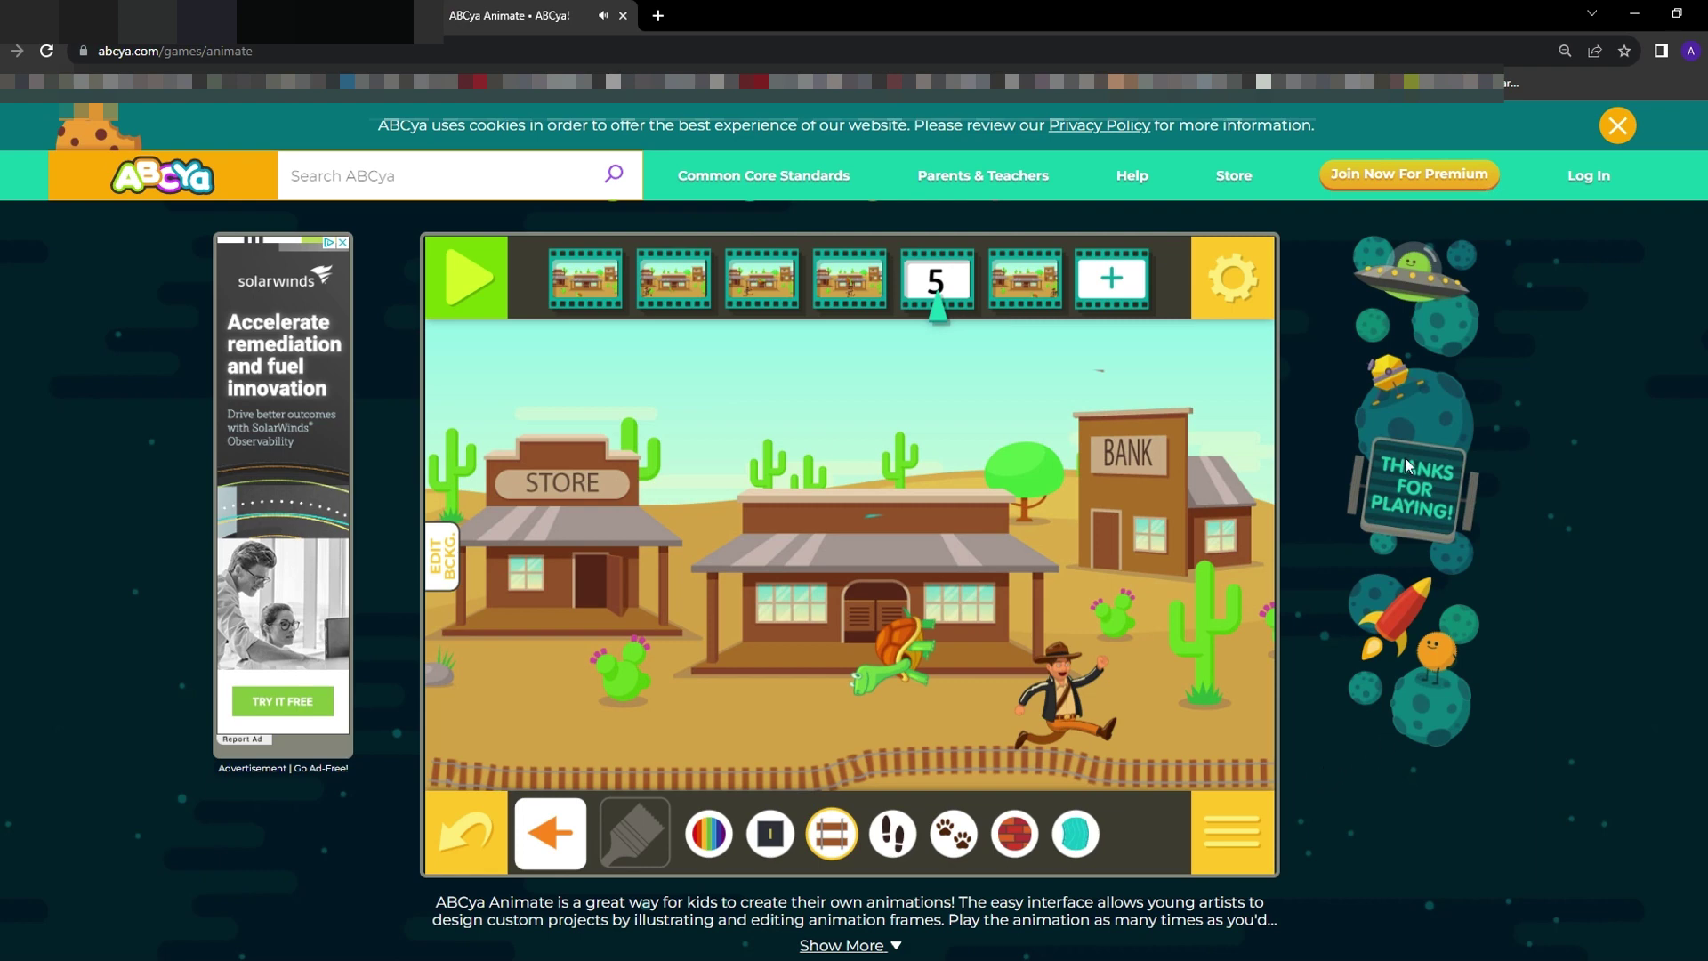
pyautogui.click(1011, 276)
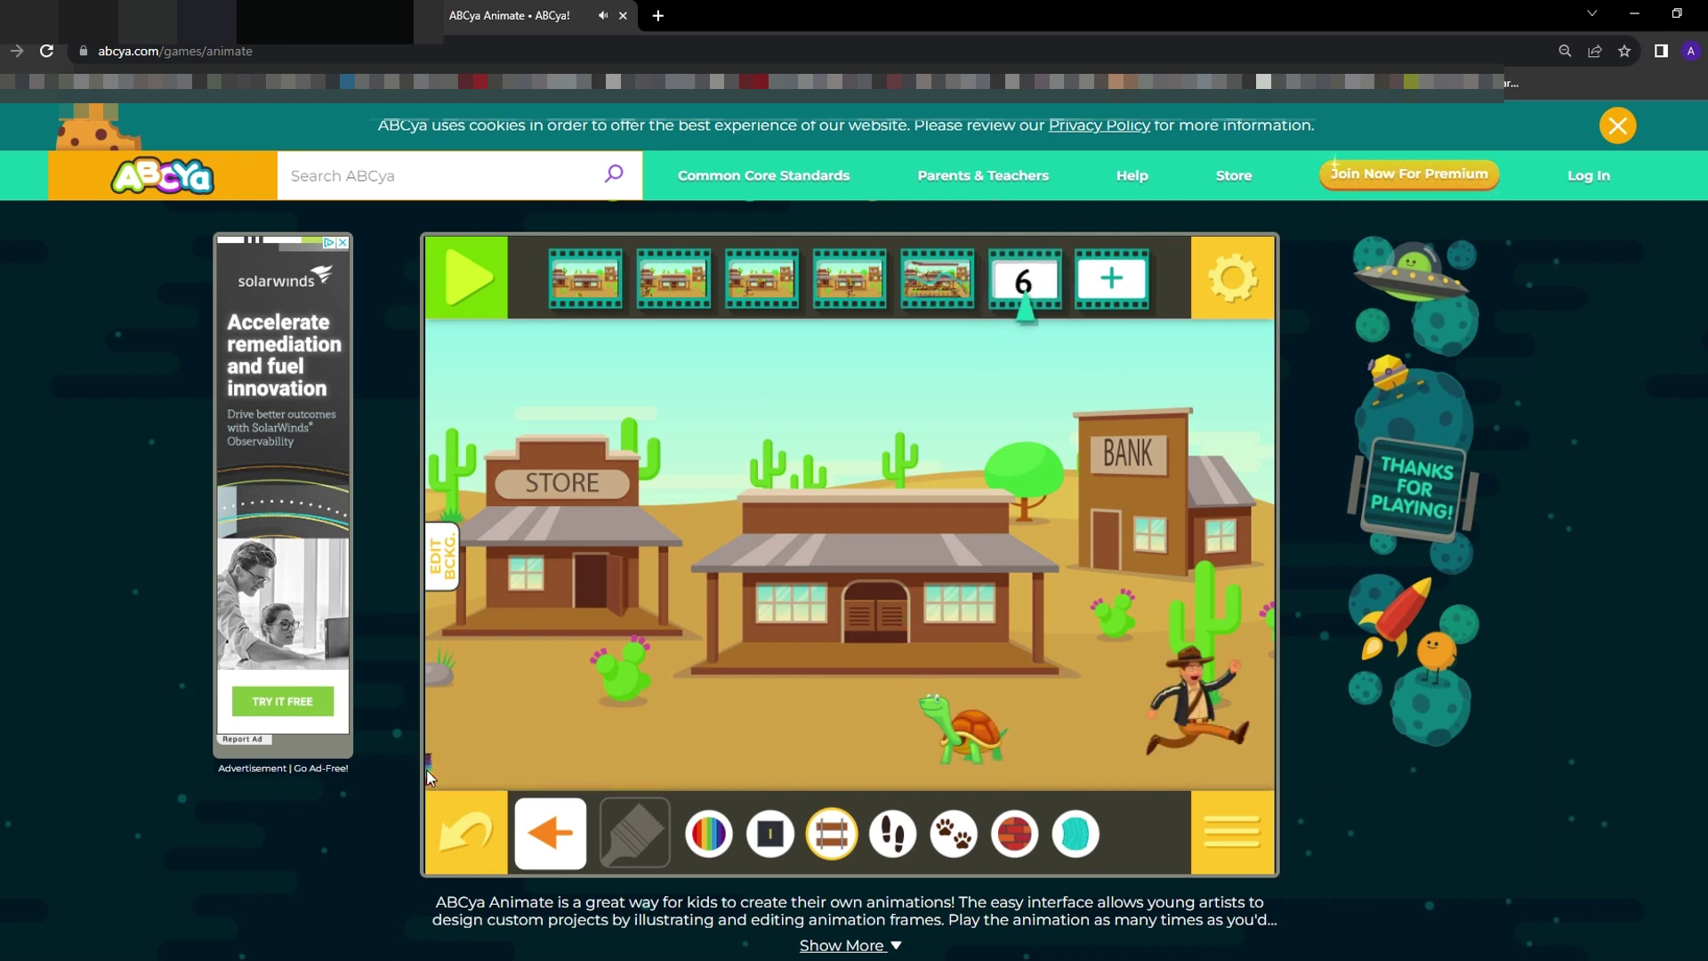
# Paint the railroad track along frame 6's bottom, undoing a stray diagonal stroke past the Bank
pyautogui.moveTo(426, 769); pyautogui.dragTo(1262, 776)
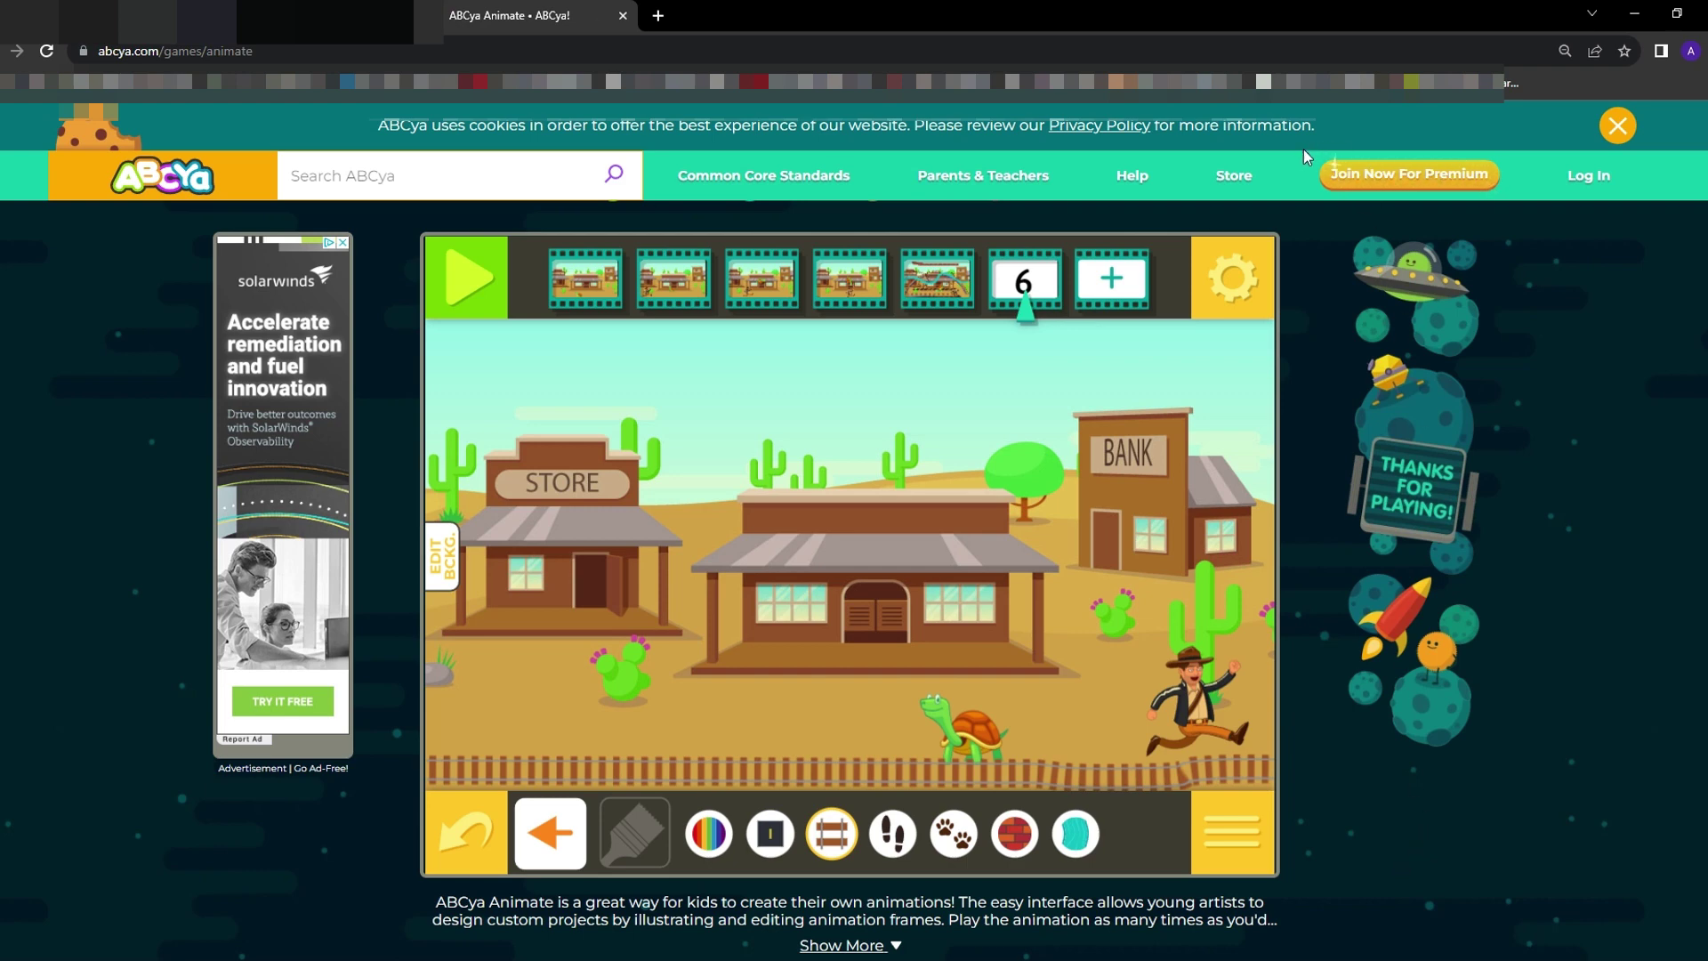
pyautogui.moveTo(1277, 761)
pyautogui.mouseDown()
pyautogui.moveTo(825, 236)
pyautogui.moveTo(594, 238)
pyautogui.moveTo(1076, 404)
pyautogui.mouseUp()
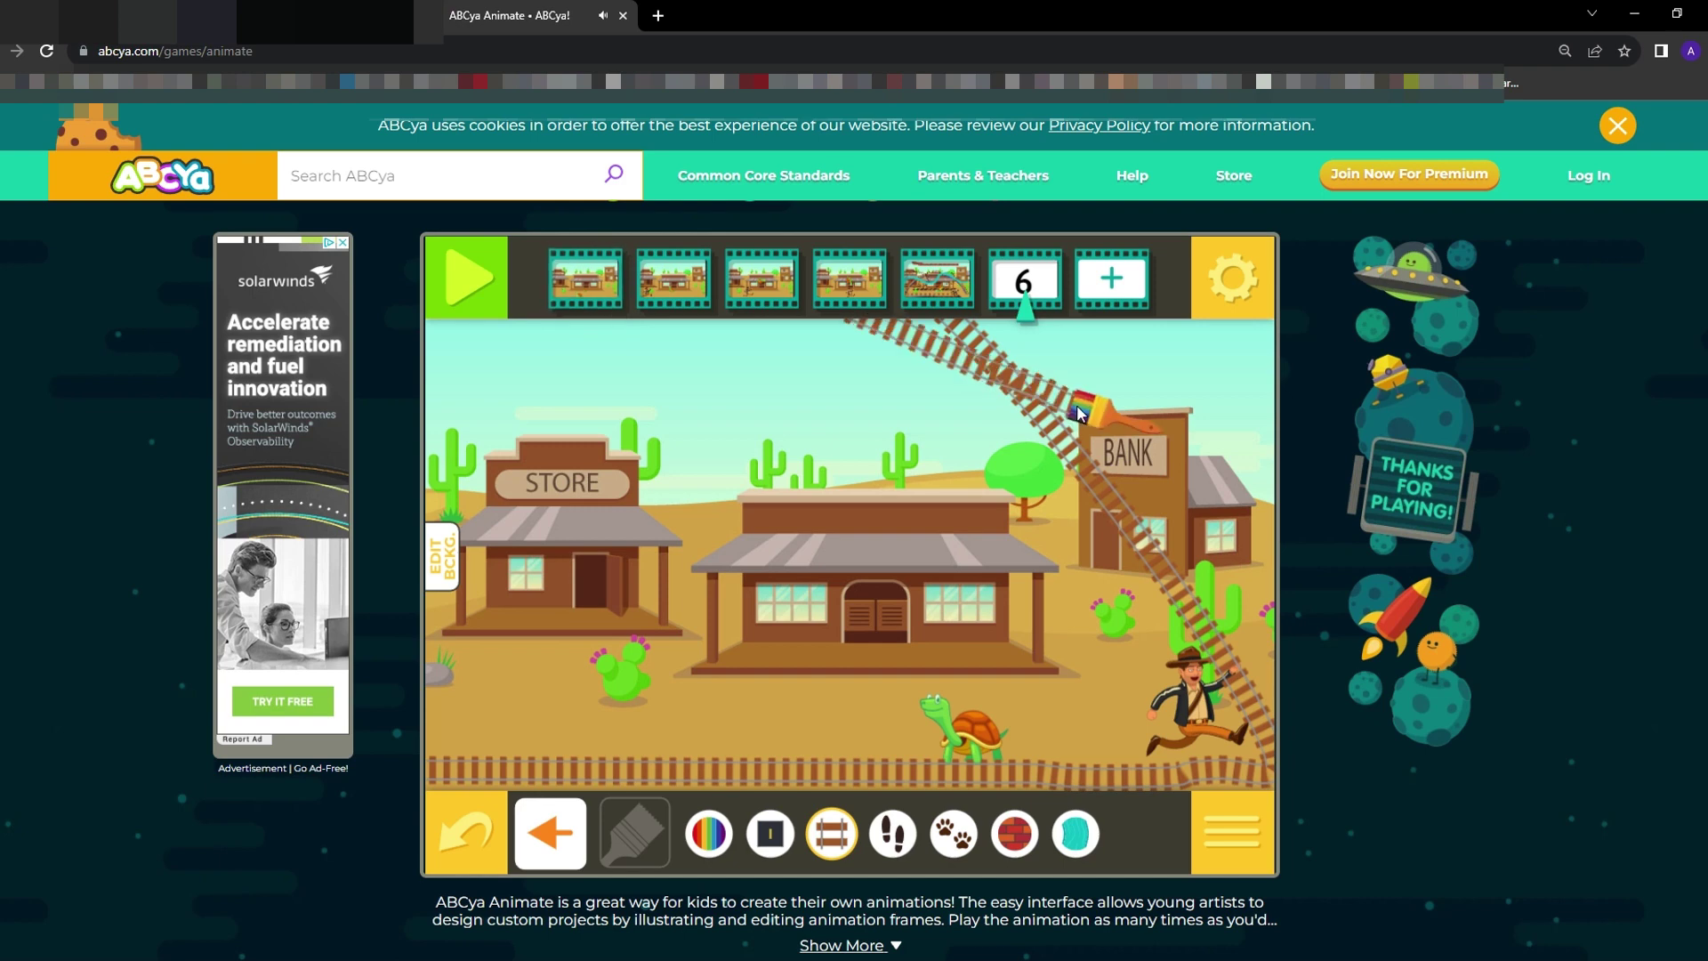
pyautogui.click(450, 843)
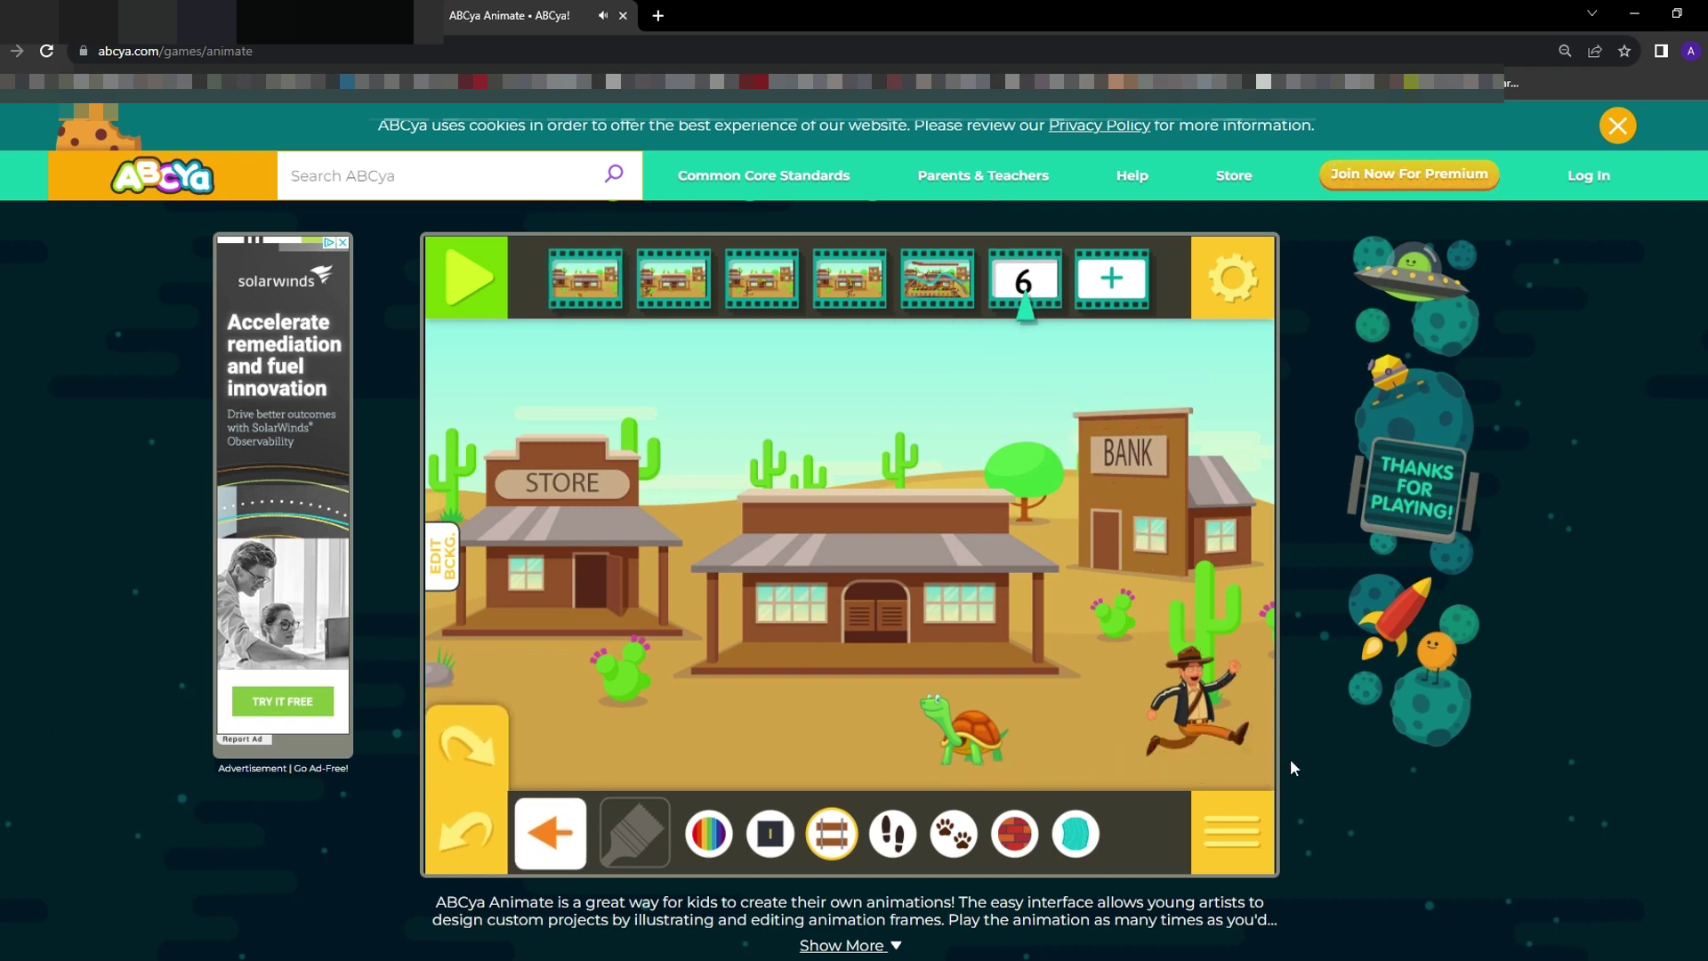
pyautogui.moveTo(1273, 772); pyautogui.dragTo(621, 772)
pyautogui.moveTo(443, 772); pyautogui.dragTo(443, 773)
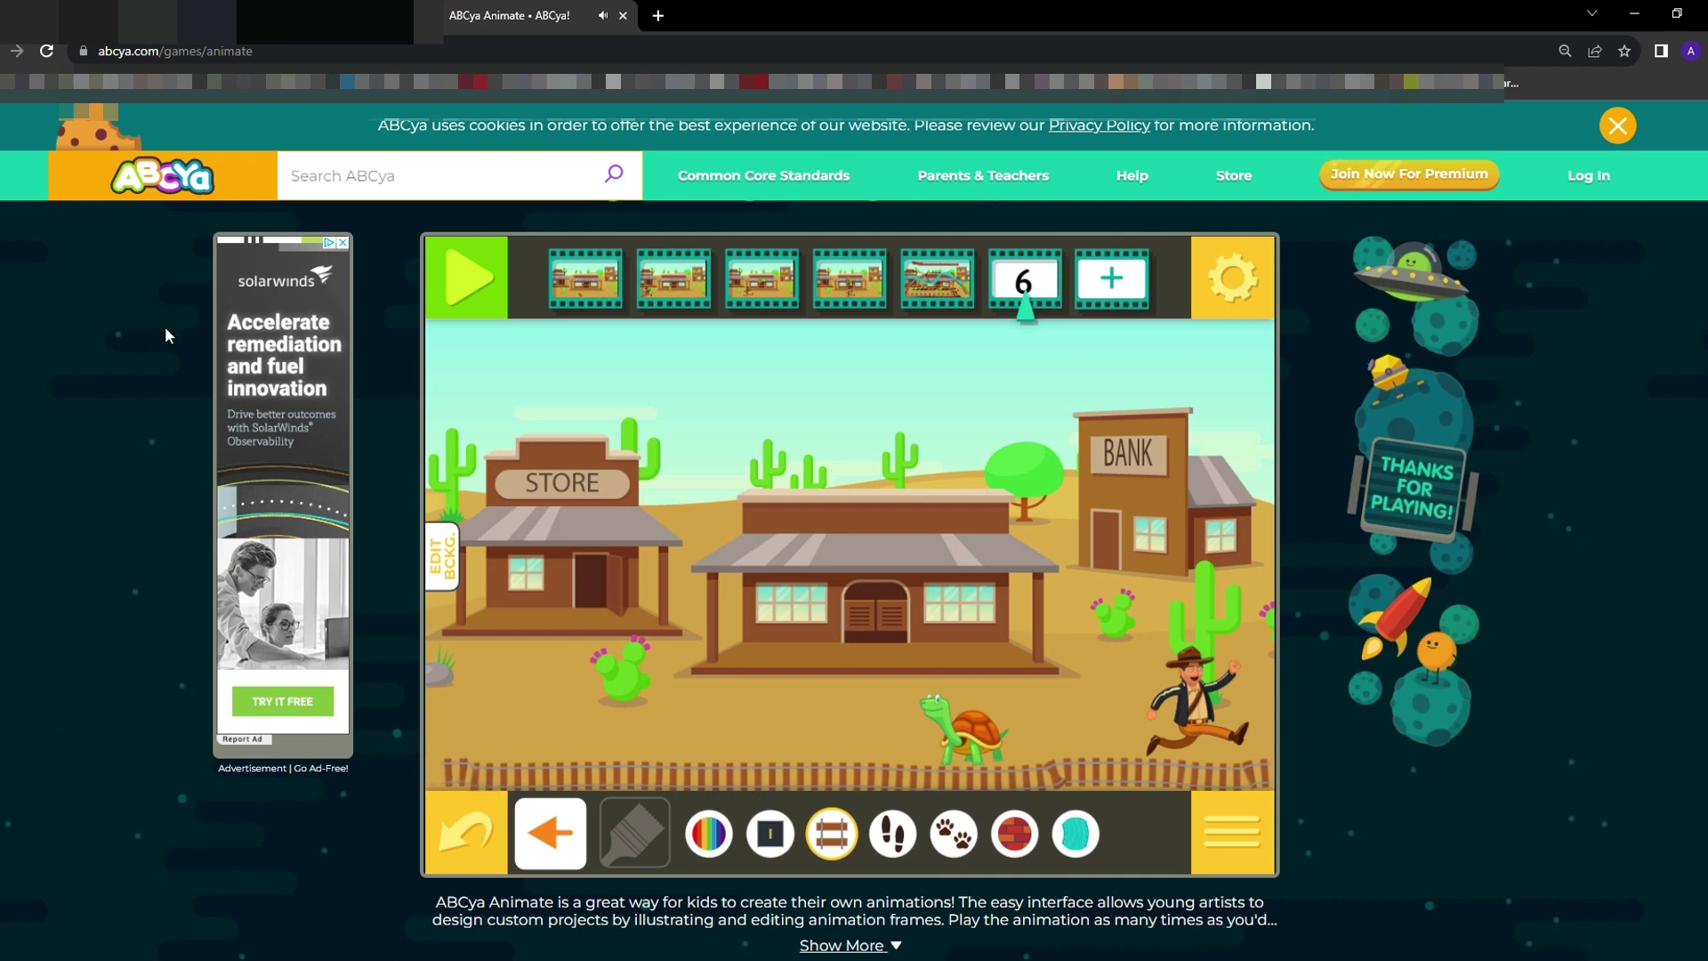
pyautogui.click(462, 258)
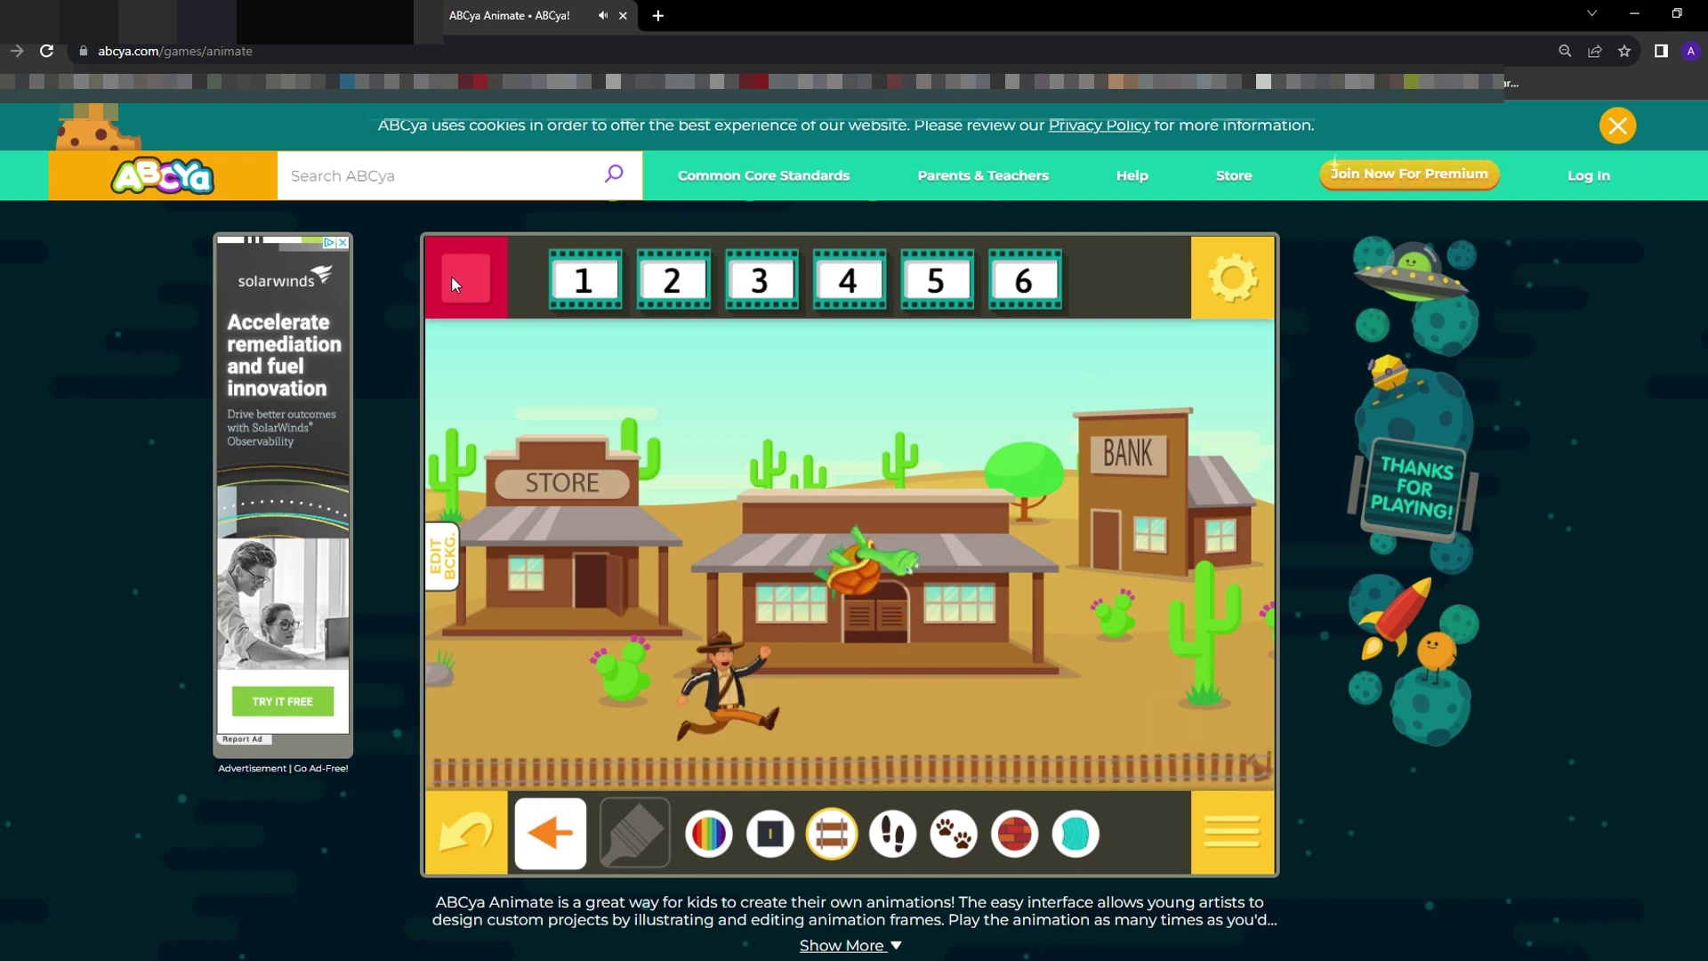
pyautogui.click(451, 275)
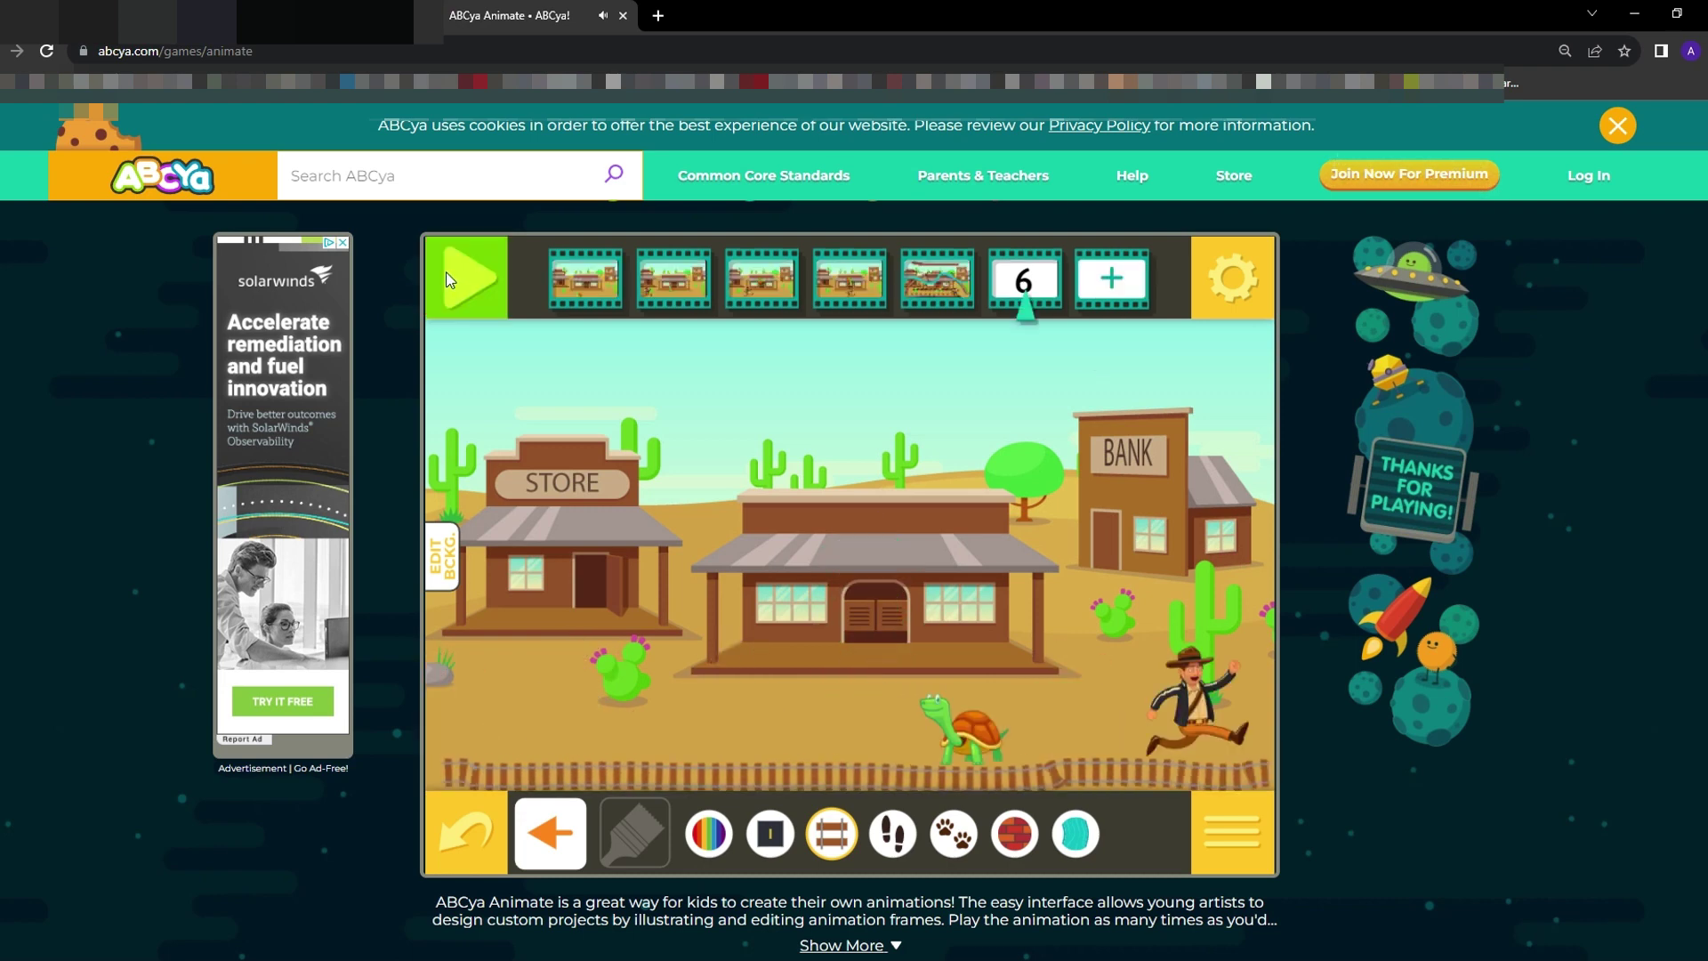